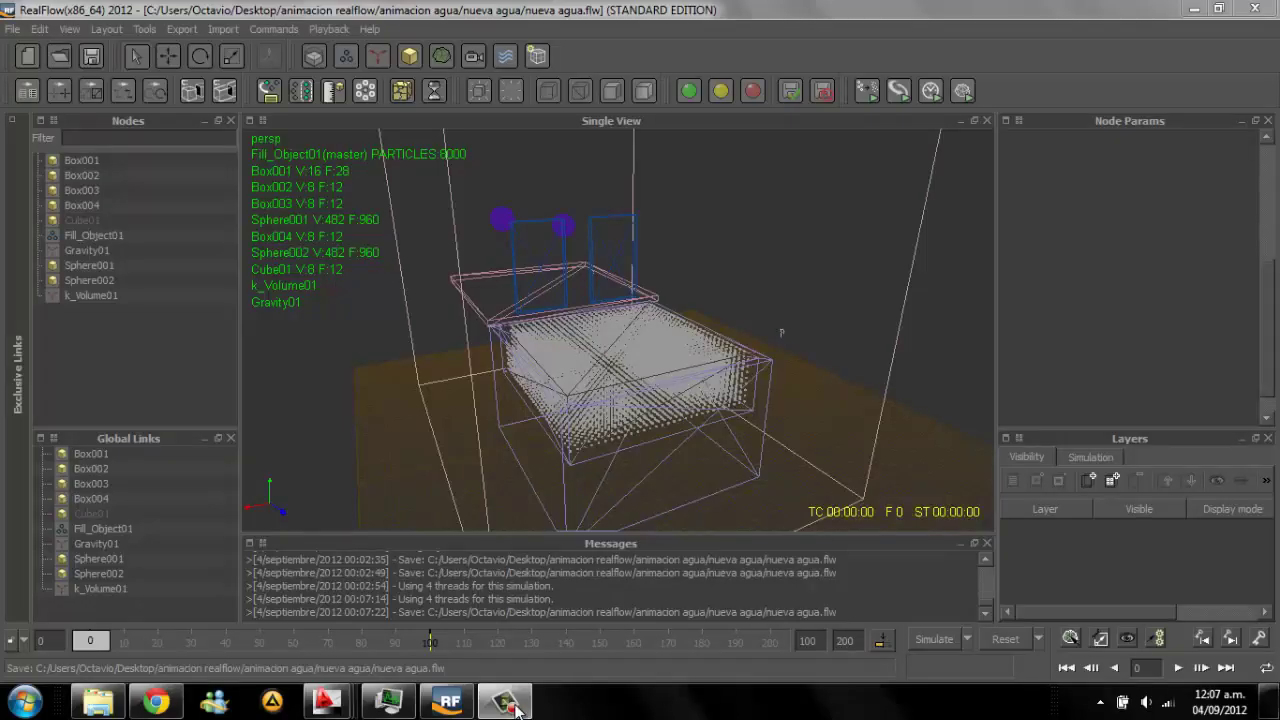
Step: Close the Daemons menu and orbit and zoom around the particle-filled tank
{"action": "left_click", "coordinate": [507, 703]}
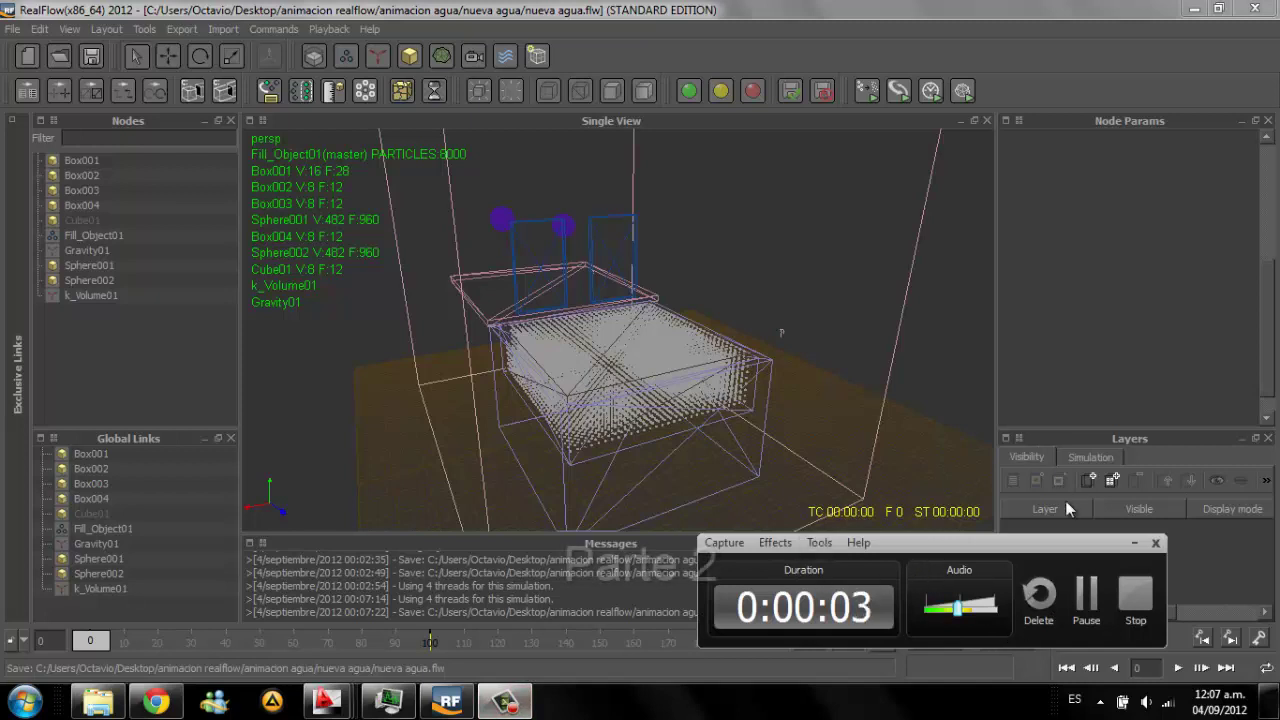
{"action": "left_click", "coordinate": [1134, 543]}
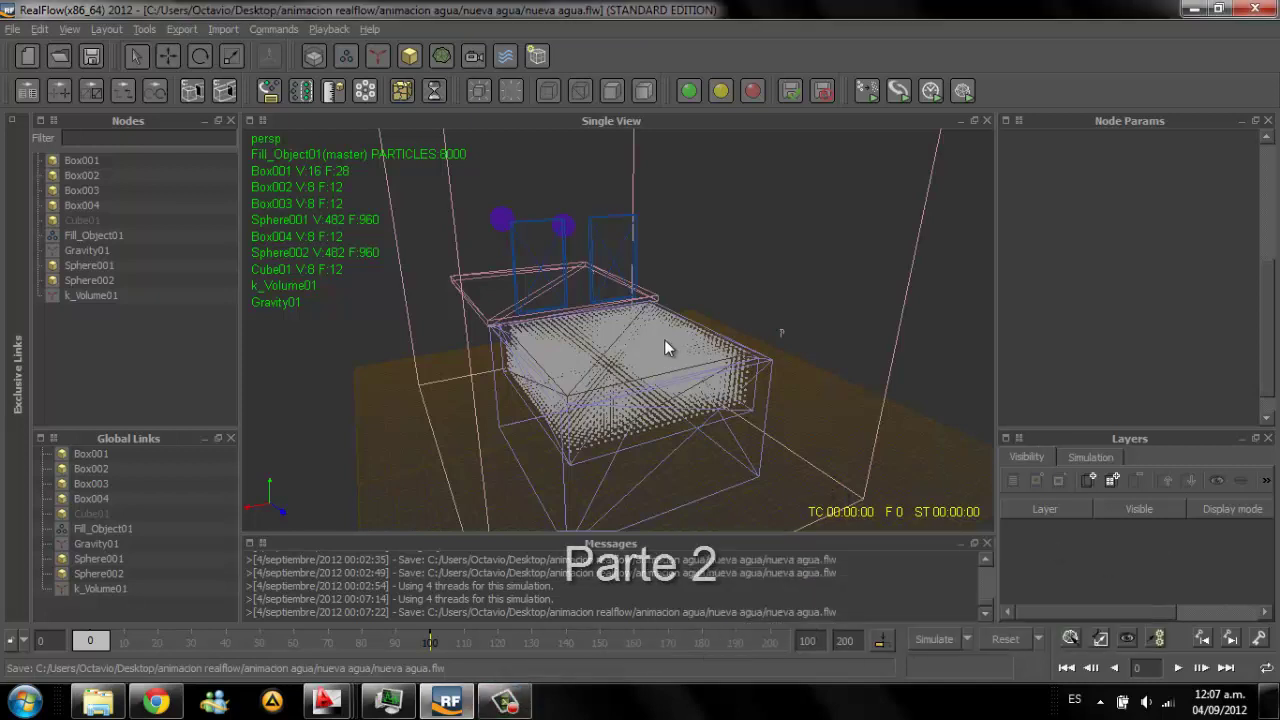
{"action": "mouse_move", "coordinate": [664, 339]}
{"action": "left_mouse_down", "text": "alt"}
{"action": "mouse_move", "coordinate": [543, 400]}
{"action": "mouse_move", "coordinate": [575, 360]}
{"action": "mouse_move", "coordinate": [837, 403]}
{"action": "mouse_move", "coordinate": [729, 456]}
{"action": "mouse_move", "coordinate": [655, 350]}
{"action": "mouse_move", "coordinate": [680, 339]}
{"action": "mouse_move", "coordinate": [707, 366]}
{"action": "left_mouse_up", "text": "alt"}
{"action": "right_click_drag", "start_coordinate": [707, 366], "coordinate": [648, 339], "text": "alt"}
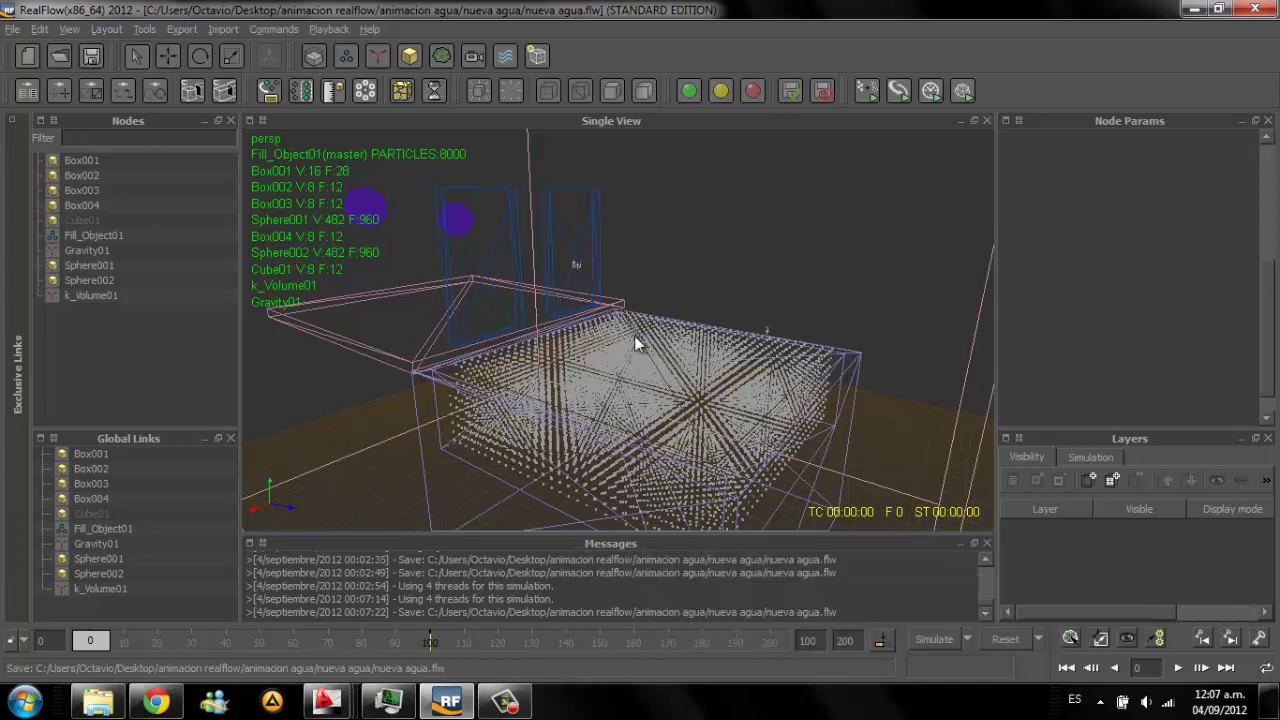
{"action": "left_click_drag", "start_coordinate": [634, 340], "coordinate": [568, 345], "text": "alt"}
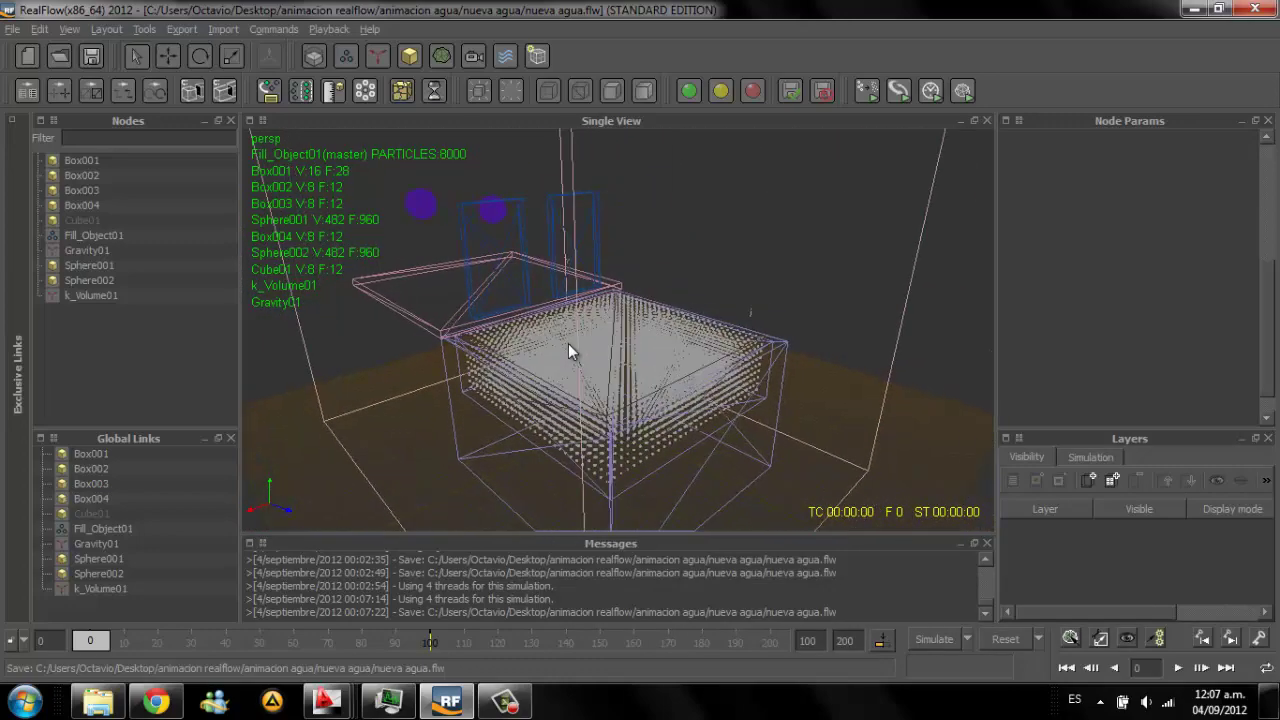
{"action": "scroll", "coordinate": [568, 343], "scroll_direction": "up", "scroll_amount": 5}
{"action": "scroll", "coordinate": [568, 350], "scroll_direction": "down", "scroll_amount": 3}
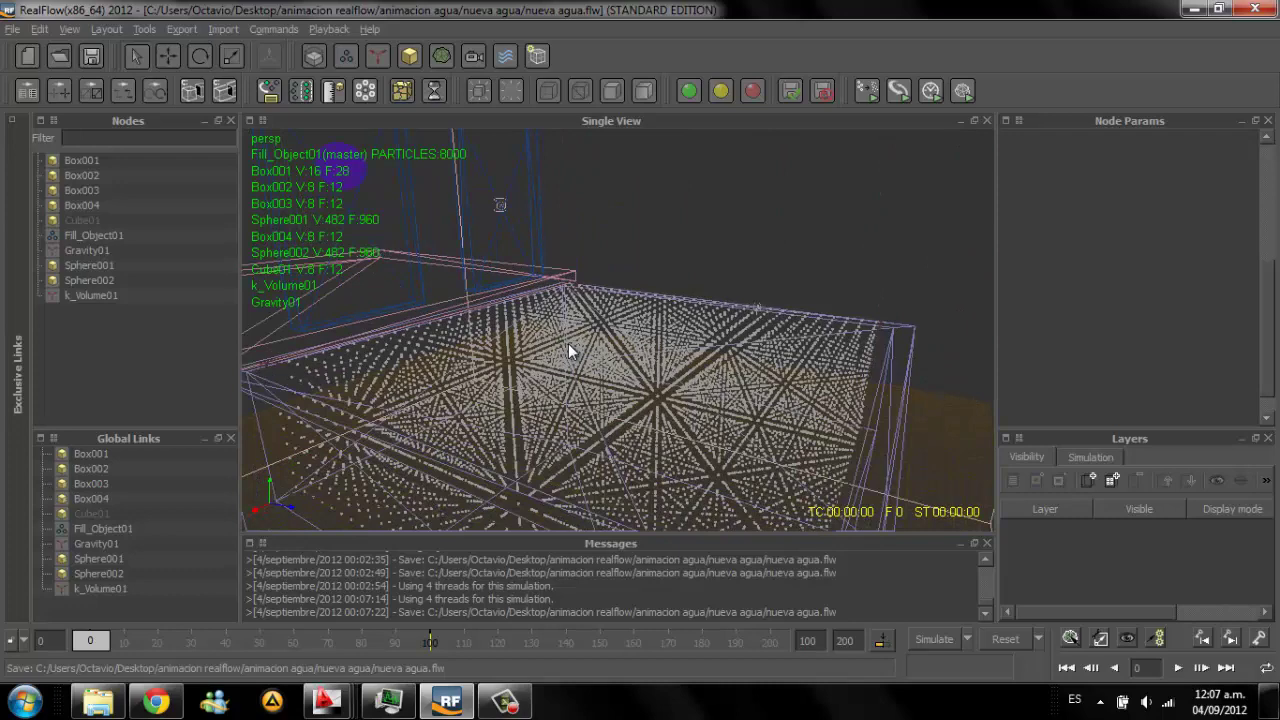
{"action": "scroll", "coordinate": [568, 350], "scroll_direction": "down", "scroll_amount": 3}
{"action": "scroll", "coordinate": [568, 350], "scroll_direction": "down", "scroll_amount": 1}
Step: Select the Gravity01 daemon and browse the daemon list without adding any
{"action": "left_click", "coordinate": [570, 351]}
{"action": "left_click", "coordinate": [568, 350]}
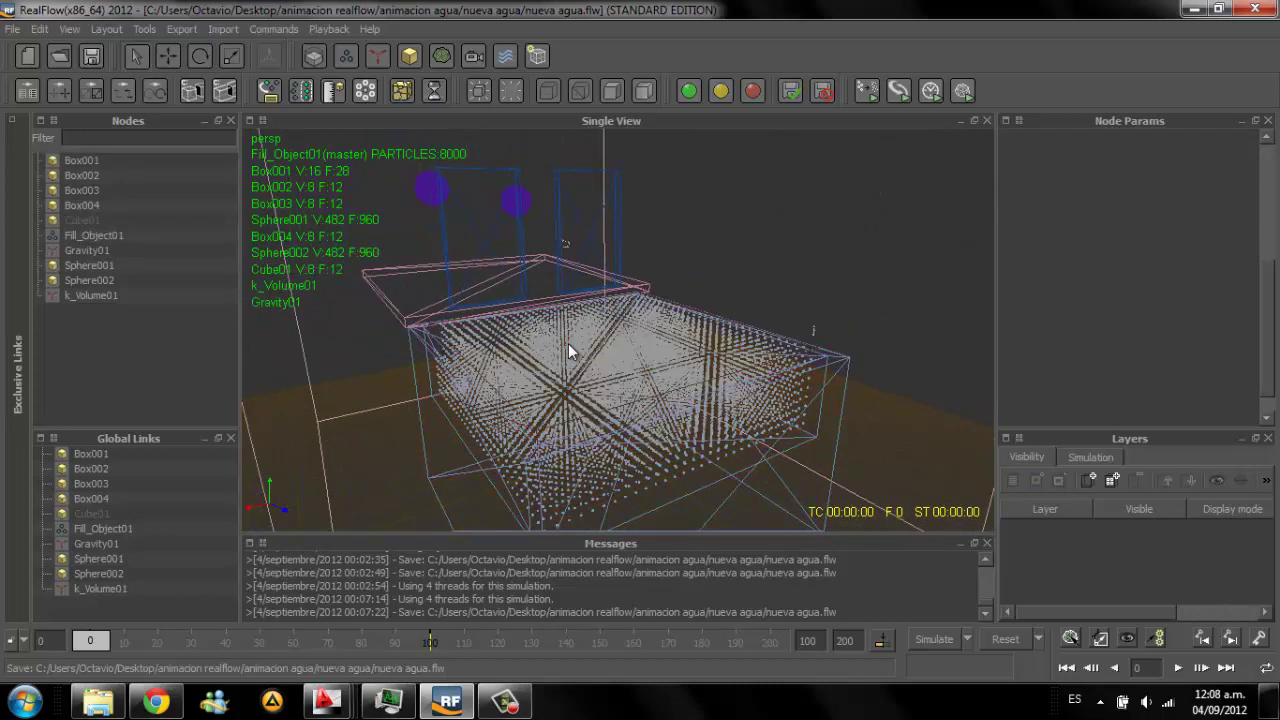
{"action": "left_click_drag", "start_coordinate": [568, 350], "coordinate": [568, 350], "text": "alt"}
{"action": "left_click", "coordinate": [568, 350]}
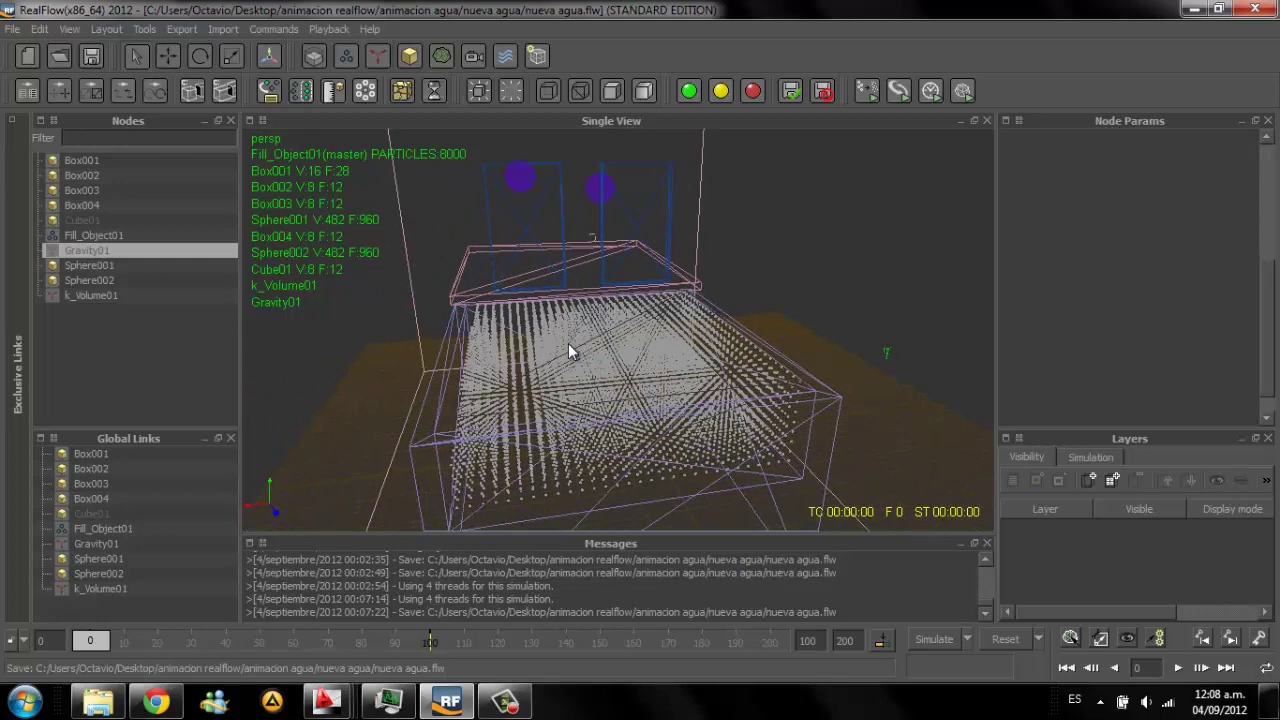
{"action": "key", "text": "shift+d"}
{"action": "key", "text": "Escape"}
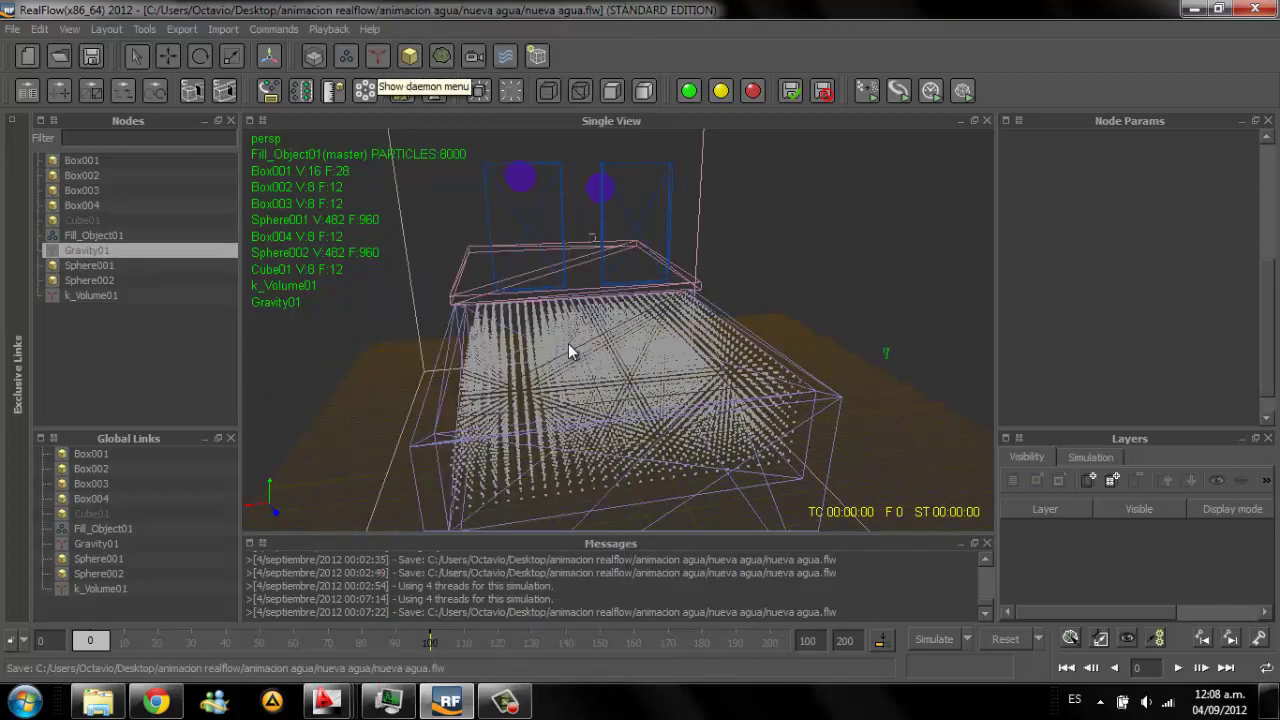
{"action": "key", "text": "shift+d"}
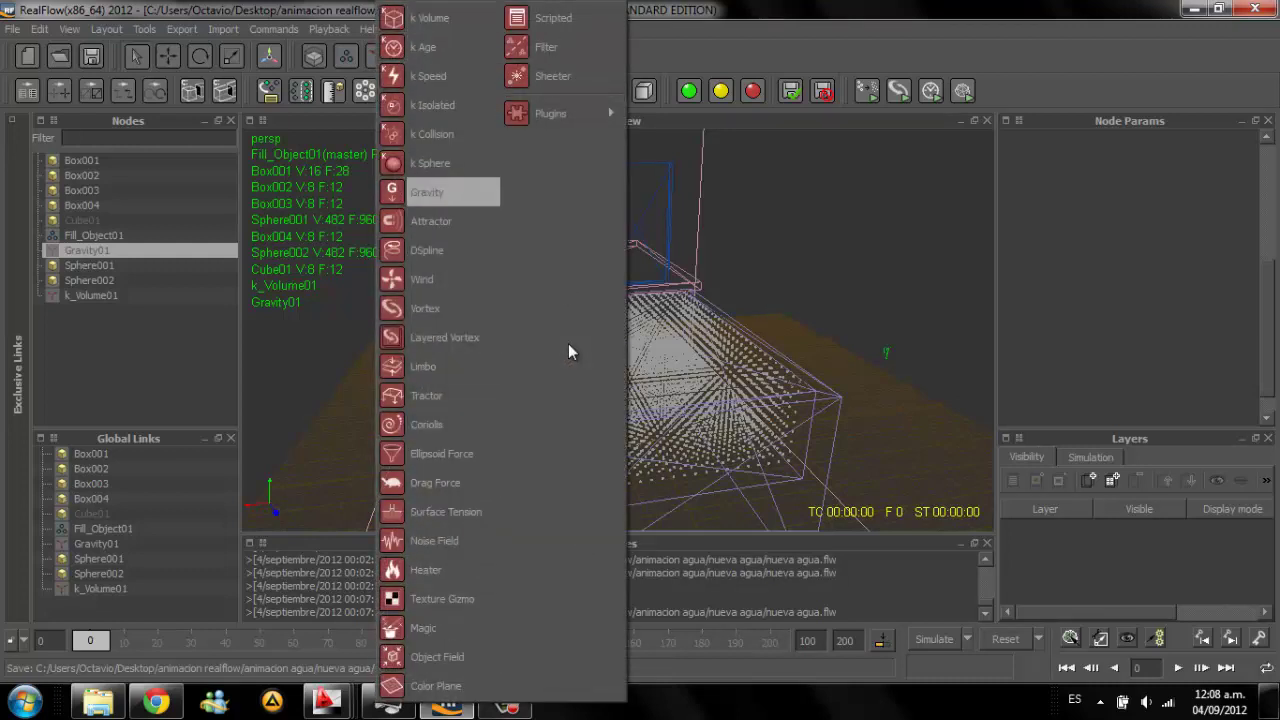
{"action": "key", "text": "Escape"}
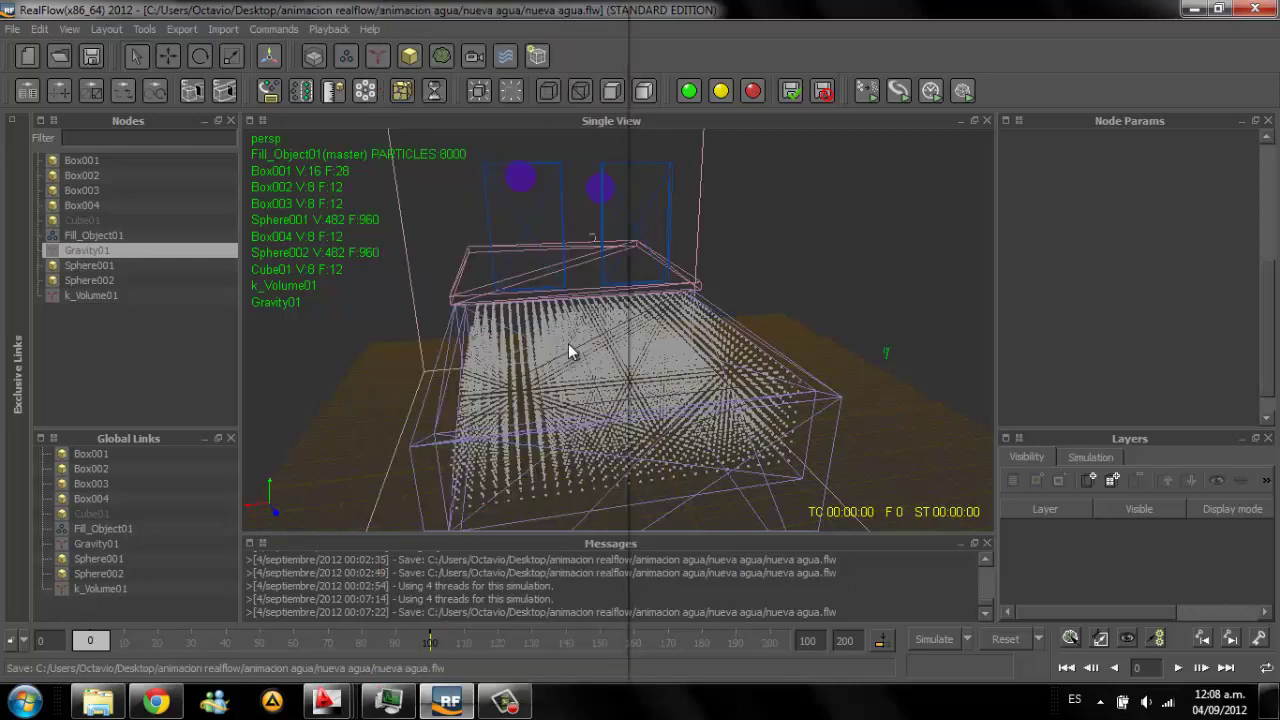
Step: Simulate the scene to frame 30 and select board Box004
{"action": "left_click_drag", "start_coordinate": [568, 343], "coordinate": [568, 343], "text": "alt"}
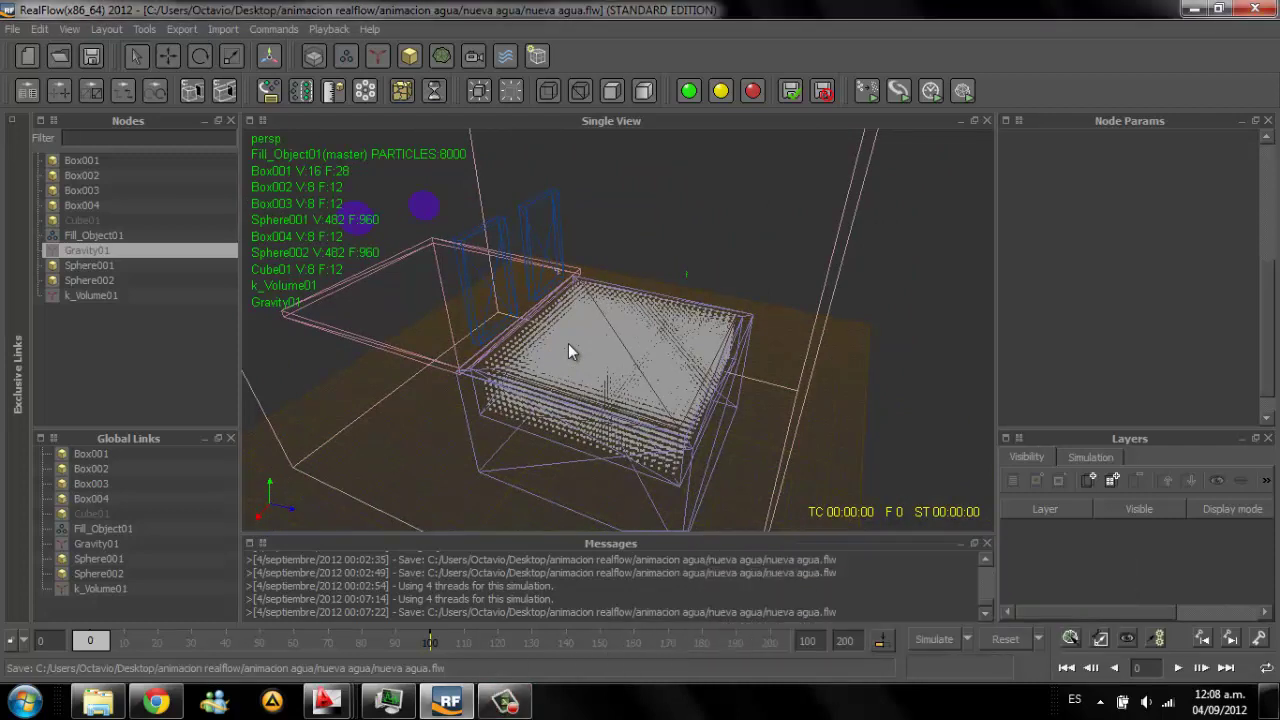
{"action": "left_click_drag", "start_coordinate": [568, 343], "coordinate": [568, 343], "text": "alt"}
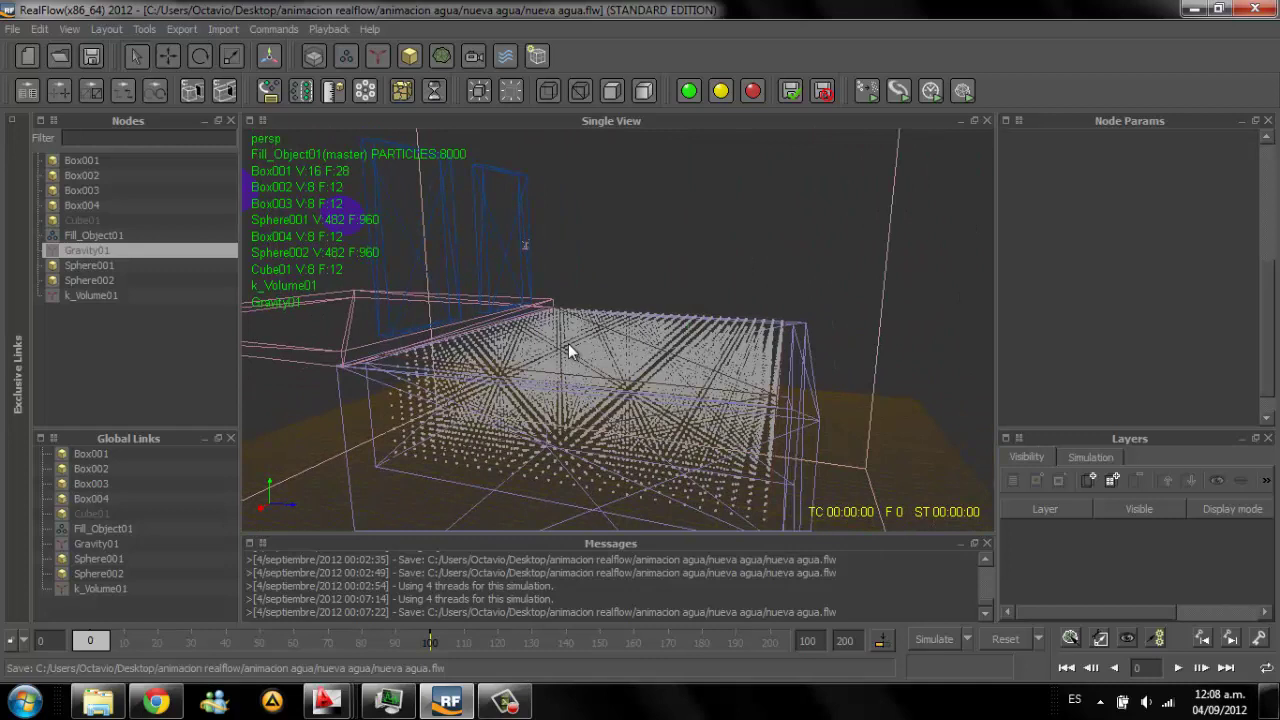
{"action": "key", "text": "ctrl+alt+s"}
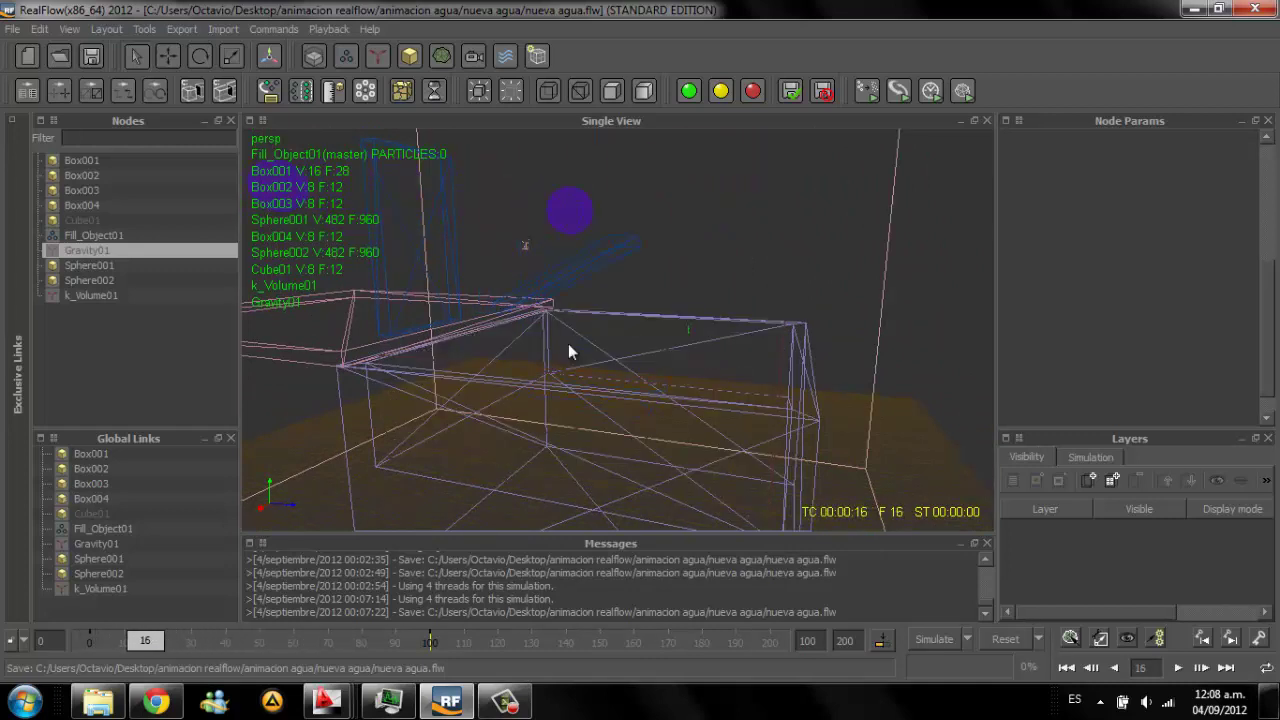
{"action": "key", "text": "Up"}
{"action": "key", "text": "Up"}
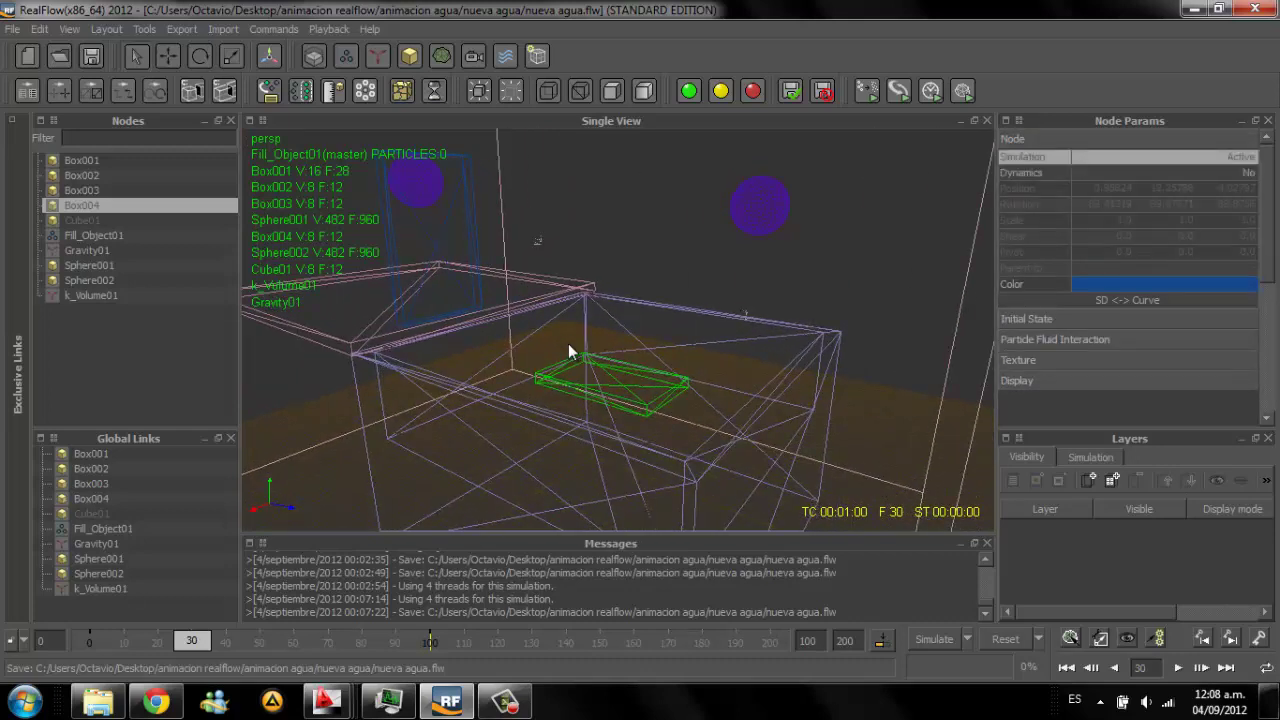
Step: Replay the board falling from frame 0, scrub back to frame 0, and select Fill_Object01
{"action": "key", "text": "Home"}
{"action": "key", "text": "space"}
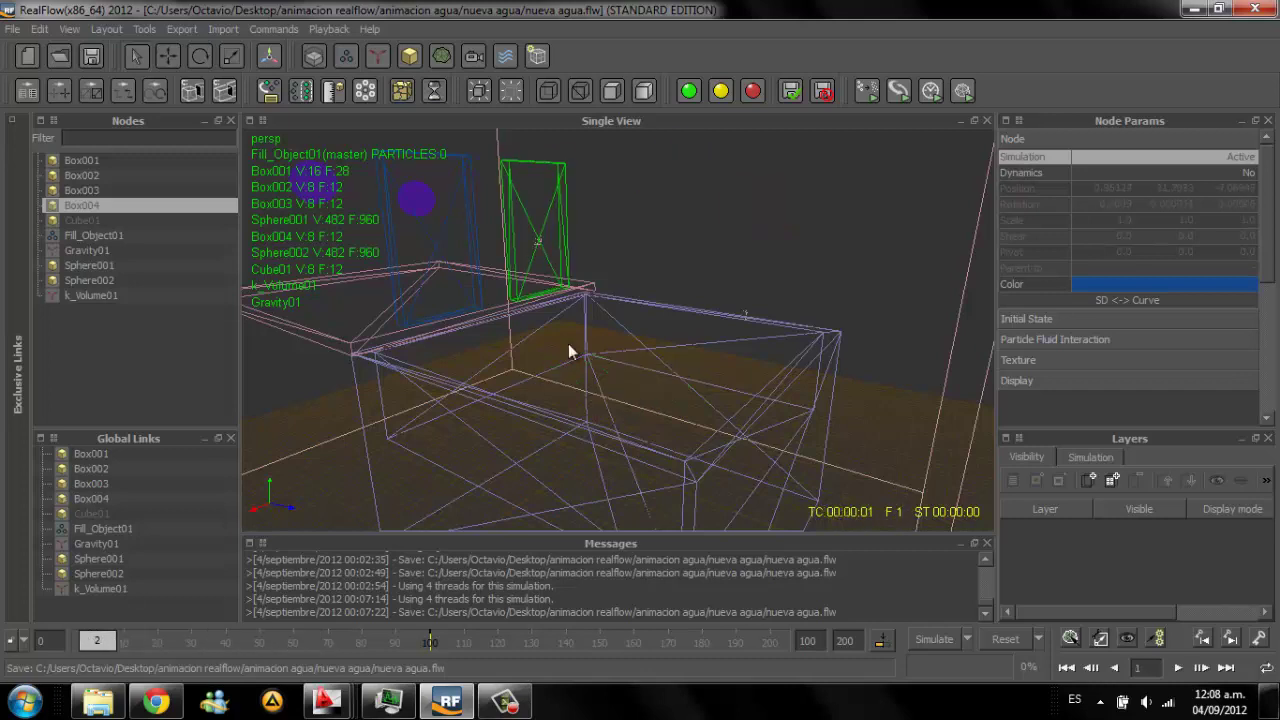
{"action": "key", "text": "Home"}
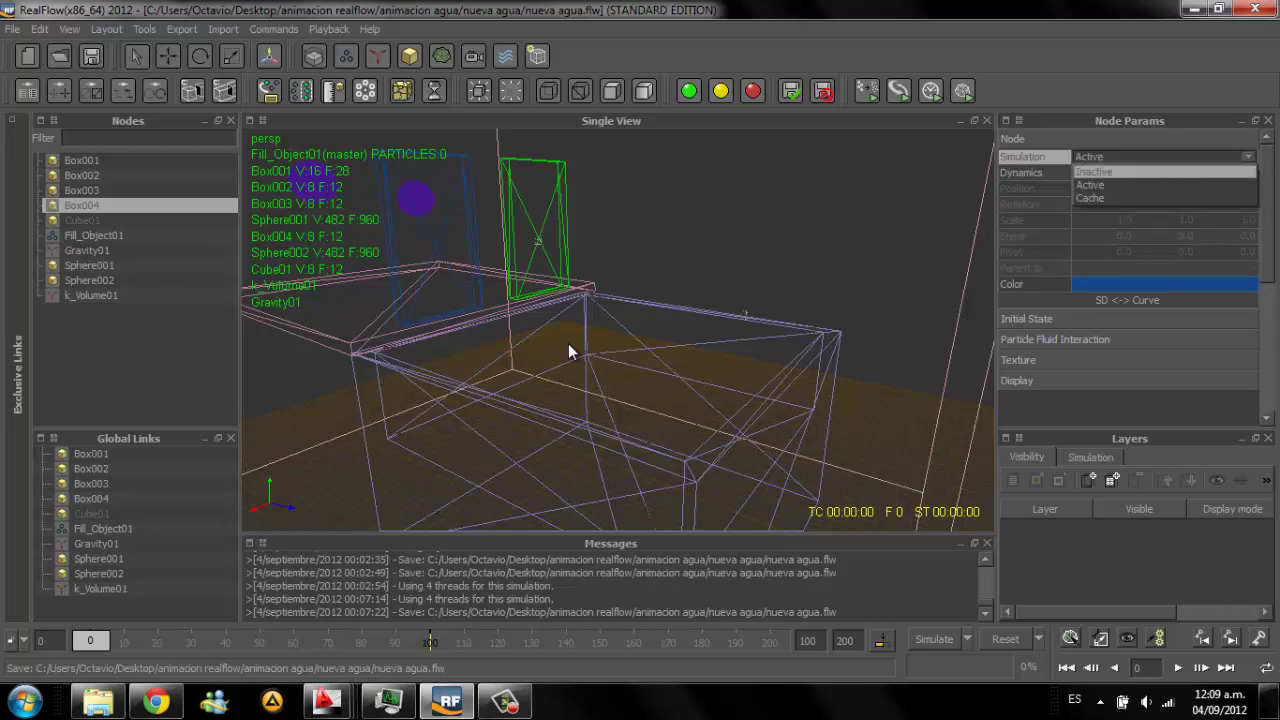
{"action": "left_click_drag", "start_coordinate": [568, 343], "coordinate": [568, 343], "text": "alt"}
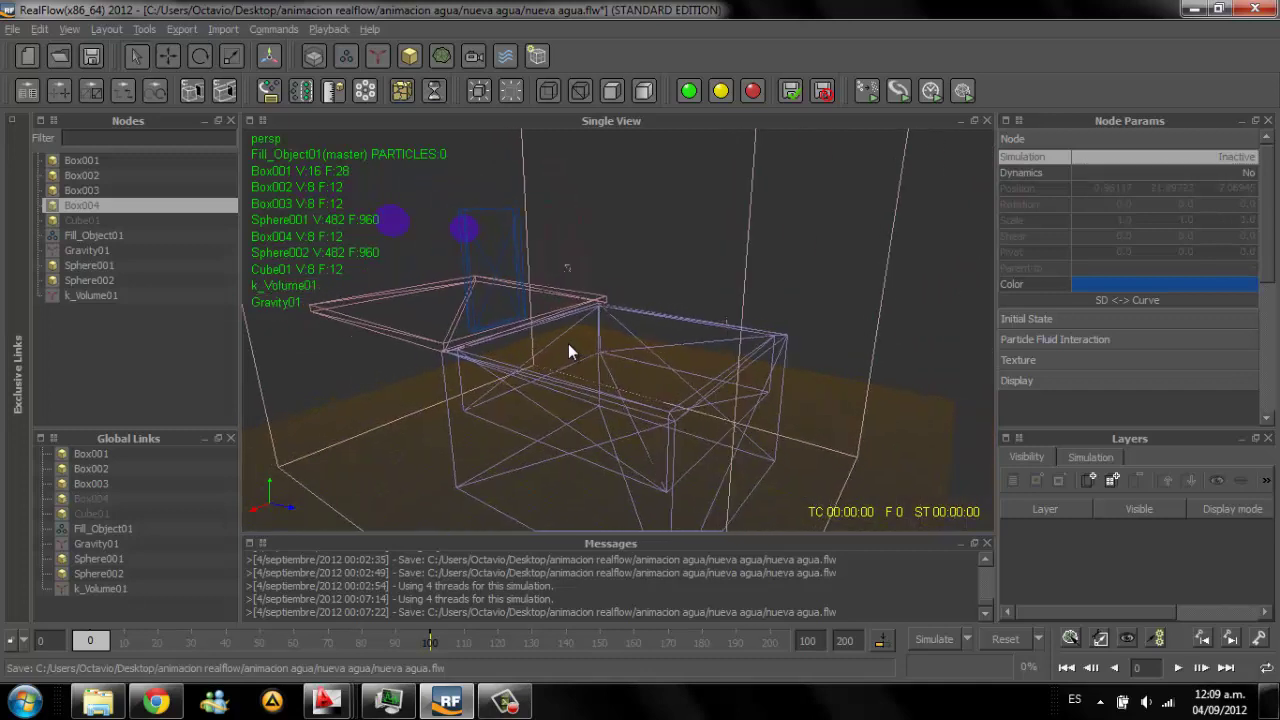
{"action": "mouse_move", "coordinate": [90, 640]}
{"action": "left_mouse_down"}
{"action": "mouse_move", "coordinate": [135, 640]}
{"action": "mouse_move", "coordinate": [90, 640]}
{"action": "left_mouse_up"}
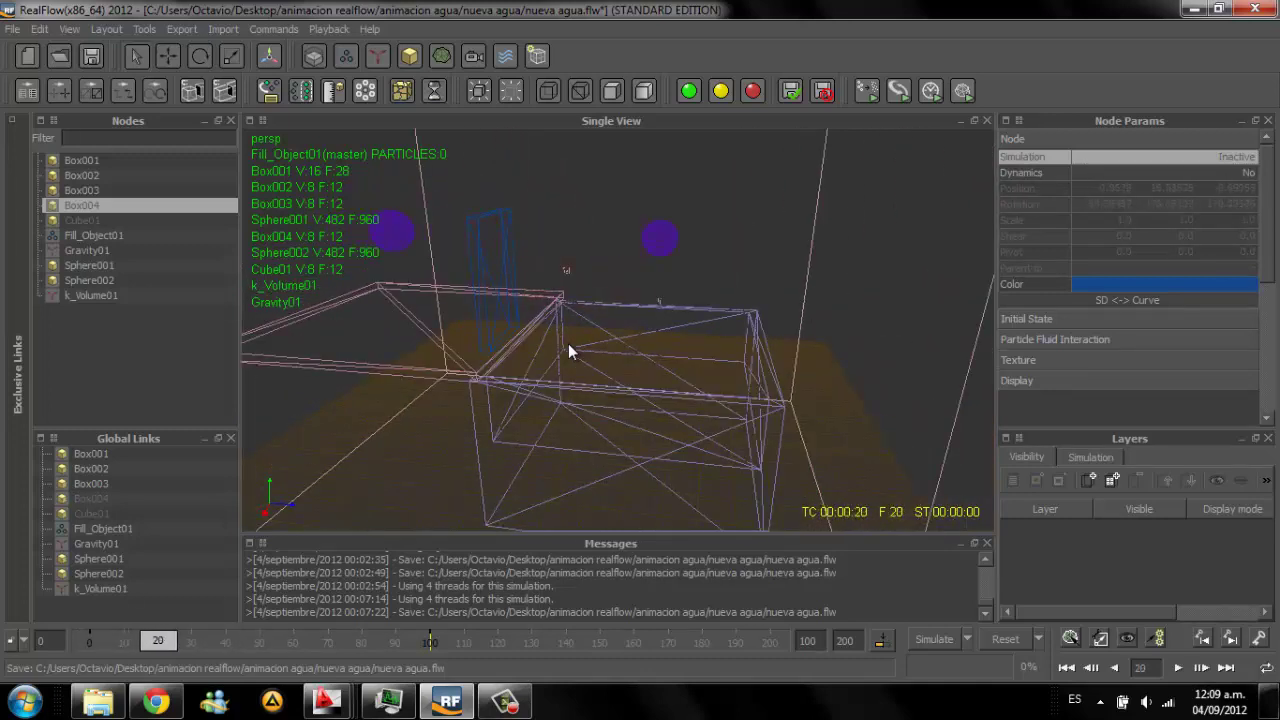
{"action": "left_click_drag", "start_coordinate": [568, 343], "coordinate": [568, 343], "text": "alt"}
{"action": "left_click", "coordinate": [568, 343]}
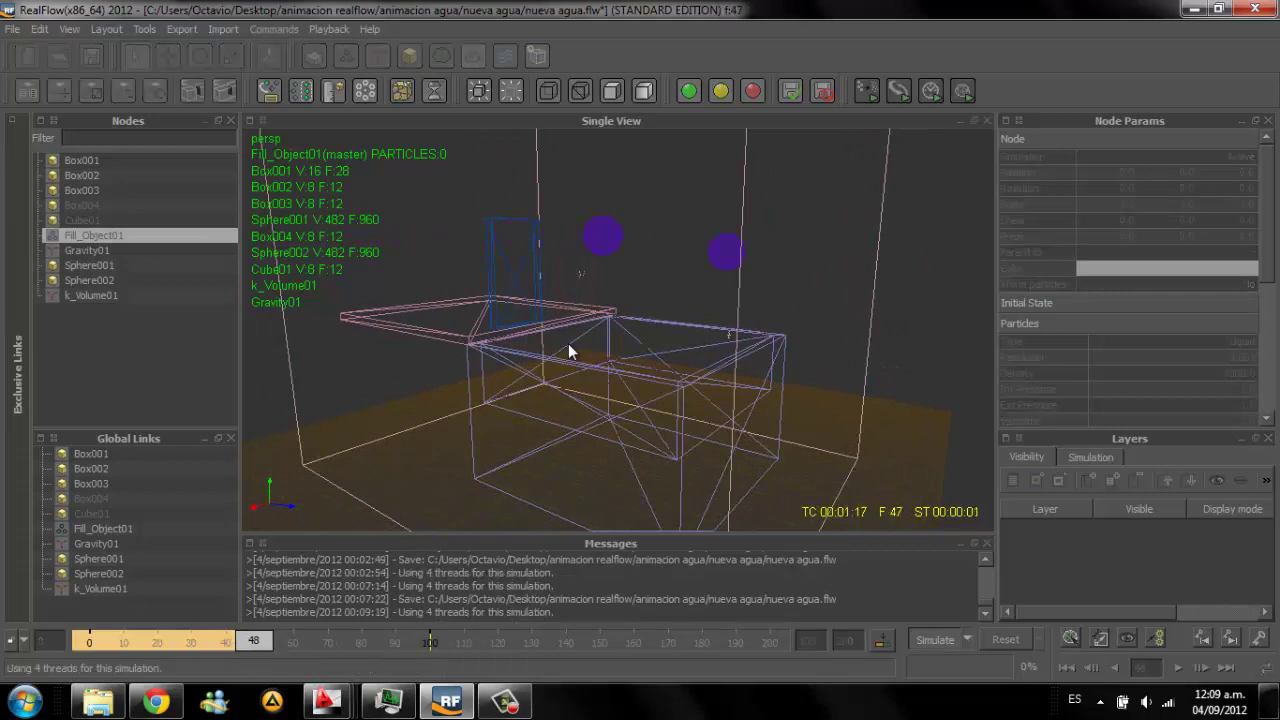
Step: Reset all simulated data and confirm the reset
{"action": "key", "text": "ctrl+Page_Up"}
{"action": "left_click", "coordinate": [568, 350]}
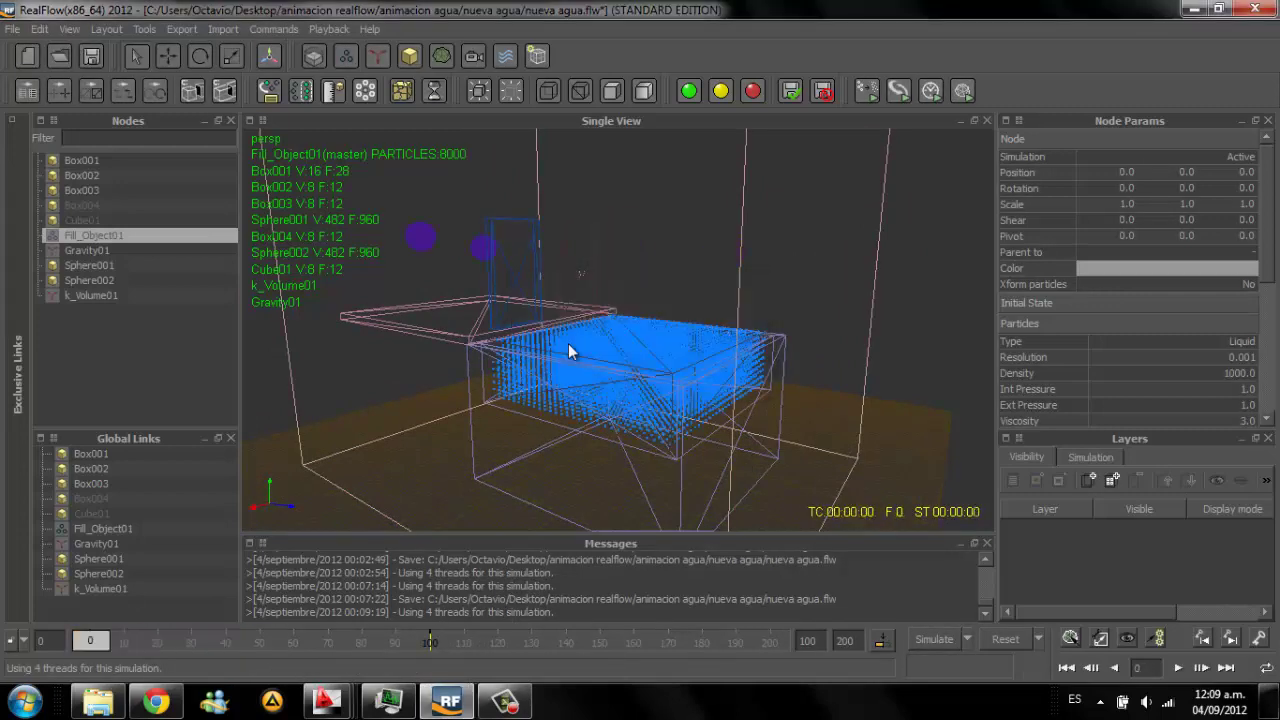
{"action": "scroll", "coordinate": [568, 350], "scroll_direction": "up", "scroll_amount": 5}
{"action": "scroll", "coordinate": [568, 350], "scroll_direction": "down", "scroll_amount": 3}
{"action": "scroll", "coordinate": [568, 350], "scroll_direction": "down", "scroll_amount": 2}
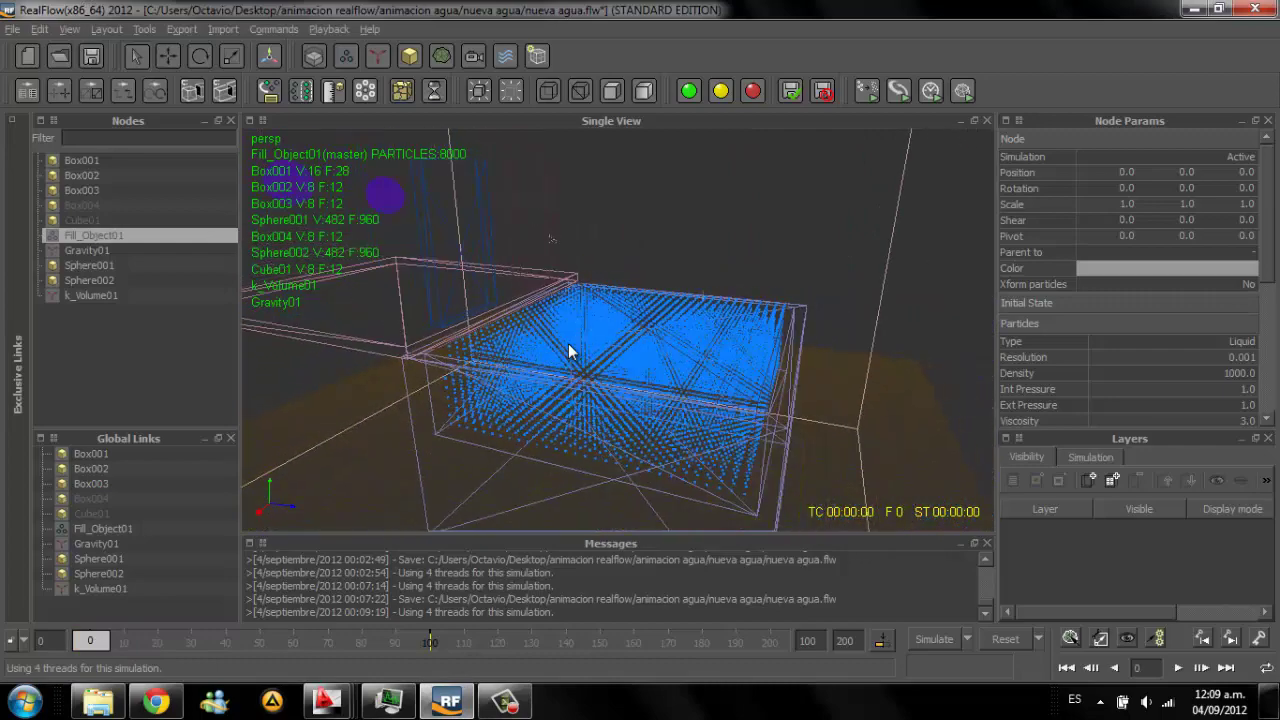
Step: Simulate the 8000-particle fluid while orbiting the tank, then select Box004 and Fill_Object01
{"action": "key", "text": "ctrl+Page_Down"}
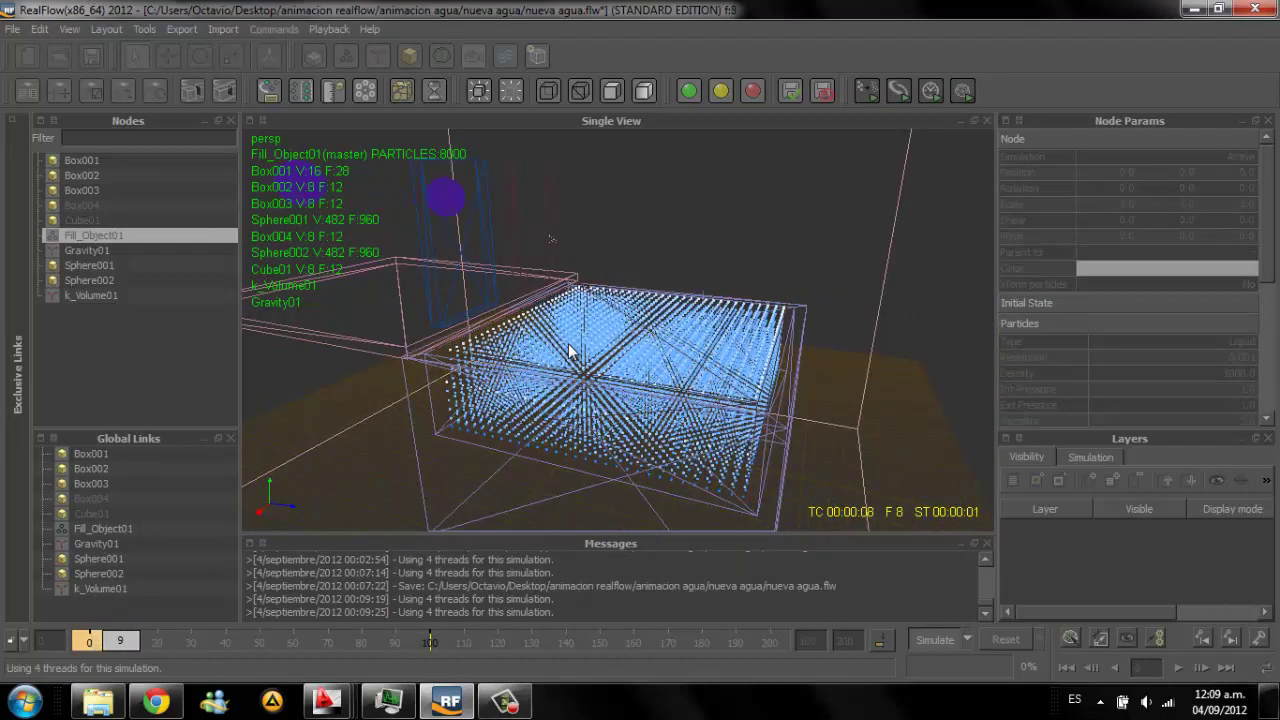
{"action": "left_click_drag", "start_coordinate": [569, 351], "coordinate": [569, 351], "text": "alt"}
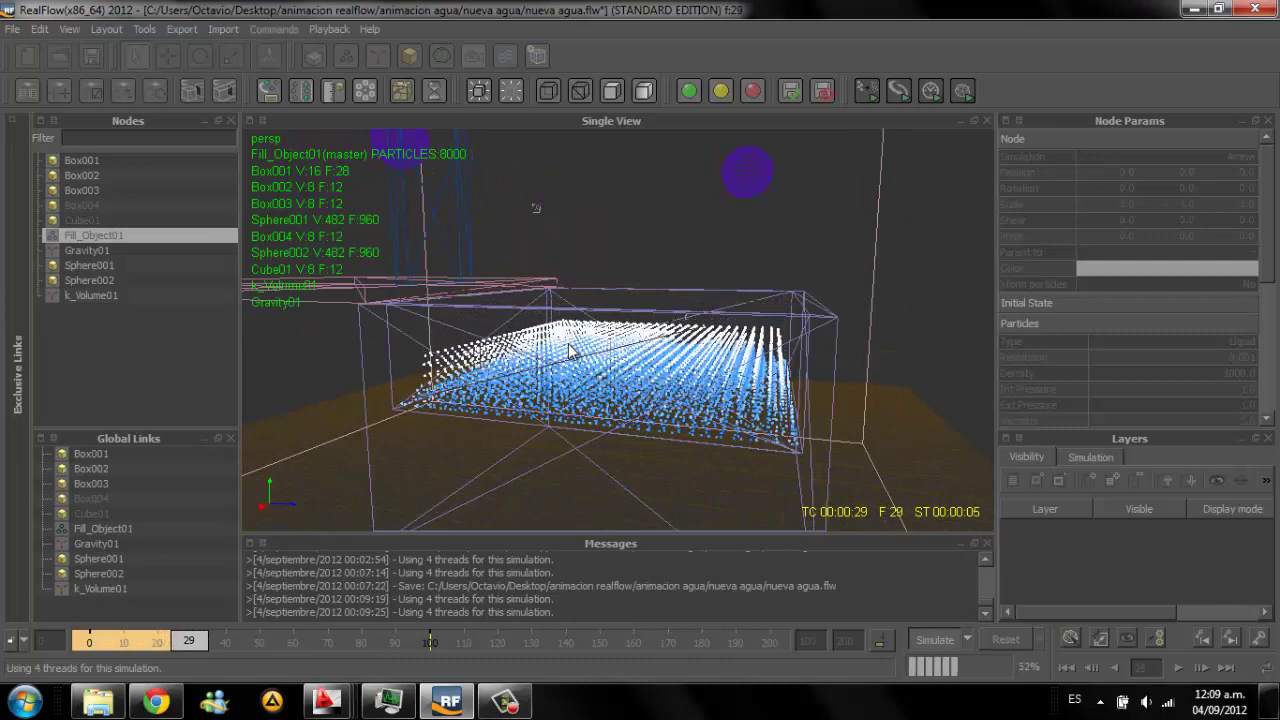
{"action": "left_click_drag", "start_coordinate": [569, 351], "coordinate": [569, 351], "text": "alt"}
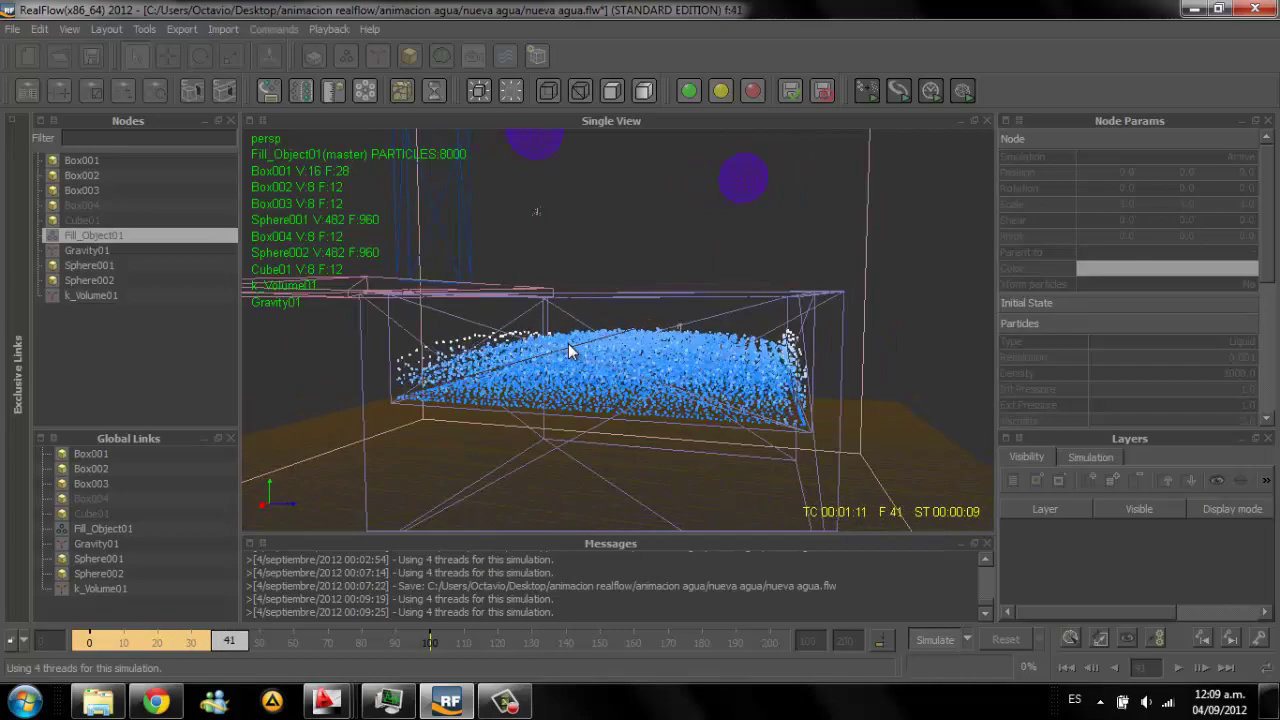
{"action": "left_click_drag", "start_coordinate": [568, 350], "coordinate": [568, 350], "text": "alt"}
{"action": "left_click", "coordinate": [568, 350]}
{"action": "left_click", "coordinate": [568, 350]}
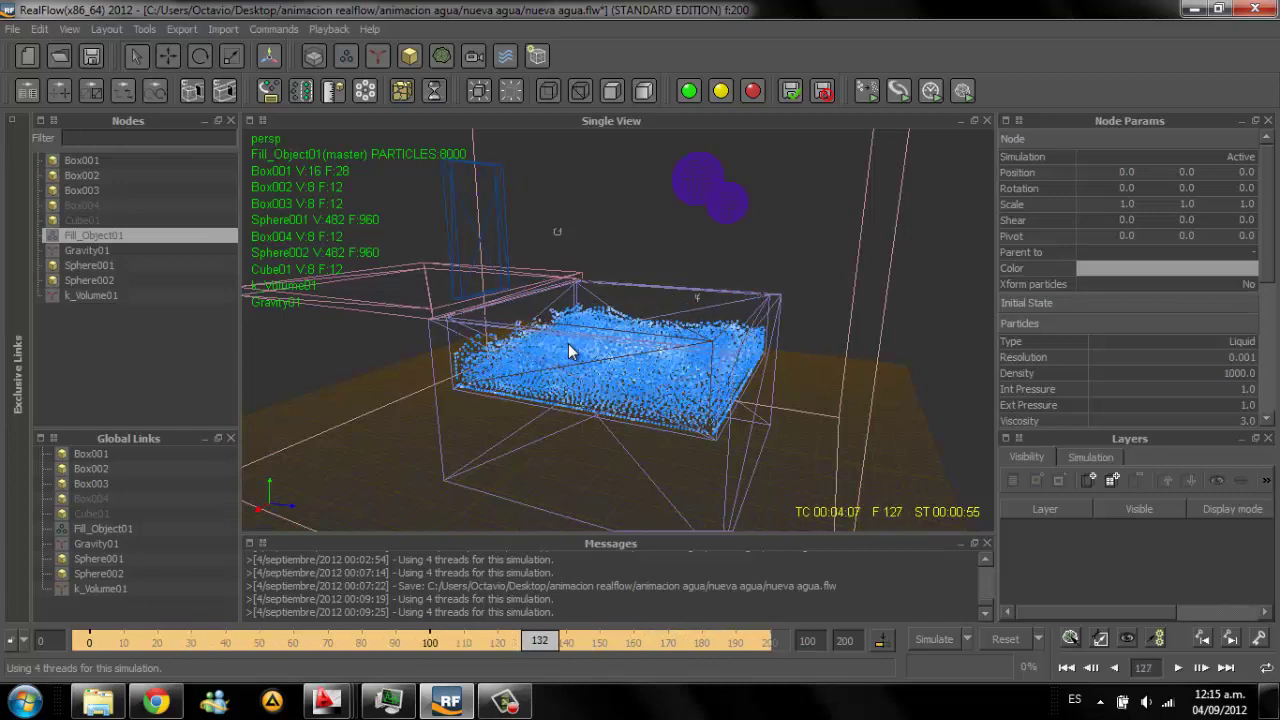
Step: Play back the 200 simulated frames, orbiting around the settled fluid in the tank
{"action": "left_click_drag", "start_coordinate": [568, 350], "coordinate": [570, 350], "text": "alt"}
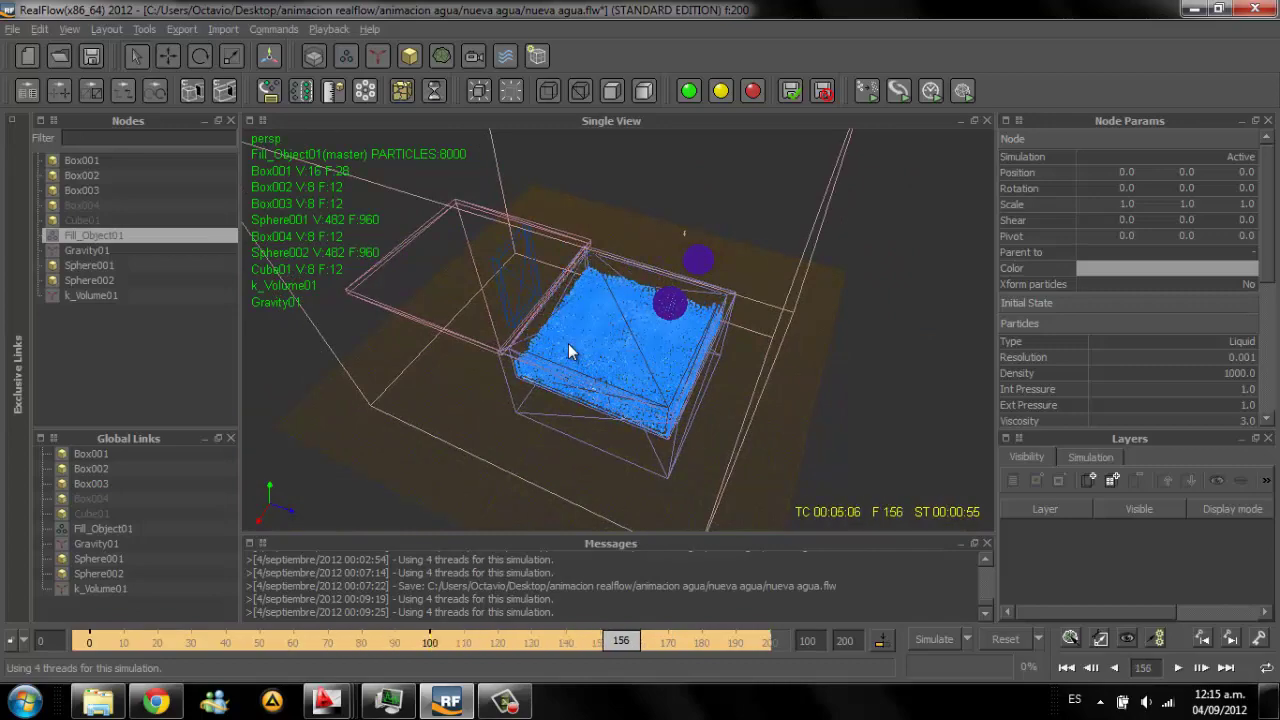
{"action": "left_click_drag", "start_coordinate": [568, 343], "coordinate": [568, 343], "text": "alt"}
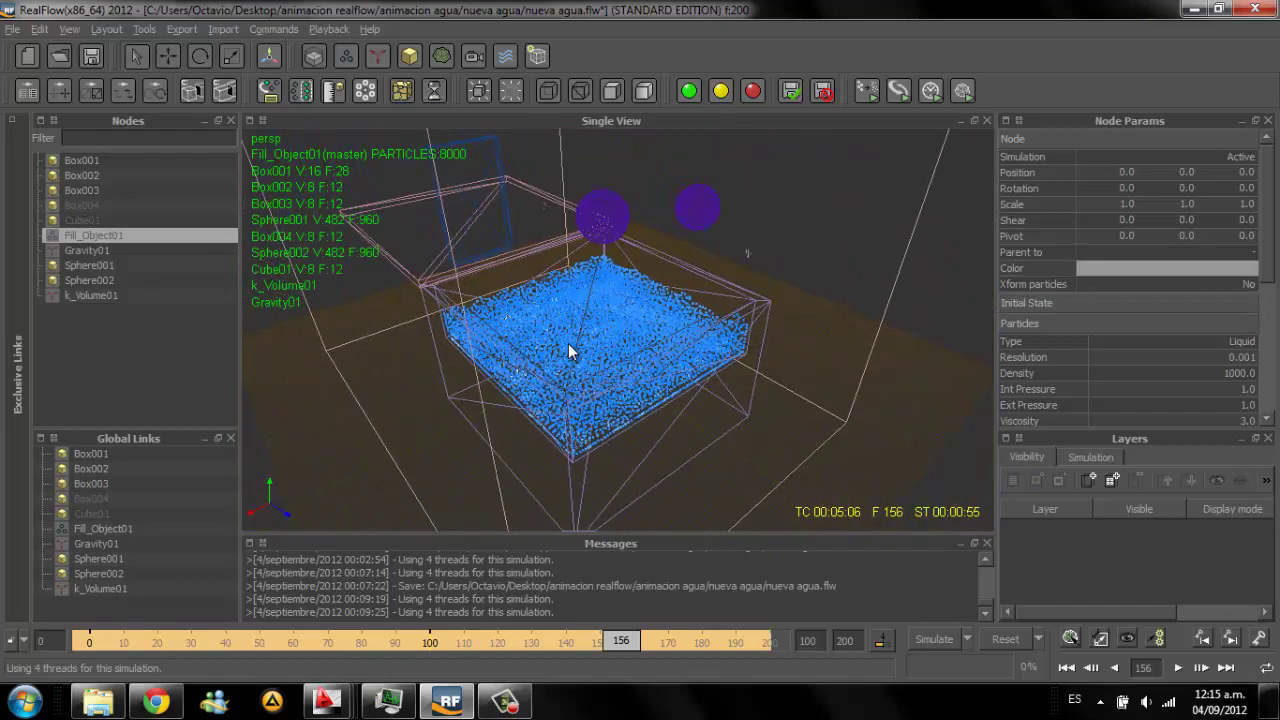
{"action": "key", "text": "space"}
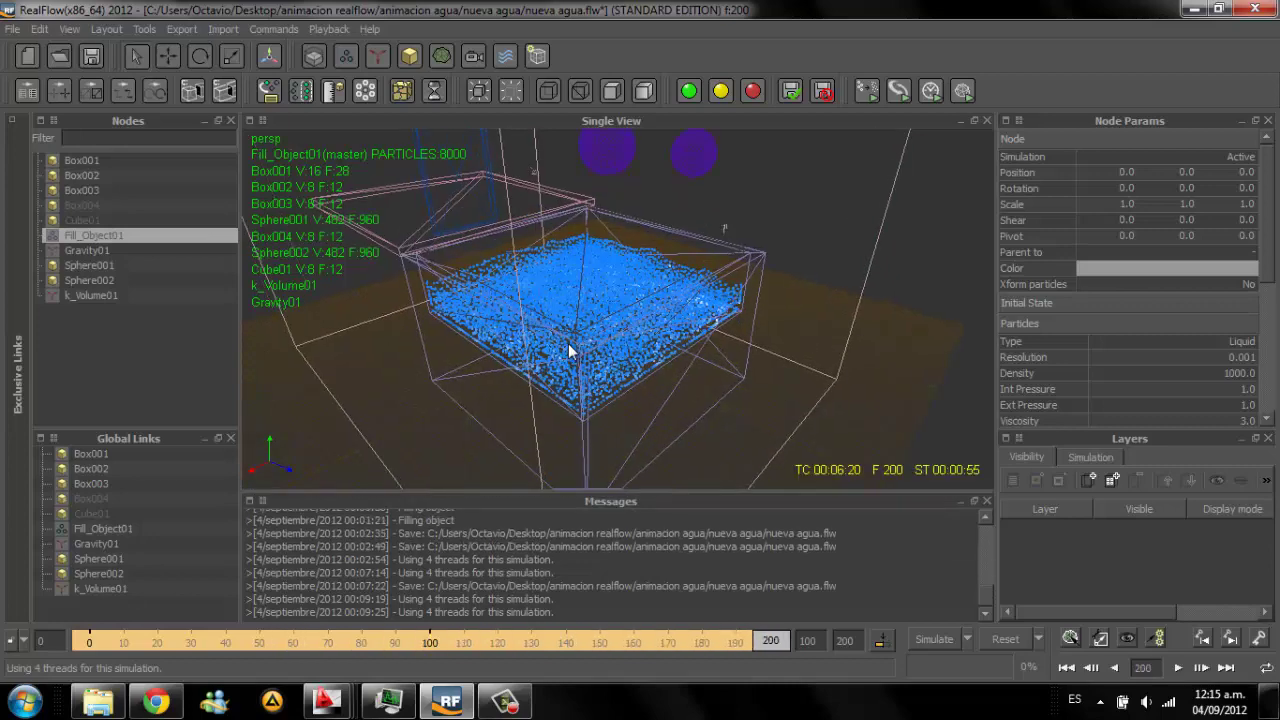
{"action": "left_click_drag", "start_coordinate": [567, 343], "coordinate": [568, 350], "text": "alt"}
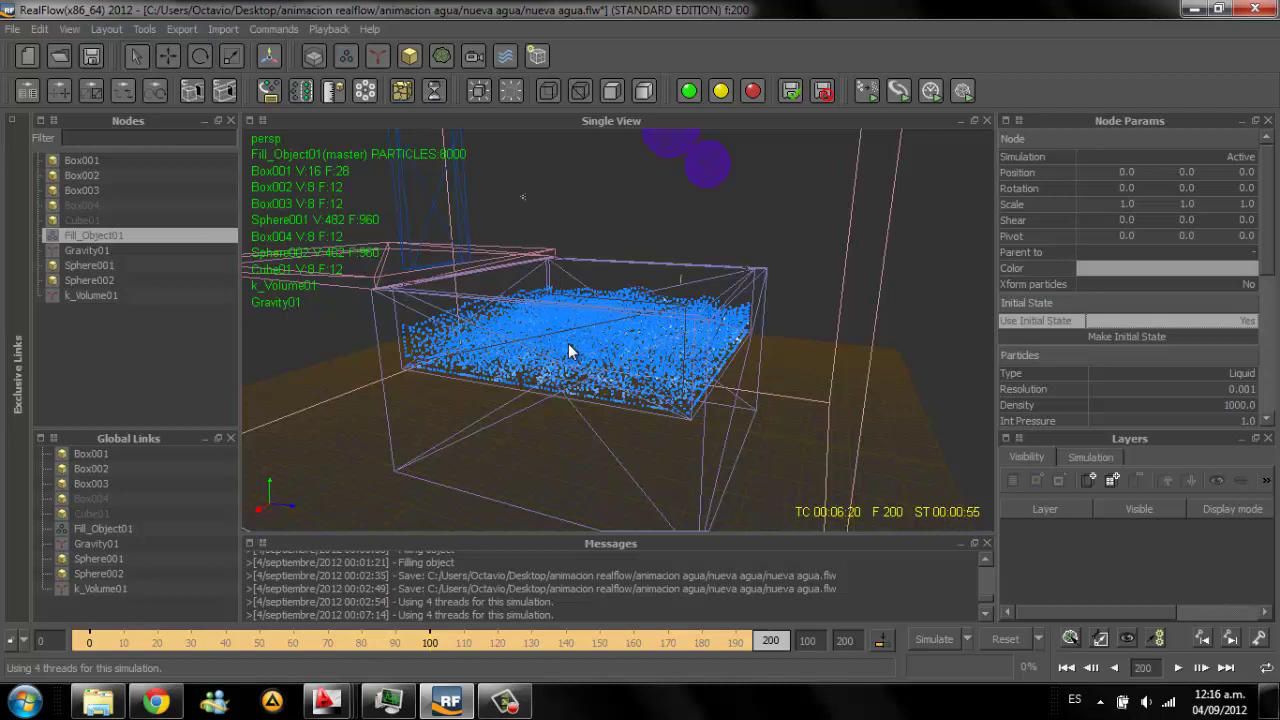
Step: Change Fill_Object01's Max particles from 8000 to 0 and review its Fill Object parameters
{"action": "scroll", "coordinate": [1128, 280], "scroll_direction": "down", "scroll_amount": 5}
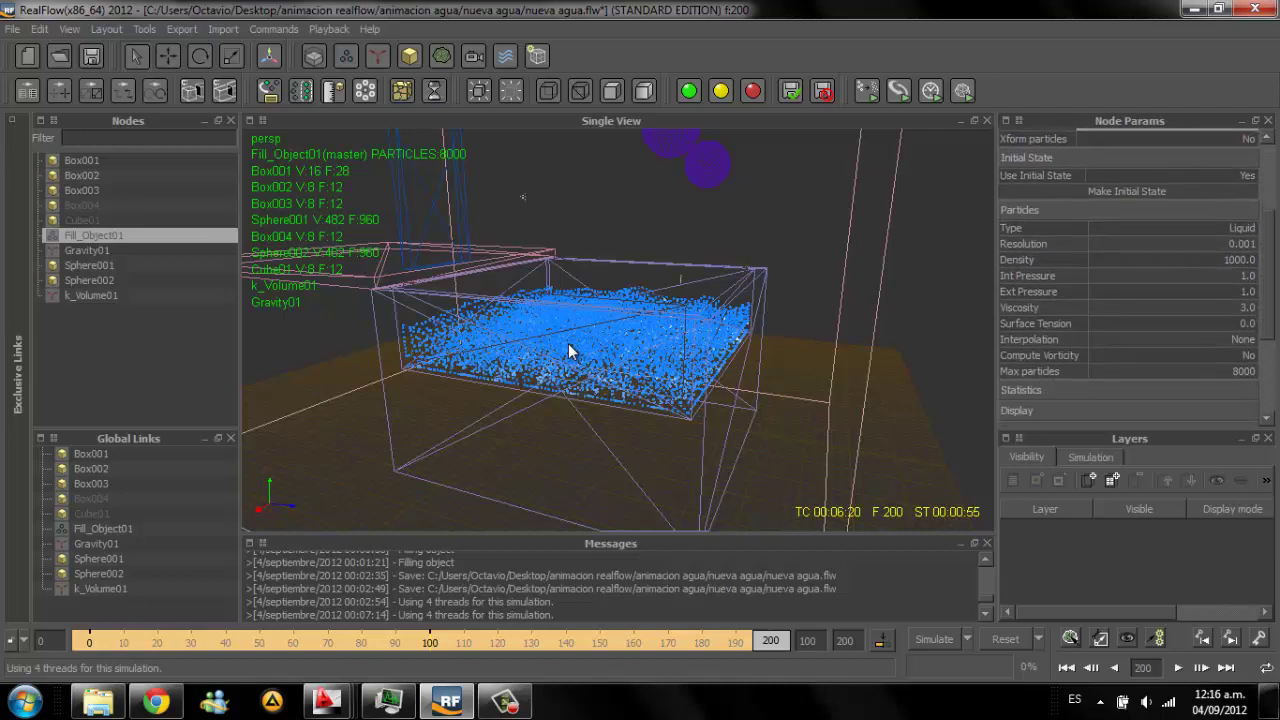
{"action": "key", "text": "Tab"}
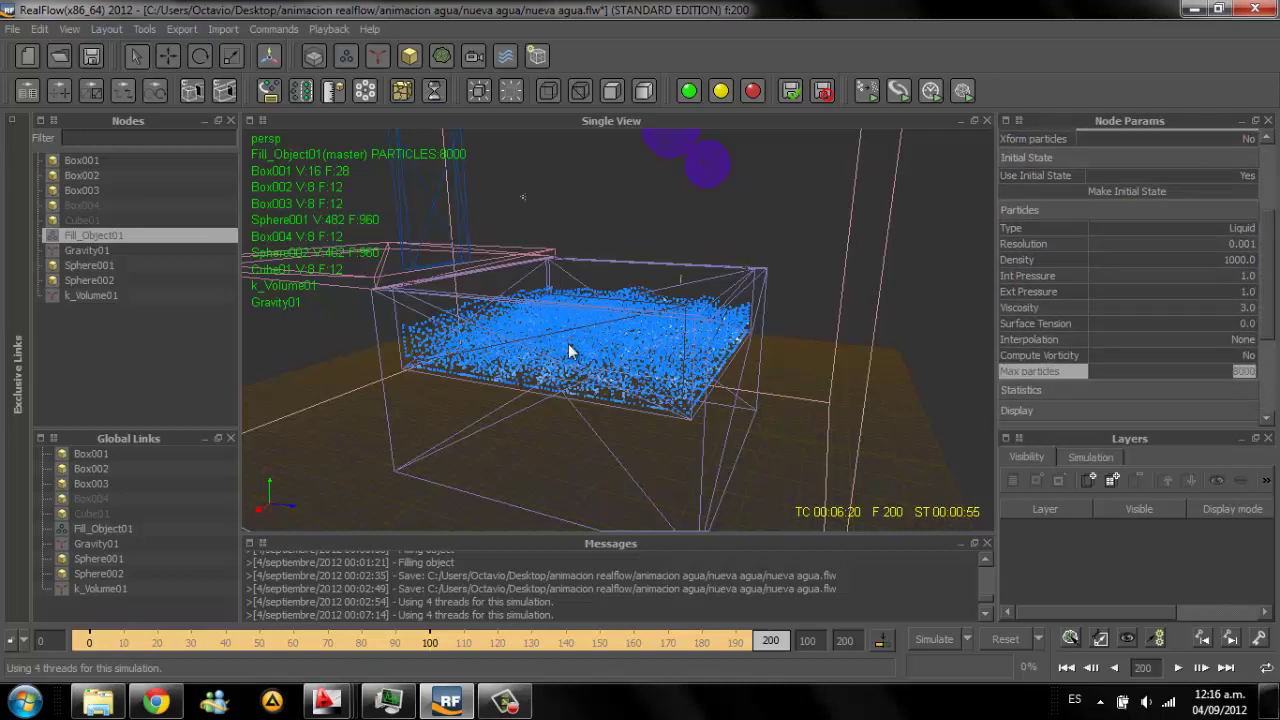
{"action": "type", "text": "0"}
{"action": "key", "text": "Return"}
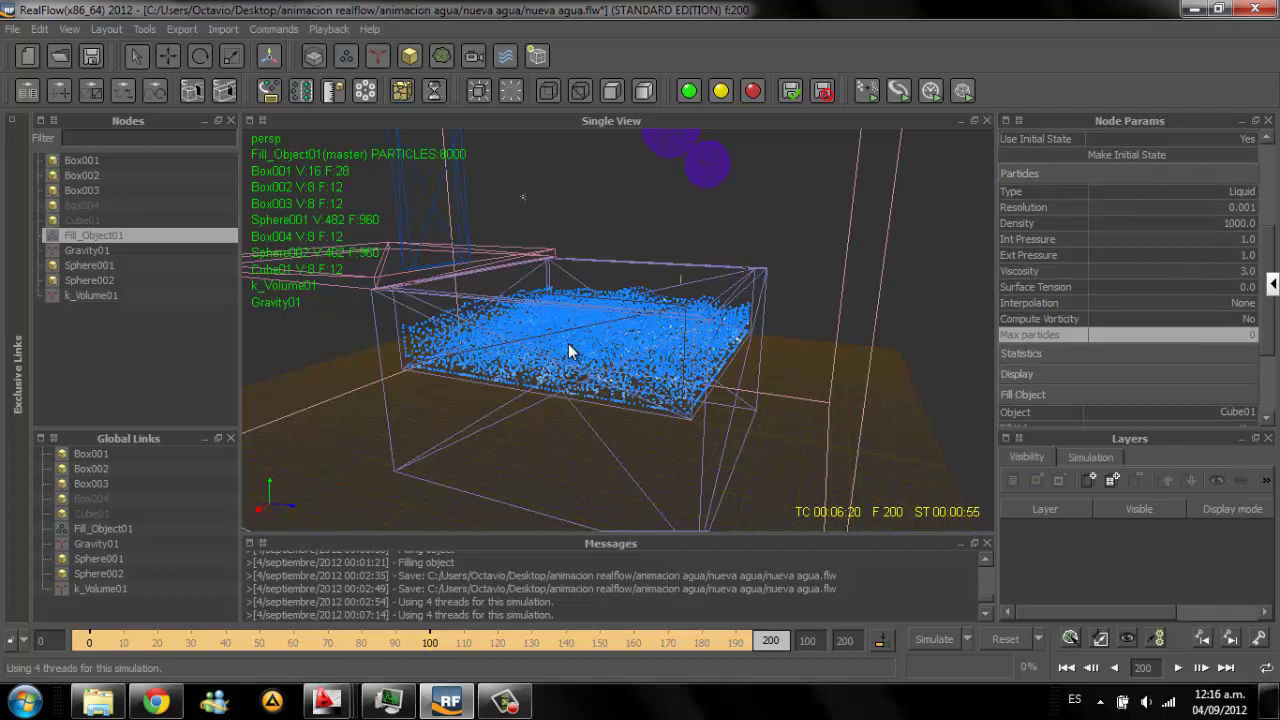
{"action": "scroll", "coordinate": [568, 350], "scroll_direction": "down", "scroll_amount": 2}
{"action": "scroll", "coordinate": [568, 350], "scroll_direction": "down", "scroll_amount": 1}
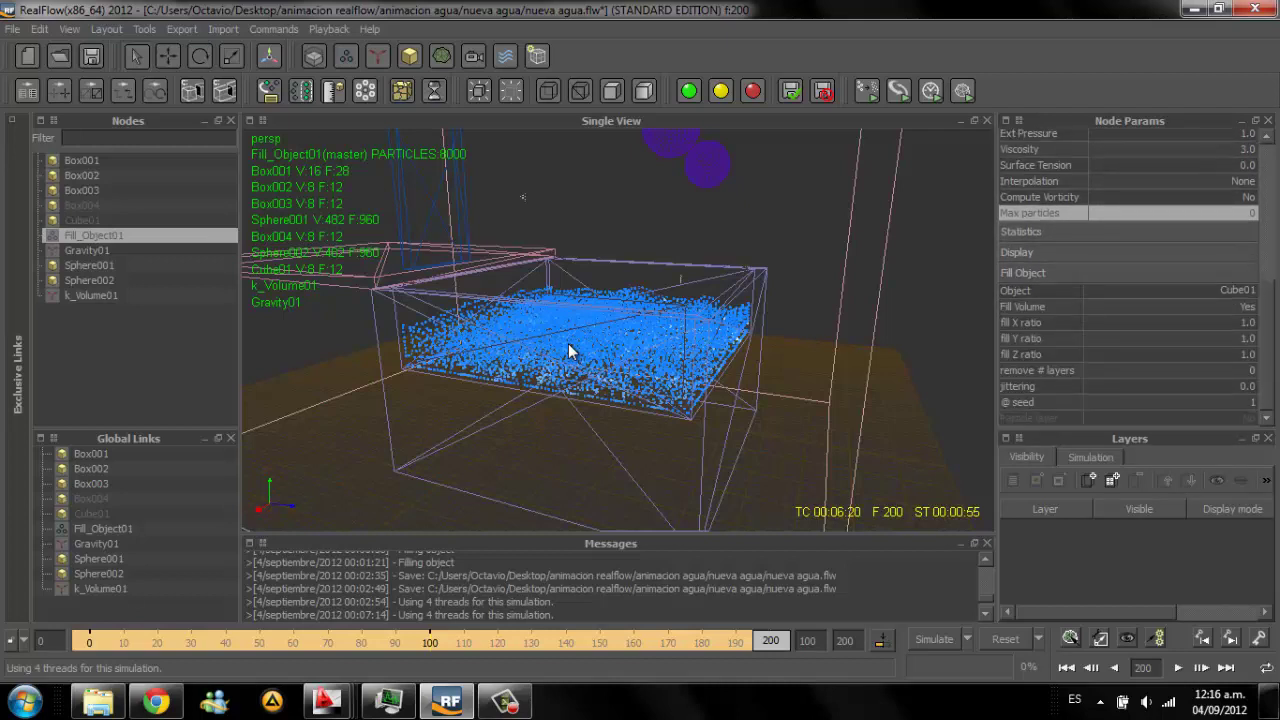
{"action": "scroll", "coordinate": [568, 350], "scroll_direction": "up", "scroll_amount": 3}
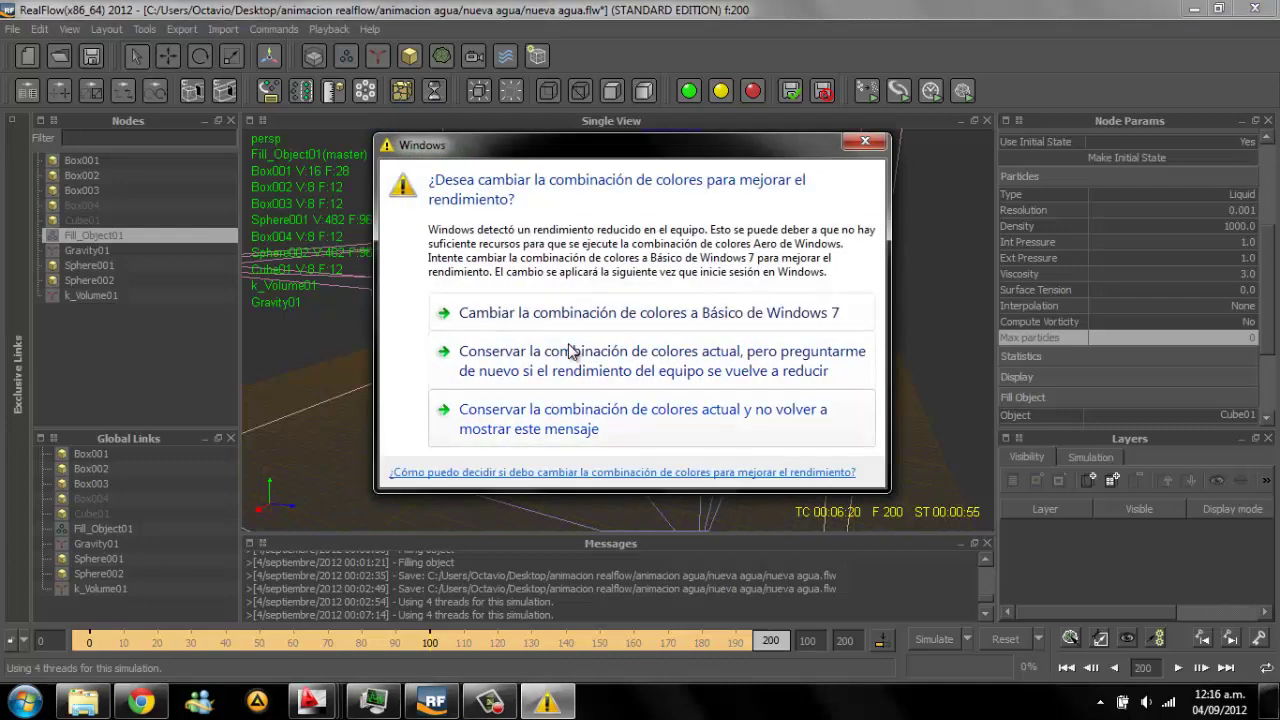
Step: Dismiss the colour-scheme warning and reset the simulation to its initial state at frame 0
{"action": "left_click", "coordinate": [568, 350]}
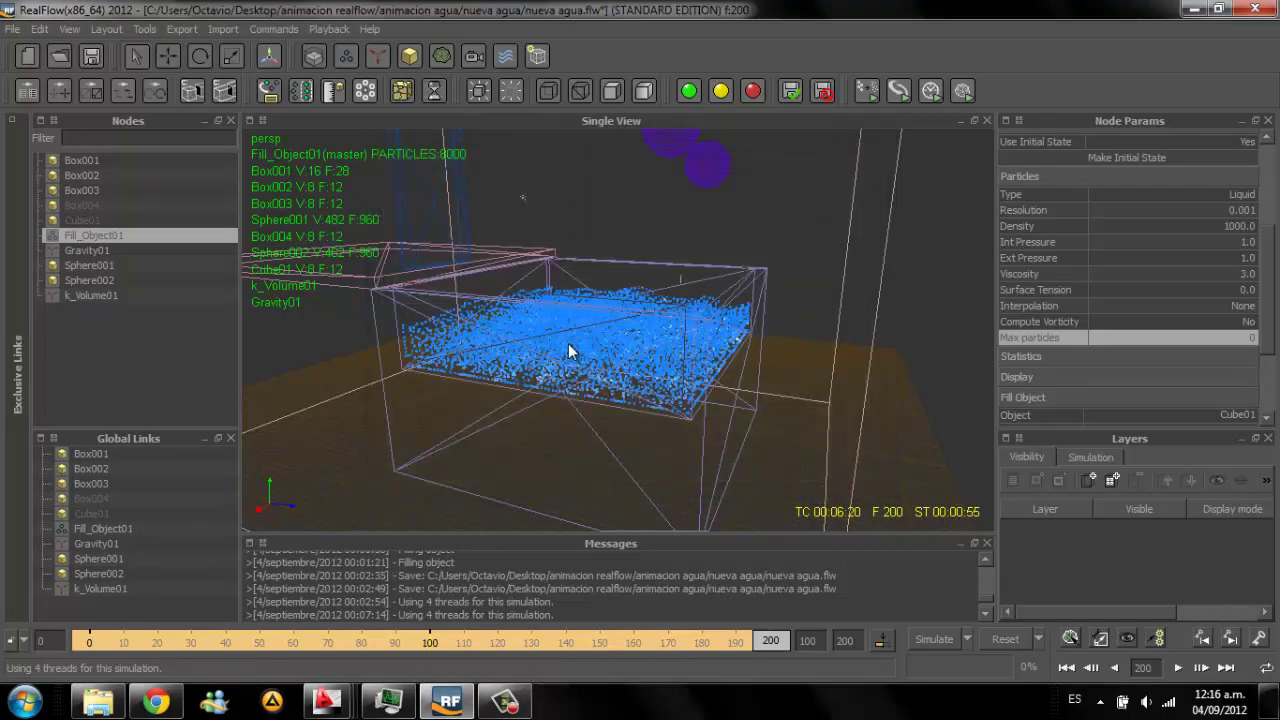
{"action": "left_click_drag", "start_coordinate": [522, 197], "coordinate": [528, 195], "text": "alt"}
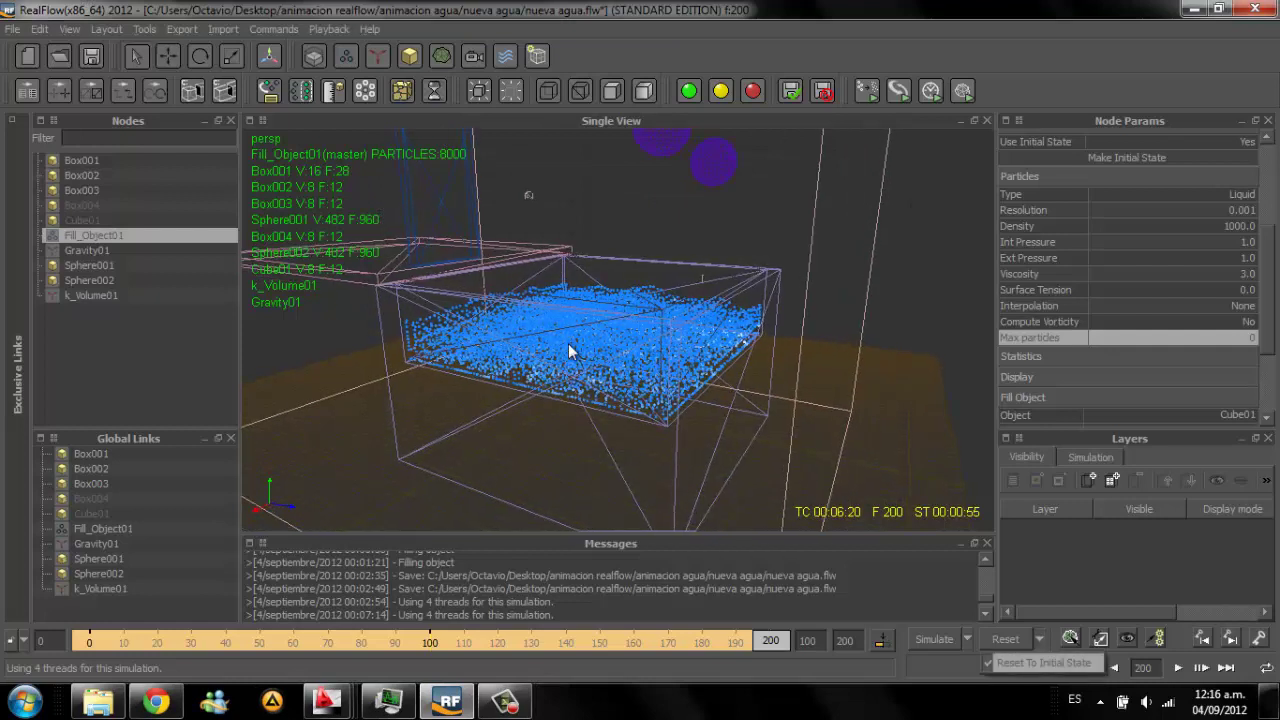
{"action": "key", "text": "ctrl+shift+r"}
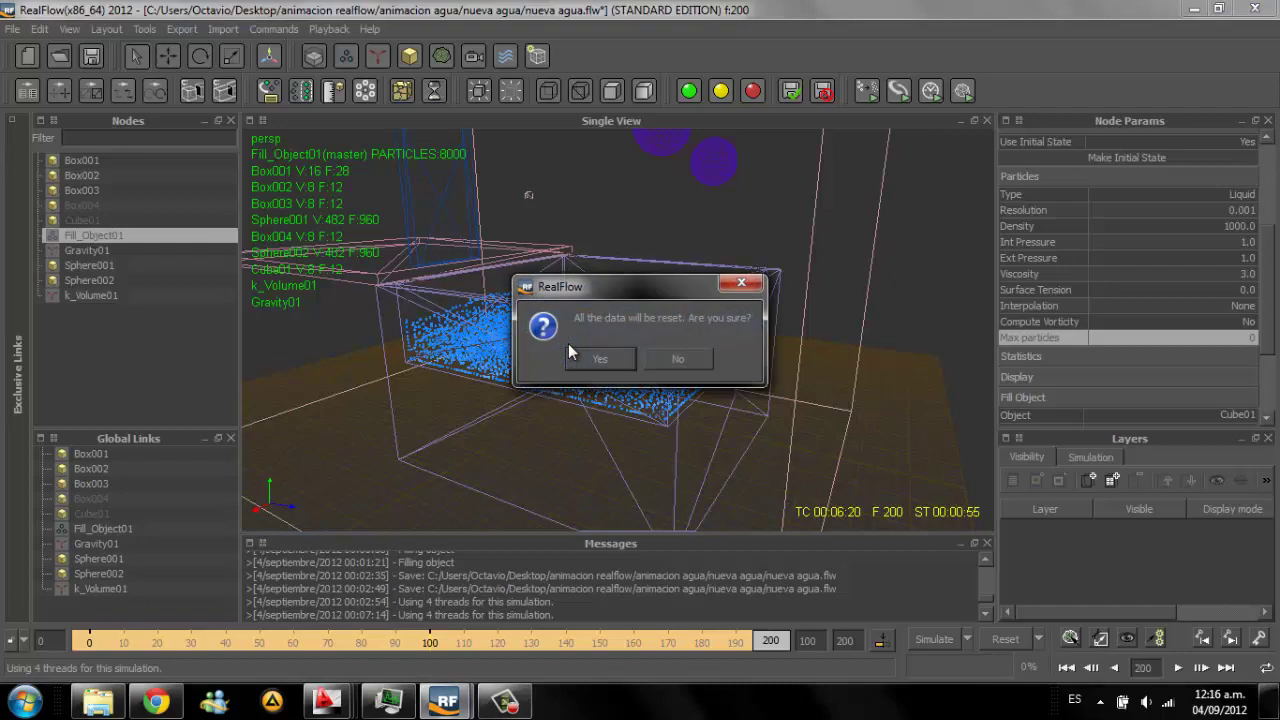
{"action": "key", "text": "Return"}
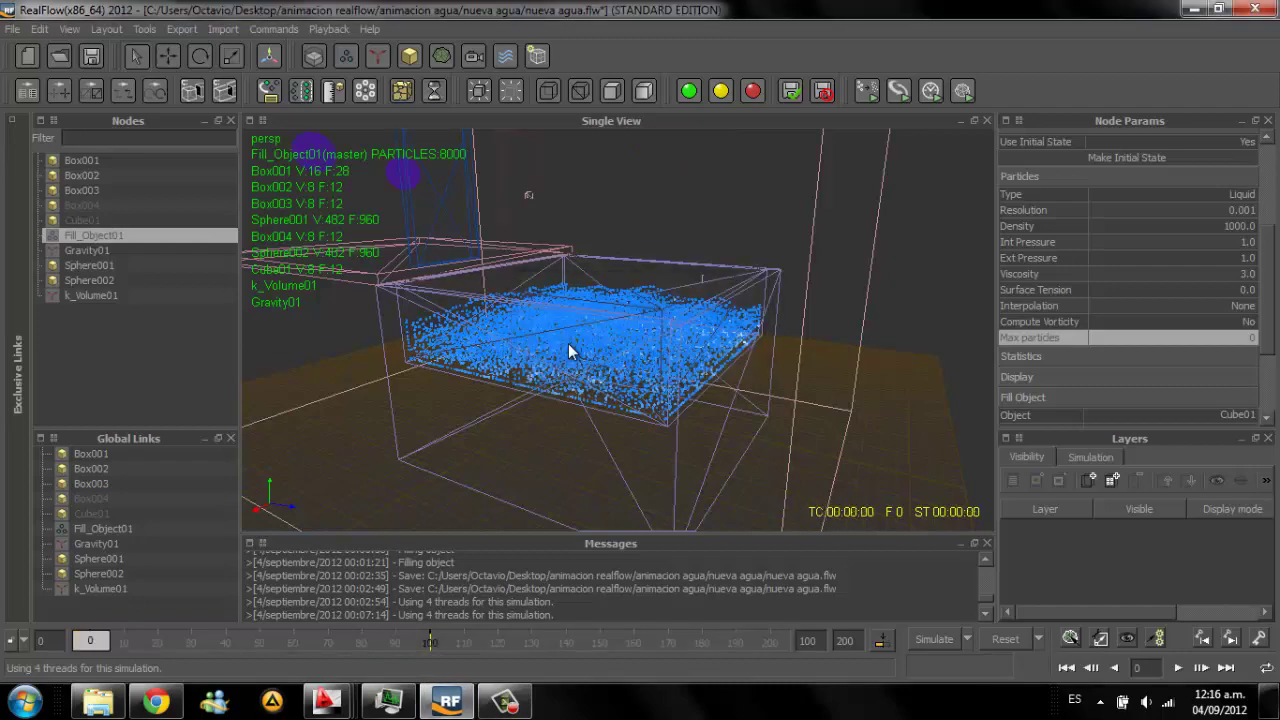
Step: Pull the view back from the tank and save the scene
{"action": "scroll", "coordinate": [568, 350], "scroll_direction": "up", "scroll_amount": 2}
{"action": "scroll", "coordinate": [568, 350], "scroll_direction": "up", "scroll_amount": 3}
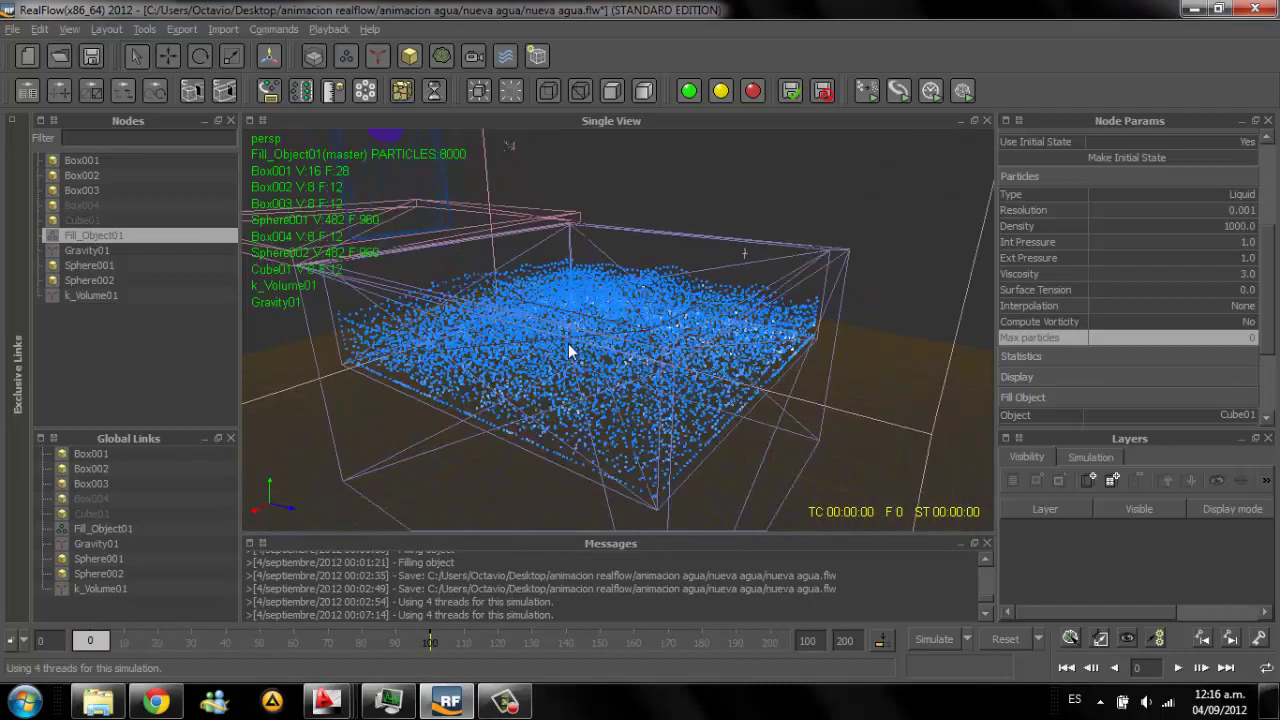
{"action": "left_click_drag", "start_coordinate": [568, 350], "coordinate": [568, 350], "text": "alt"}
{"action": "key", "text": "ctrl+s"}
Step: Re-simulate the fluid to frame 200, orbiting the tank while it computes
{"action": "key", "text": "ctrl+a"}
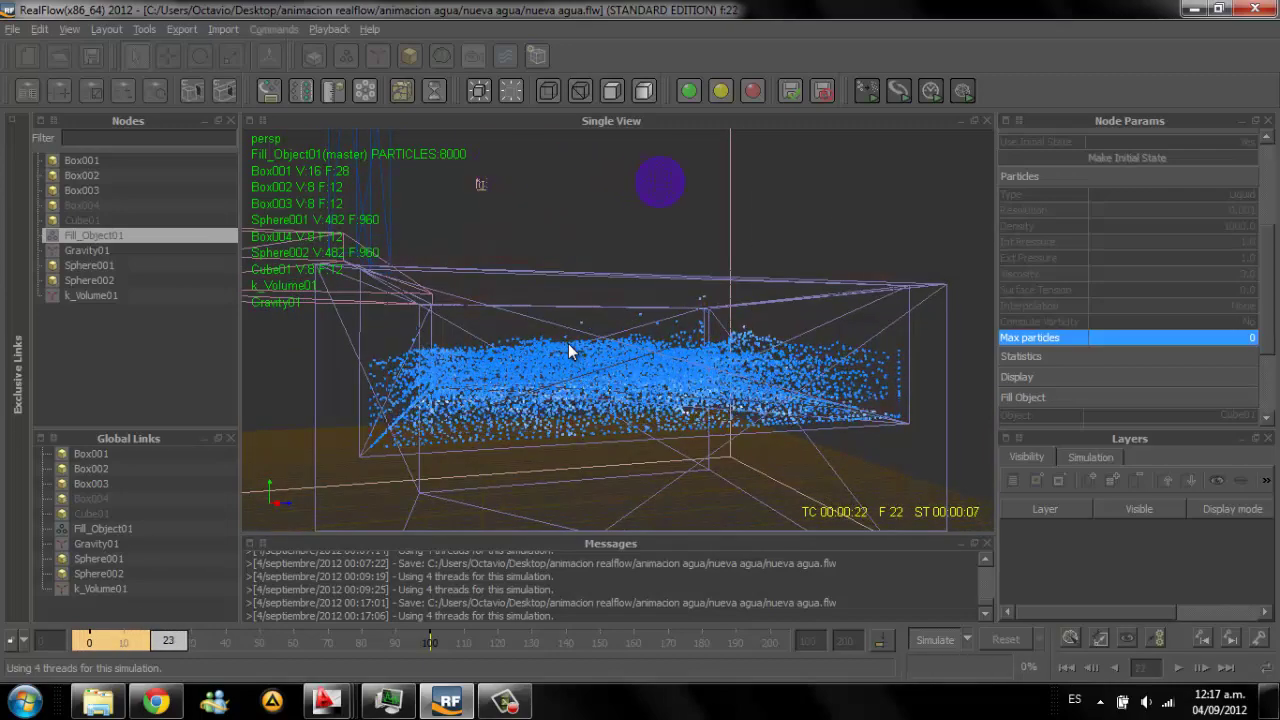
{"action": "left_click_drag", "start_coordinate": [568, 350], "coordinate": [568, 350], "text": "alt"}
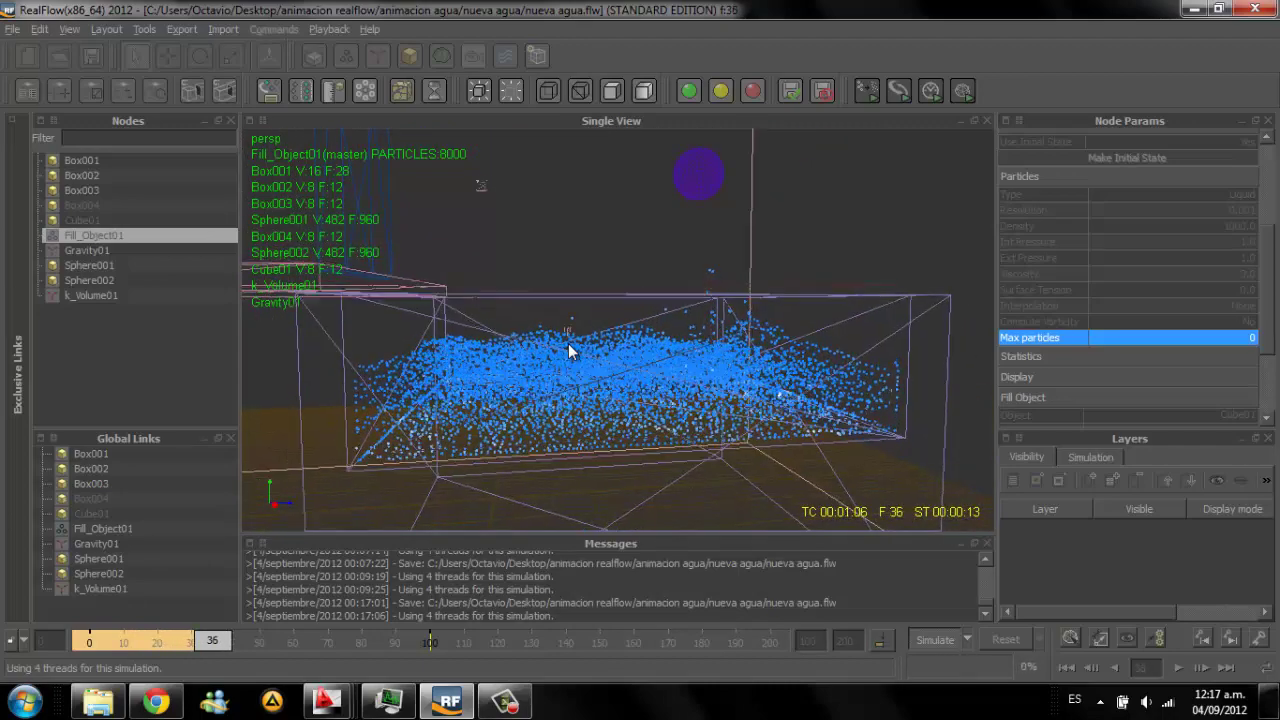
{"action": "left_click_drag", "start_coordinate": [568, 350], "coordinate": [568, 350], "text": "alt"}
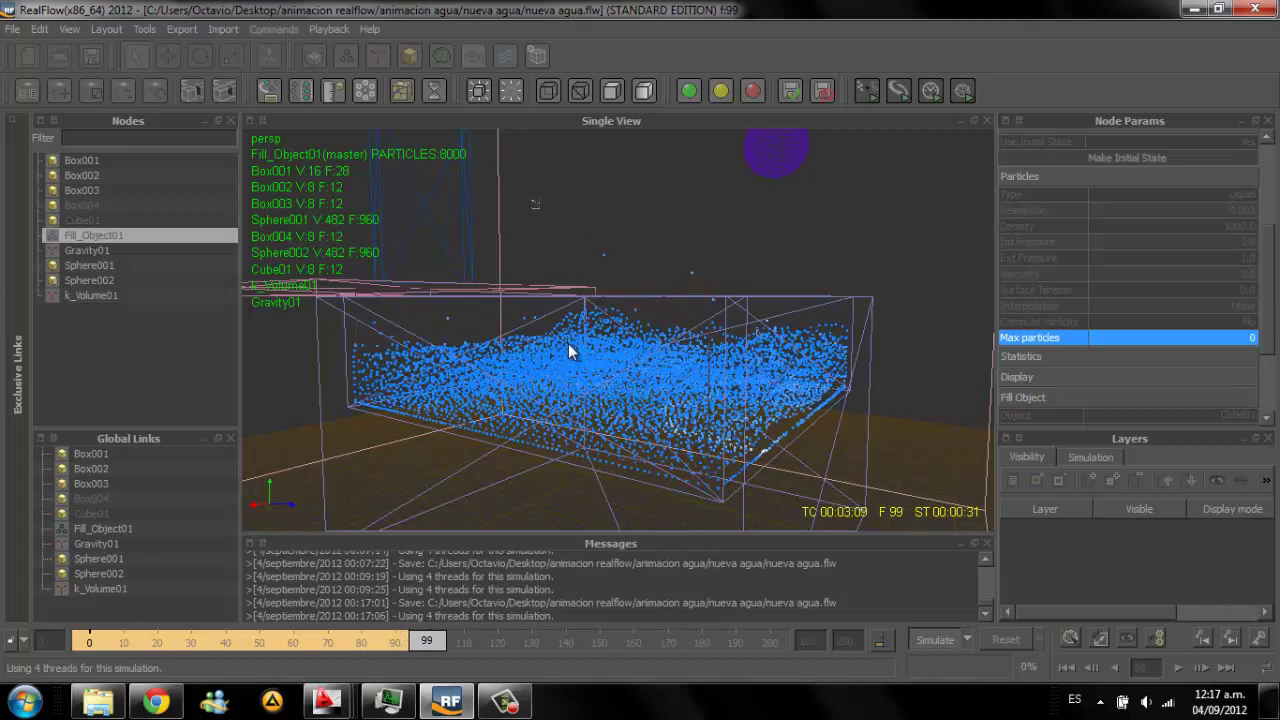
{"action": "left_click_drag", "start_coordinate": [568, 350], "coordinate": [570, 351], "text": "alt"}
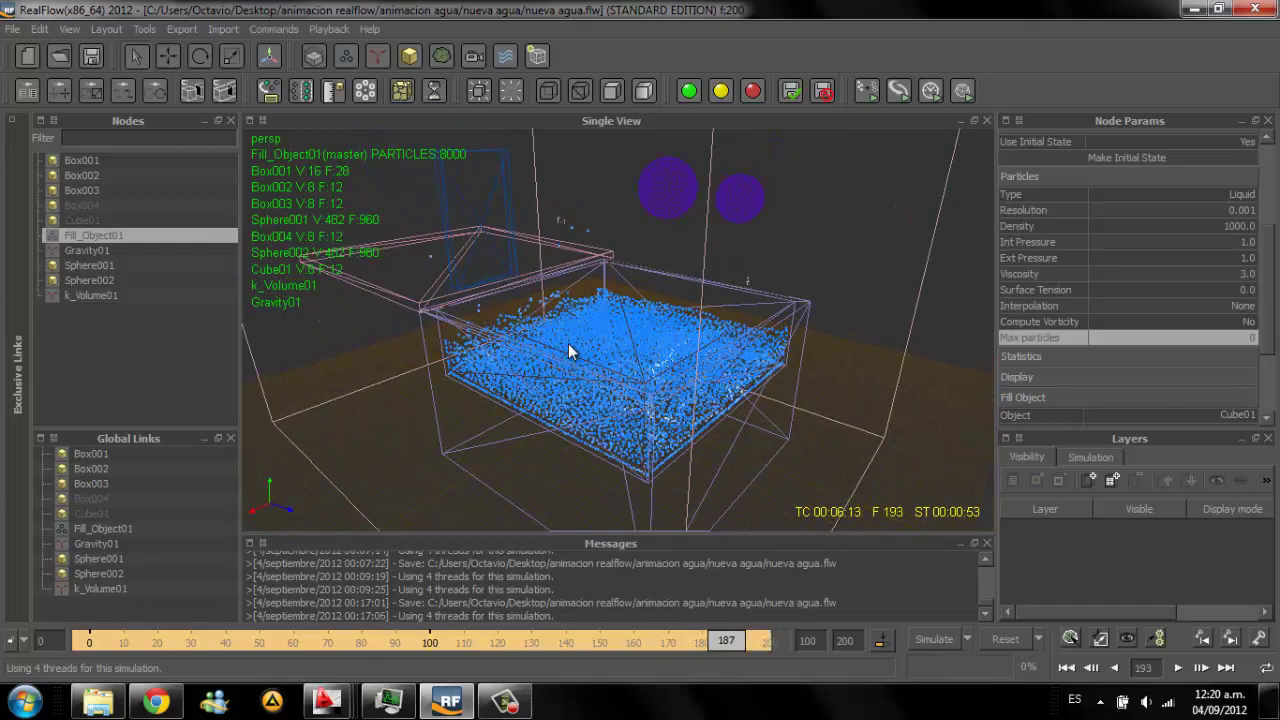
{"action": "left_click_drag", "start_coordinate": [568, 350], "coordinate": [568, 351], "text": "alt"}
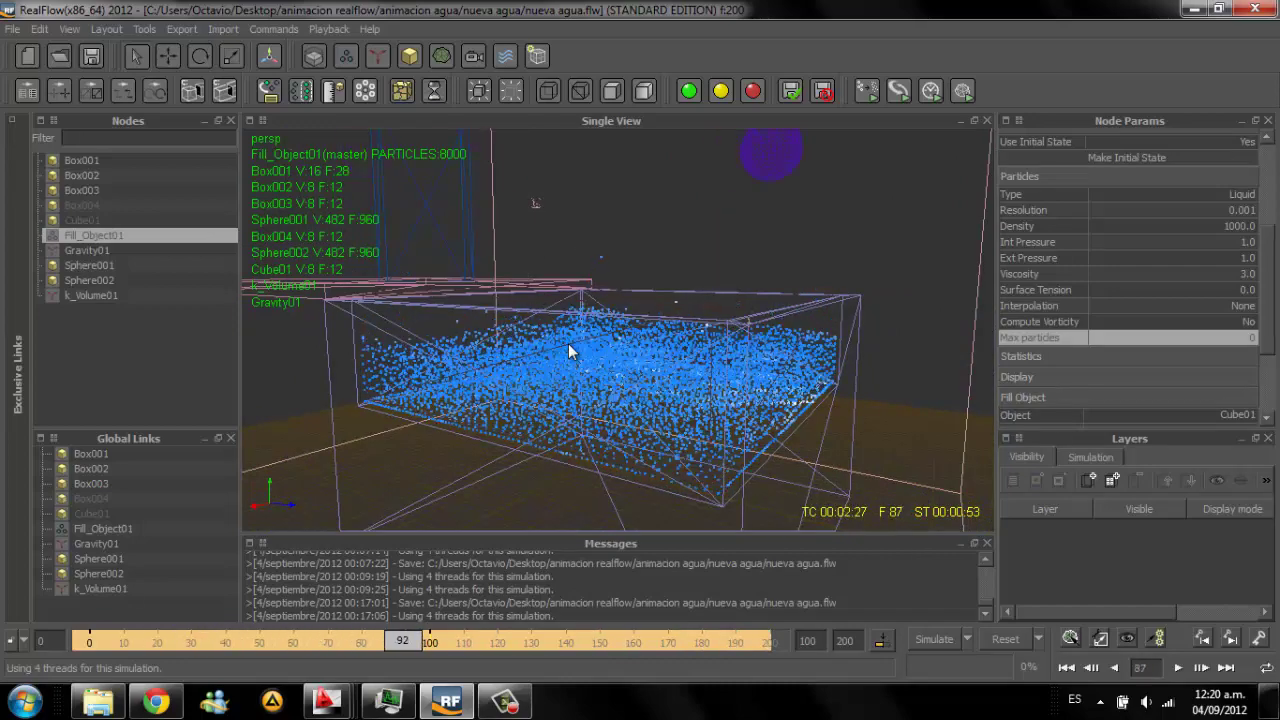
{"action": "left_click_drag", "start_coordinate": [568, 350], "coordinate": [568, 351], "text": "alt"}
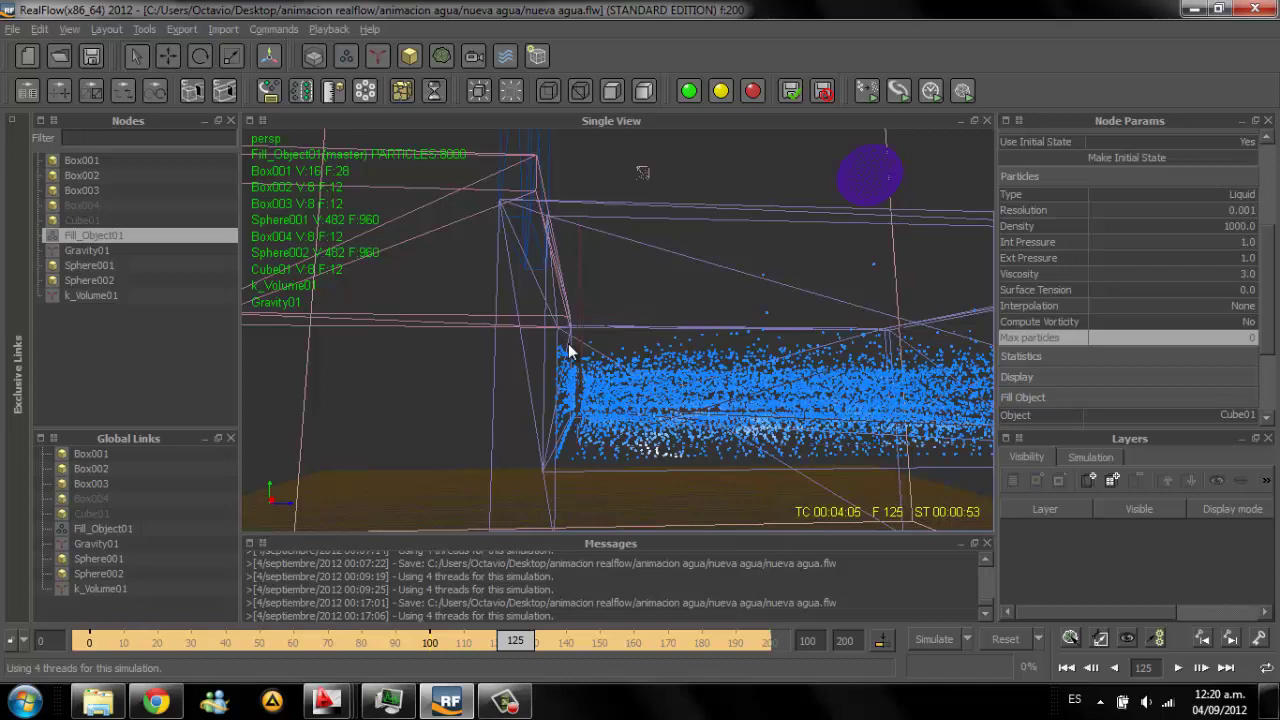
{"action": "left_click_drag", "start_coordinate": [568, 350], "coordinate": [568, 350], "text": "alt"}
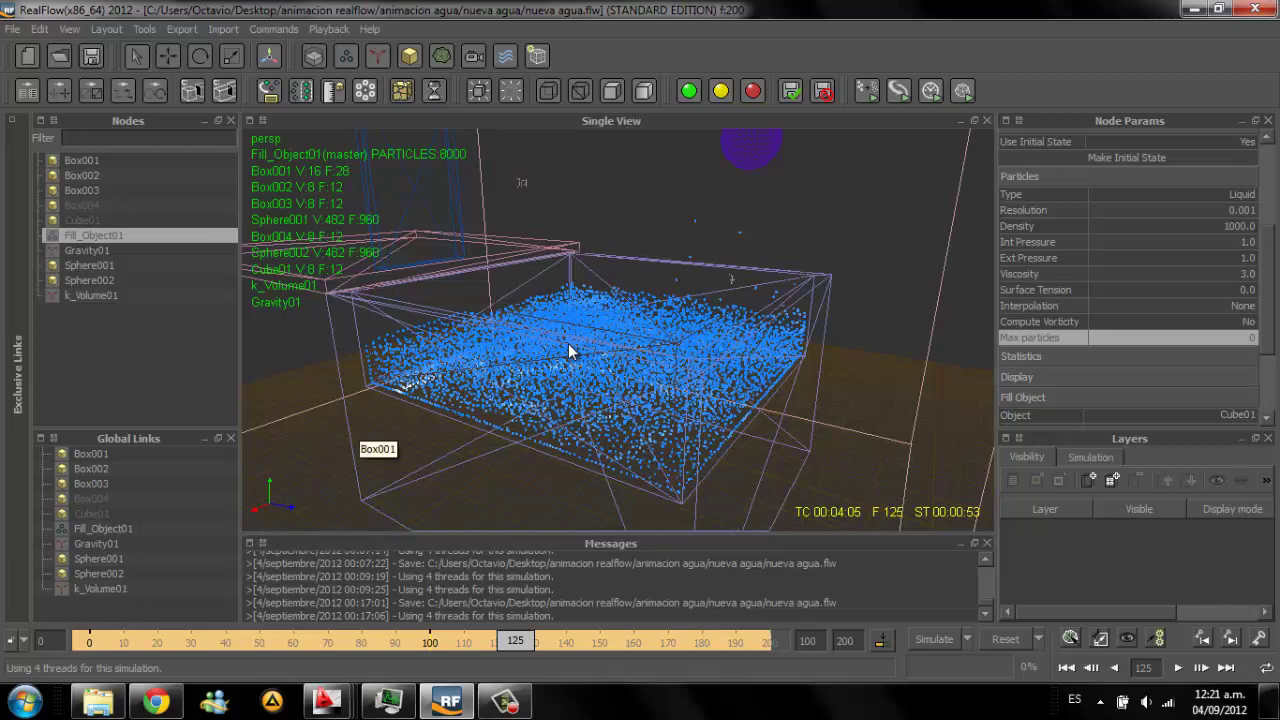
{"action": "left_click_drag", "start_coordinate": [568, 350], "coordinate": [568, 343], "text": "alt"}
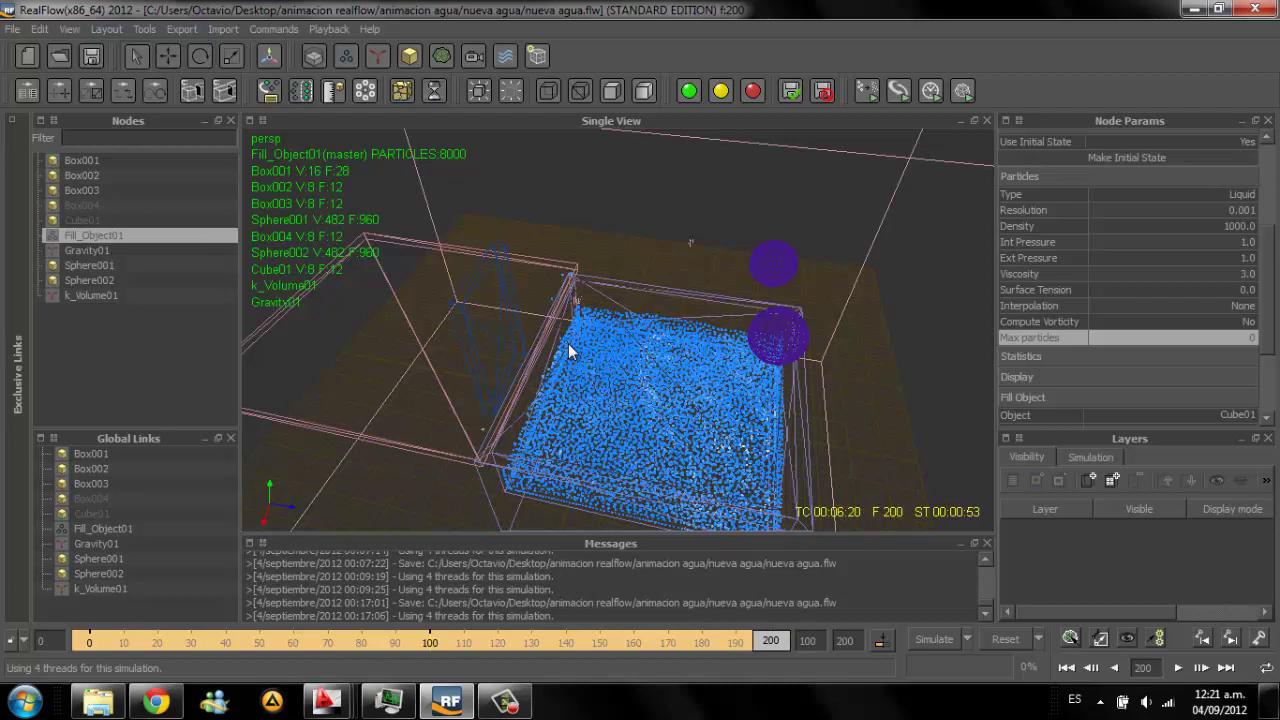
{"action": "left_click_drag", "start_coordinate": [568, 349], "coordinate": [568, 349], "text": "alt"}
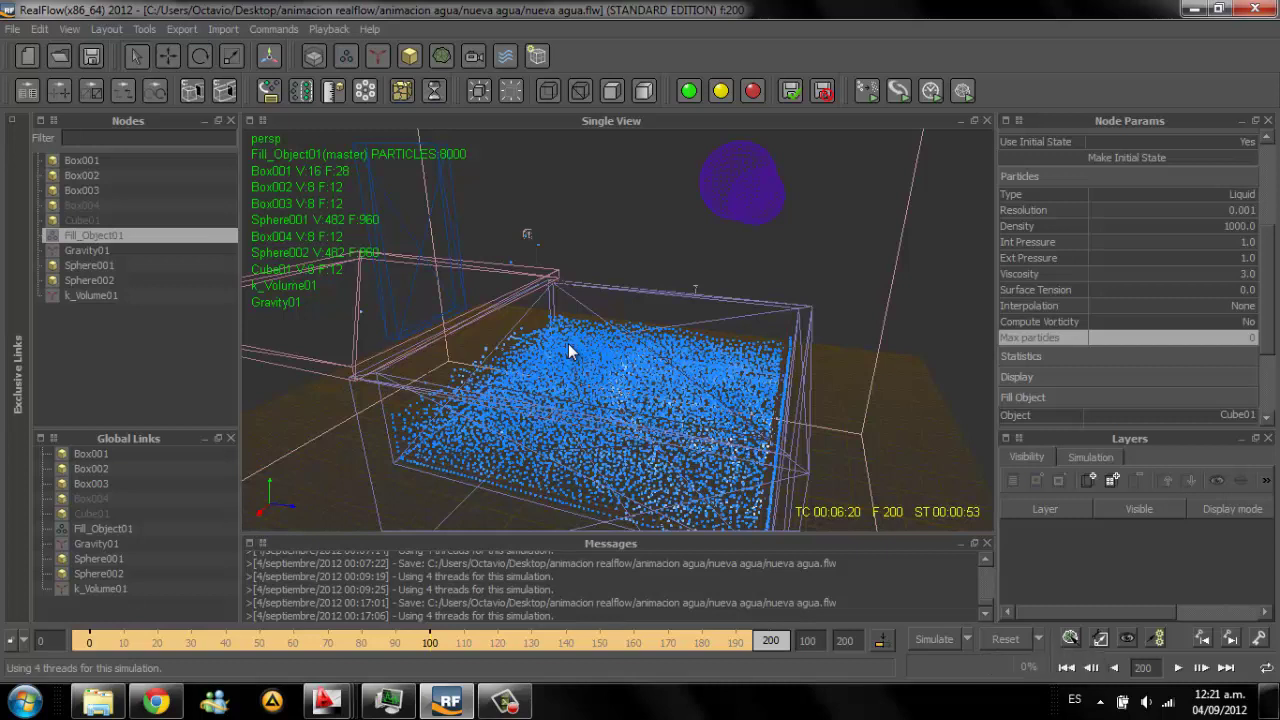
Step: Reset to the initial state, confirm, and select the Box003 board
{"action": "left_click", "coordinate": [1006, 639]}
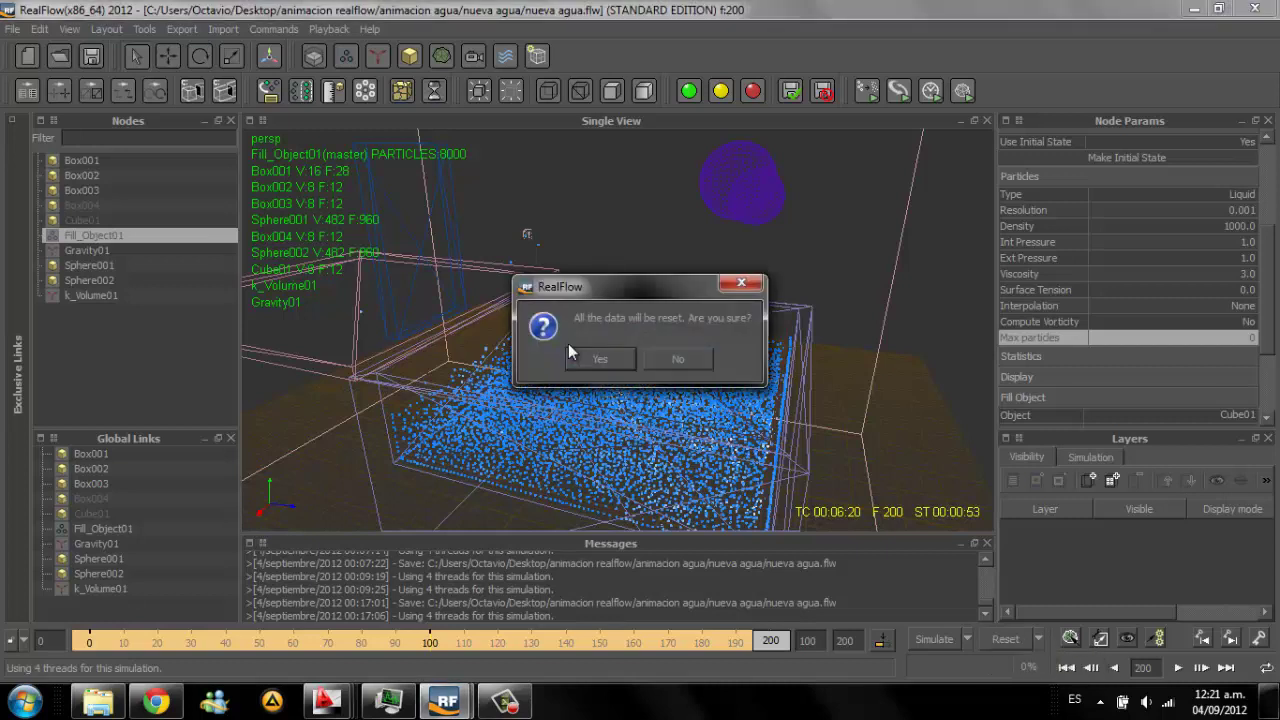
{"action": "left_click", "coordinate": [600, 357]}
{"action": "left_click_drag", "start_coordinate": [568, 343], "coordinate": [568, 343], "text": "alt"}
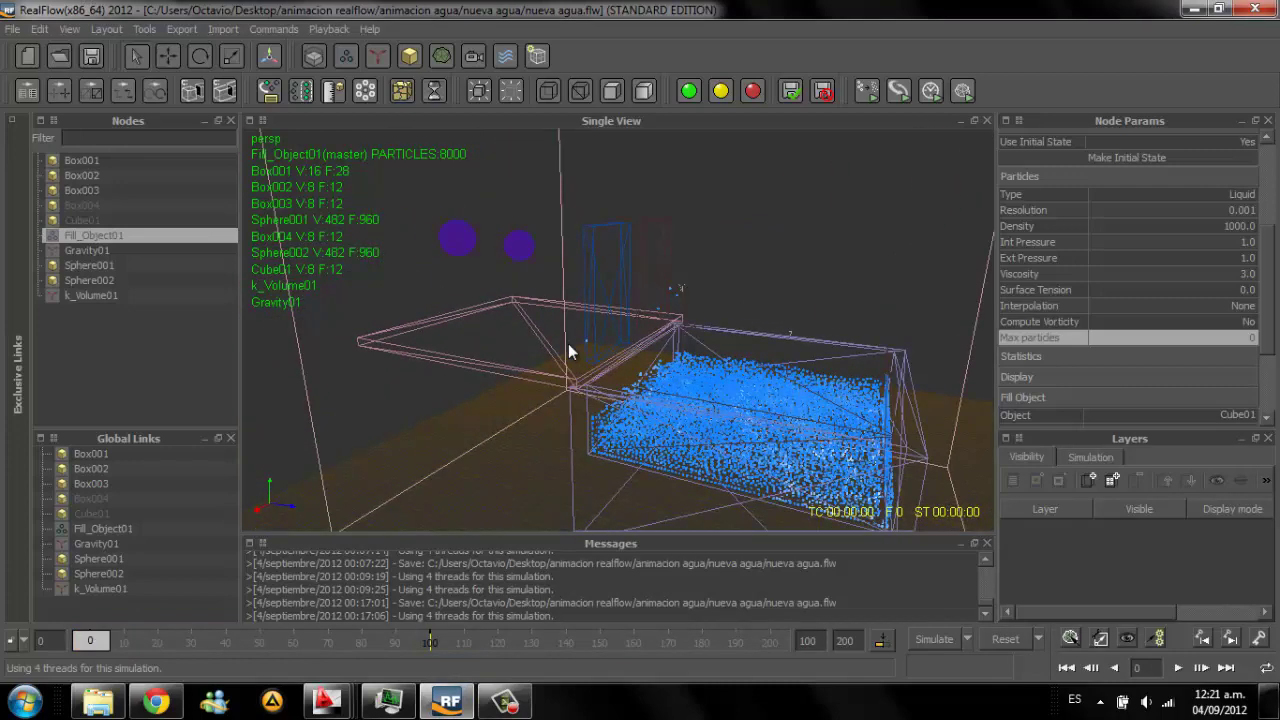
{"action": "left_click", "coordinate": [568, 343]}
{"action": "left_click_drag", "start_coordinate": [568, 345], "coordinate": [568, 345], "text": "alt"}
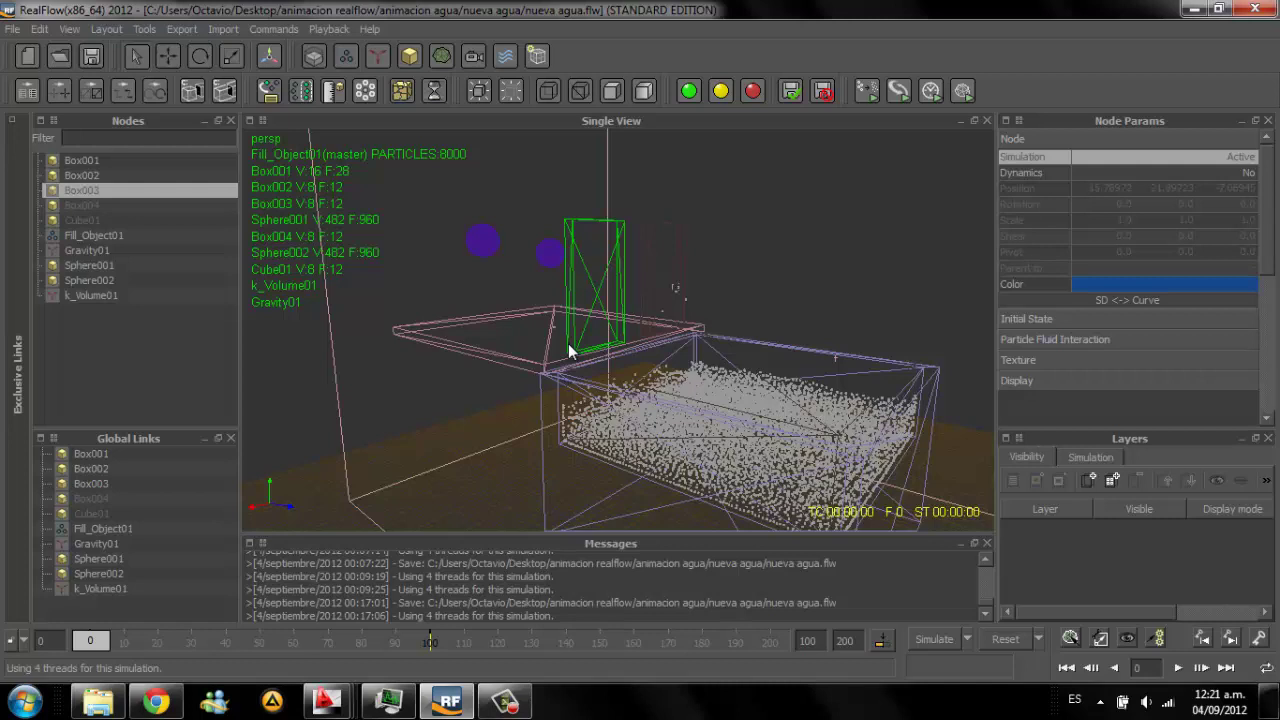
Step: Make Box003 an active rigid body and Box002 a passive rigid body
{"action": "left_click", "coordinate": [1160, 172]}
{"action": "left_click", "coordinate": [1160, 172]}
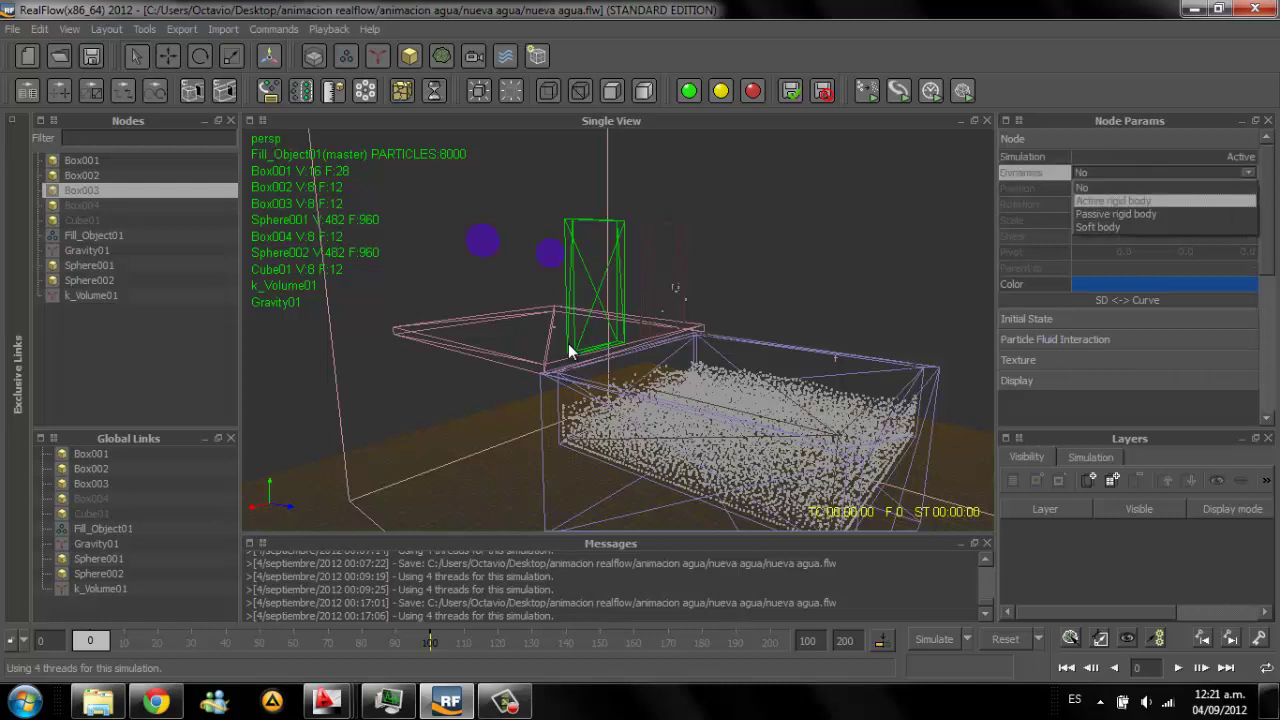
{"action": "key", "text": "Return"}
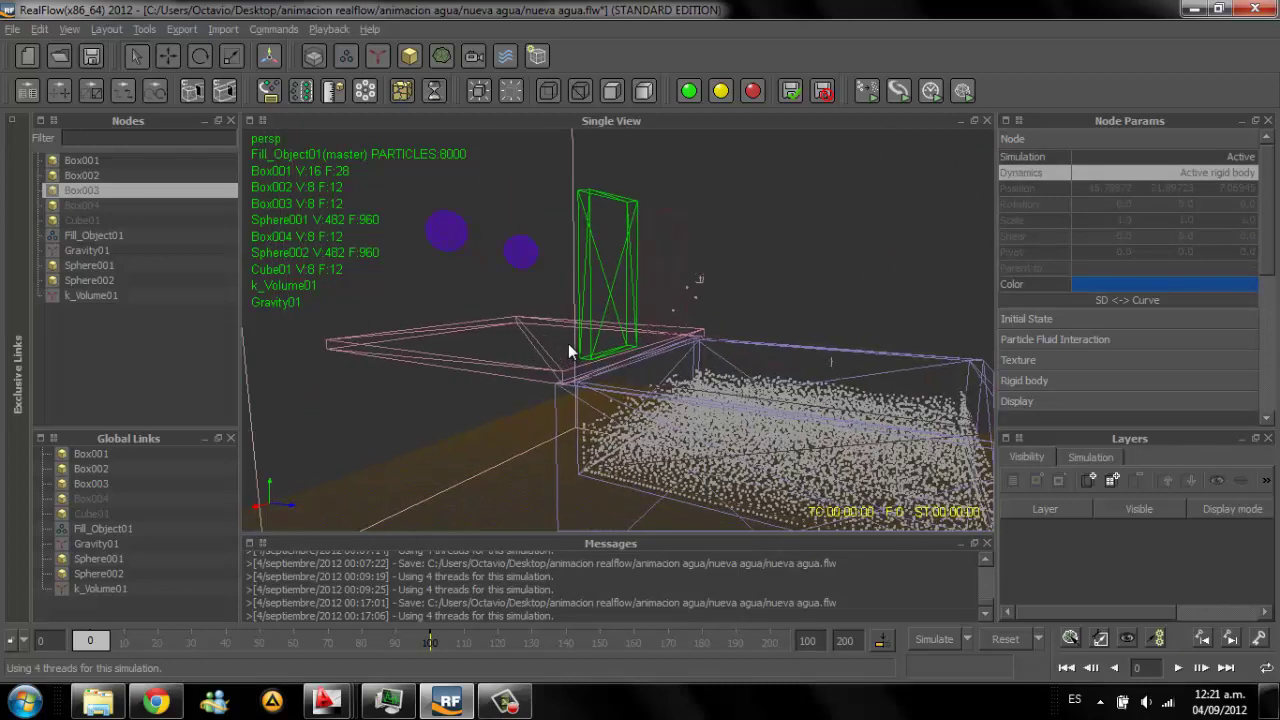
{"action": "left_click", "coordinate": [568, 343]}
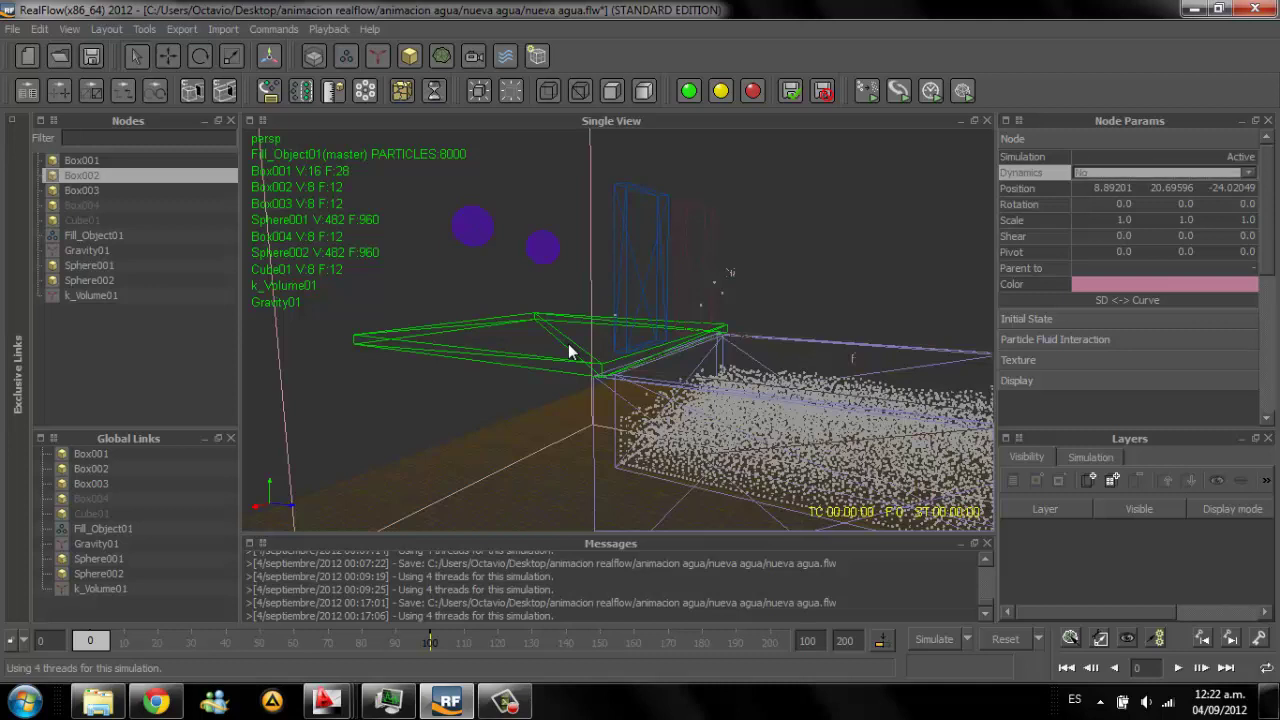
{"action": "key", "text": "Down"}
{"action": "key", "text": "Down"}
{"action": "key", "text": "Down"}
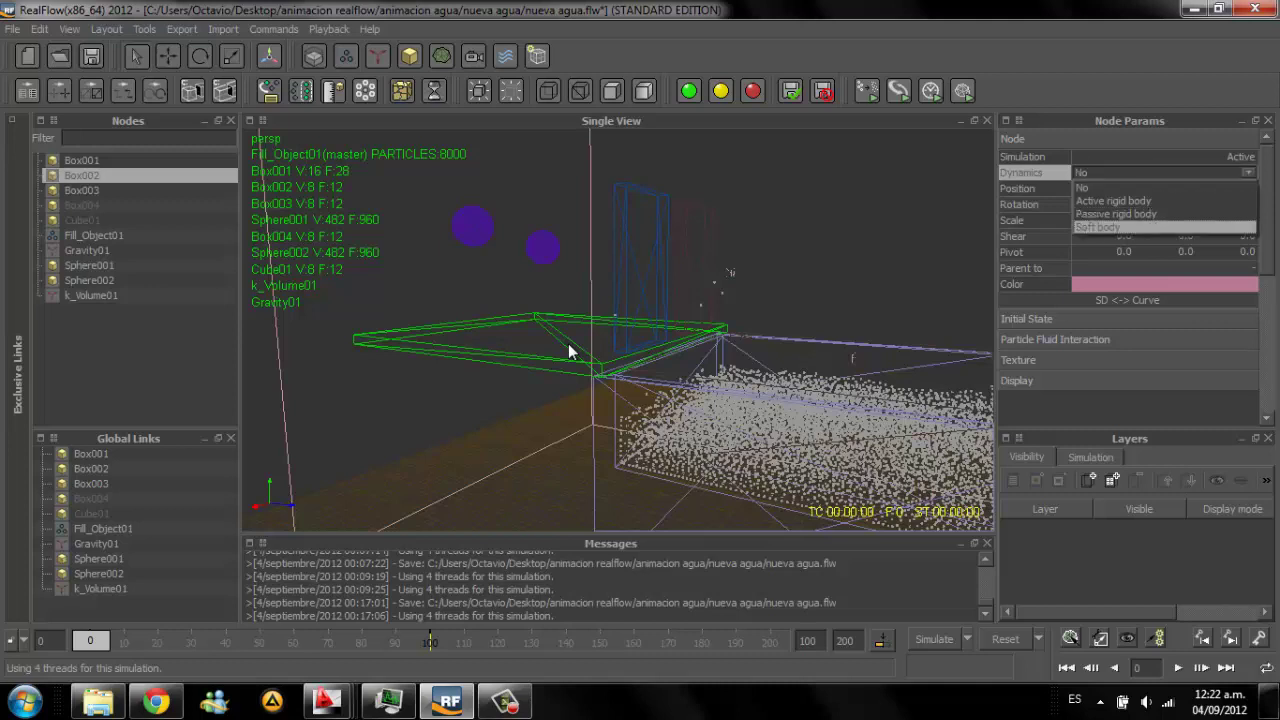
{"action": "key", "text": "Up"}
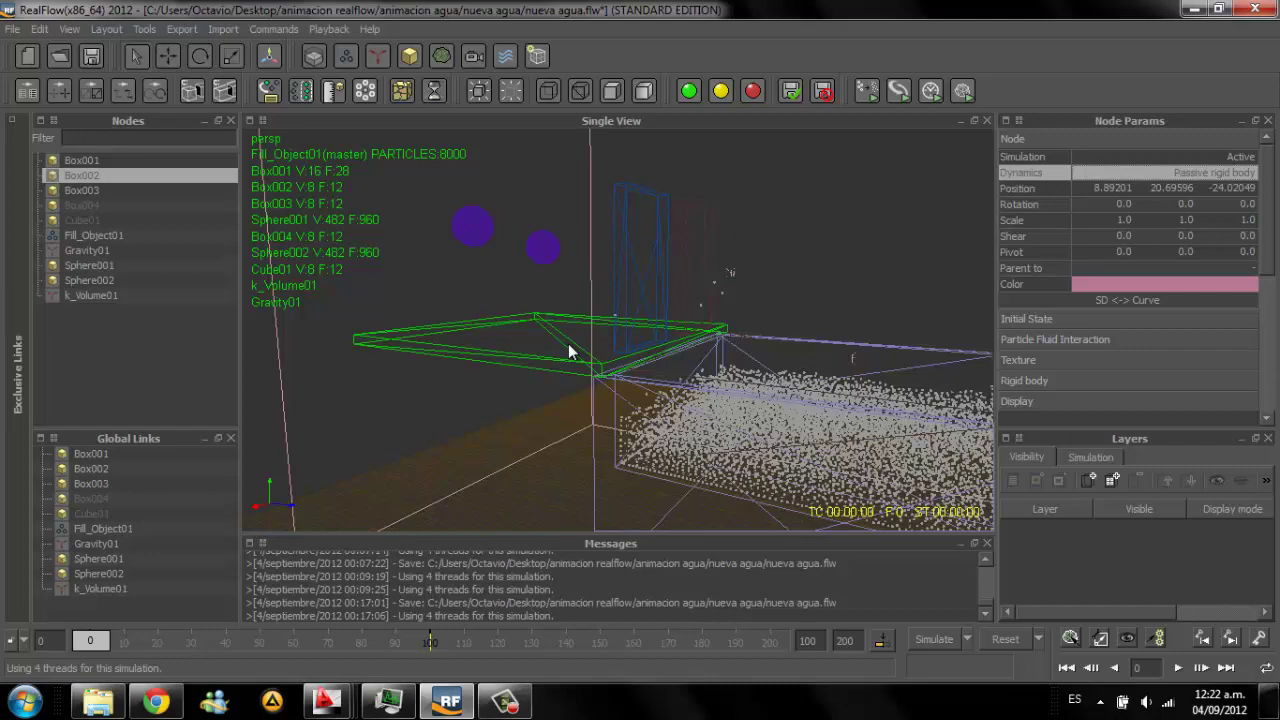
{"action": "left_click_drag", "start_coordinate": [568, 351], "coordinate": [568, 351], "text": "alt"}
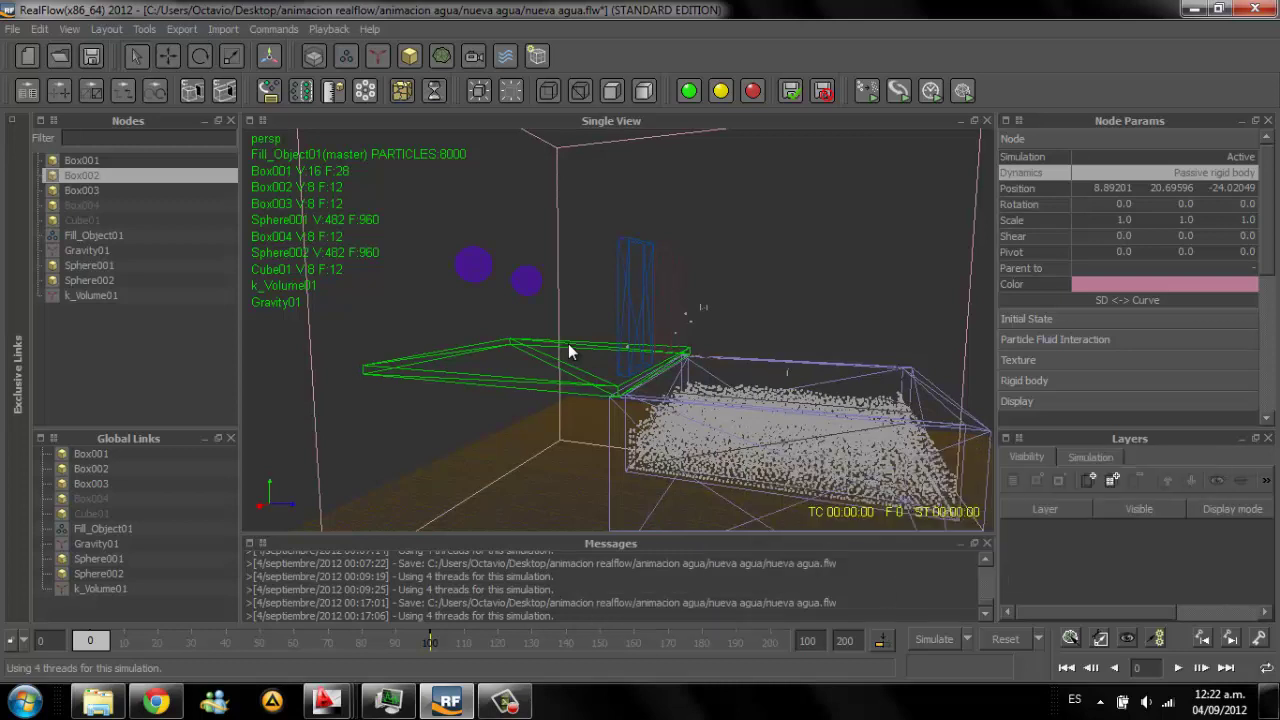
{"action": "left_click_drag", "start_coordinate": [568, 351], "coordinate": [568, 351], "text": "alt"}
Step: Set Sphere001's Dynamics to Passive rigid body
{"action": "left_click", "coordinate": [482, 264]}
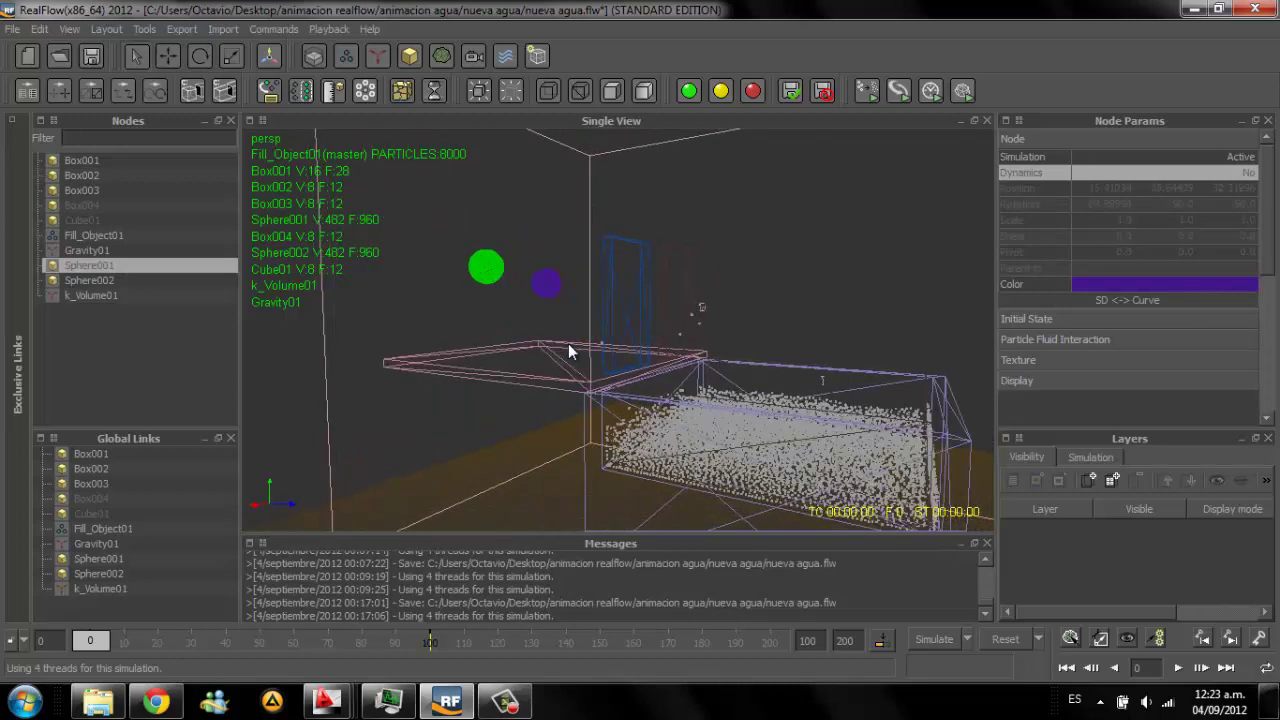
{"action": "key", "text": "Up"}
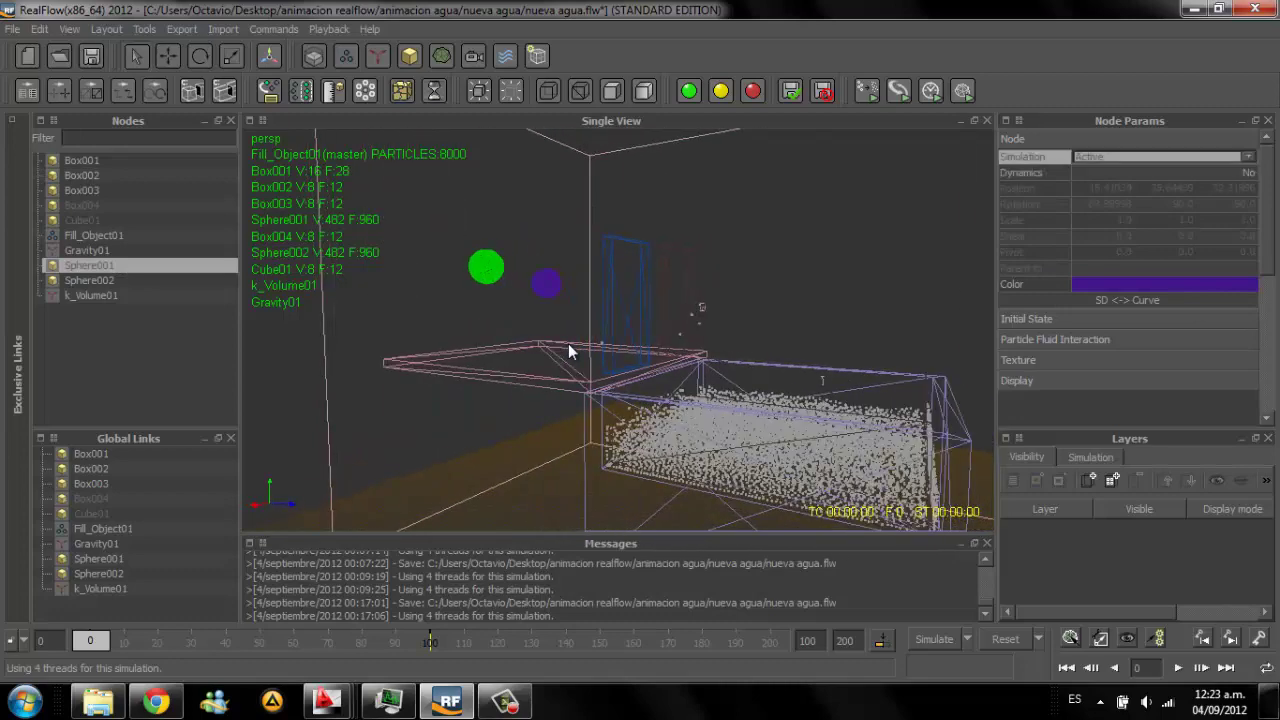
{"action": "key", "text": "alt+Down"}
{"action": "key", "text": "Escape"}
{"action": "key", "text": "Down"}
{"action": "key", "text": "alt+Down"}
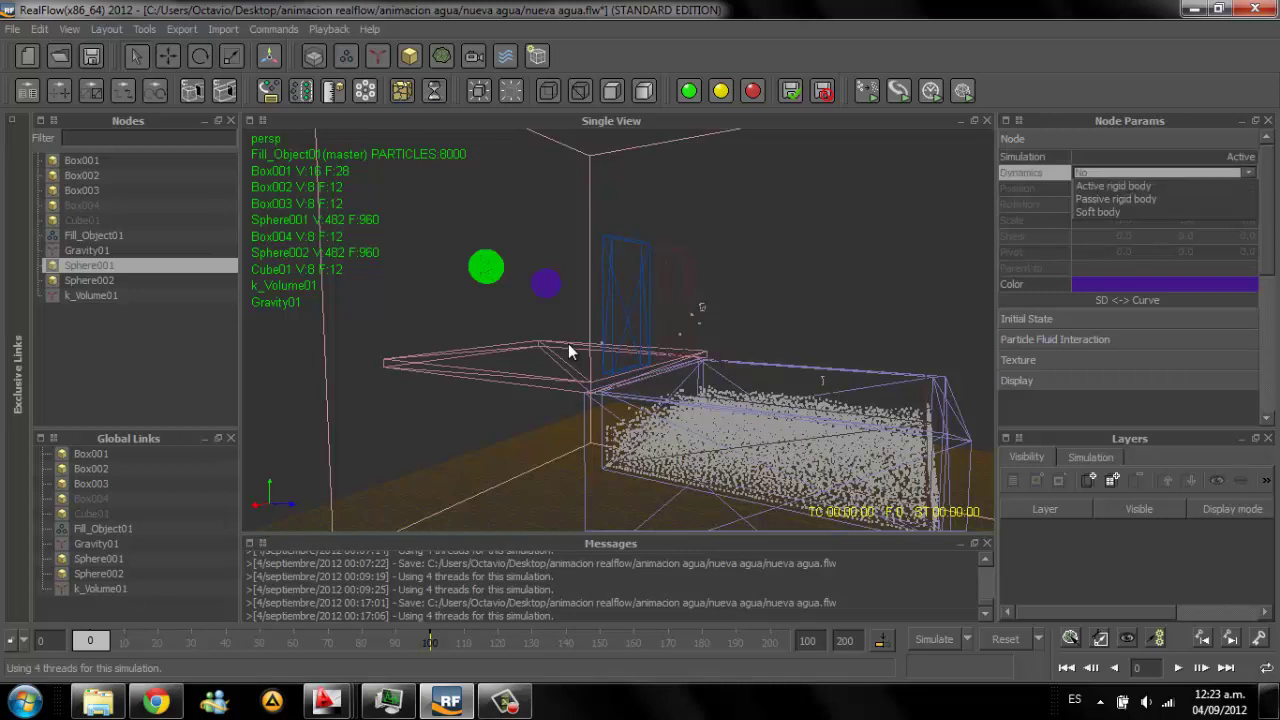
{"action": "key", "text": "Down"}
{"action": "key", "text": "Down"}
{"action": "key", "text": "Down"}
{"action": "key", "text": "Up"}
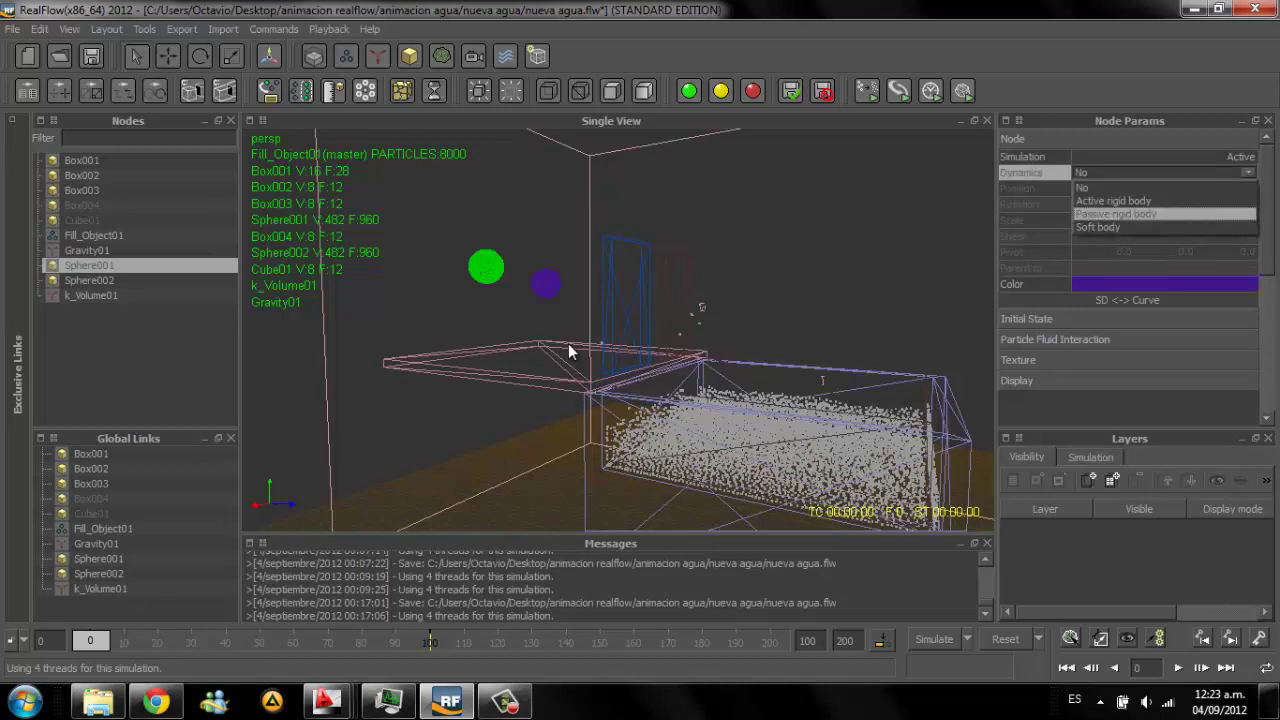
{"action": "key", "text": "Return"}
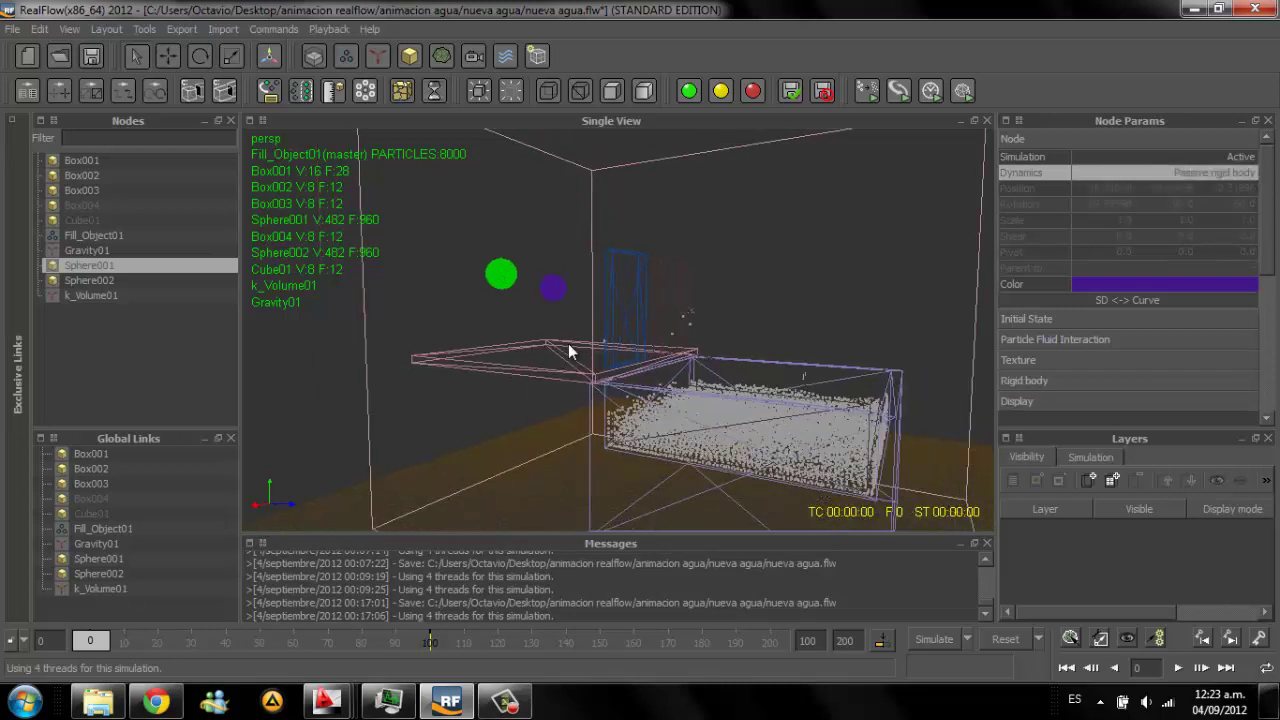
Step: Reselect Box002 and save the nueva agua.flw scene
{"action": "scroll", "coordinate": [568, 351], "scroll_direction": "up", "scroll_amount": 2}
{"action": "scroll", "coordinate": [568, 351], "scroll_direction": "up", "scroll_amount": 2}
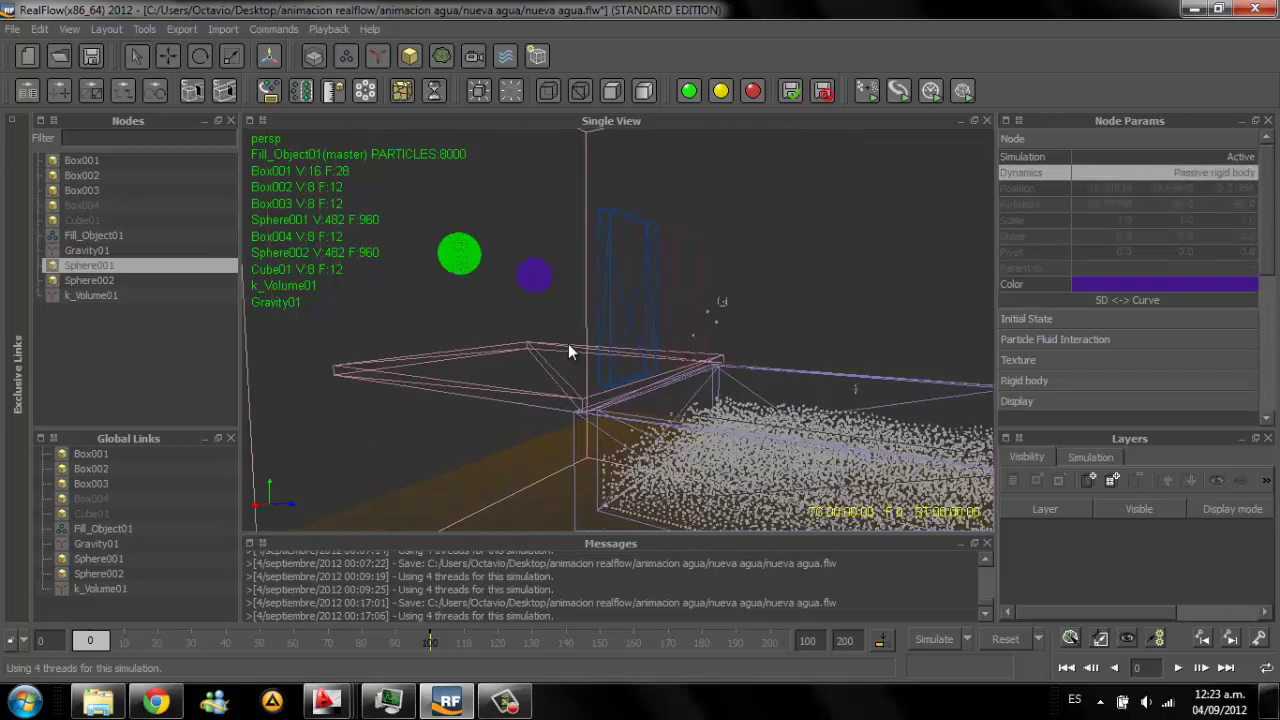
{"action": "left_click", "coordinate": [568, 351]}
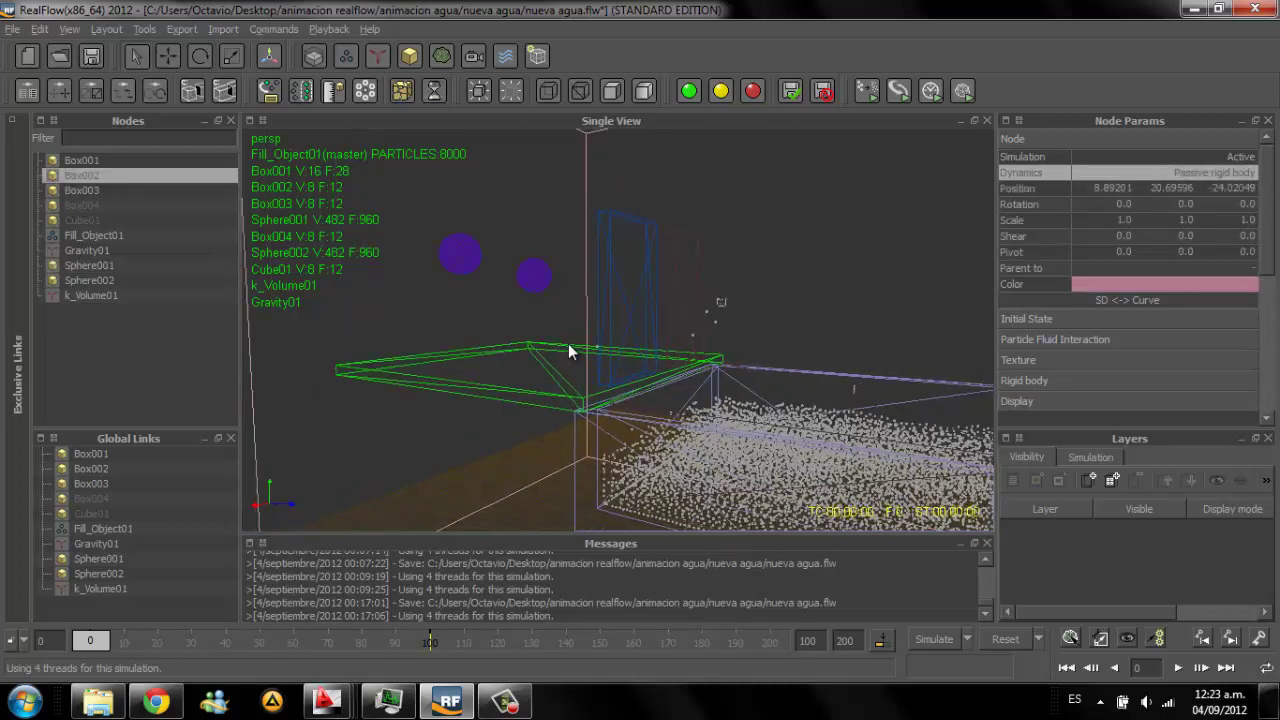
{"action": "scroll", "coordinate": [568, 351], "scroll_direction": "down", "scroll_amount": 2}
{"action": "scroll", "coordinate": [568, 351], "scroll_direction": "down", "scroll_amount": 1}
{"action": "key", "text": "ctrl+s"}
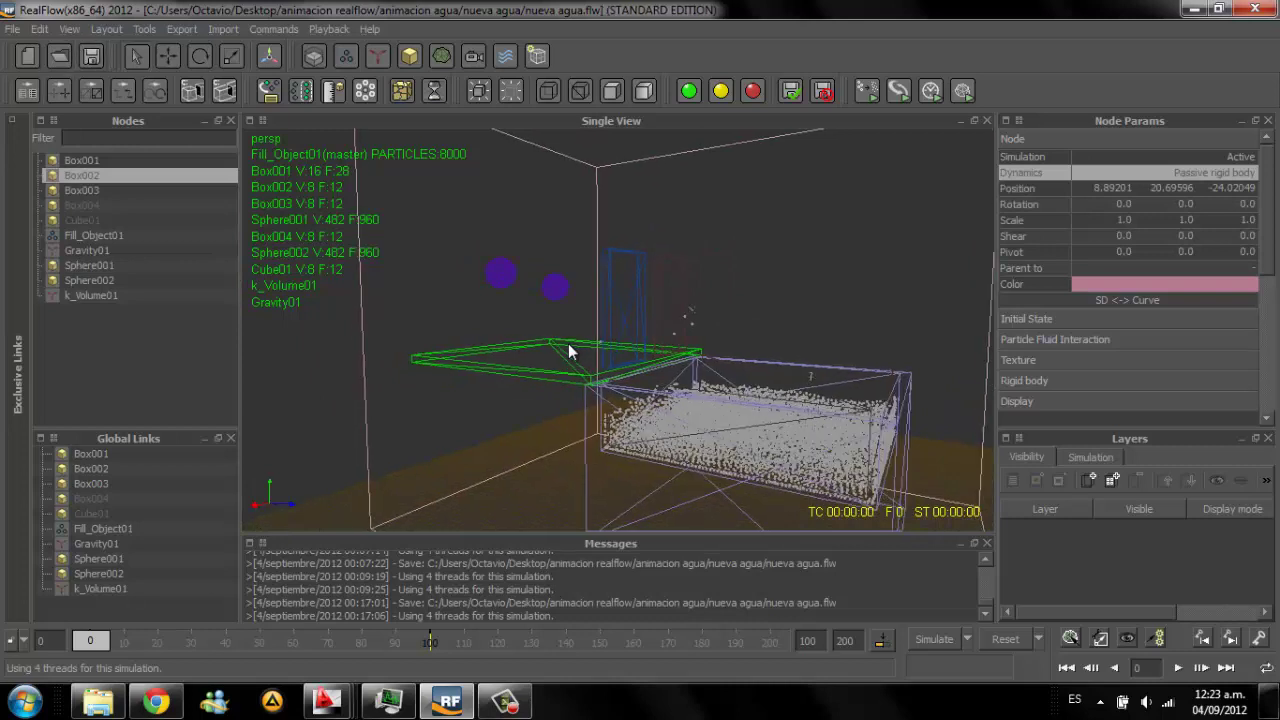
{"action": "scroll", "coordinate": [568, 351], "scroll_direction": "down", "scroll_amount": 1}
{"action": "scroll", "coordinate": [568, 351], "scroll_direction": "down", "scroll_amount": 1}
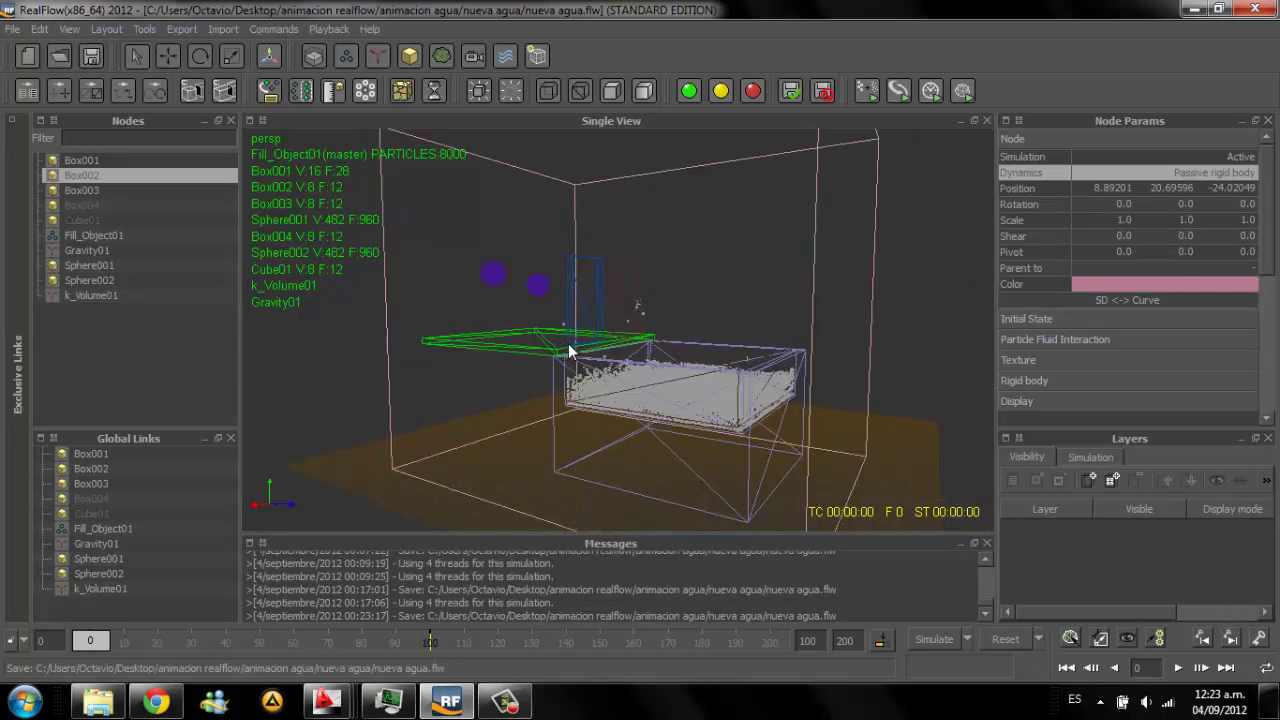
{"action": "key", "text": "ctrl+s"}
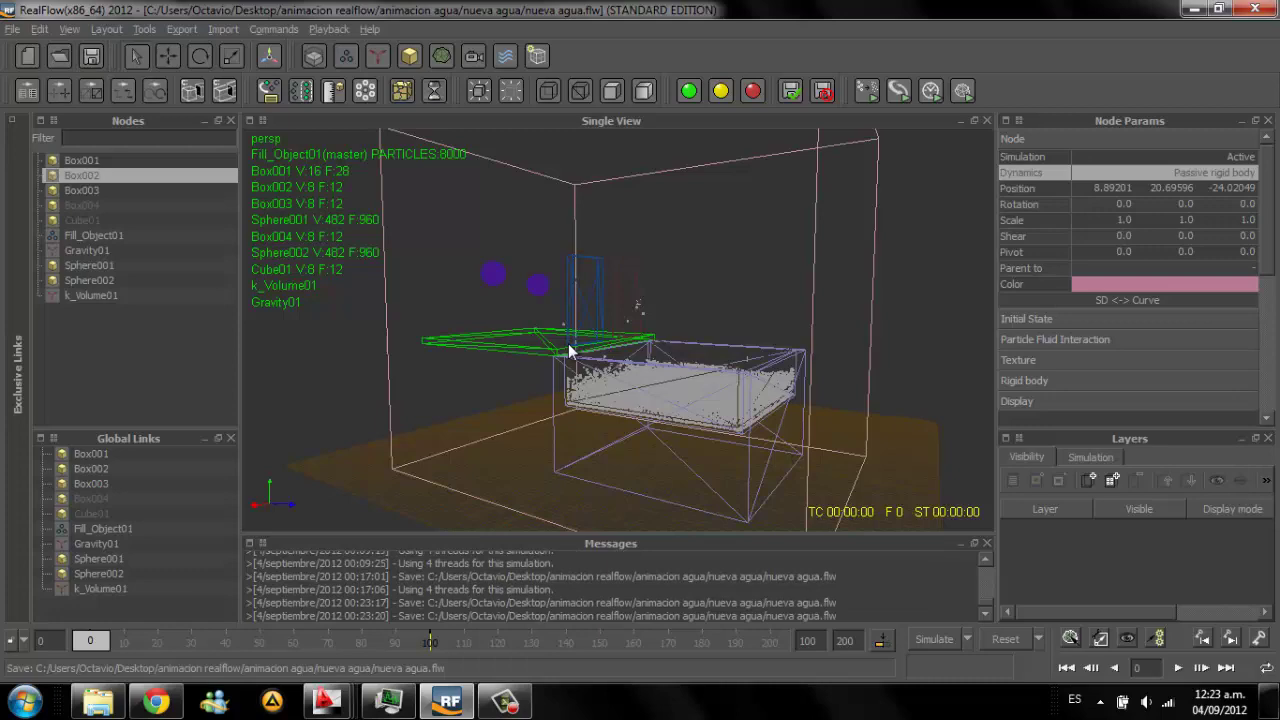
Step: Run the simulation as Box003 drops toward the particle-filled tank, orbiting the view
{"action": "left_click_drag", "start_coordinate": [568, 351], "coordinate": [568, 351], "text": "alt"}
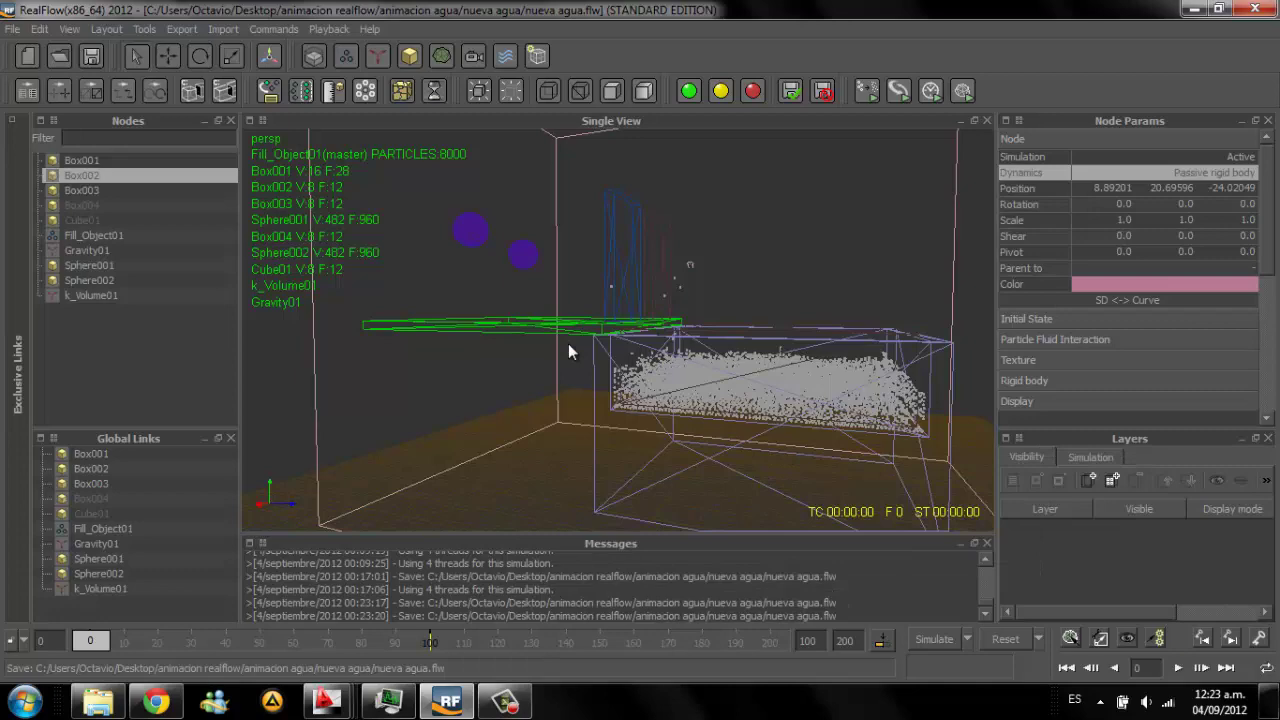
{"action": "key", "text": "ctrl+a"}
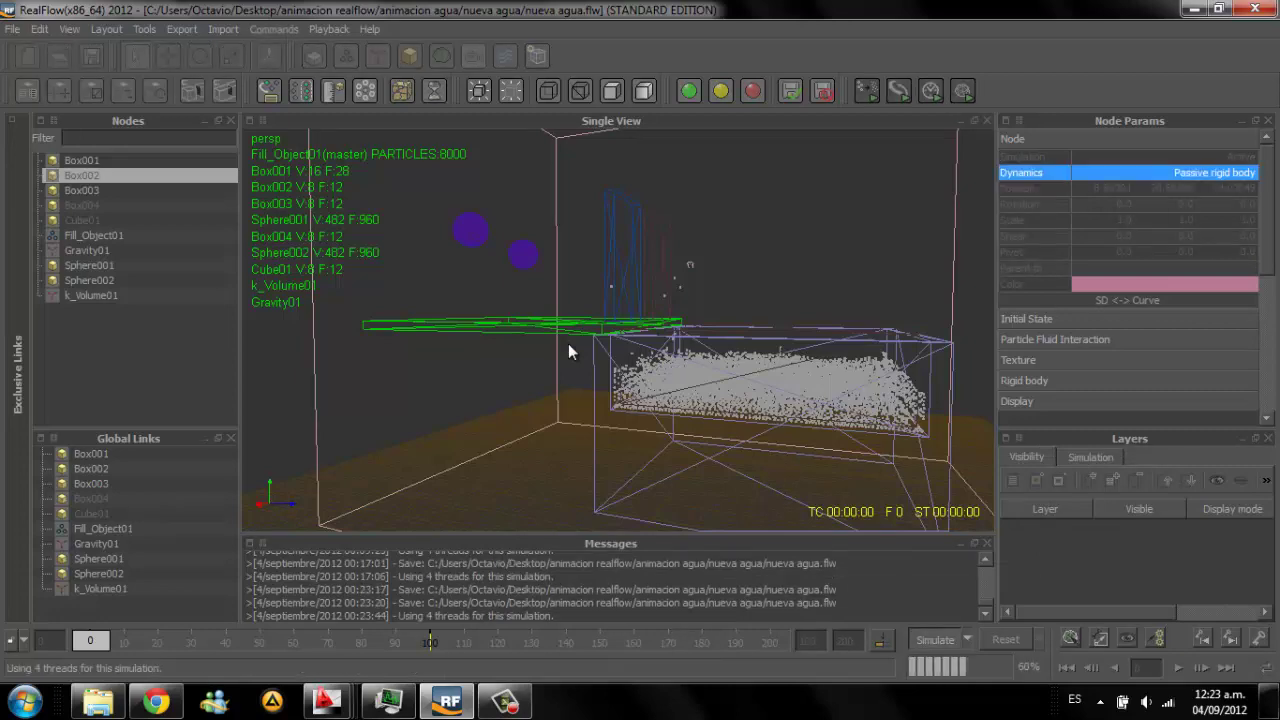
{"action": "left_click_drag", "start_coordinate": [568, 351], "coordinate": [568, 351], "text": "alt"}
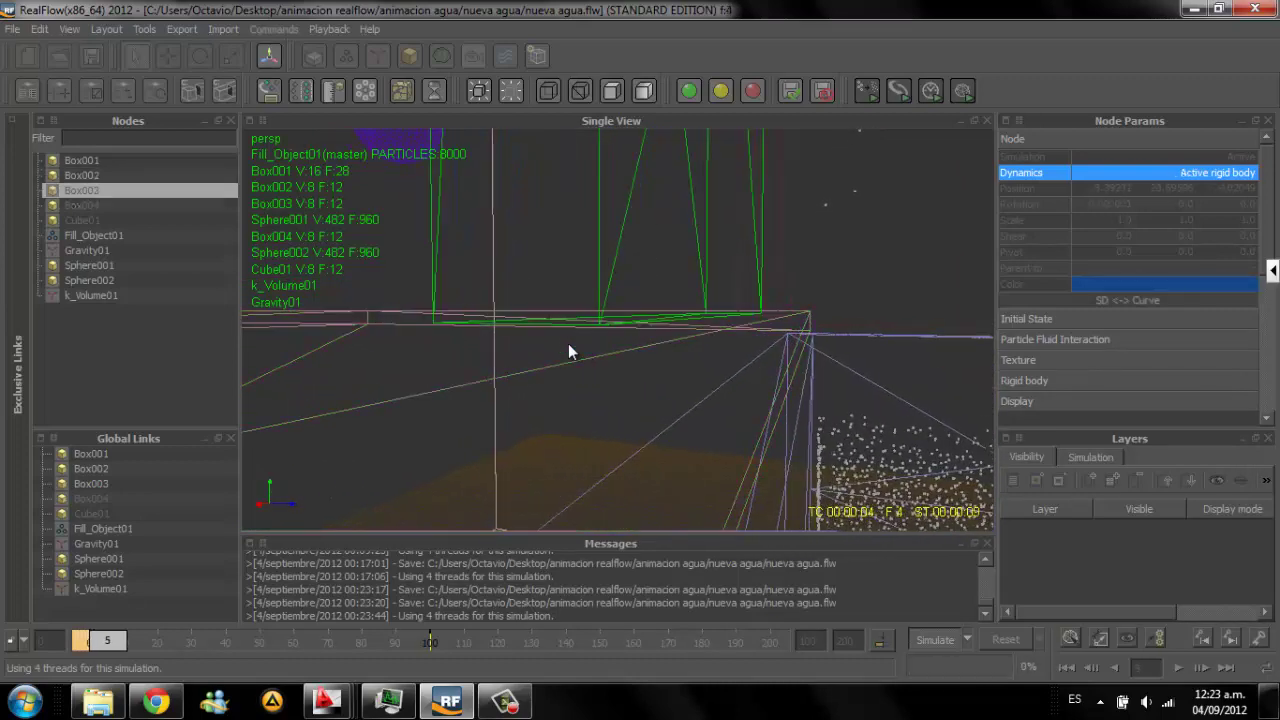
{"action": "scroll", "coordinate": [568, 352], "scroll_direction": "down", "scroll_amount": 3}
{"action": "scroll", "coordinate": [568, 352], "scroll_direction": "down", "scroll_amount": 3}
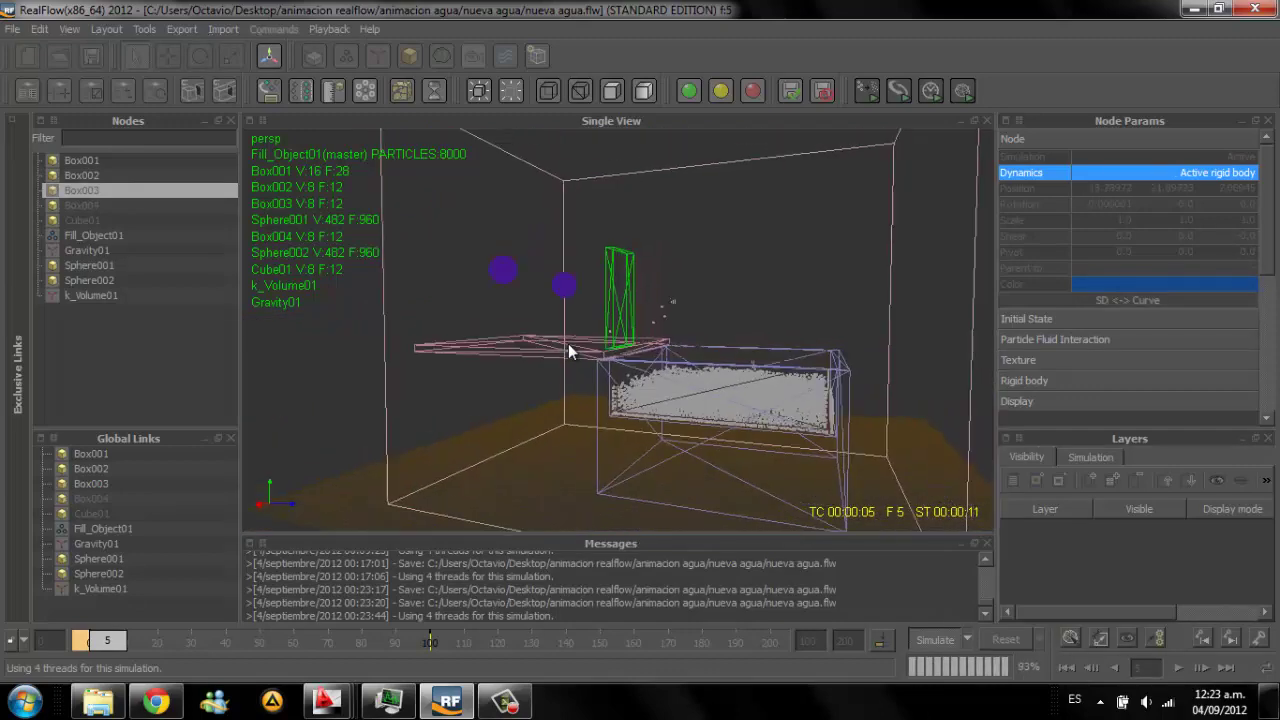
{"action": "left_click_drag", "start_coordinate": [568, 352], "coordinate": [568, 352], "text": "alt"}
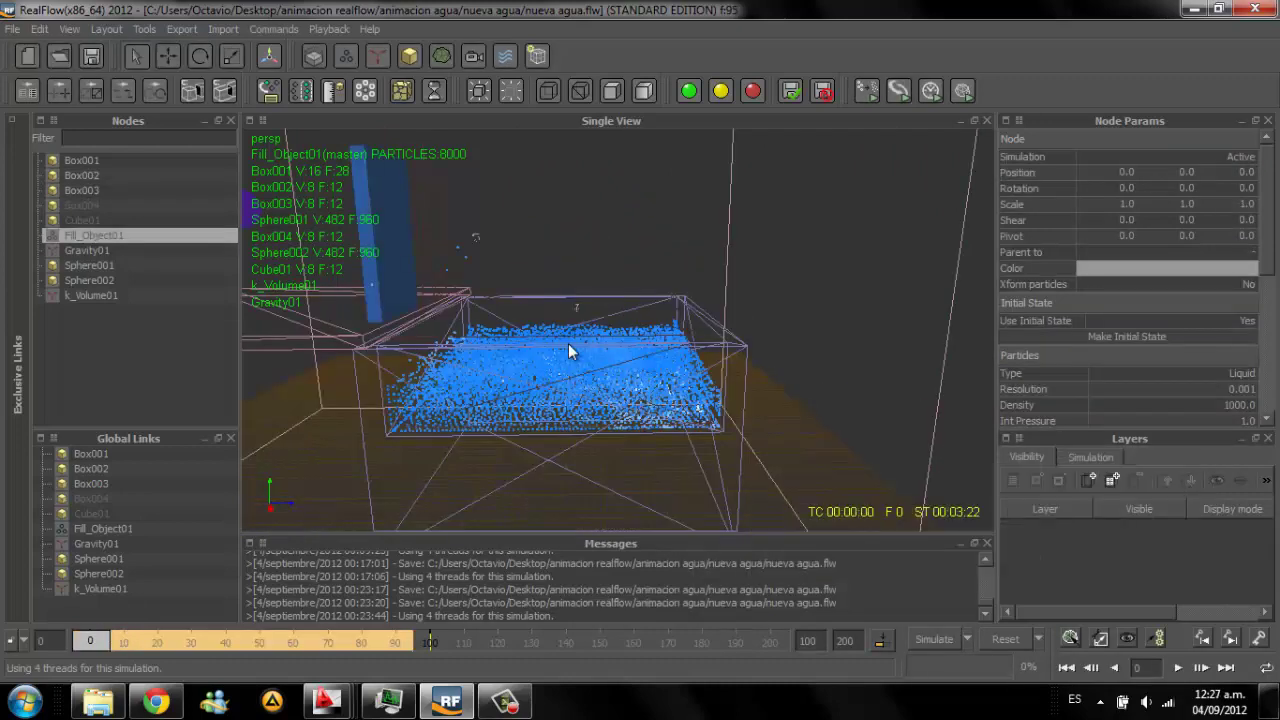
Step: Play back the cached simulation while orbiting around the particle tank
{"action": "left_click_drag", "start_coordinate": [568, 352], "coordinate": [568, 352], "text": "alt"}
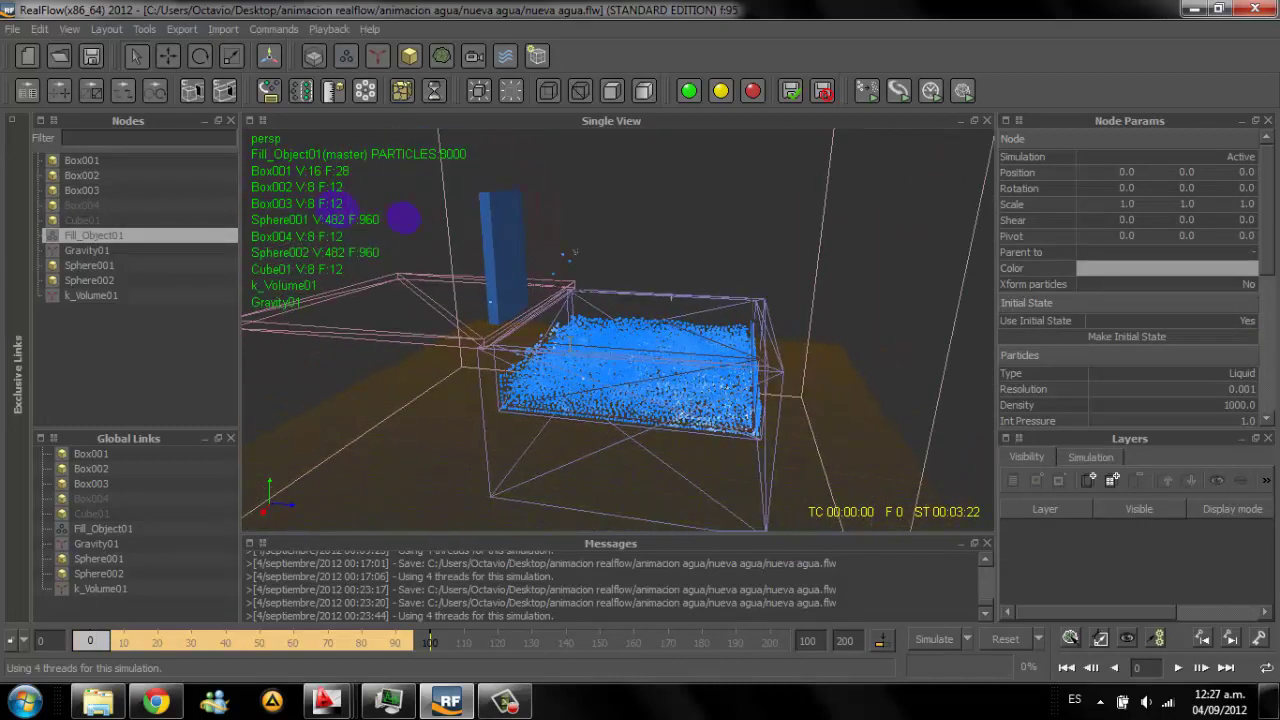
{"action": "key", "text": "space"}
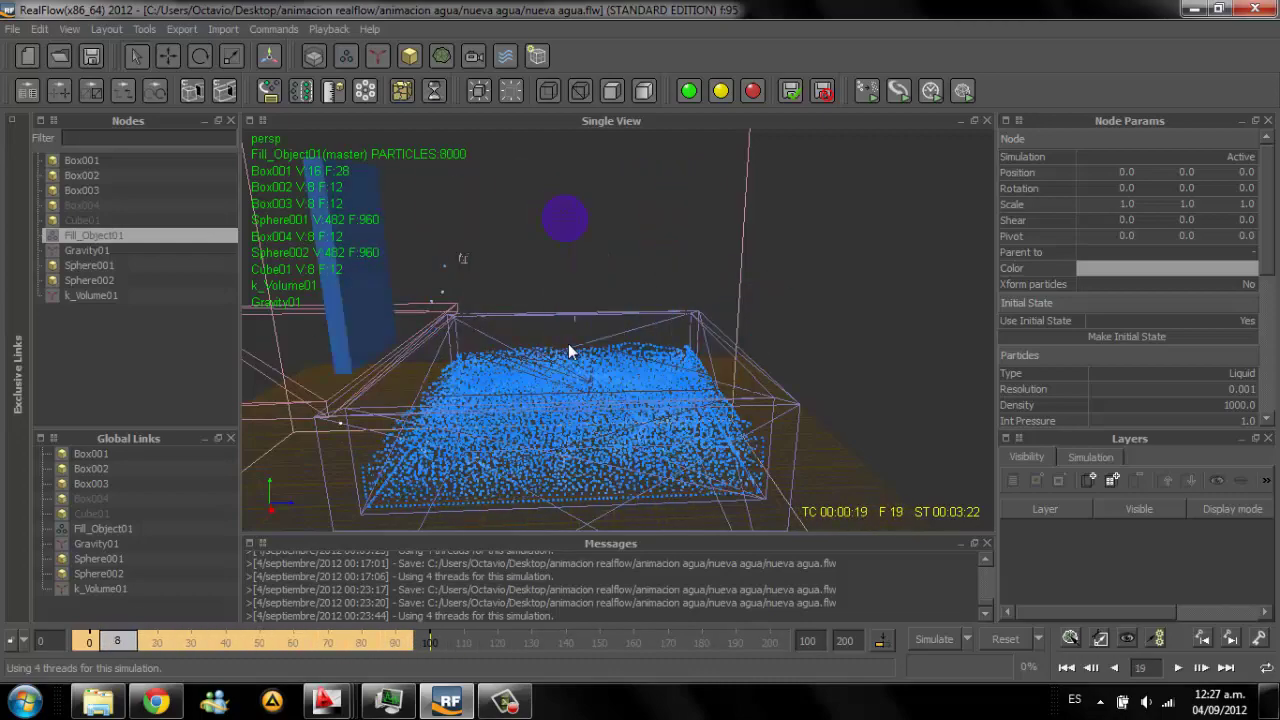
{"action": "left_click_drag", "start_coordinate": [570, 350], "coordinate": [370, 250], "text": "alt"}
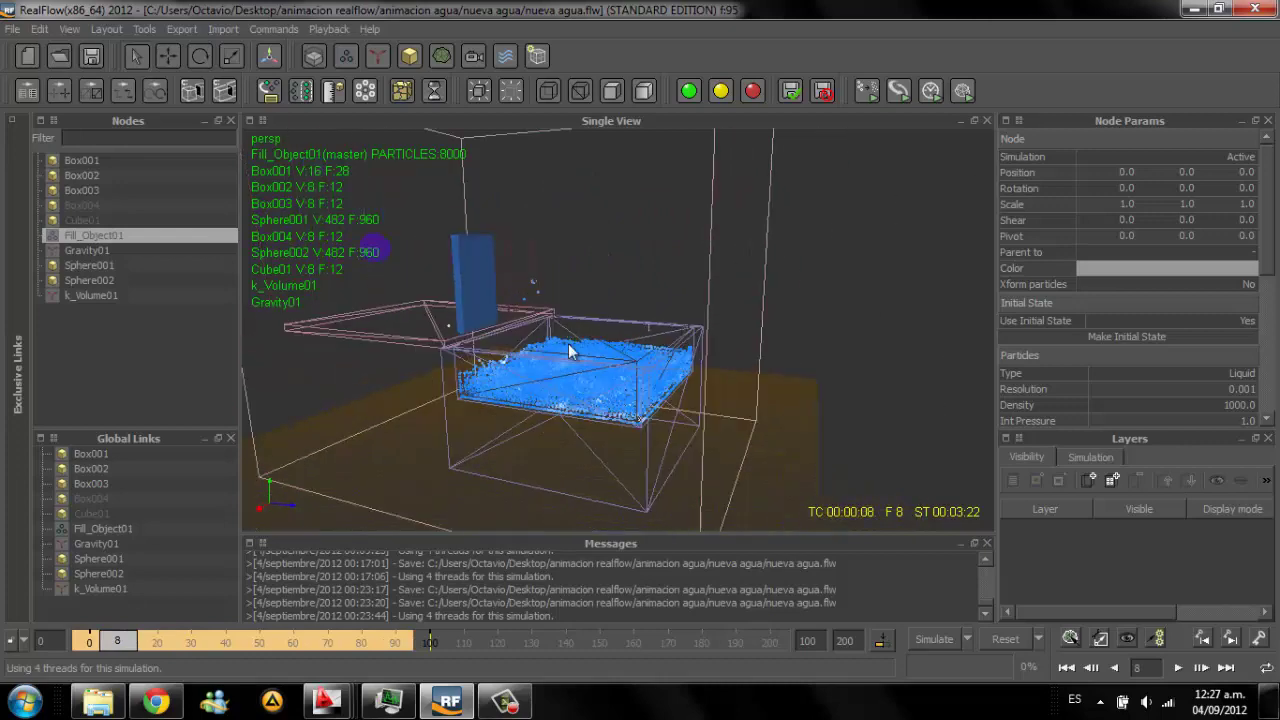
Step: Reset the simulation to frame 0, clearing the cache, and select board Box003
{"action": "key", "text": "ctrl+r"}
{"action": "key", "text": "Return"}
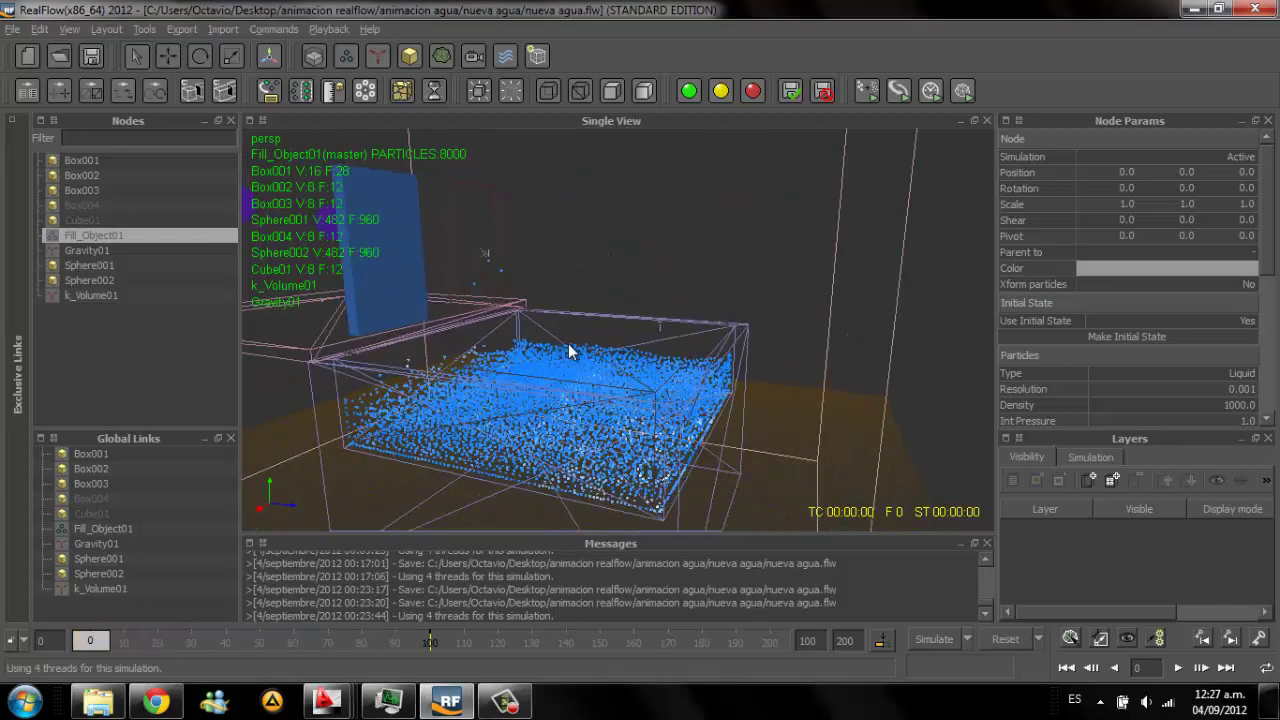
{"action": "left_click_drag", "start_coordinate": [570, 350], "coordinate": [570, 350], "text": "alt"}
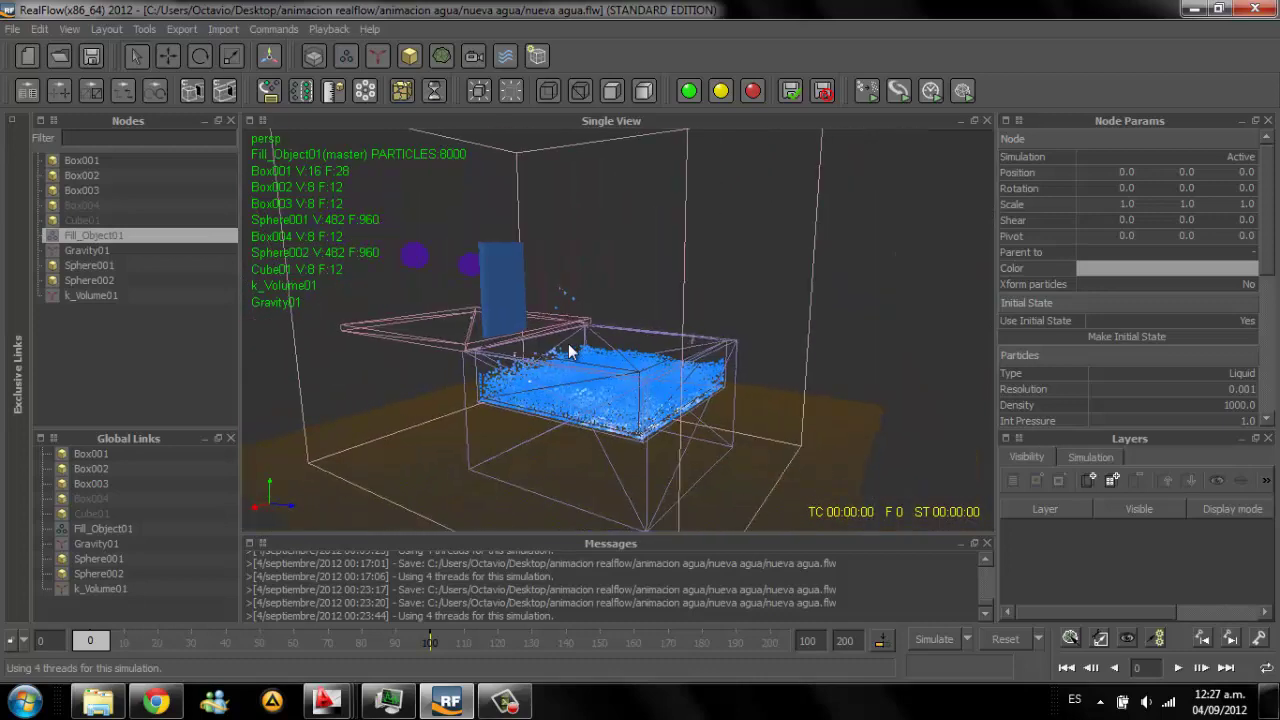
{"action": "left_click", "coordinate": [570, 350]}
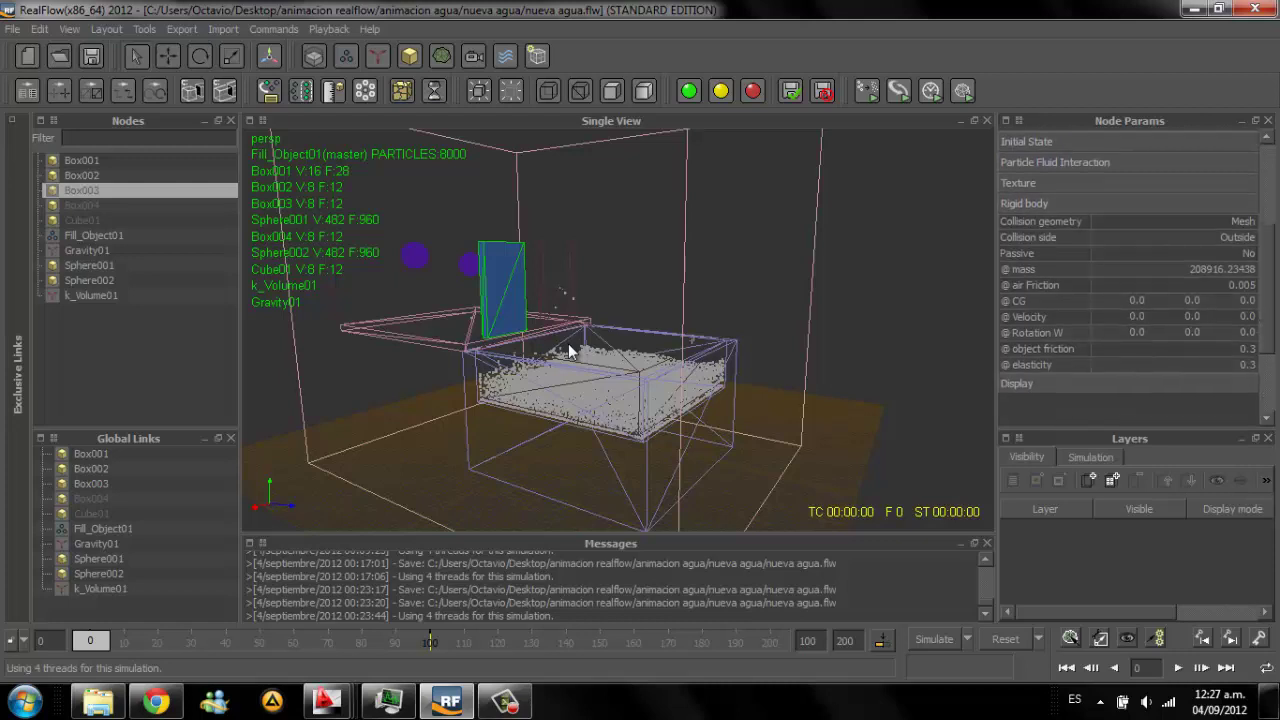
Step: Select board Box003 to edit its rigid-body settings
{"action": "scroll", "coordinate": [570, 350], "scroll_direction": "up", "scroll_amount": 3}
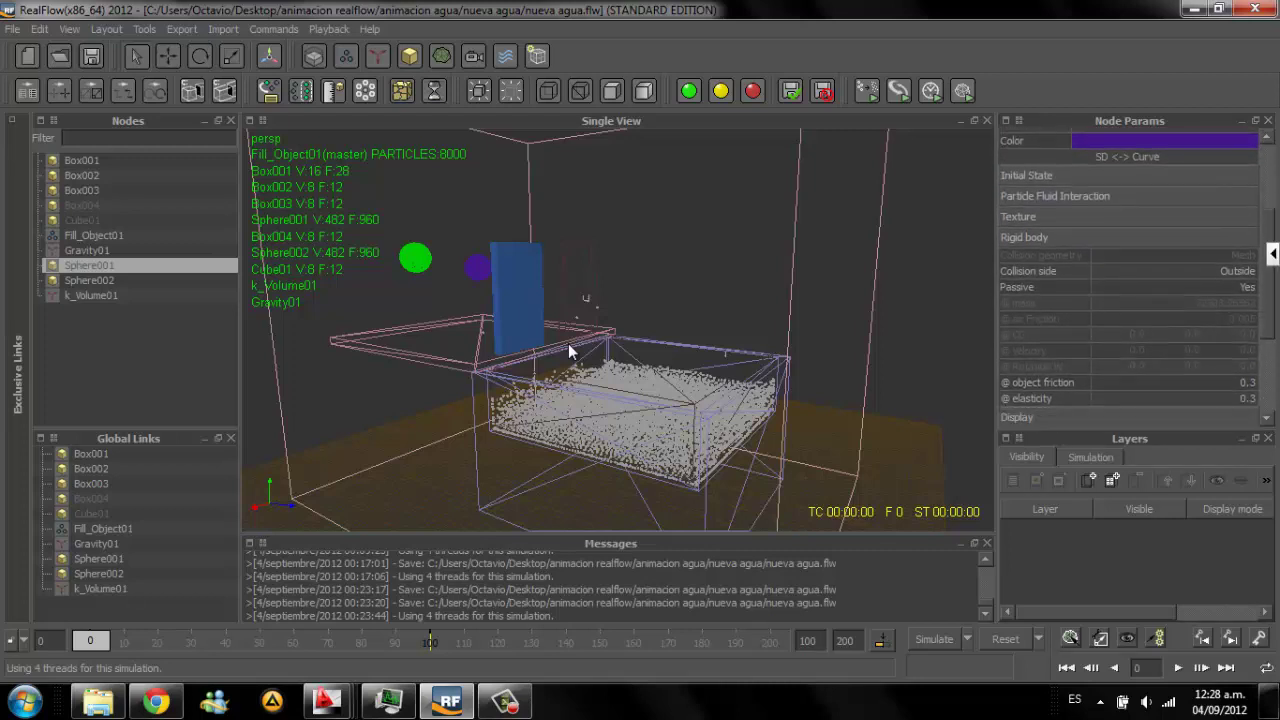
{"action": "left_click", "coordinate": [568, 350]}
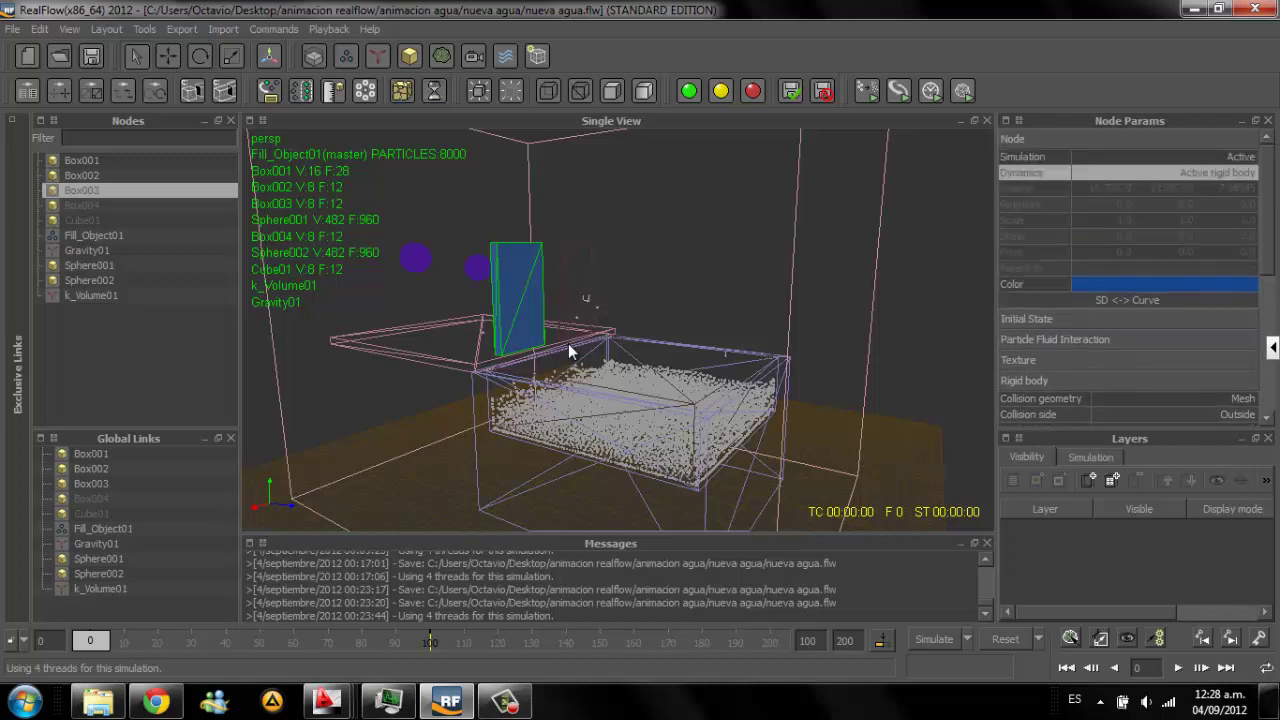
{"action": "left_click", "coordinate": [89, 265]}
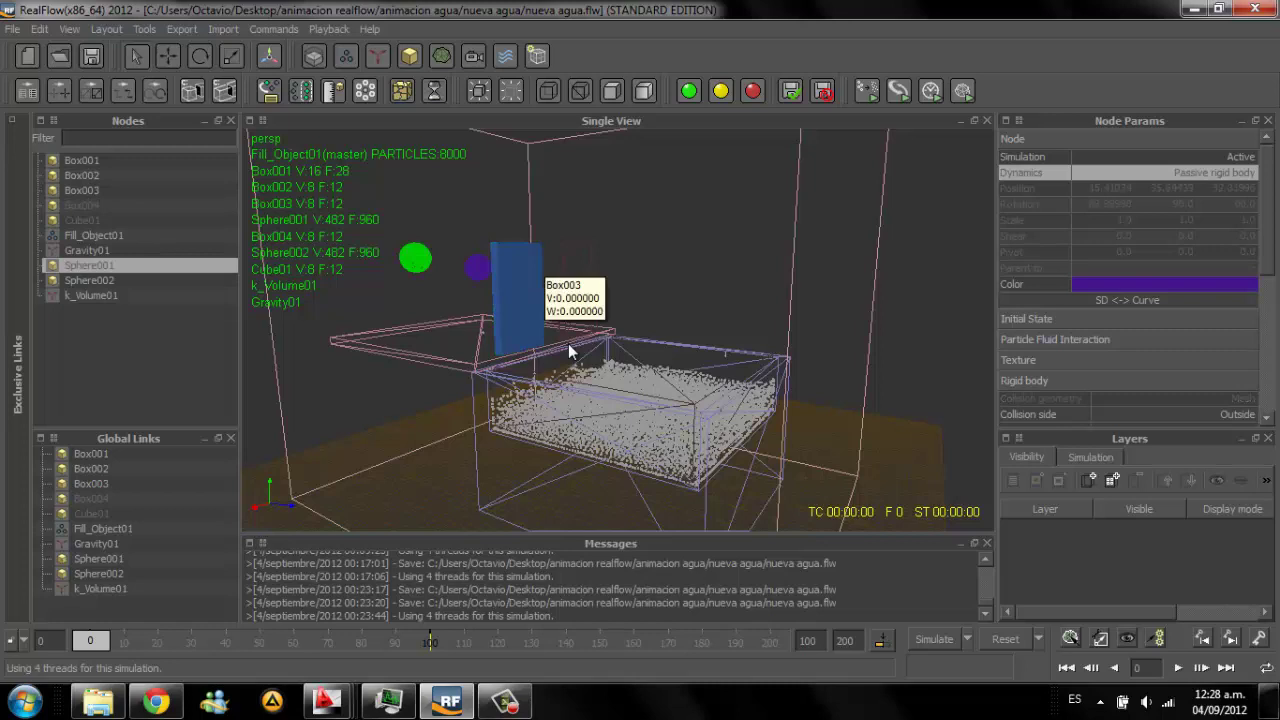
{"action": "left_click", "coordinate": [569, 350]}
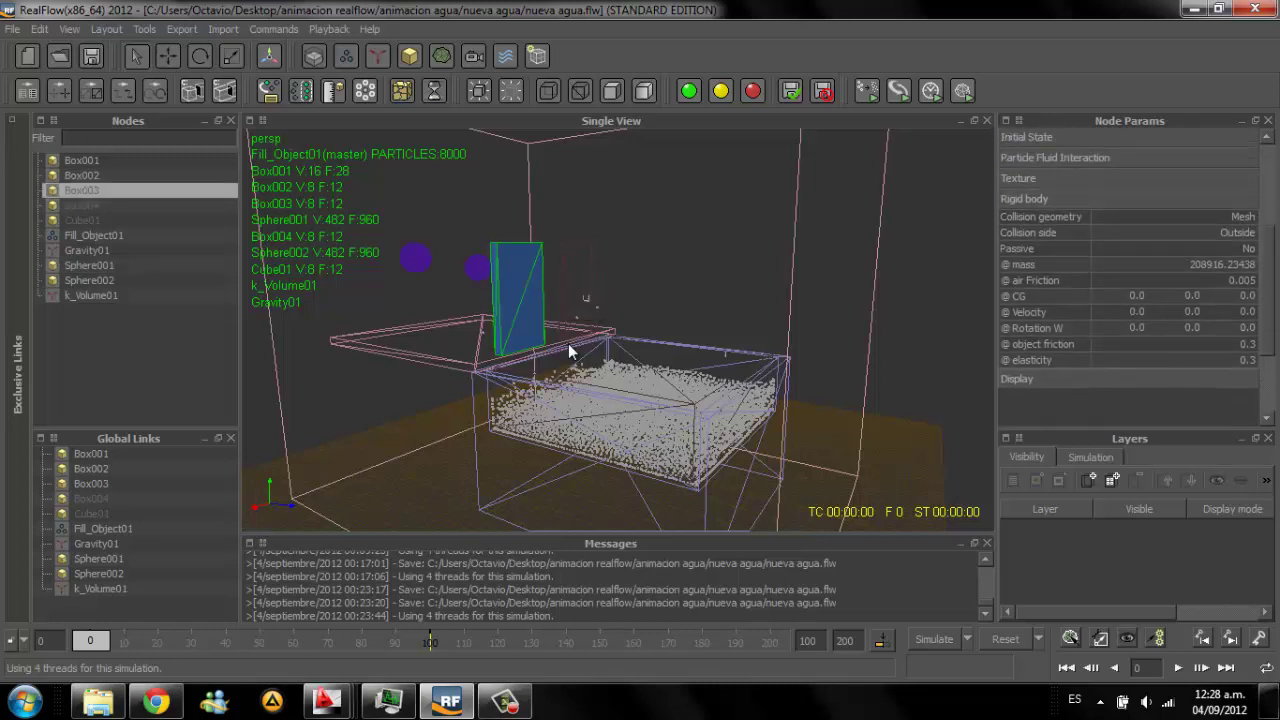
Step: Delete the decimal part of Box003's mass, leaving 208916
{"action": "double_click", "coordinate": [1222, 264]}
{"action": "key", "text": "Return"}
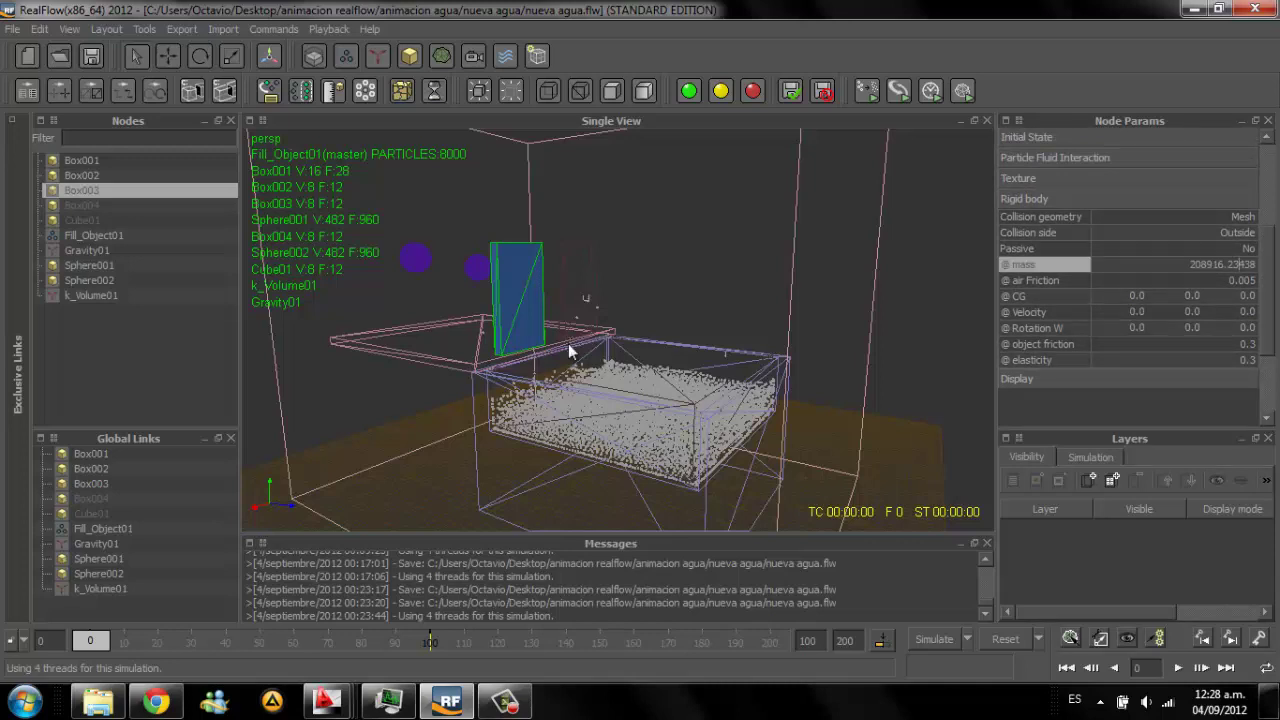
{"action": "left_click", "coordinate": [1240, 264]}
{"action": "left_click_drag", "start_coordinate": [1229, 264], "coordinate": [1258, 264]}
{"action": "key", "text": "BackSpace"}
Step: Change Box003's mass to 1916.0, then switch to the YouTube tab in the browser
{"action": "left_click_drag", "start_coordinate": [1239, 264], "coordinate": [570, 352]}
{"action": "key", "text": "shift+Right"}
{"action": "key", "text": "shift+Right"}
{"action": "key", "text": "Return"}
{"action": "key", "text": "shift+Right"}
{"action": "key", "text": "shift+Right"}
{"action": "key", "text": "shift+Right"}
{"action": "key", "text": "Return"}
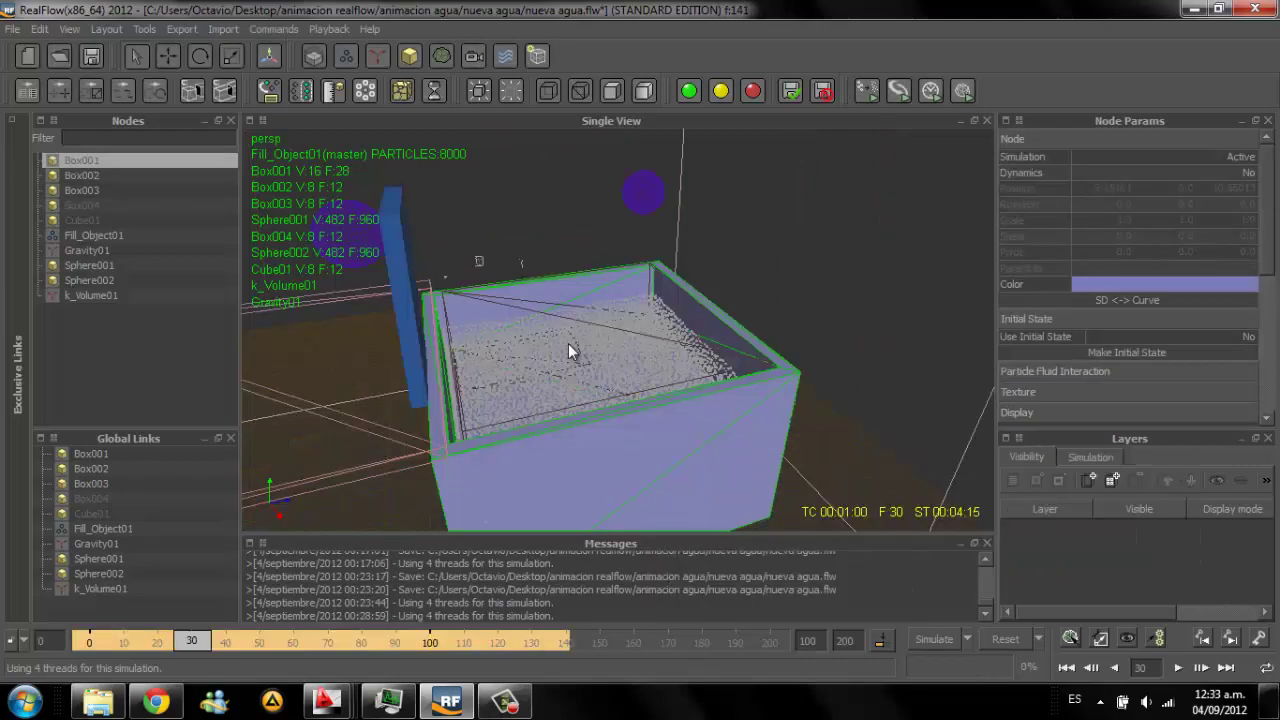
{"action": "key", "text": "alt+Tab"}
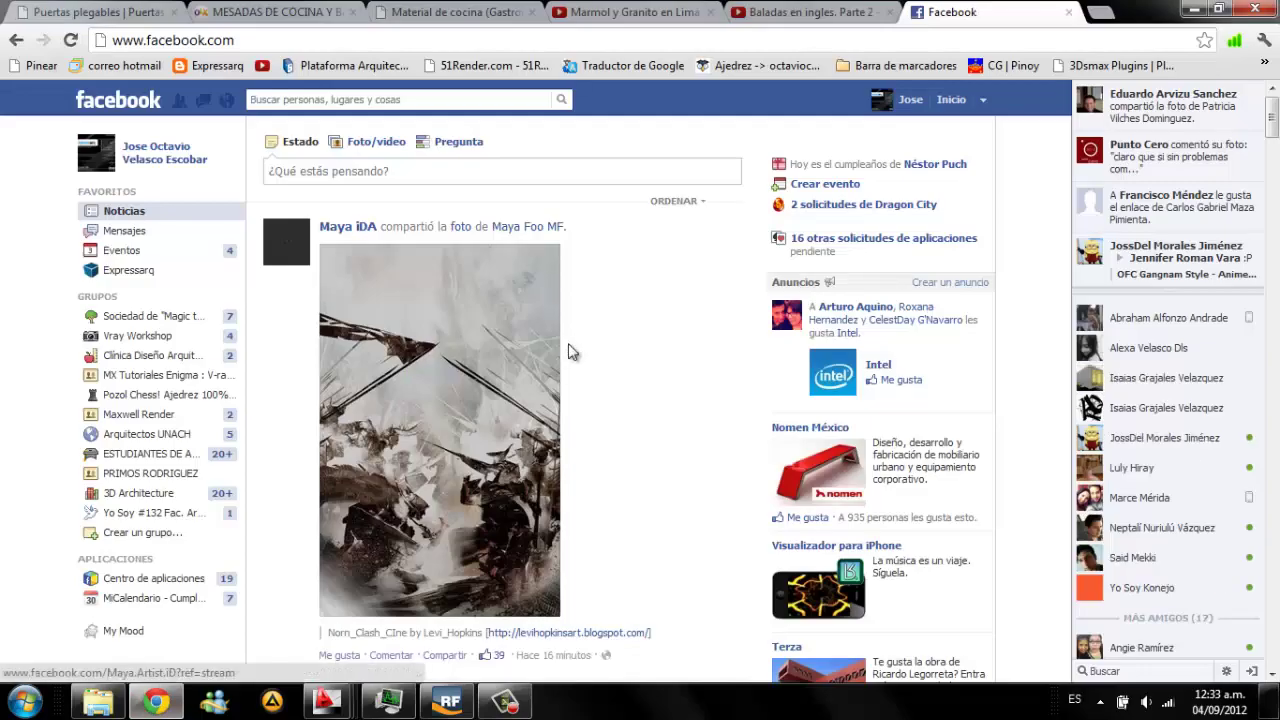
{"action": "key", "text": "ctrl+shift+Tab"}
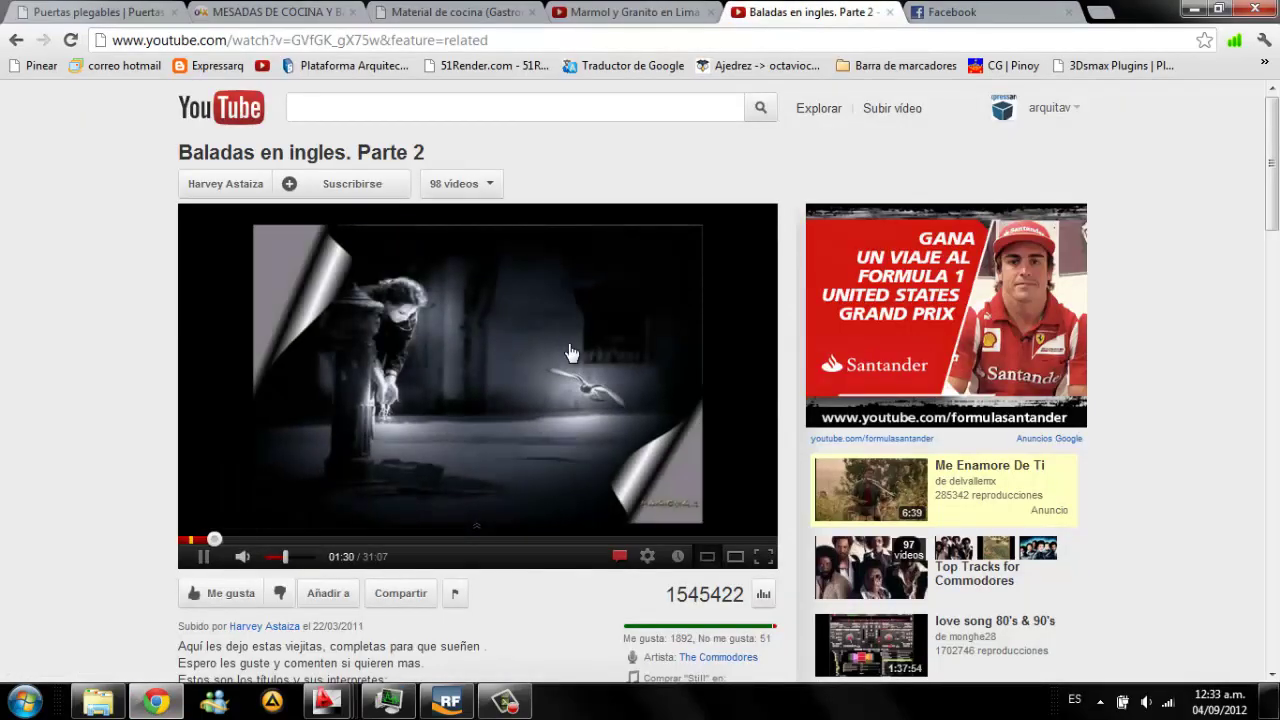
{"action": "key", "text": "alt+Tab"}
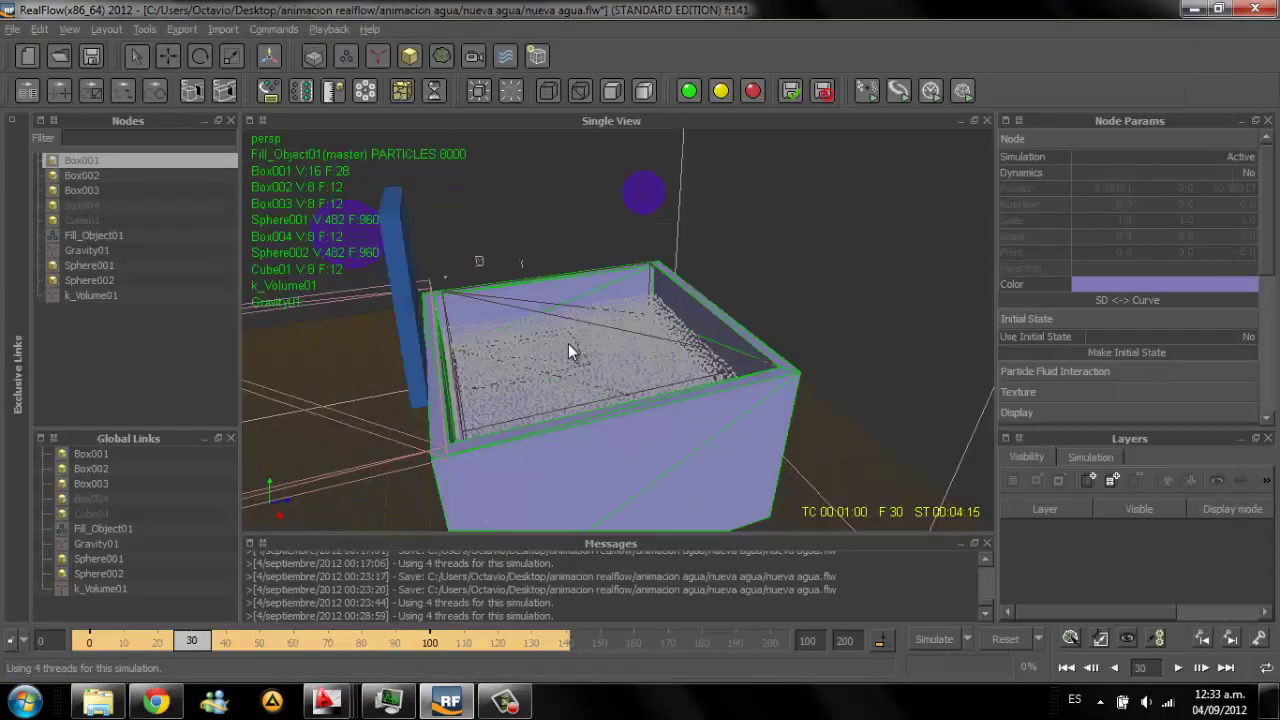
{"action": "left_click_drag", "start_coordinate": [570, 350], "coordinate": [570, 350], "text": "alt"}
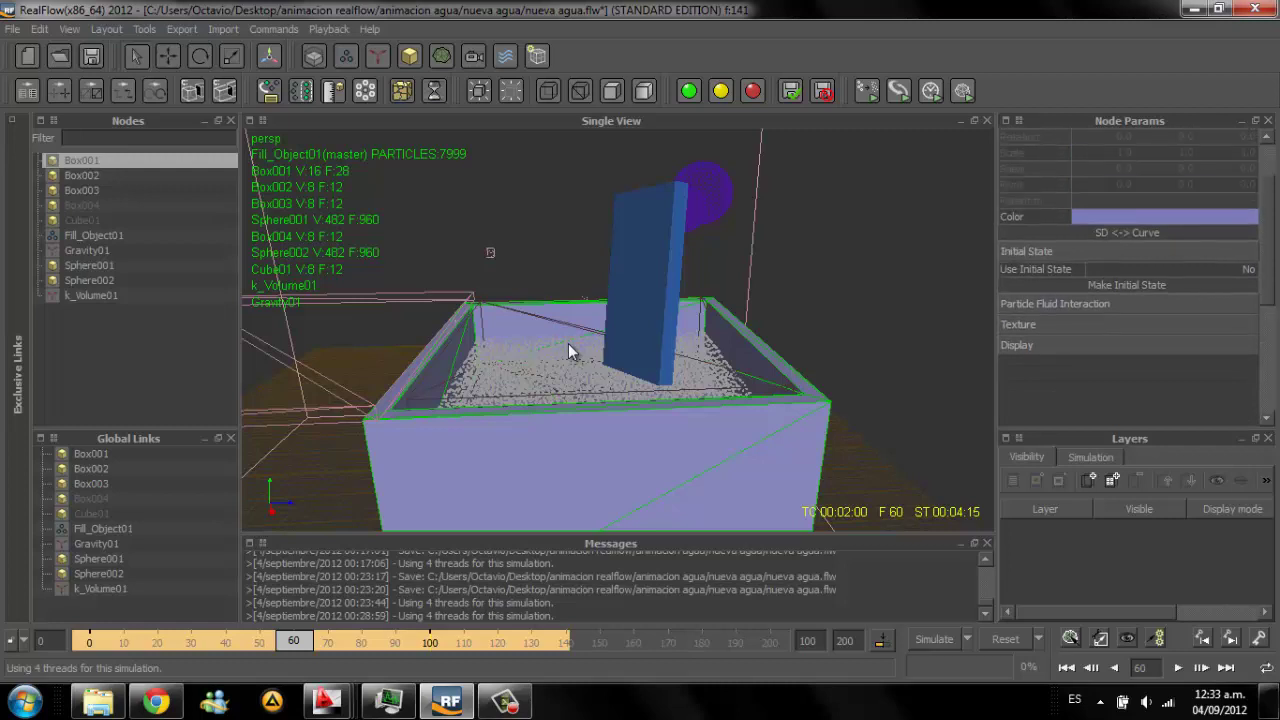
{"action": "left_click", "coordinate": [570, 350]}
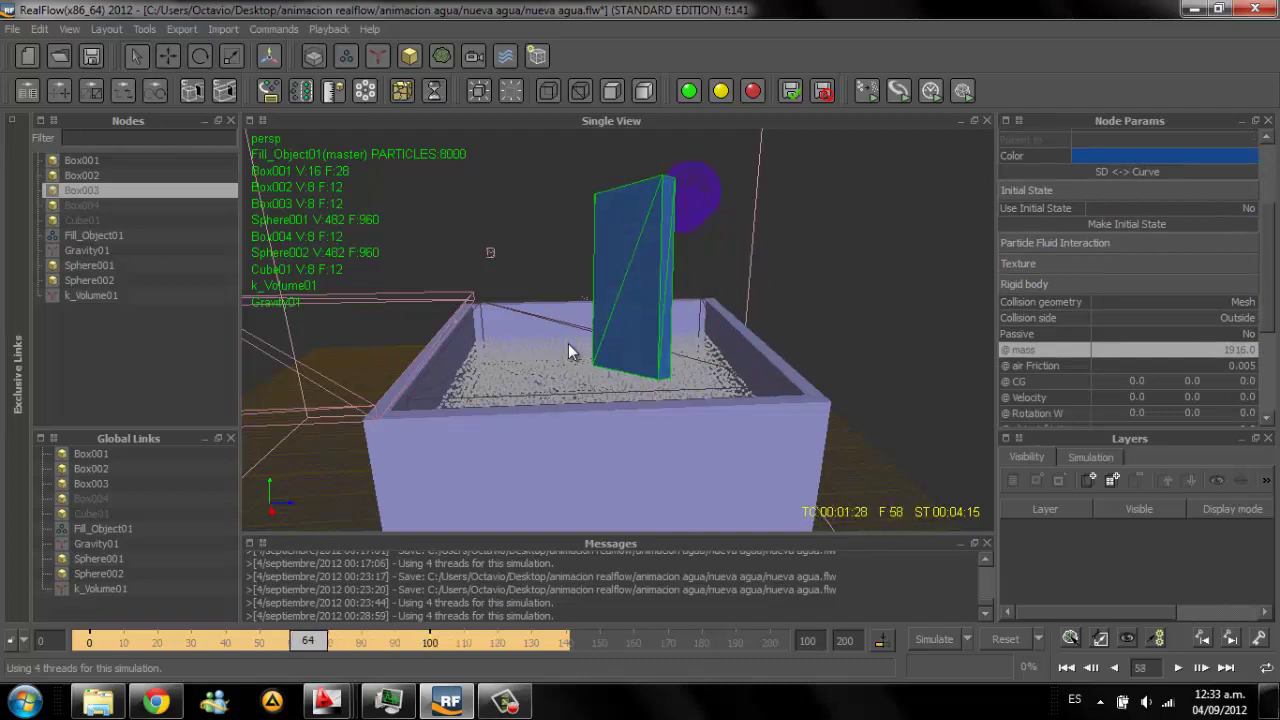
{"action": "scroll", "coordinate": [568, 352], "scroll_direction": "up", "scroll_amount": 2}
{"action": "scroll", "coordinate": [568, 352], "scroll_direction": "up", "scroll_amount": 2}
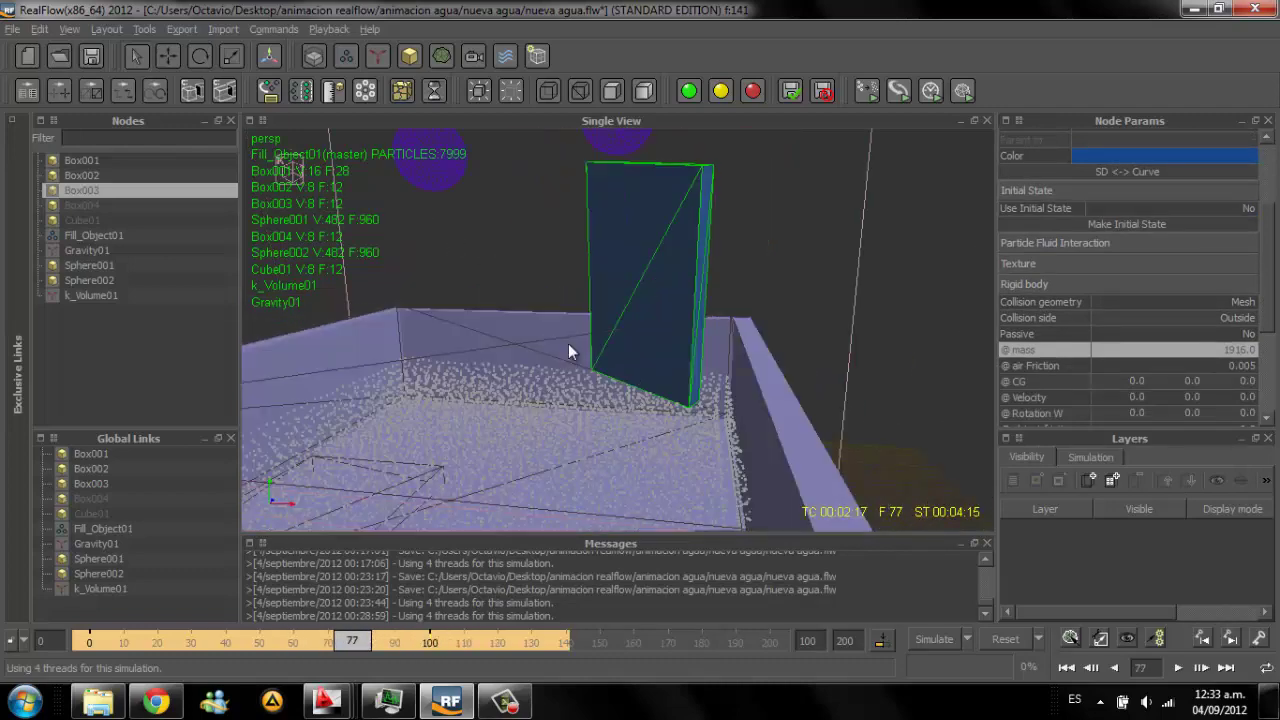
{"action": "scroll", "coordinate": [568, 352], "scroll_direction": "up", "scroll_amount": 1}
{"action": "scroll", "coordinate": [568, 352], "scroll_direction": "up", "scroll_amount": 2}
{"action": "scroll", "coordinate": [568, 352], "scroll_direction": "down", "scroll_amount": 2}
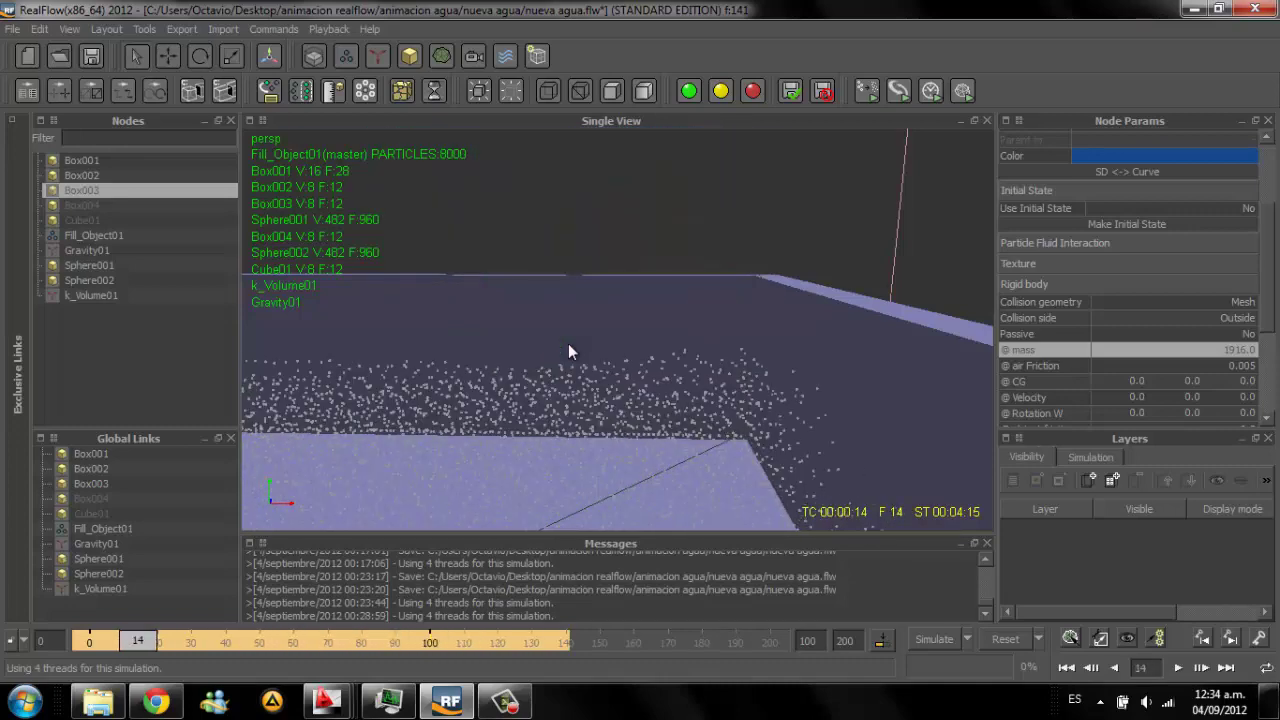
{"action": "scroll", "coordinate": [568, 351], "scroll_direction": "down", "scroll_amount": 3}
{"action": "scroll", "coordinate": [568, 351], "scroll_direction": "down", "scroll_amount": 3}
Step: Make tank Box001 a passive rigid body, then select boards Box002 and Box003
{"action": "left_click", "coordinate": [568, 351]}
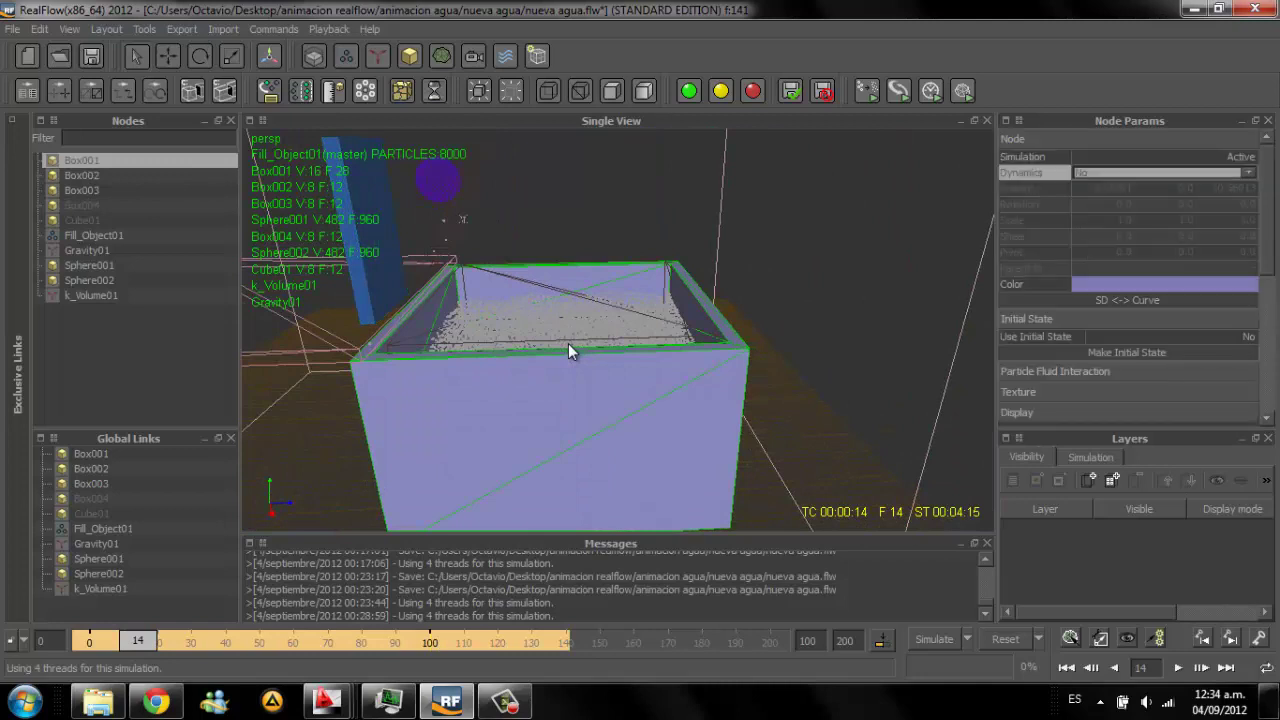
{"action": "key", "text": "alt+Down"}
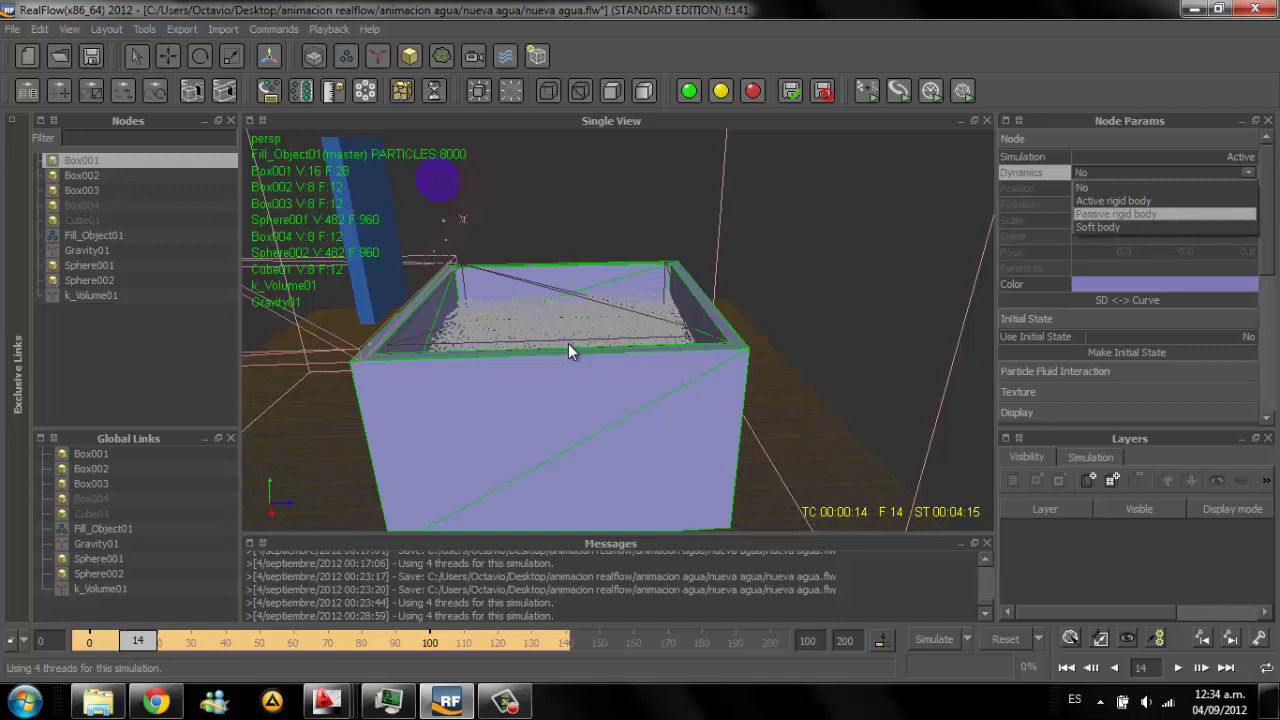
{"action": "key", "text": "Return"}
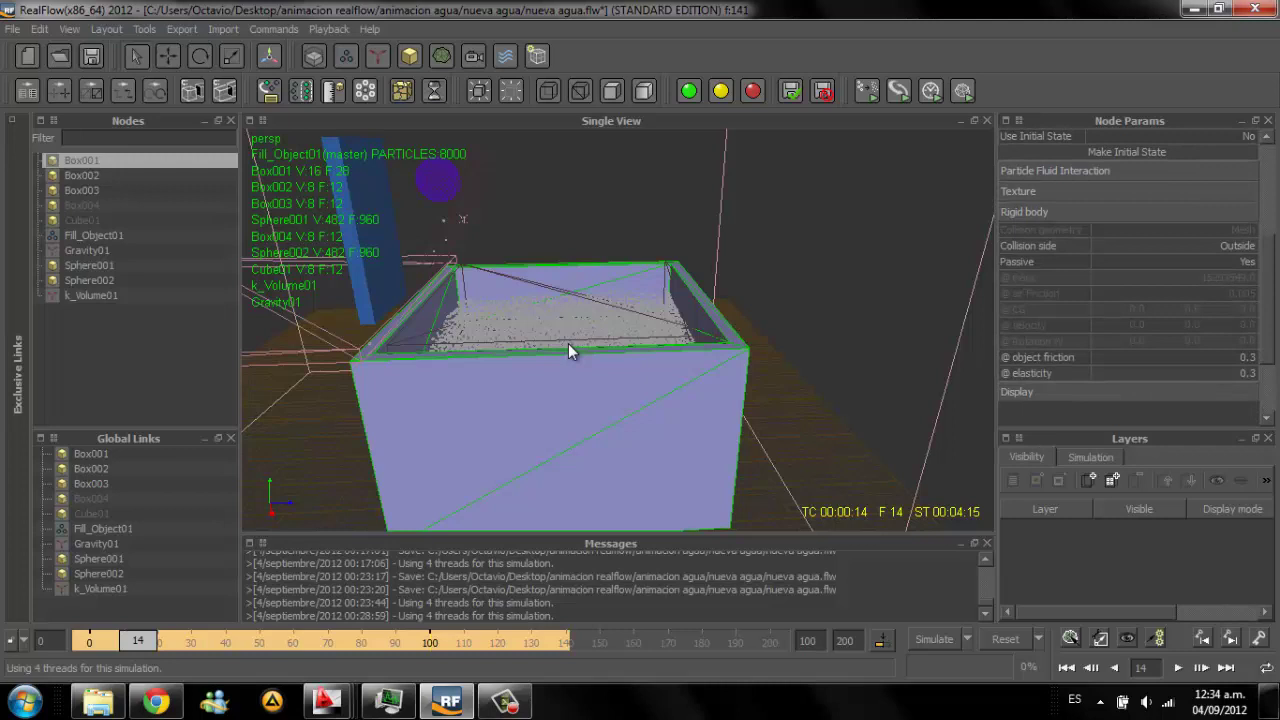
{"action": "left_click", "coordinate": [568, 350]}
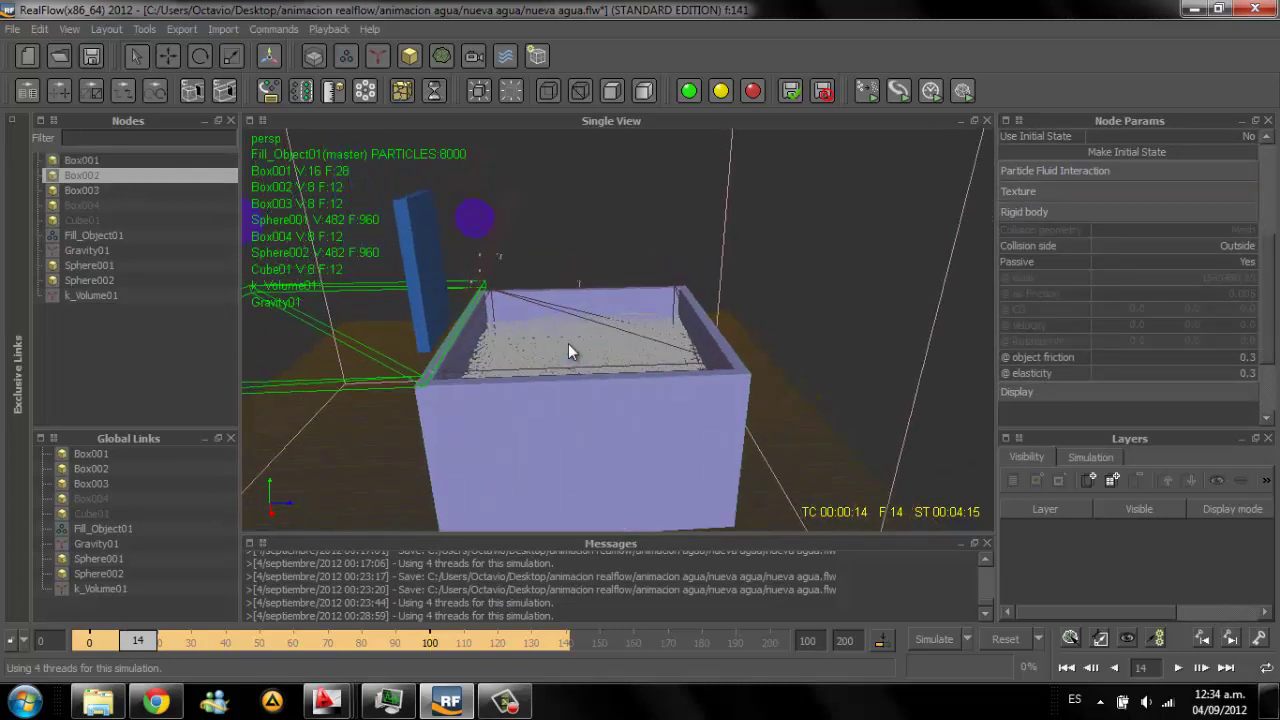
{"action": "left_click", "coordinate": [568, 350]}
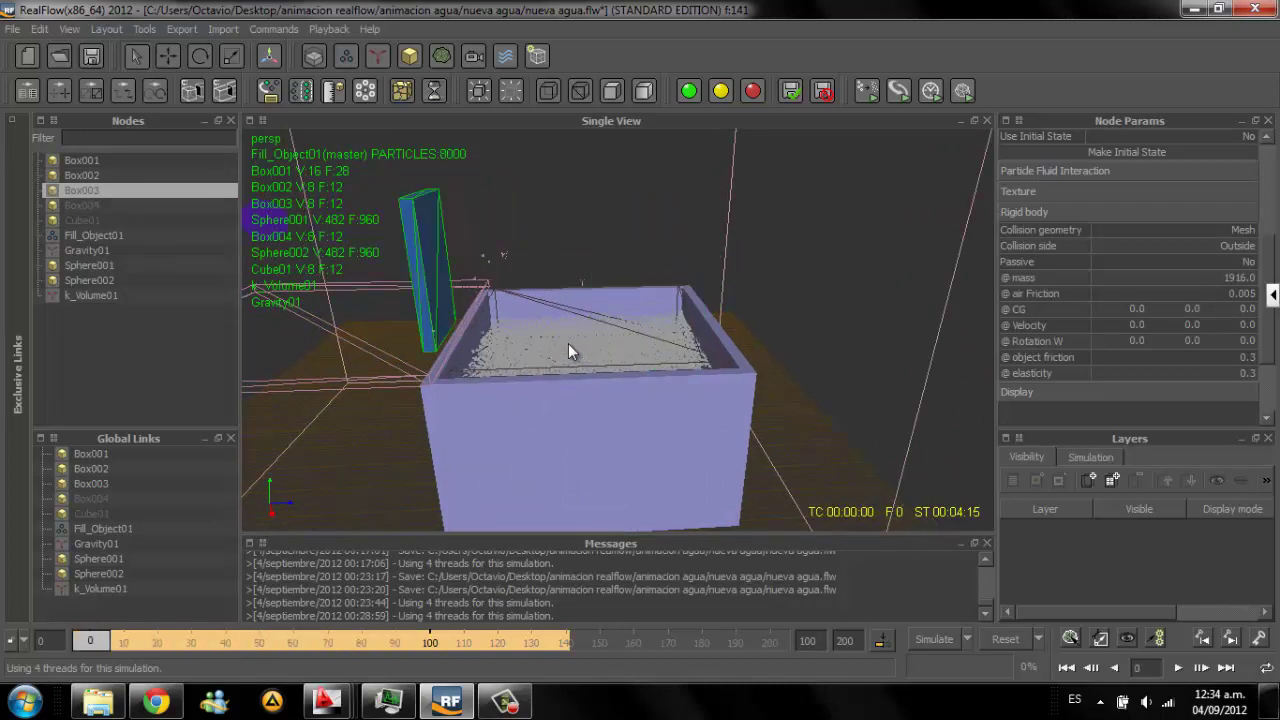
Step: Set Box003's mass to 800000, reset the cached simulation and save the scene
{"action": "double_click", "coordinate": [1240, 277]}
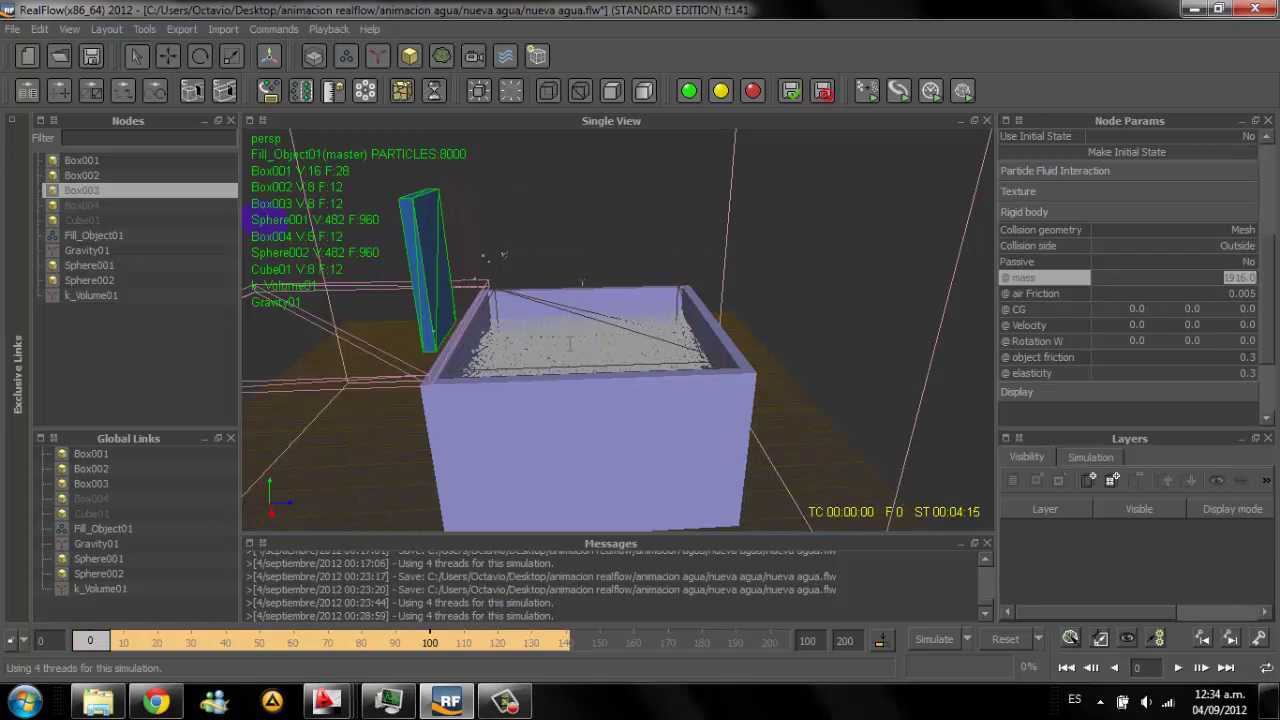
{"action": "type", "text": "80"}
{"action": "key", "text": "Return"}
{"action": "key", "text": "Return"}
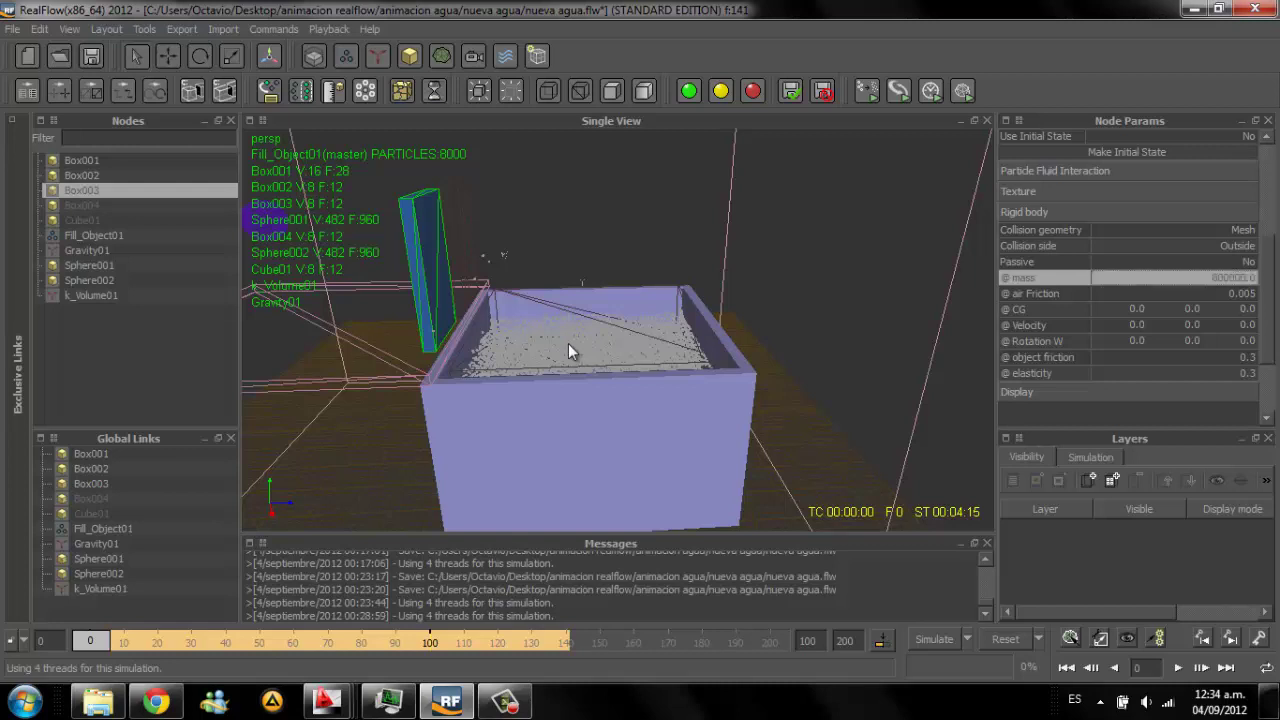
{"action": "left_click", "coordinate": [569, 352]}
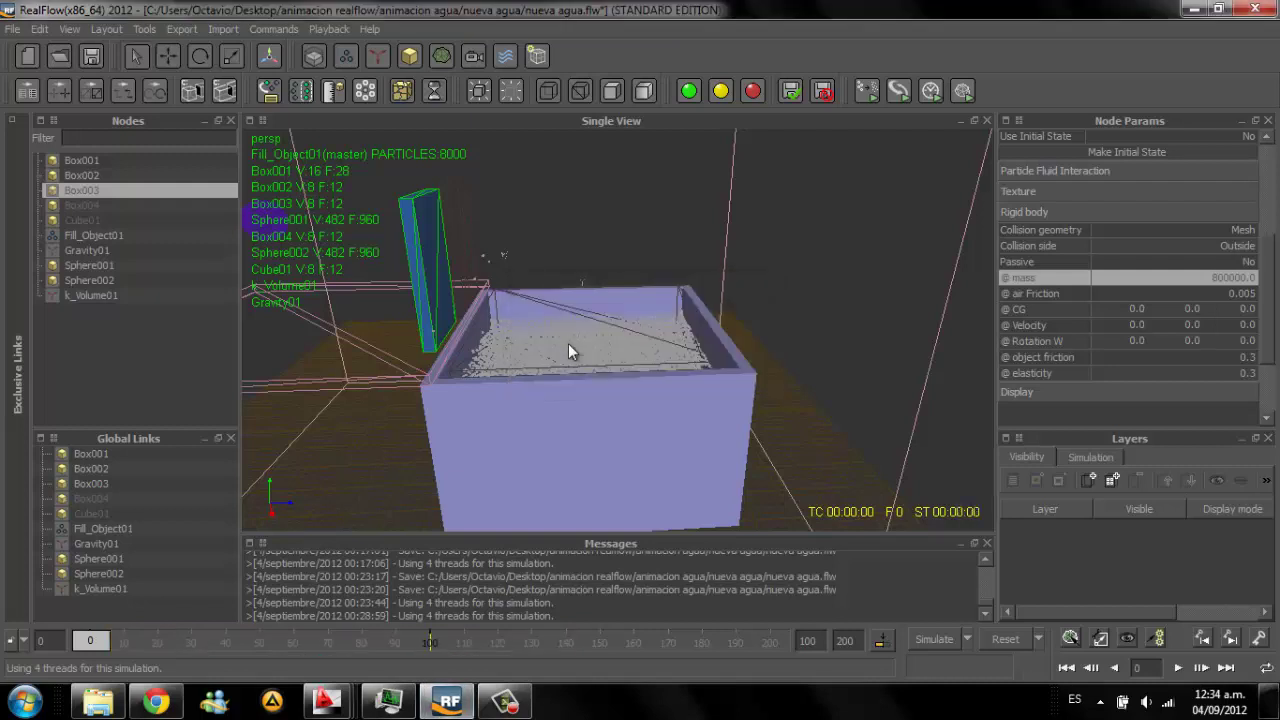
{"action": "key", "text": "ctrl+s"}
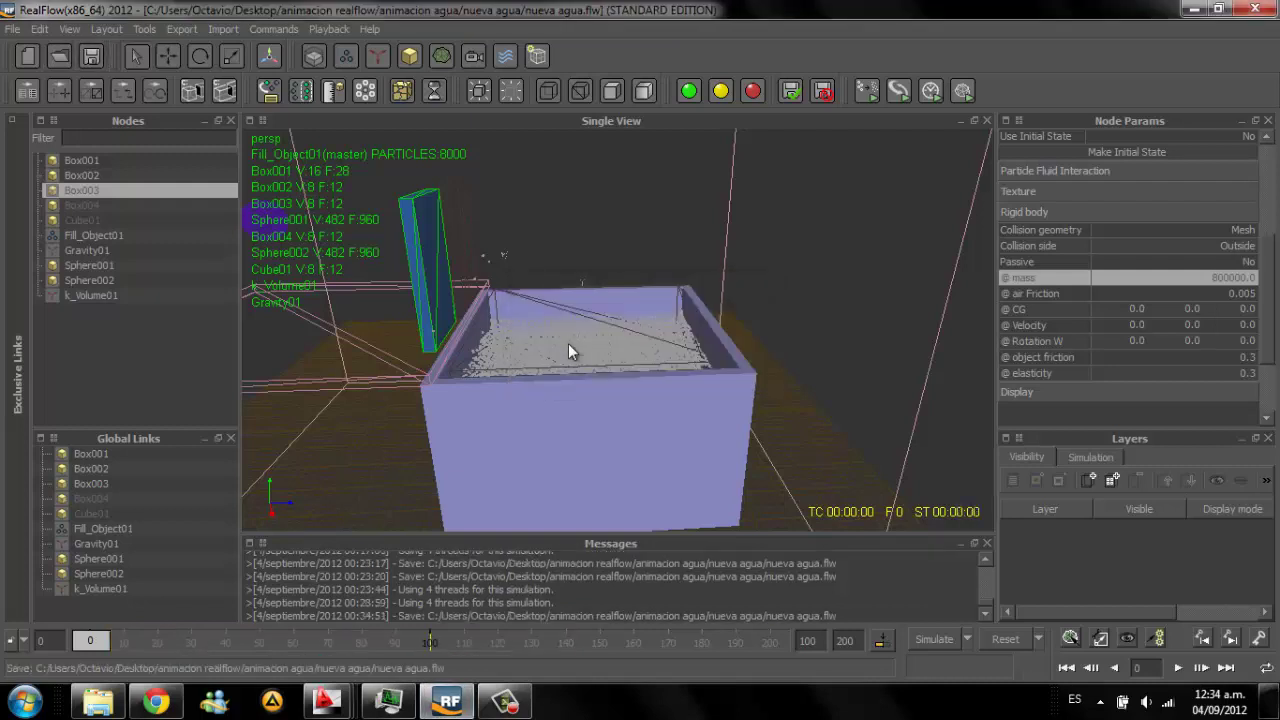
Step: Orbit and zoom the view to watch the heavy board plunge into the liquid
{"action": "left_click_drag", "start_coordinate": [569, 352], "coordinate": [620, 340], "text": "alt"}
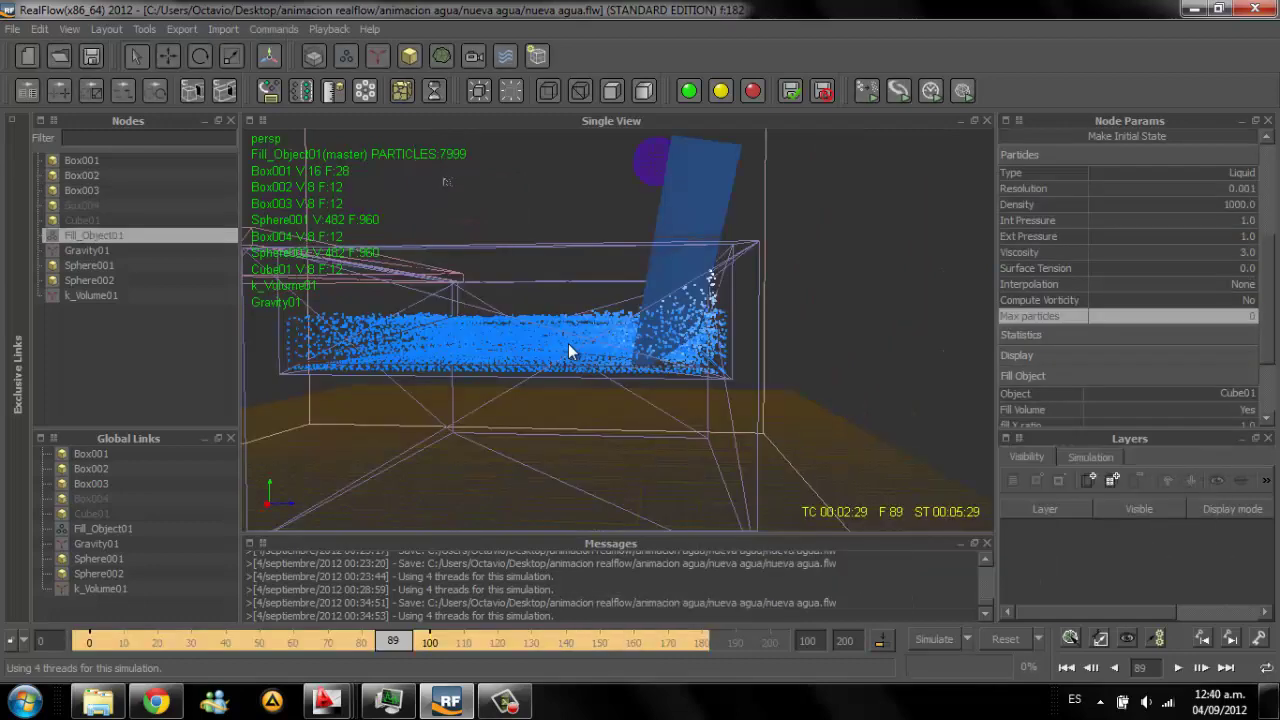
{"action": "left_click_drag", "start_coordinate": [569, 352], "coordinate": [569, 352], "text": "alt"}
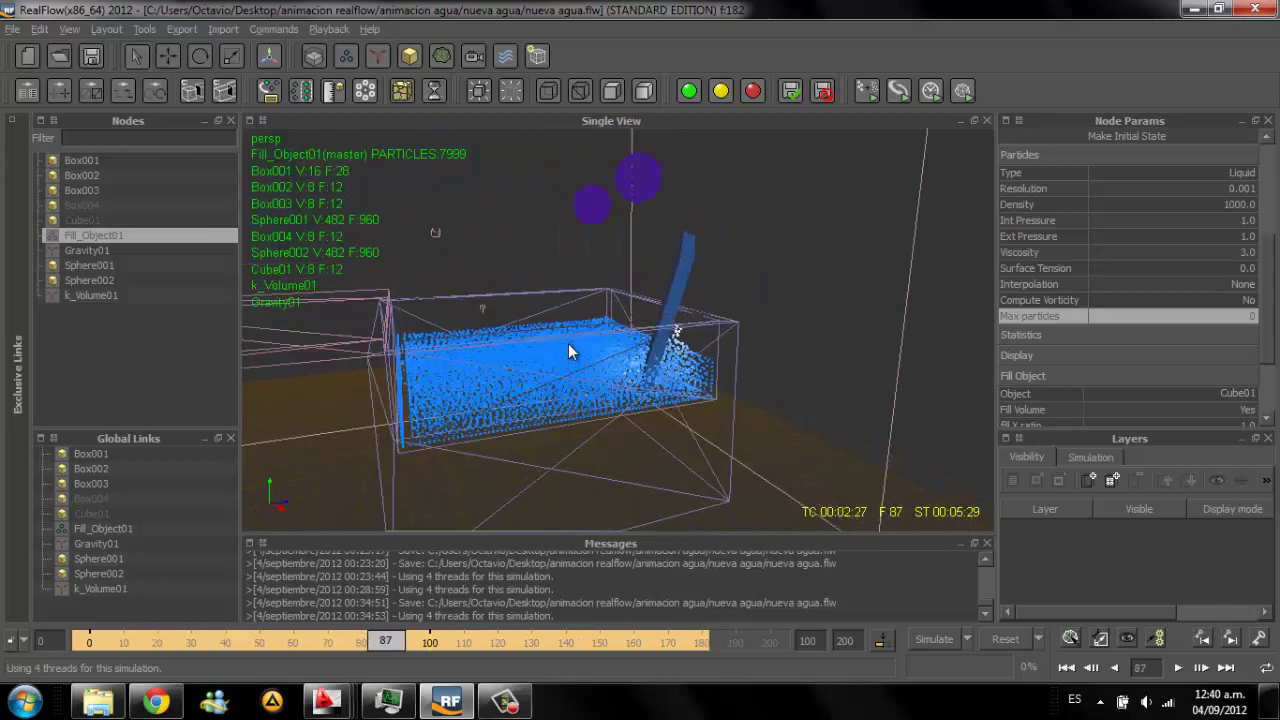
{"action": "left_click_drag", "start_coordinate": [569, 351], "coordinate": [569, 351], "text": "alt"}
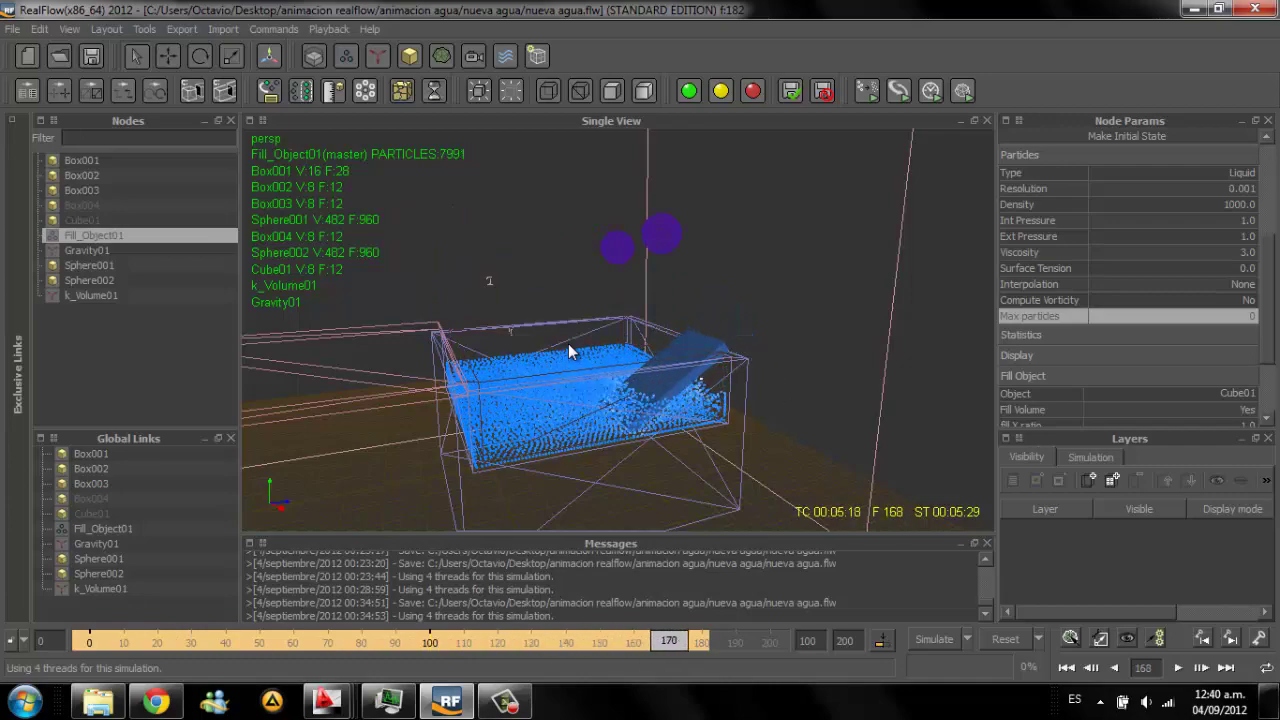
{"action": "scroll", "coordinate": [569, 351], "scroll_direction": "up", "scroll_amount": 2}
{"action": "scroll", "coordinate": [569, 351], "scroll_direction": "up", "scroll_amount": 2}
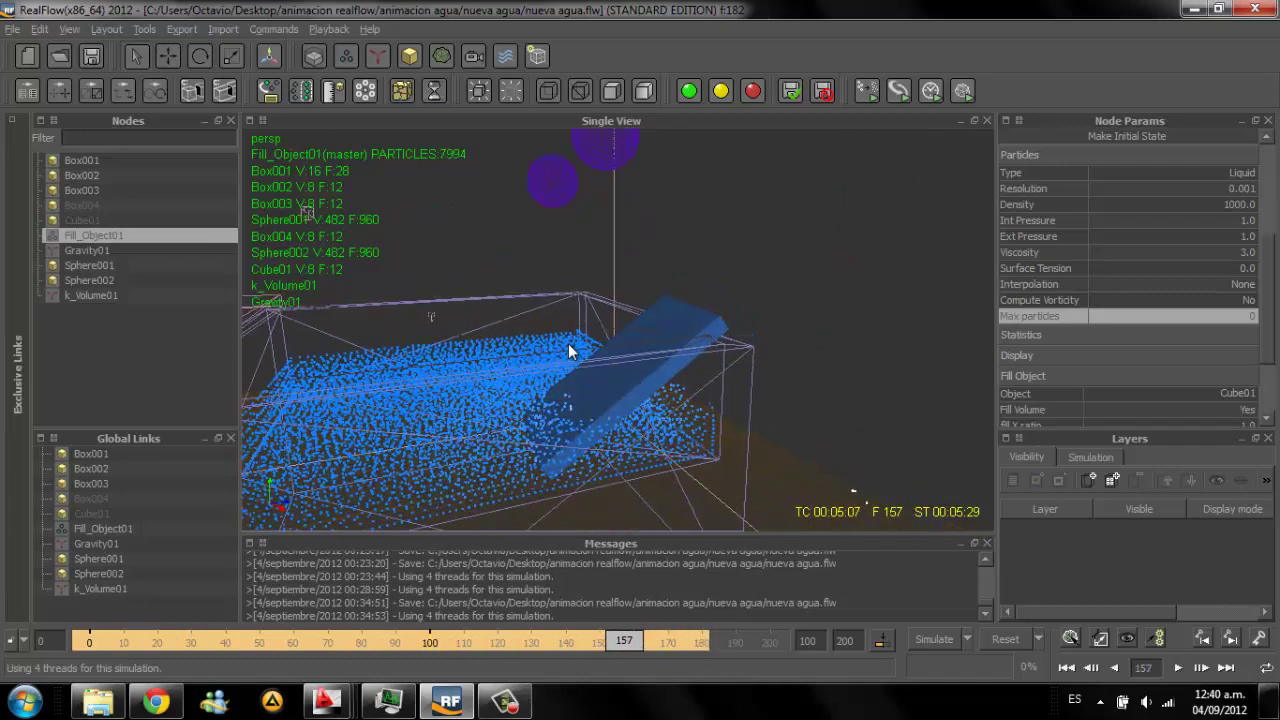
{"action": "scroll", "coordinate": [569, 351], "scroll_direction": "up", "scroll_amount": 2}
{"action": "scroll", "coordinate": [569, 351], "scroll_direction": "up", "scroll_amount": 2}
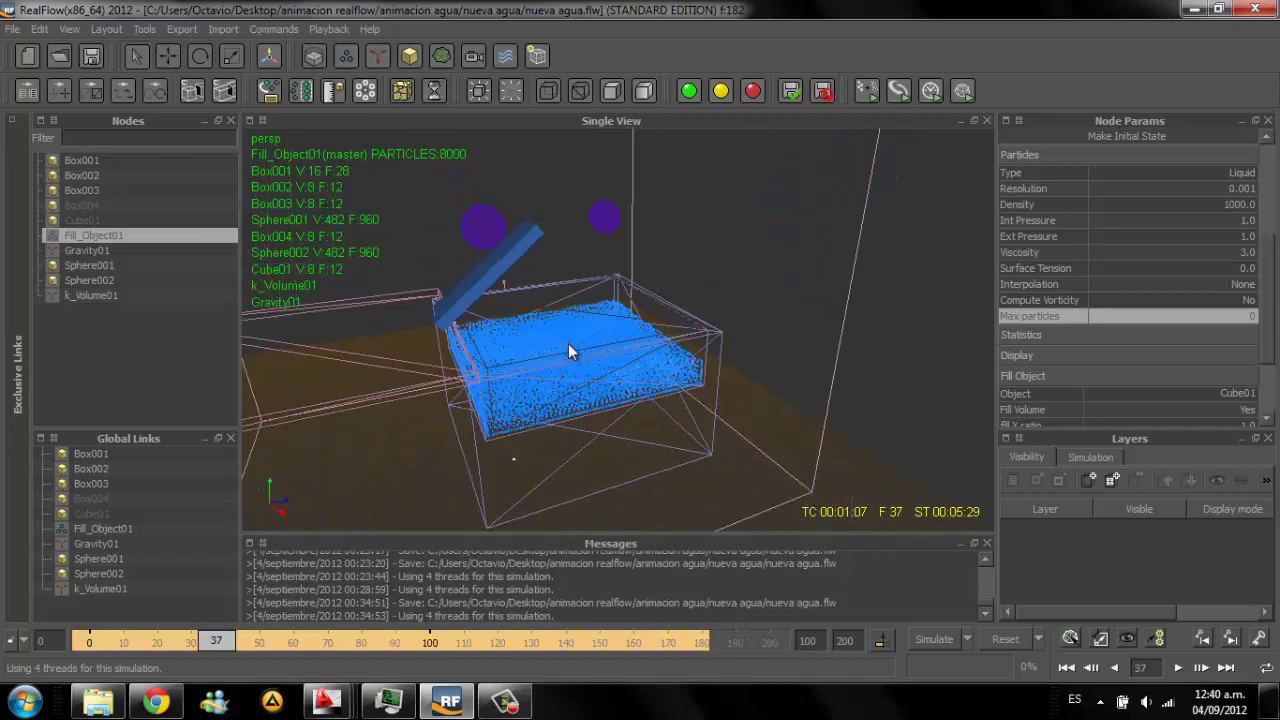
Step: Reset the simulation and select Box003 with the Move tool active
{"action": "key", "text": "ctrl+r"}
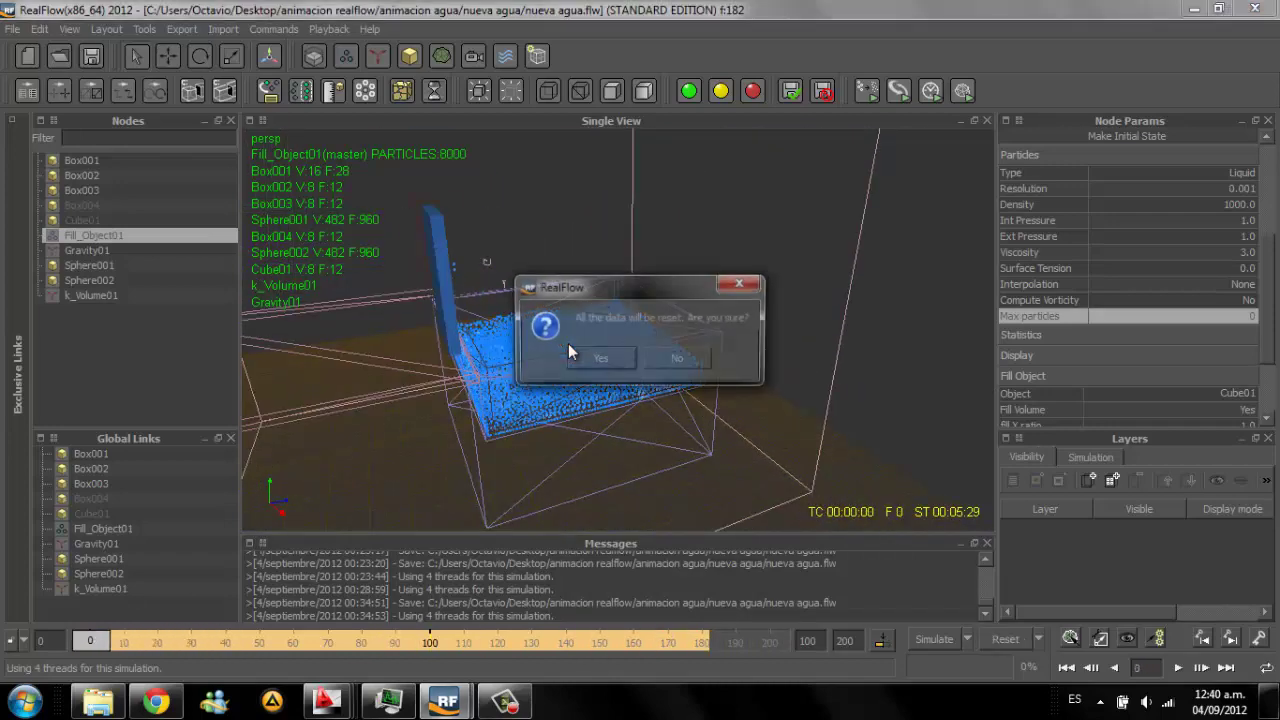
{"action": "left_click", "coordinate": [568, 350]}
{"action": "left_click_drag", "start_coordinate": [568, 350], "coordinate": [568, 350], "text": "alt"}
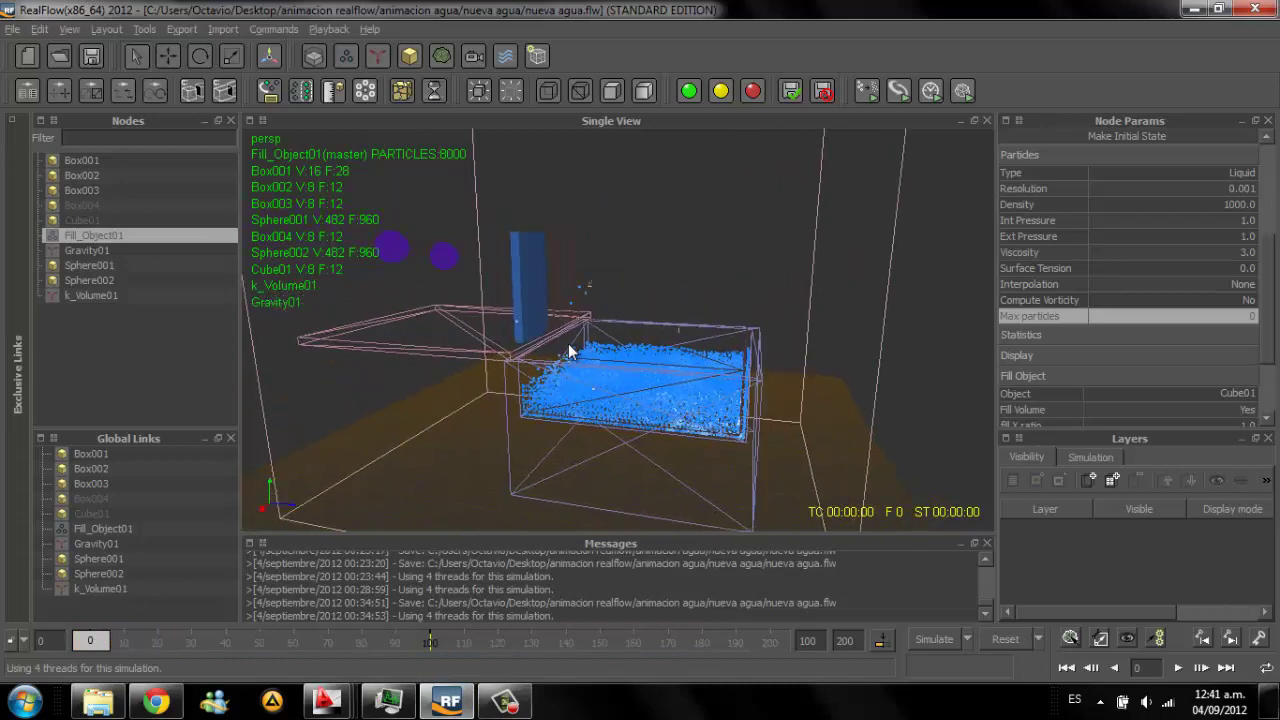
{"action": "left_click", "coordinate": [568, 350]}
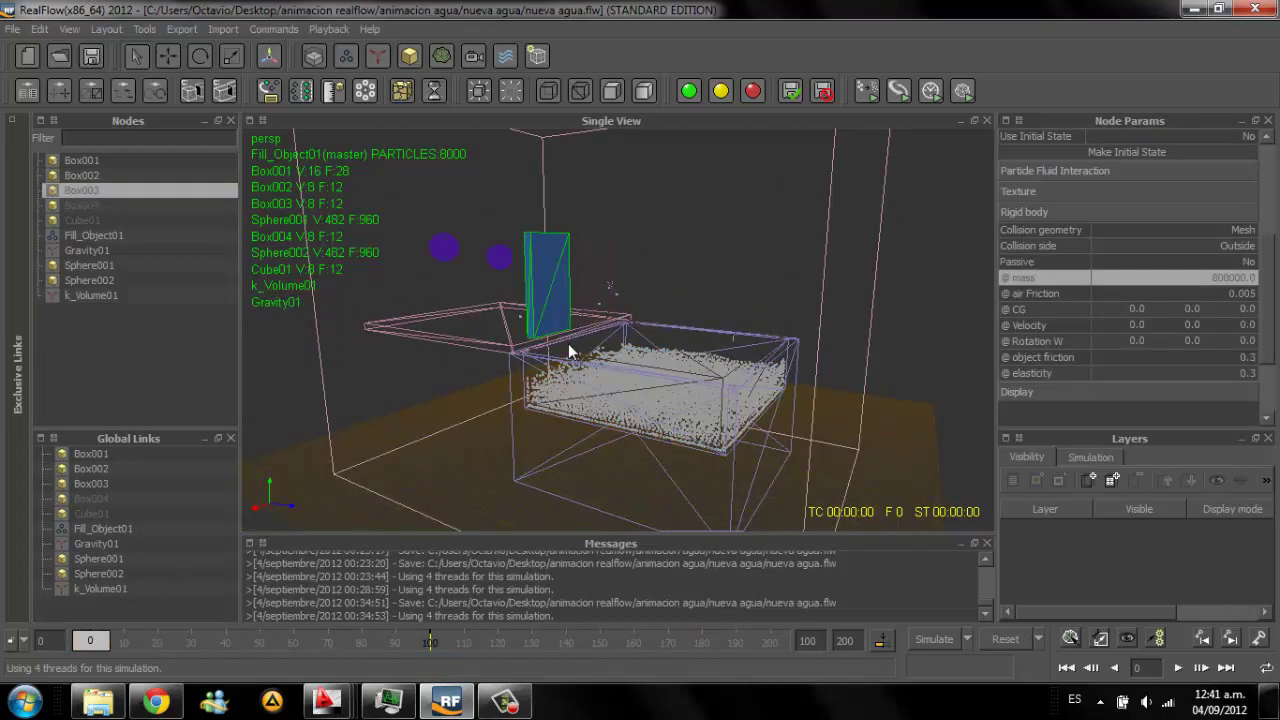
{"action": "key", "text": "w"}
{"action": "left_click", "coordinate": [568, 350]}
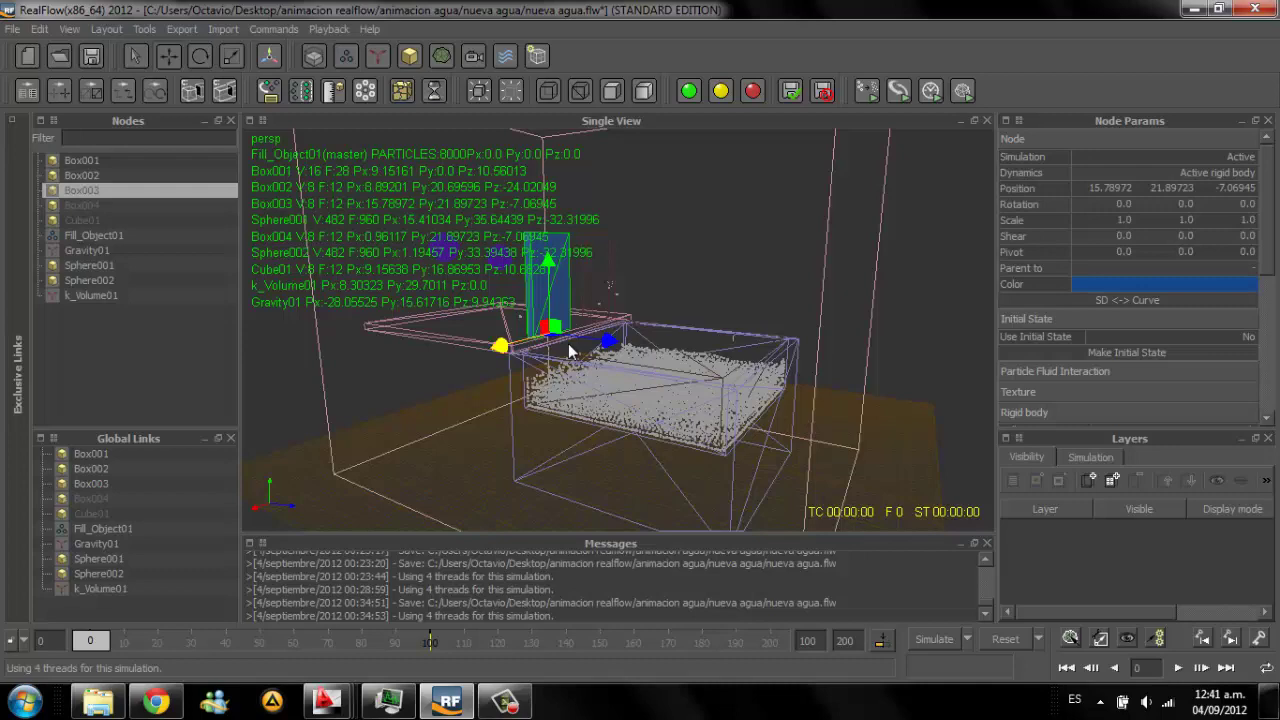
Step: Slide Box003 along Z to about -21.98, deselect it and rerun the simulation
{"action": "left_click_drag", "start_coordinate": [568, 350], "coordinate": [568, 350], "text": "alt"}
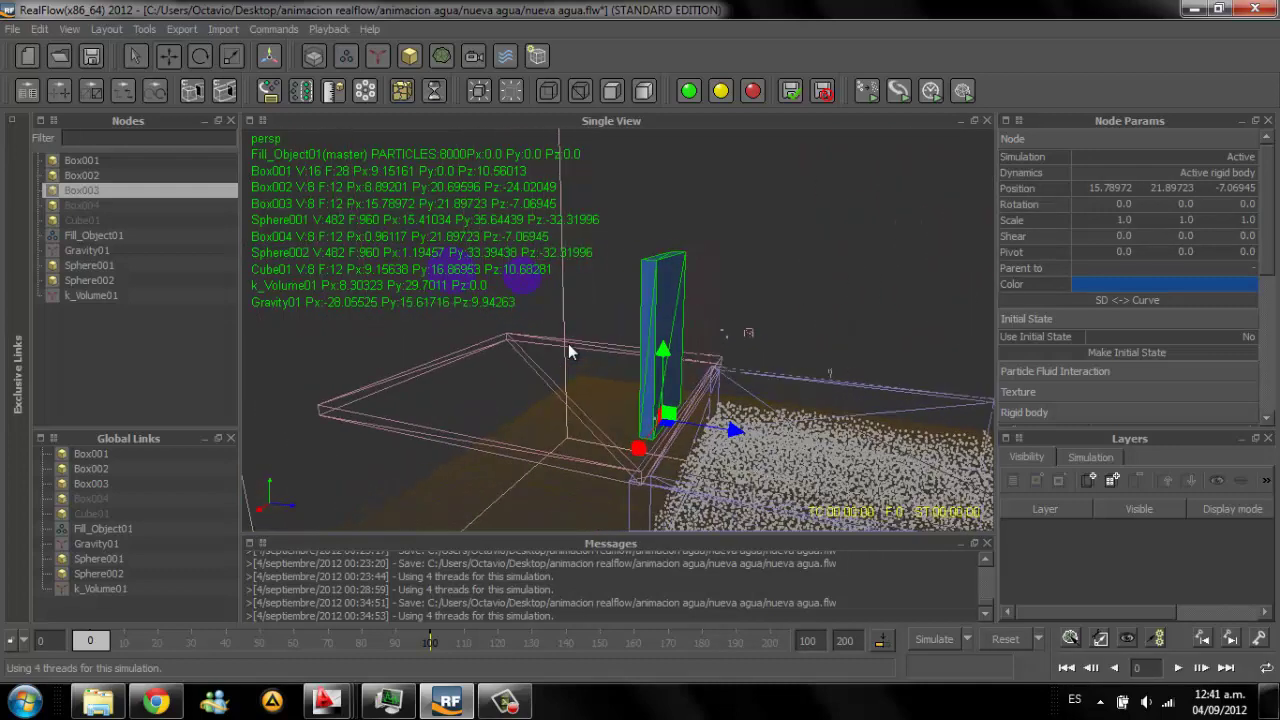
{"action": "mouse_move", "coordinate": [735, 430]}
{"action": "left_mouse_down"}
{"action": "mouse_move", "coordinate": [593, 407]}
{"action": "mouse_move", "coordinate": [626, 413]}
{"action": "left_mouse_up"}
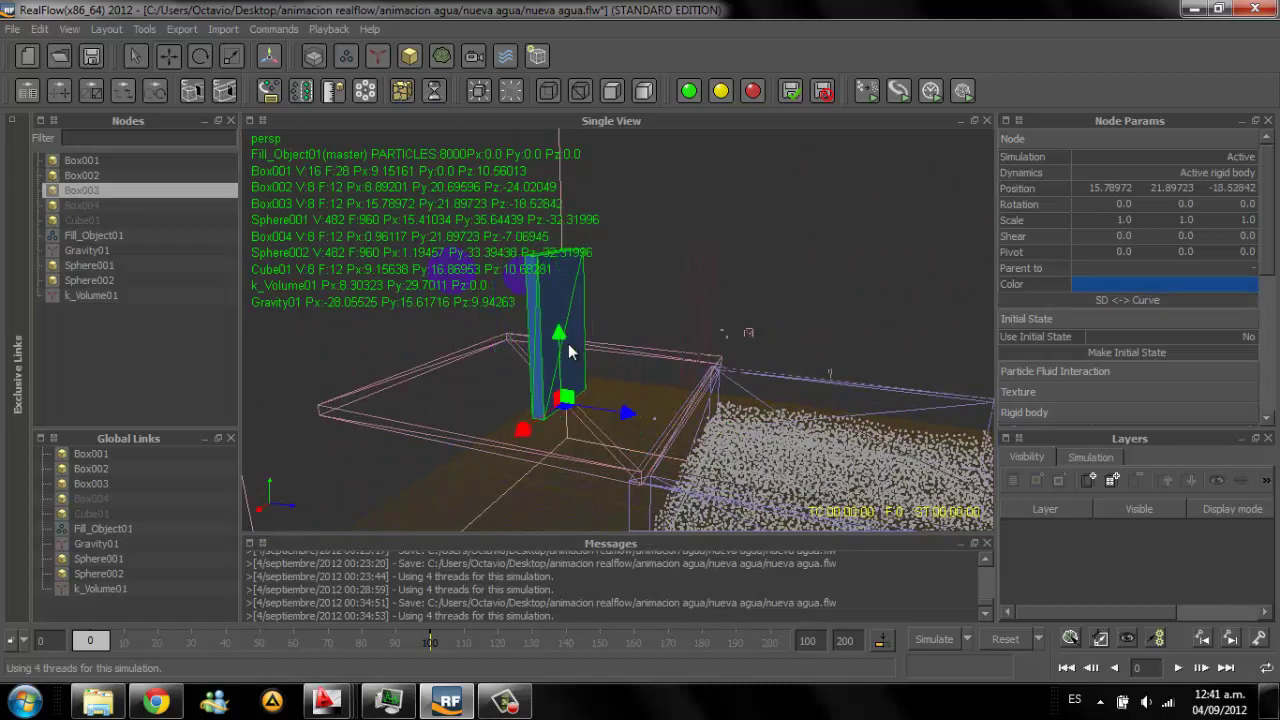
{"action": "key", "text": "ctrl+z"}
{"action": "left_click_drag", "start_coordinate": [735, 430], "coordinate": [608, 409]}
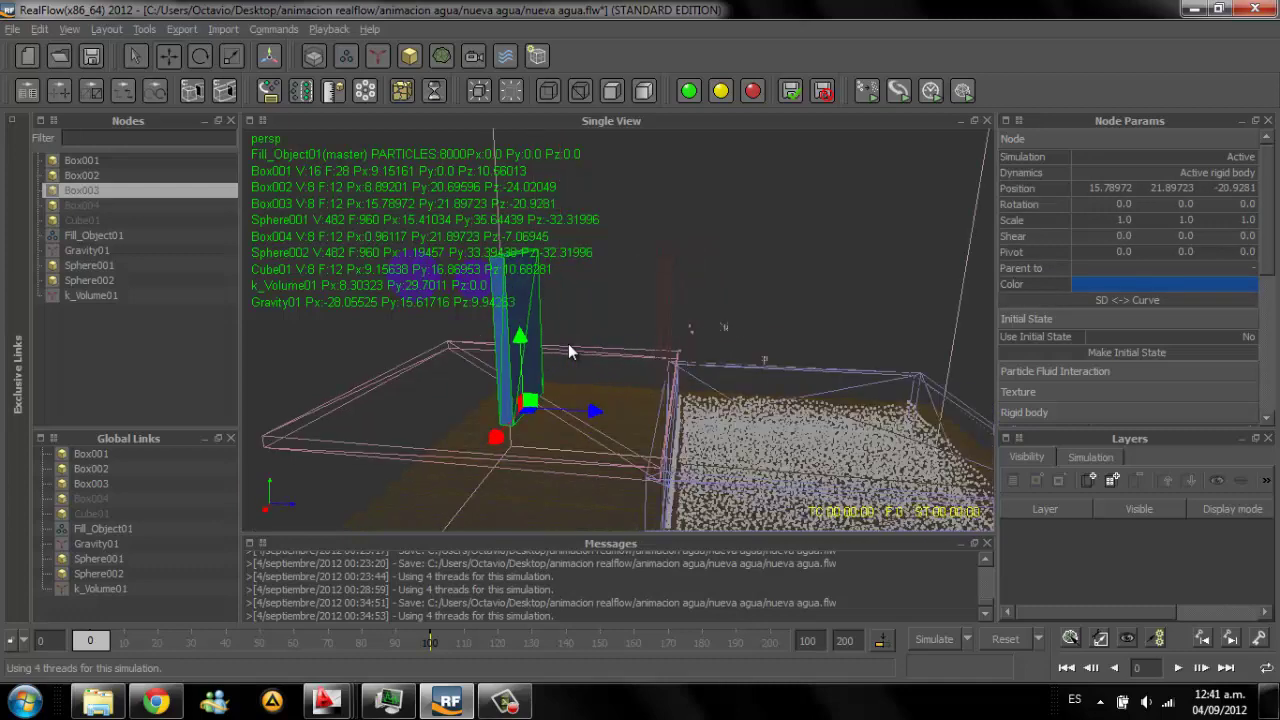
{"action": "mouse_move", "coordinate": [568, 351]}
{"action": "left_mouse_down", "text": "alt"}
{"action": "mouse_move", "coordinate": [620, 351]}
{"action": "mouse_move", "coordinate": [600, 351]}
{"action": "left_mouse_up", "text": "alt"}
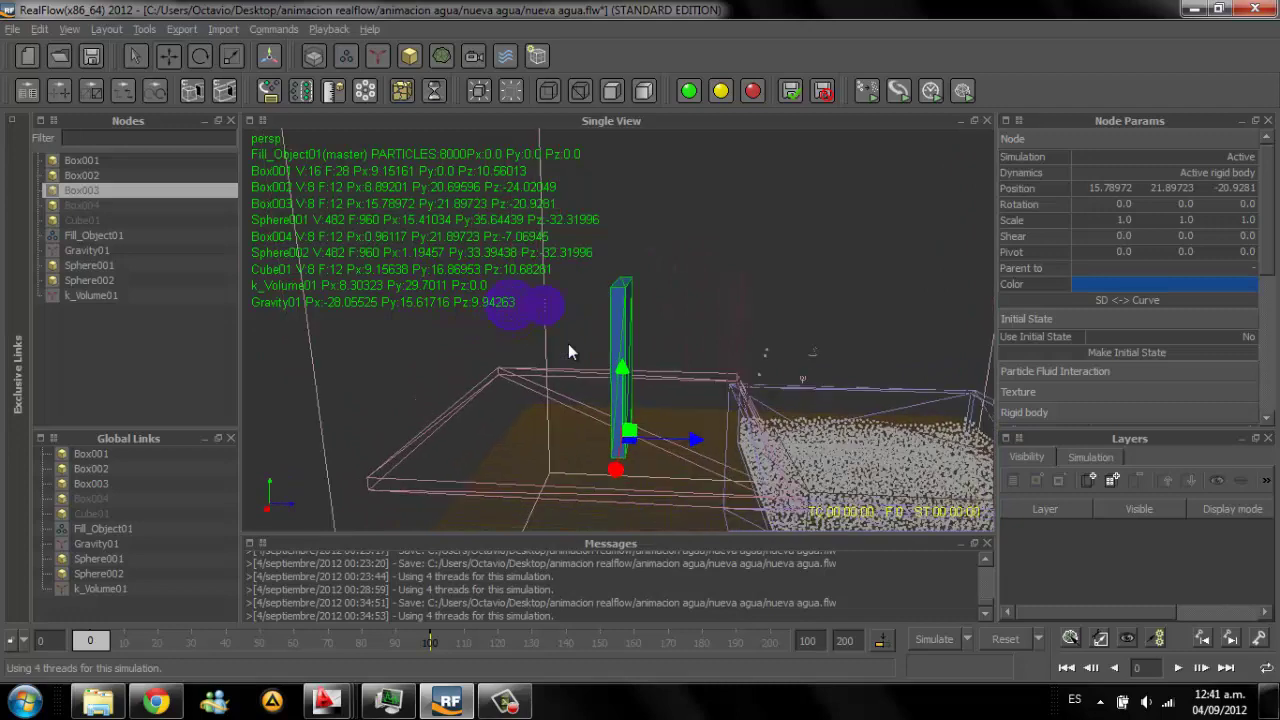
{"action": "left_click_drag", "start_coordinate": [697, 419], "coordinate": [690, 419]}
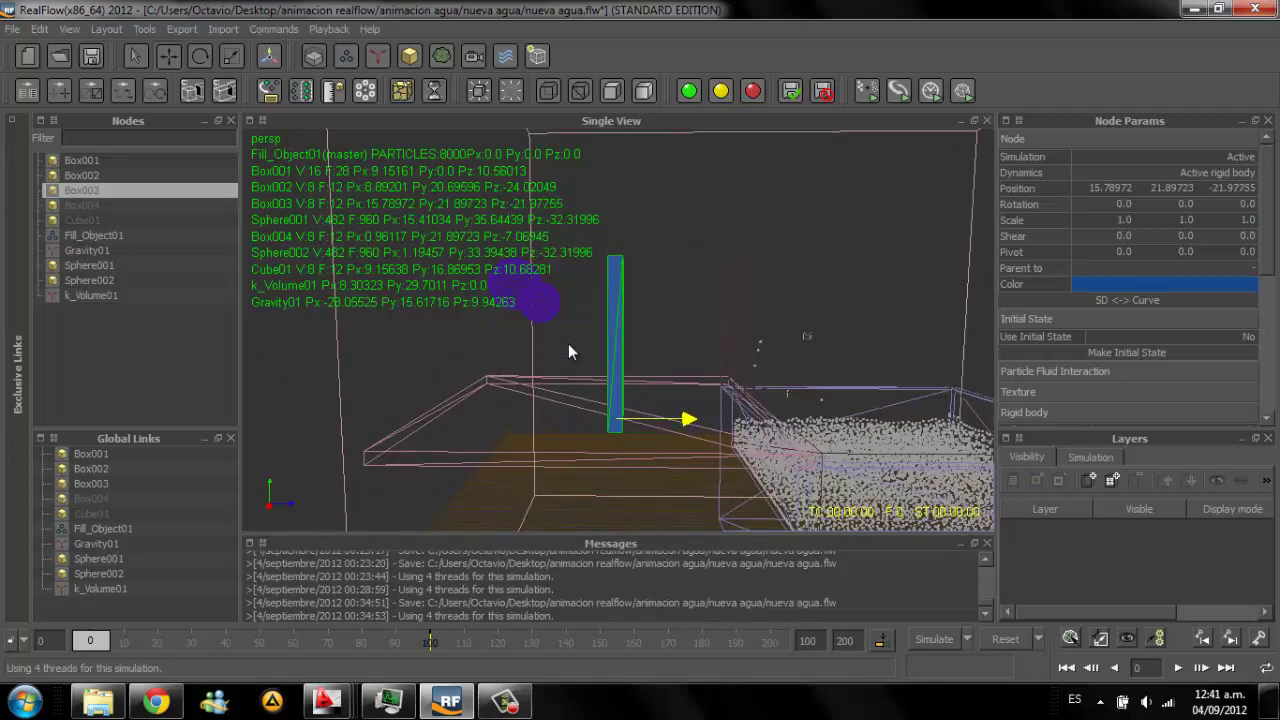
{"action": "left_click_drag", "start_coordinate": [568, 351], "coordinate": [600, 351], "text": "alt"}
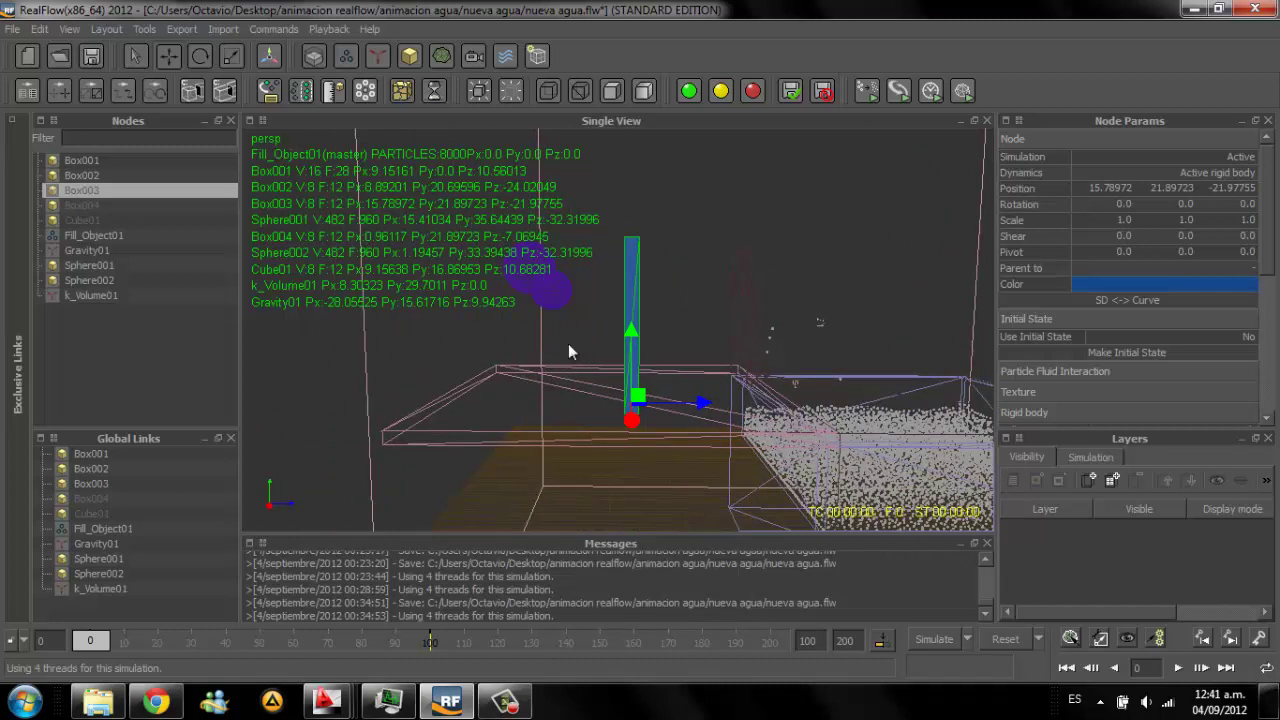
{"action": "left_click", "coordinate": [568, 351]}
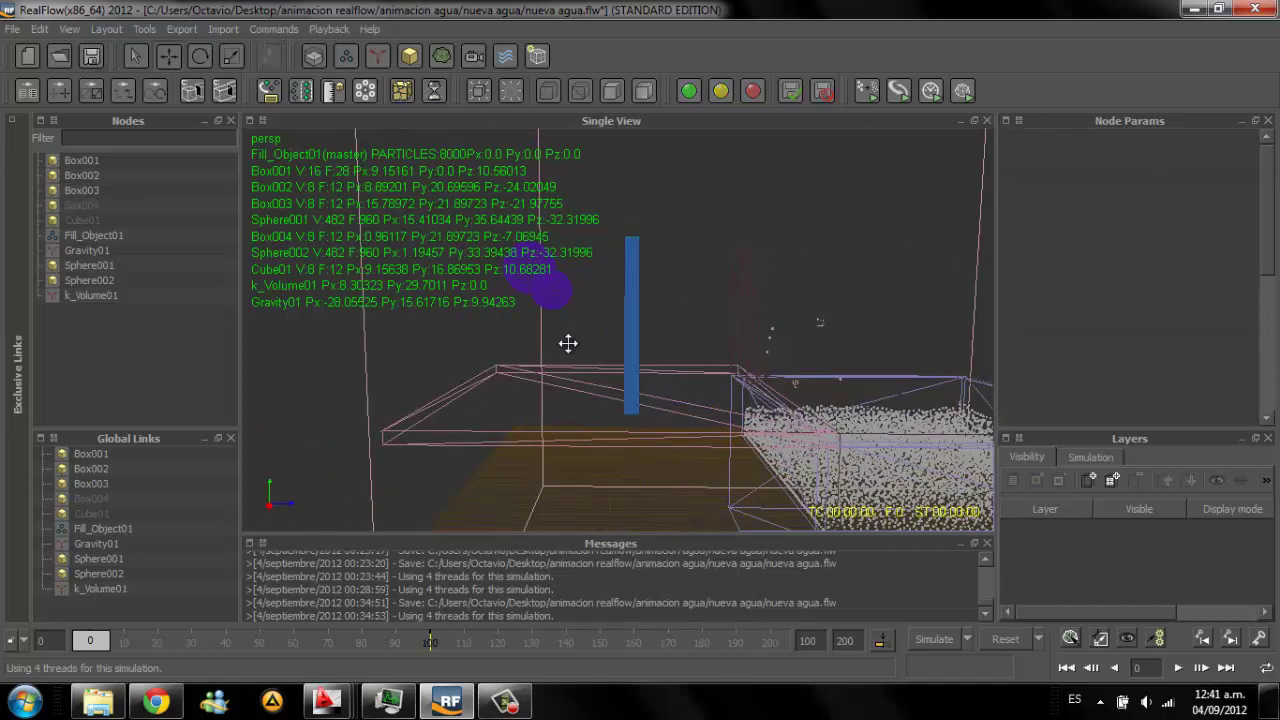
{"action": "key", "text": "ctrl+a"}
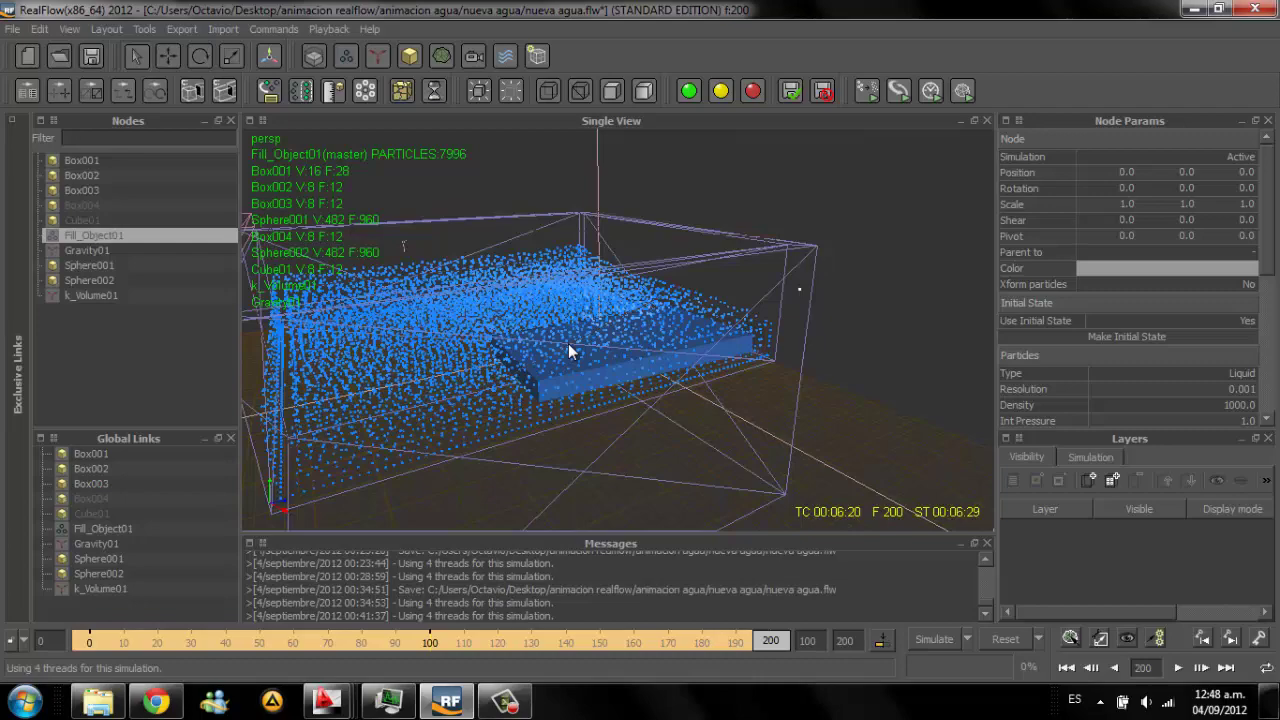
Step: Play the simulation backward toward frame 0
{"action": "key", "text": "Left"}
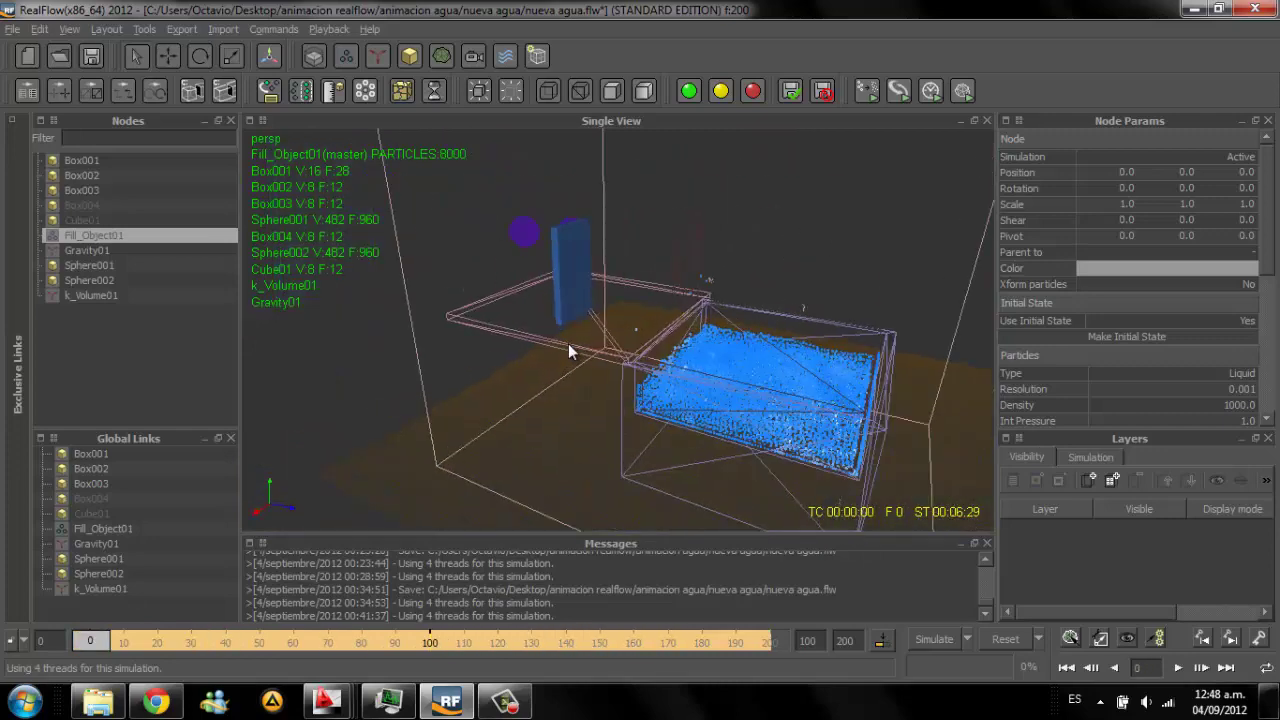
Step: Reset the simulation and push Box003 further along the Z axis
{"action": "key", "text": "ctrl+shift+a"}
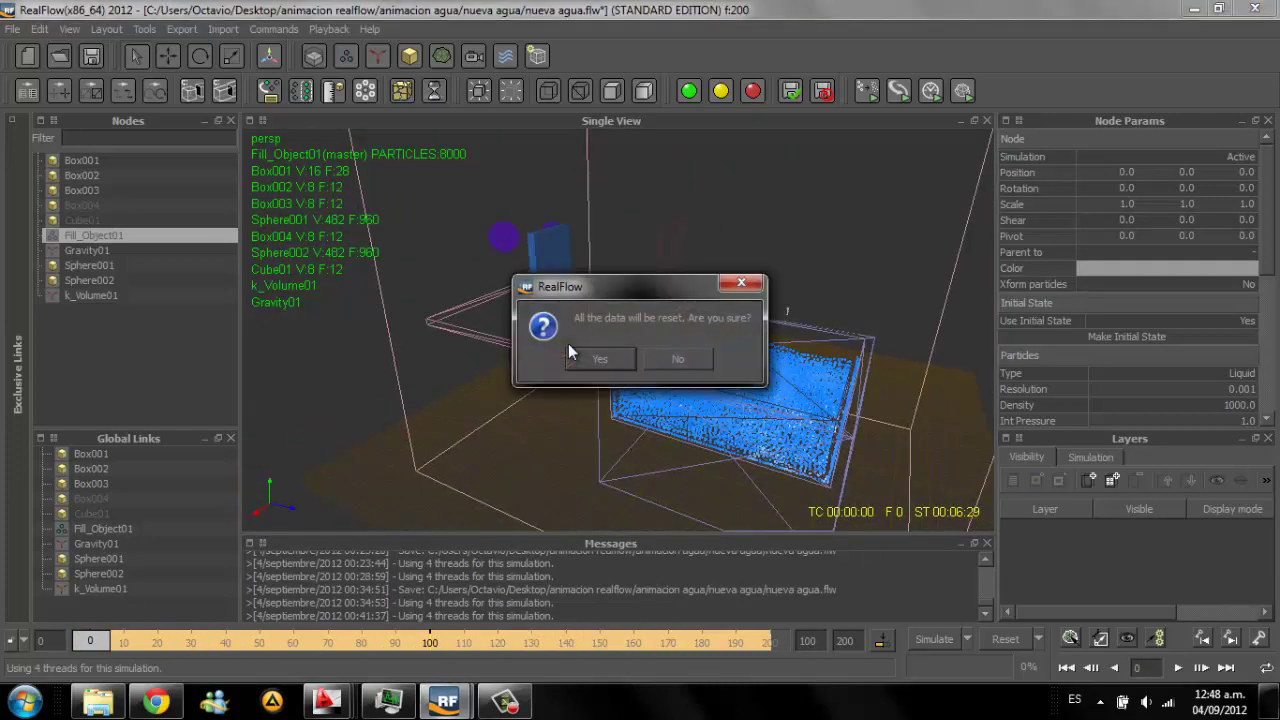
{"action": "left_click", "coordinate": [568, 352]}
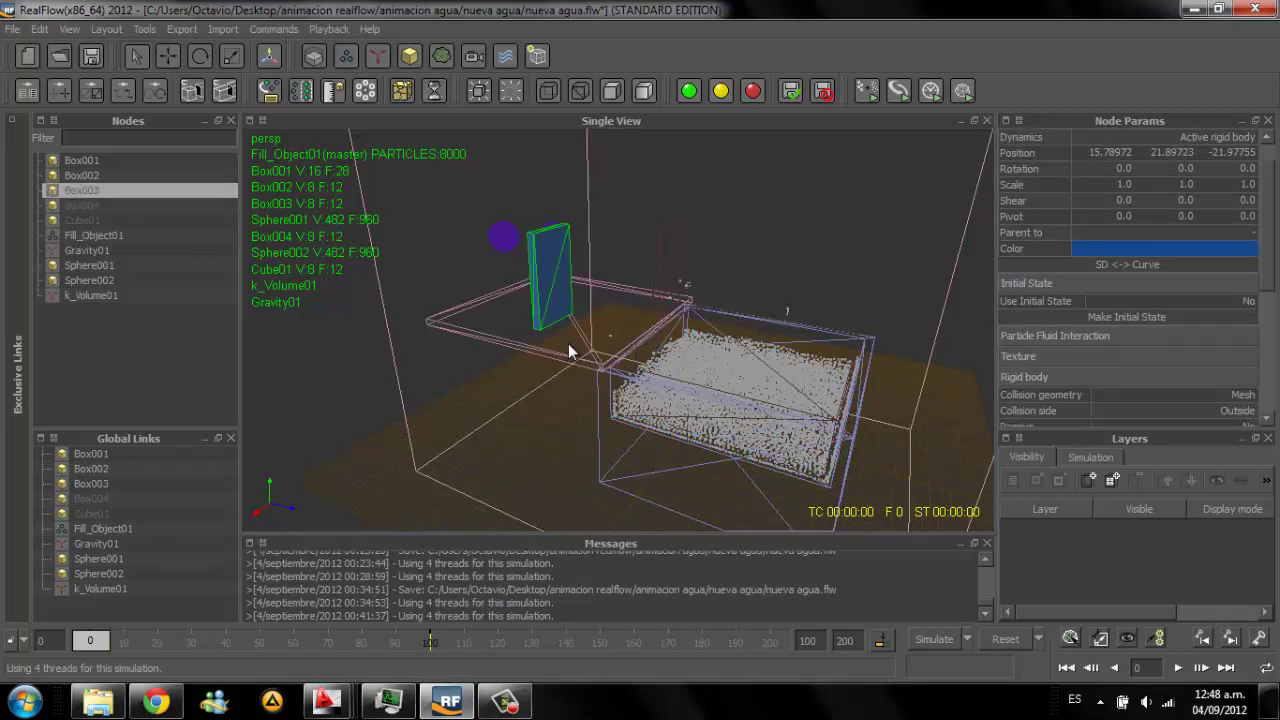
{"action": "key", "text": "w"}
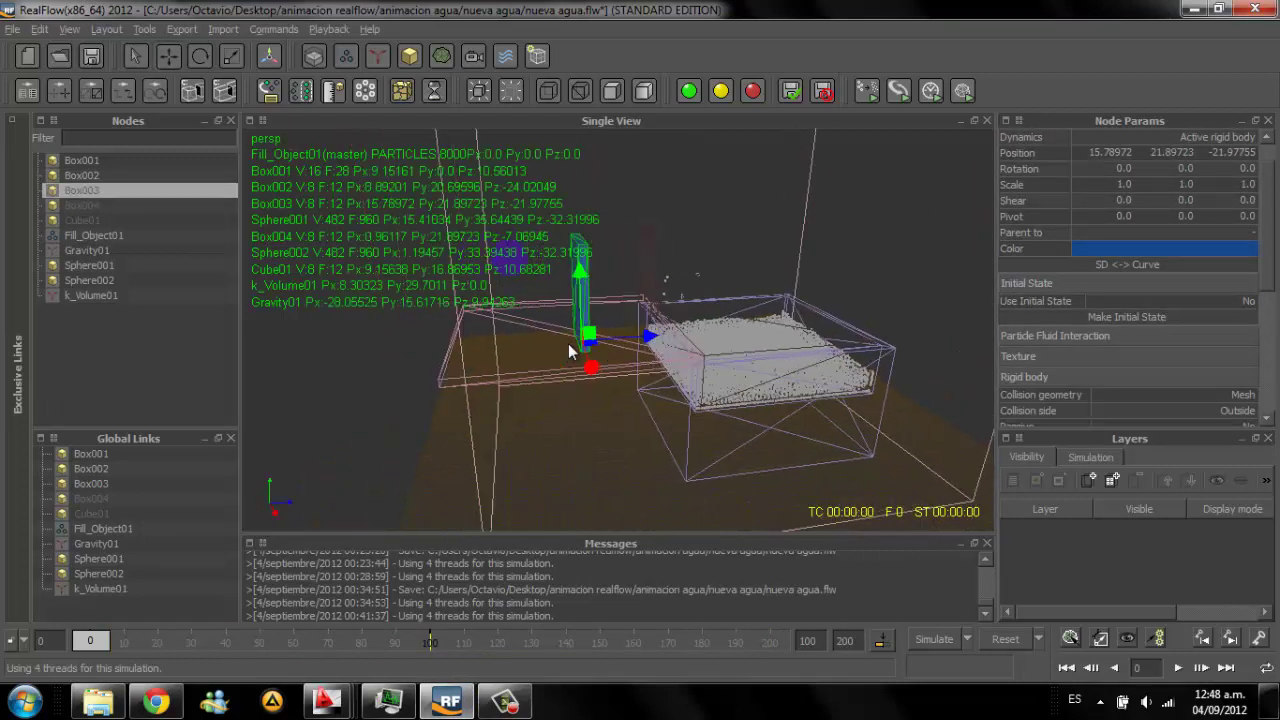
{"action": "left_click_drag", "start_coordinate": [568, 352], "coordinate": [571, 350]}
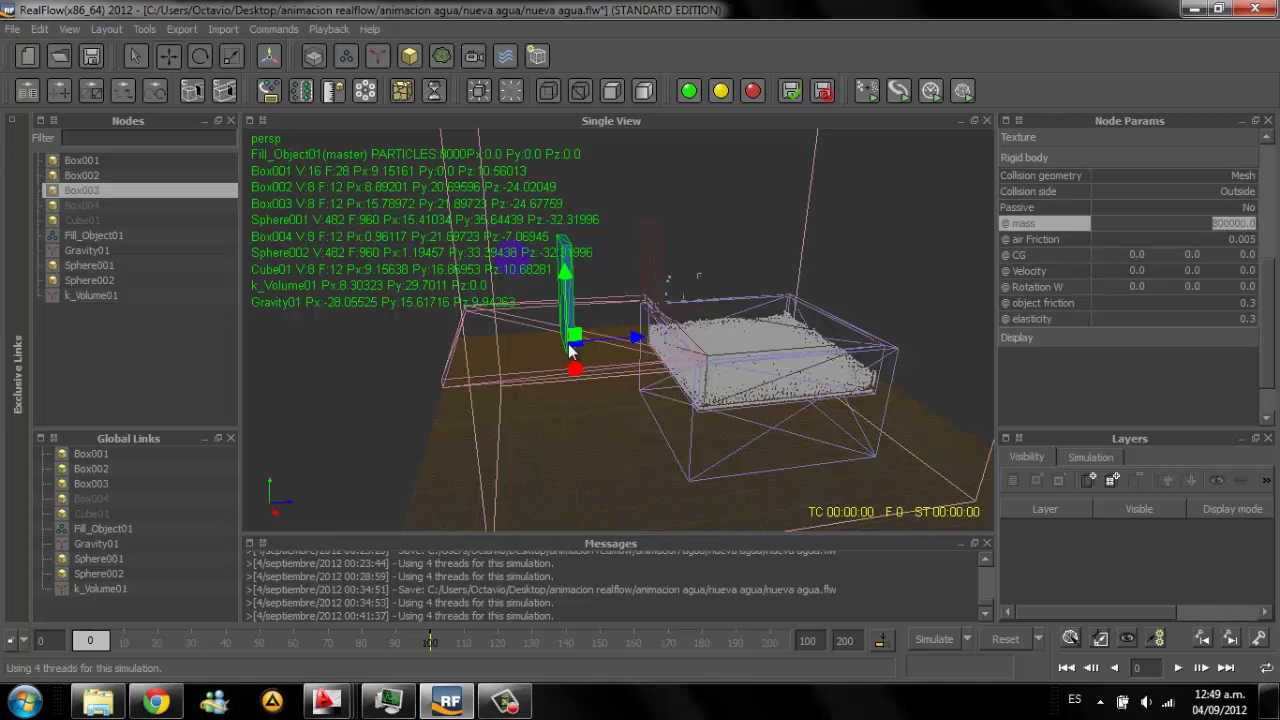
Step: Set Box003's mass to 200000, then 50000, save the scene and run the simulation
{"action": "type", "text": "2"}
{"action": "key", "text": "Return"}
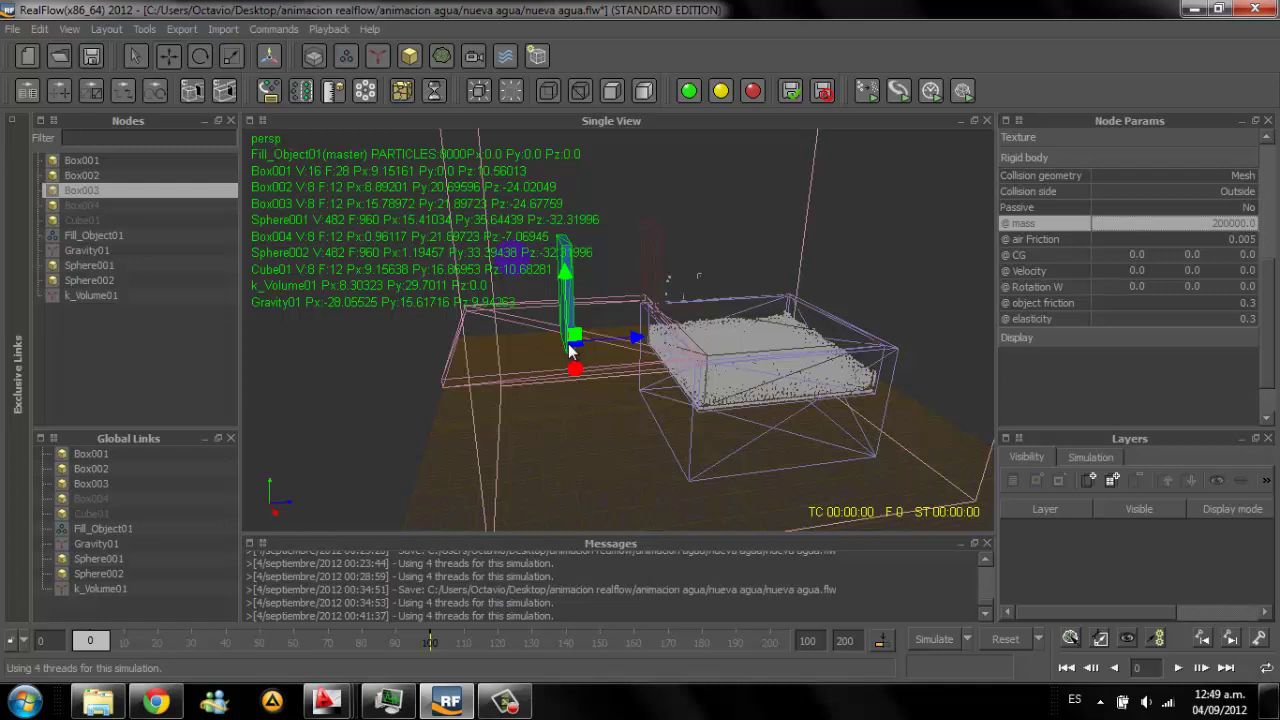
{"action": "double_click", "coordinate": [1230, 223]}
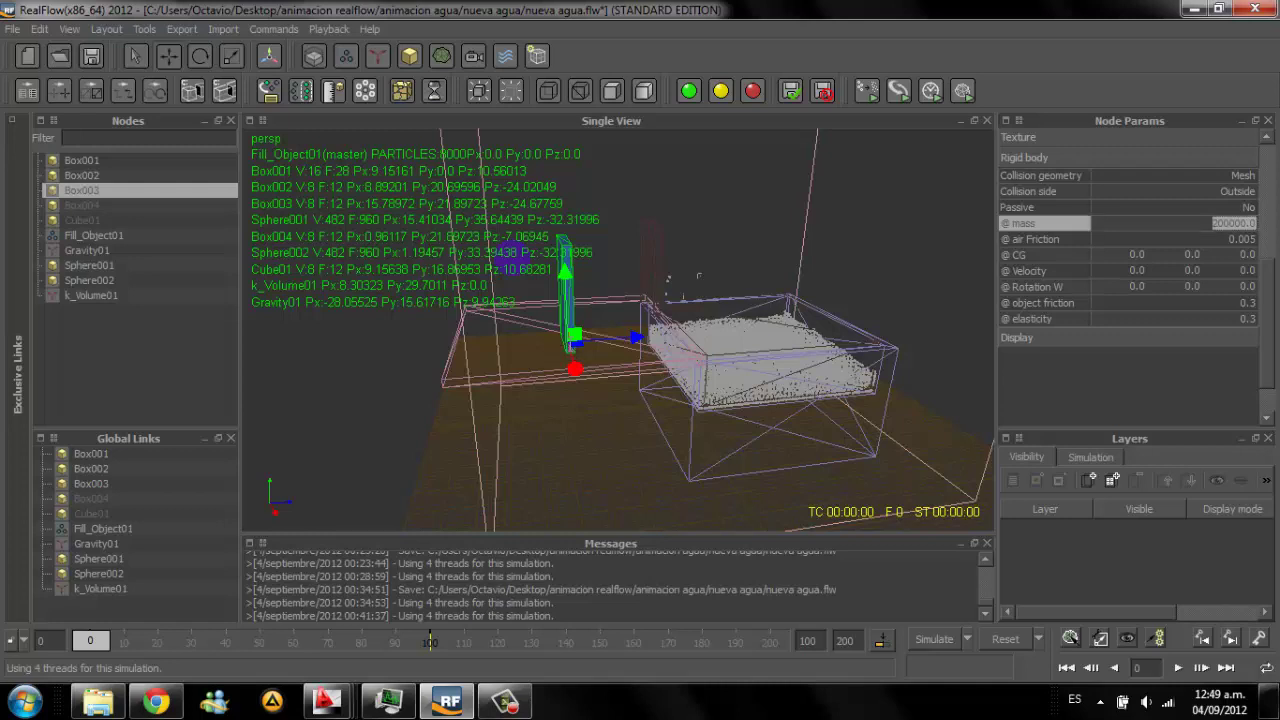
{"action": "type", "text": "50"}
{"action": "type", "text": "00"}
{"action": "key", "text": "Return"}
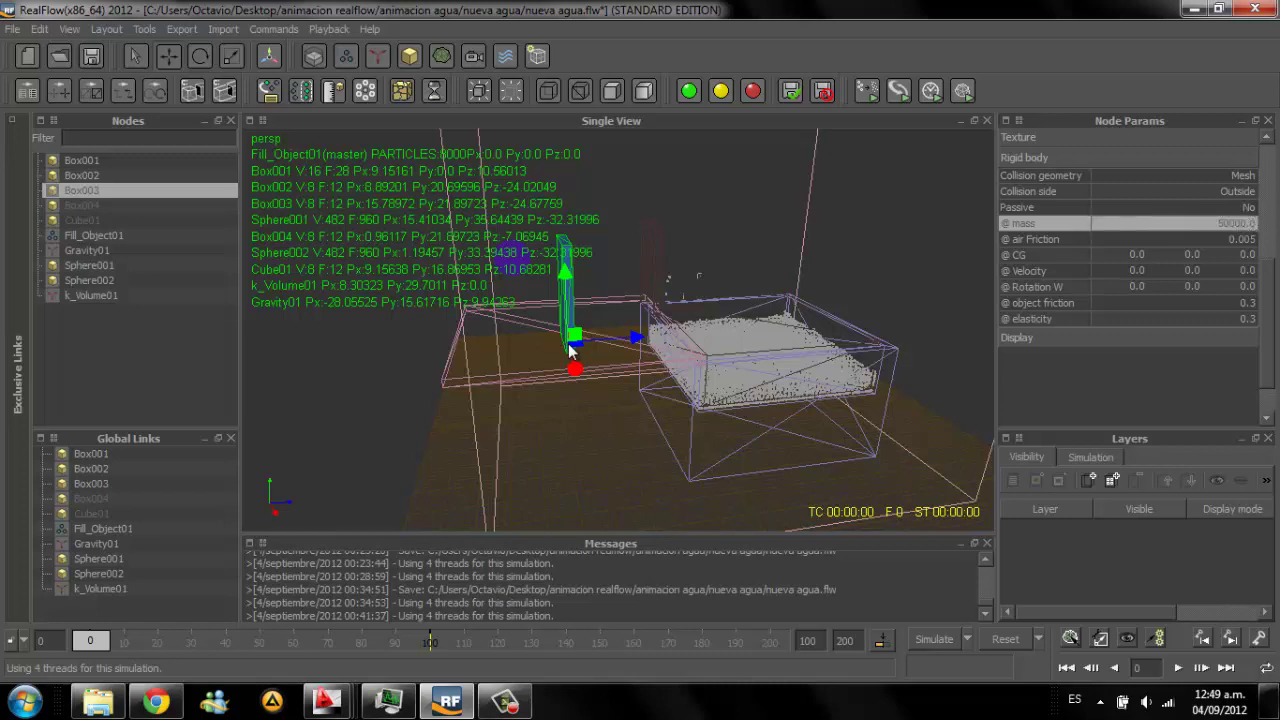
{"action": "key", "text": "ctrl+s"}
{"action": "left_click", "coordinate": [934, 639]}
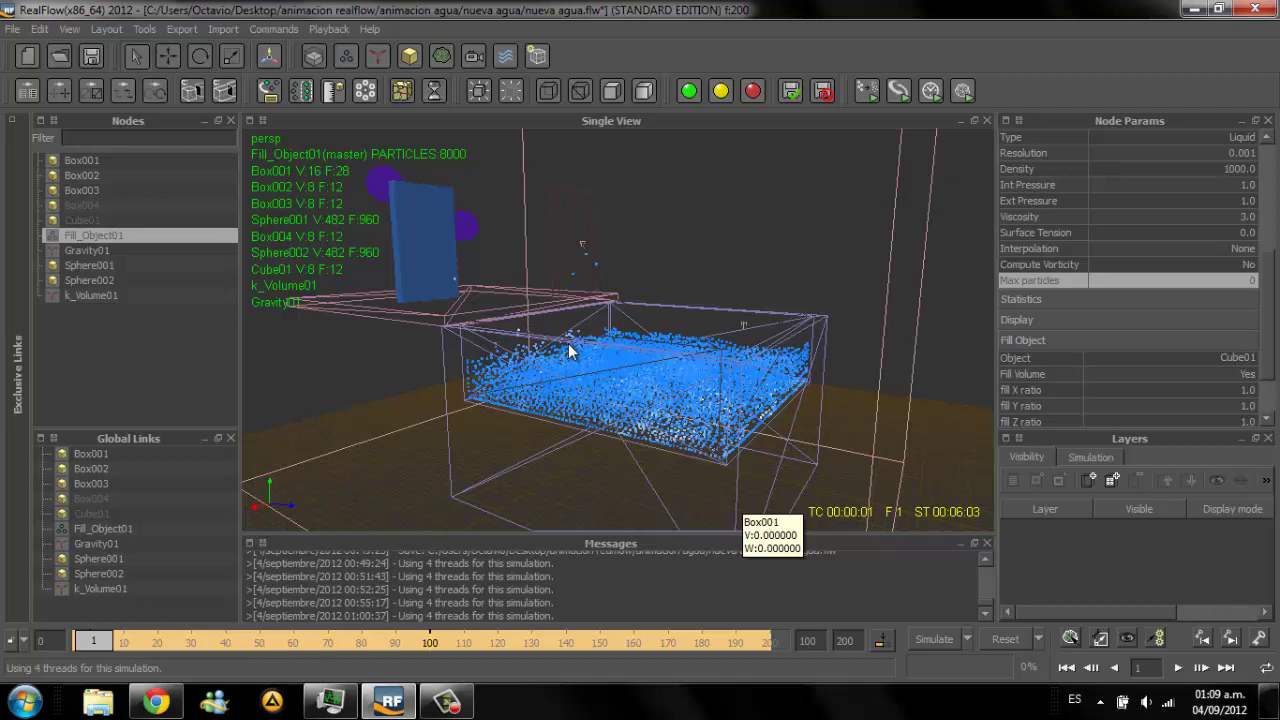
Step: Play back the simulation from a side-on view and select the falling board Box003
{"action": "left_click_drag", "start_coordinate": [568, 350], "coordinate": [568, 350], "text": "alt"}
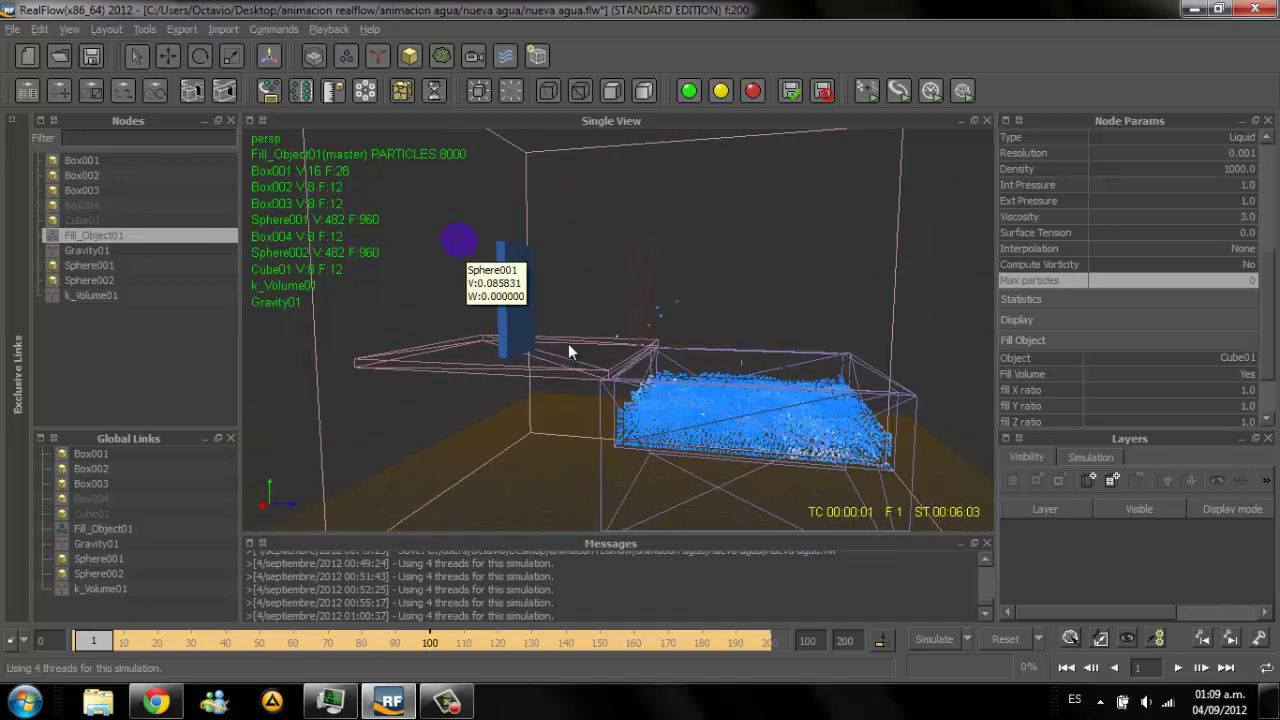
{"action": "left_click_drag", "start_coordinate": [568, 350], "coordinate": [568, 350], "text": "alt"}
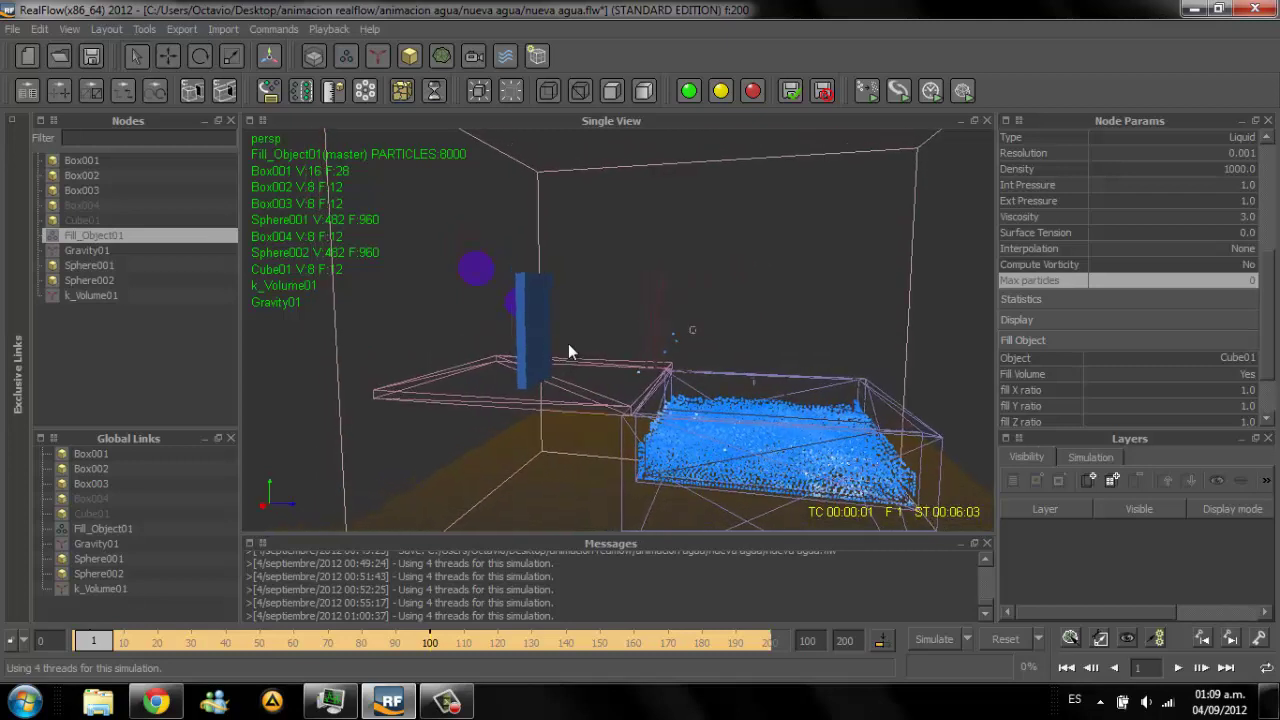
{"action": "left_click_drag", "start_coordinate": [568, 350], "coordinate": [568, 351], "text": "alt"}
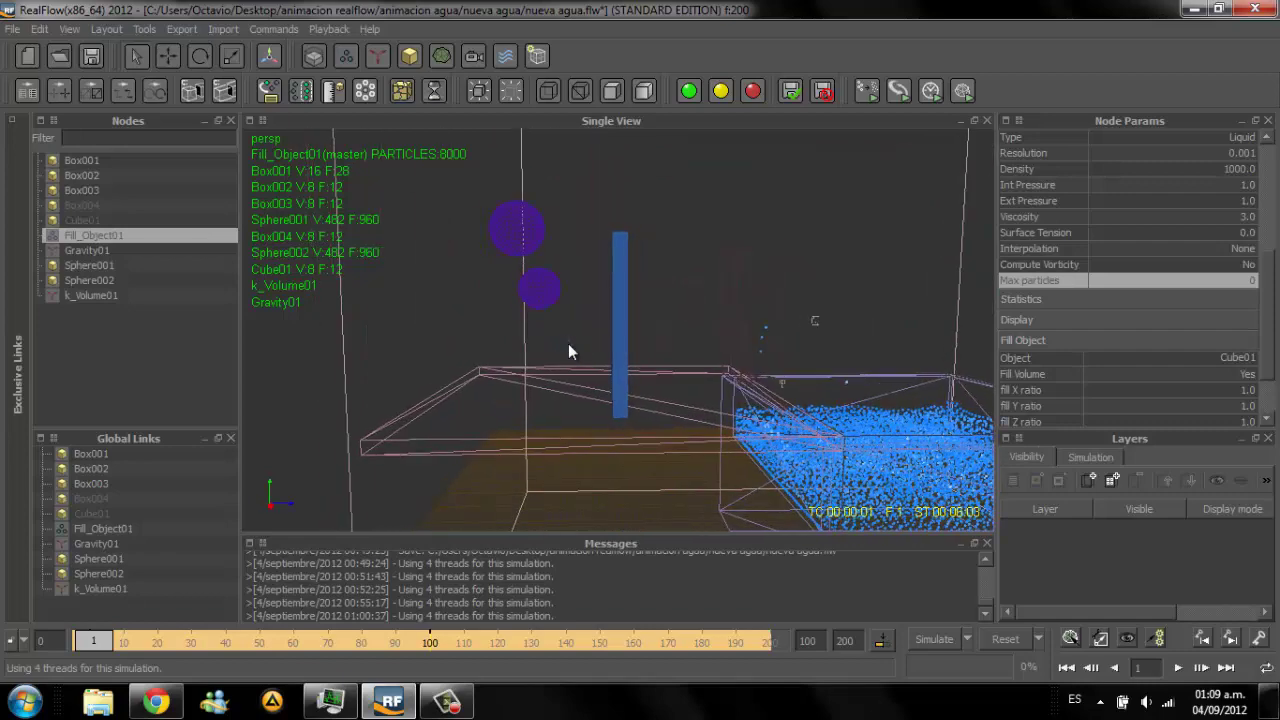
{"action": "key", "text": "space"}
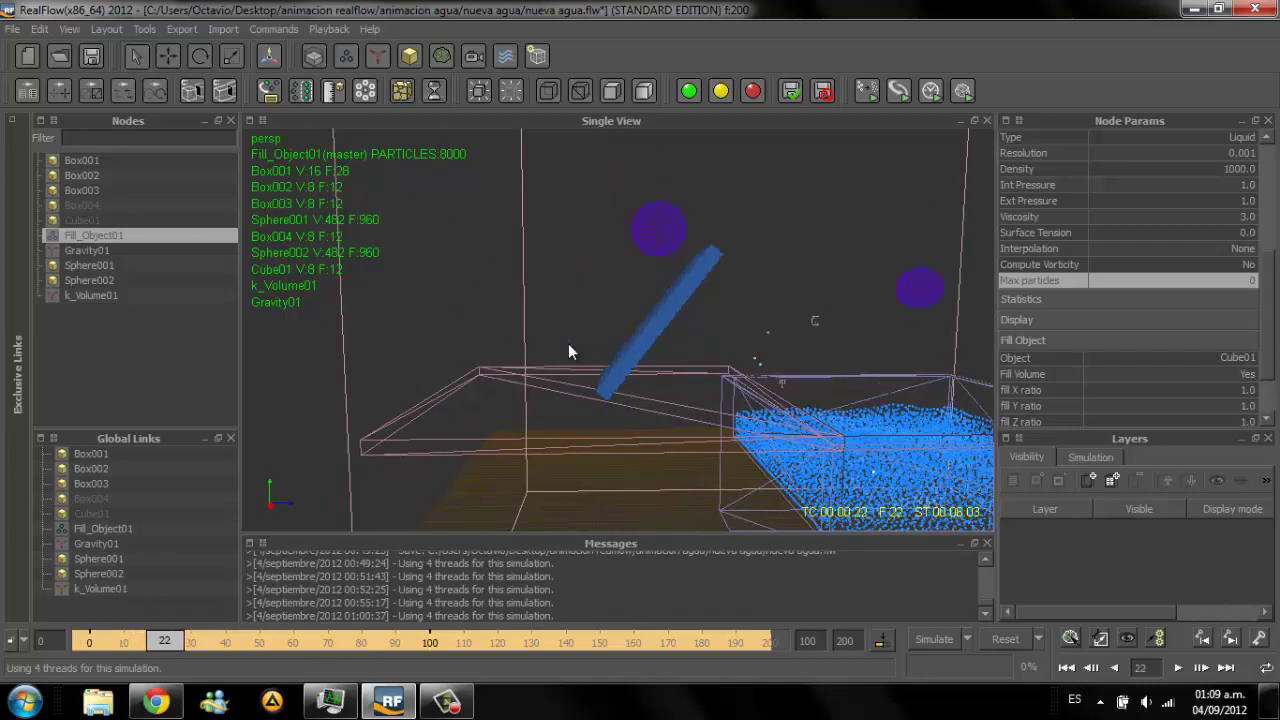
{"action": "left_click_drag", "start_coordinate": [568, 350], "coordinate": [568, 350], "text": "alt"}
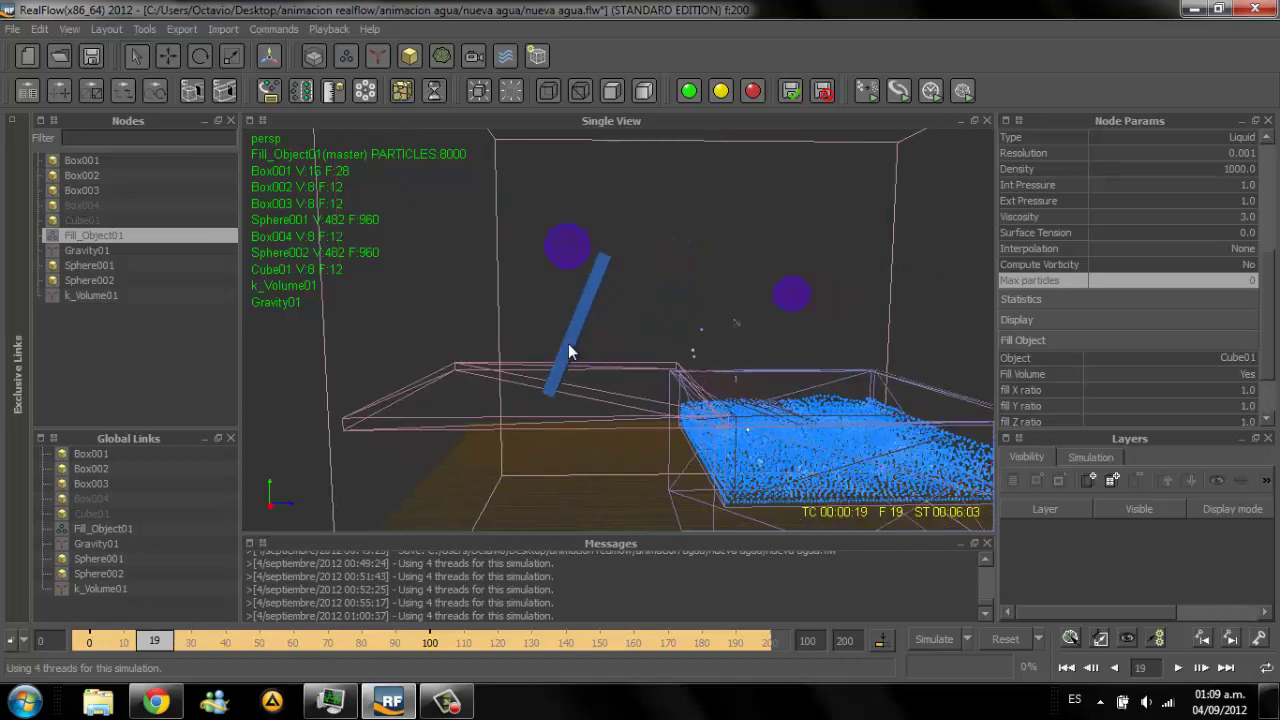
{"action": "left_click", "coordinate": [568, 350]}
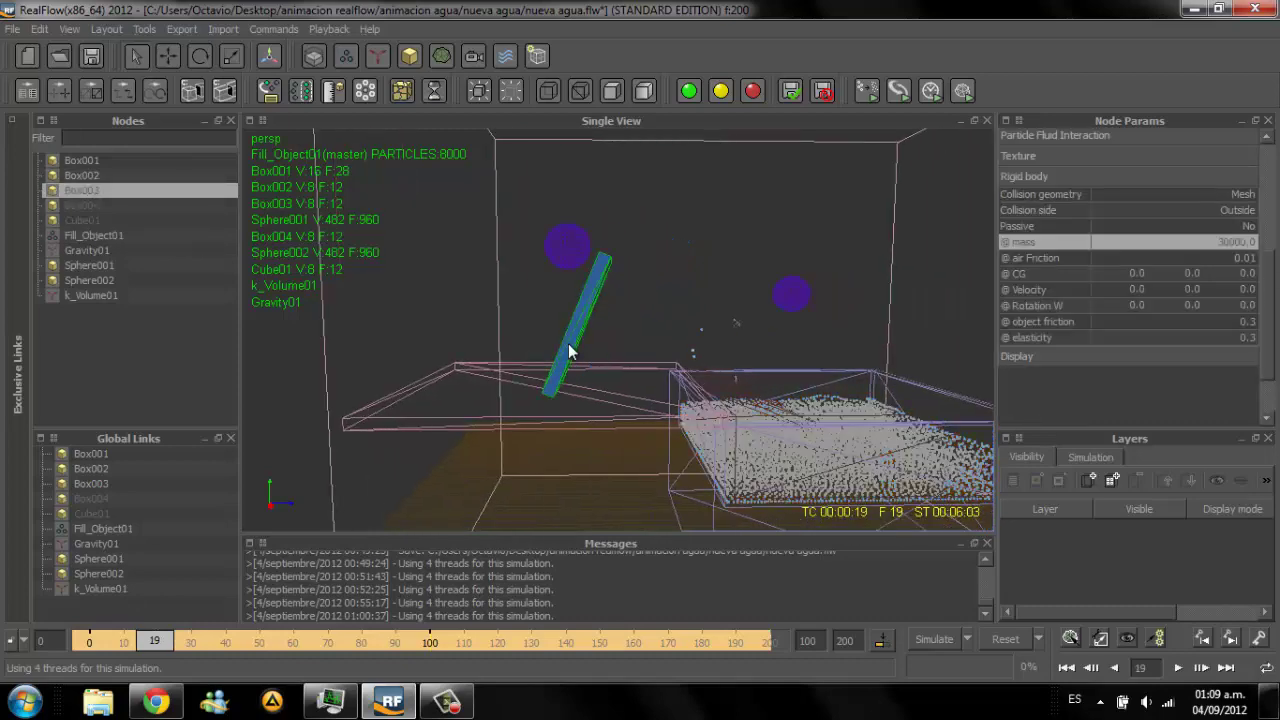
Step: Orbit closer to the board in the liquid and select the fluid Fill_Object01
{"action": "left_click_drag", "start_coordinate": [568, 351], "coordinate": [568, 351], "text": "alt"}
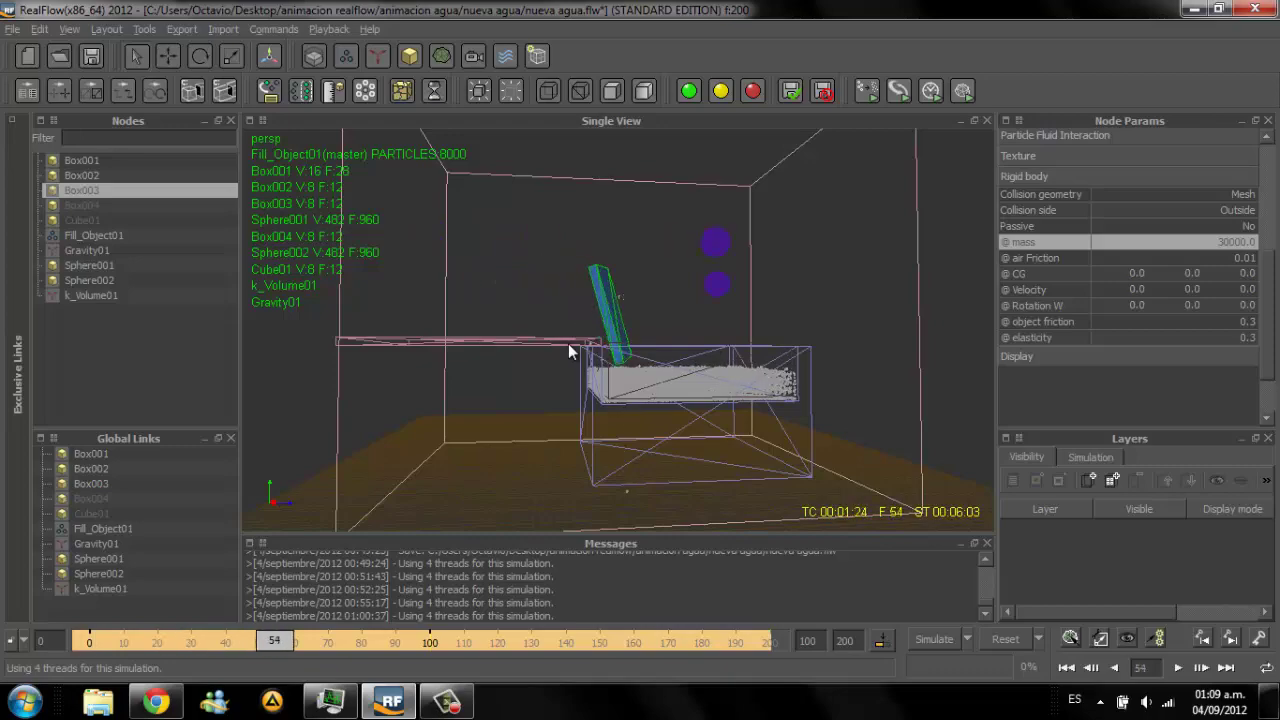
{"action": "left_click_drag", "start_coordinate": [568, 351], "coordinate": [568, 351], "text": "alt"}
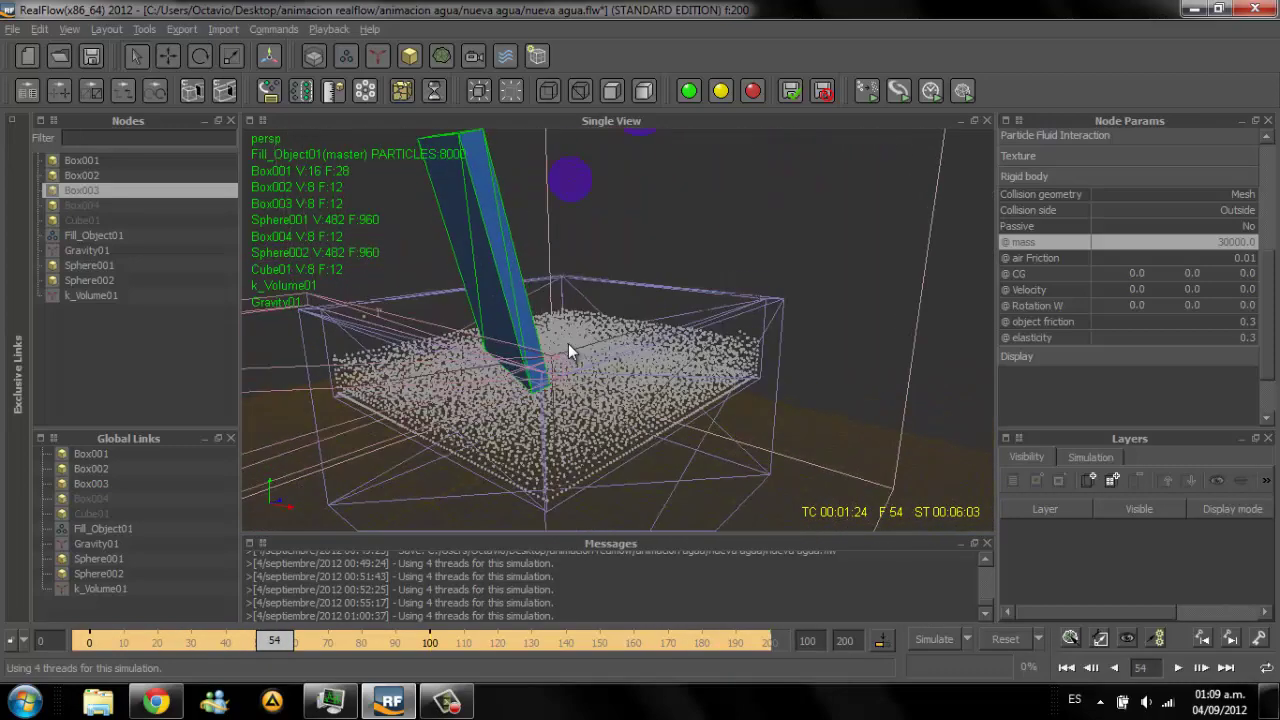
{"action": "right_click_drag", "start_coordinate": [568, 351], "coordinate": [708, 330]}
{"action": "key", "text": "Escape"}
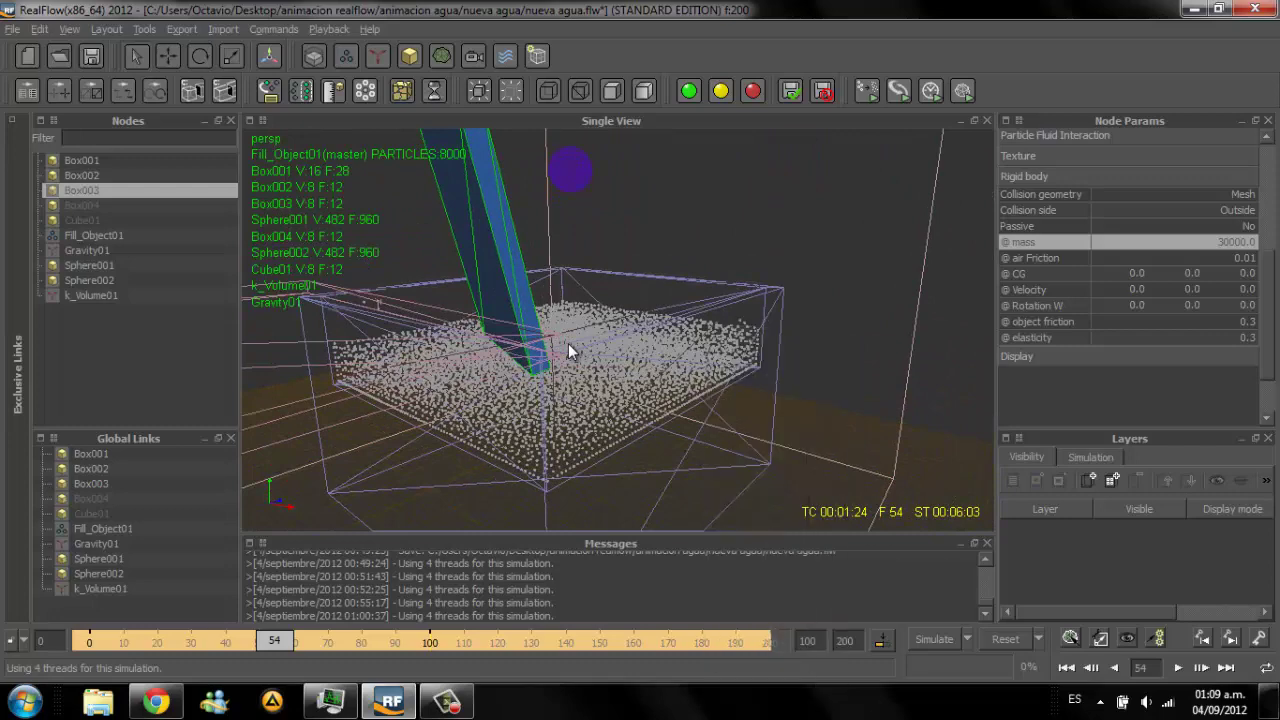
{"action": "left_click_drag", "start_coordinate": [568, 351], "coordinate": [567, 343], "text": "alt"}
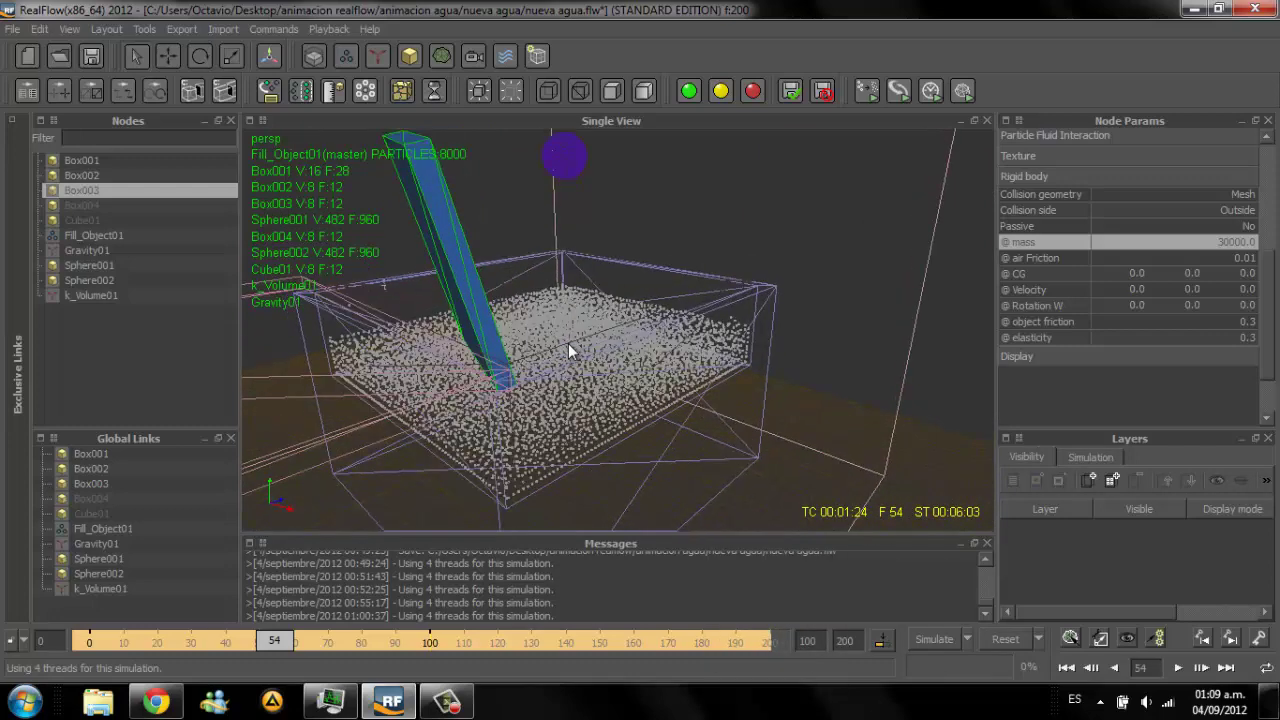
{"action": "left_click", "coordinate": [568, 351]}
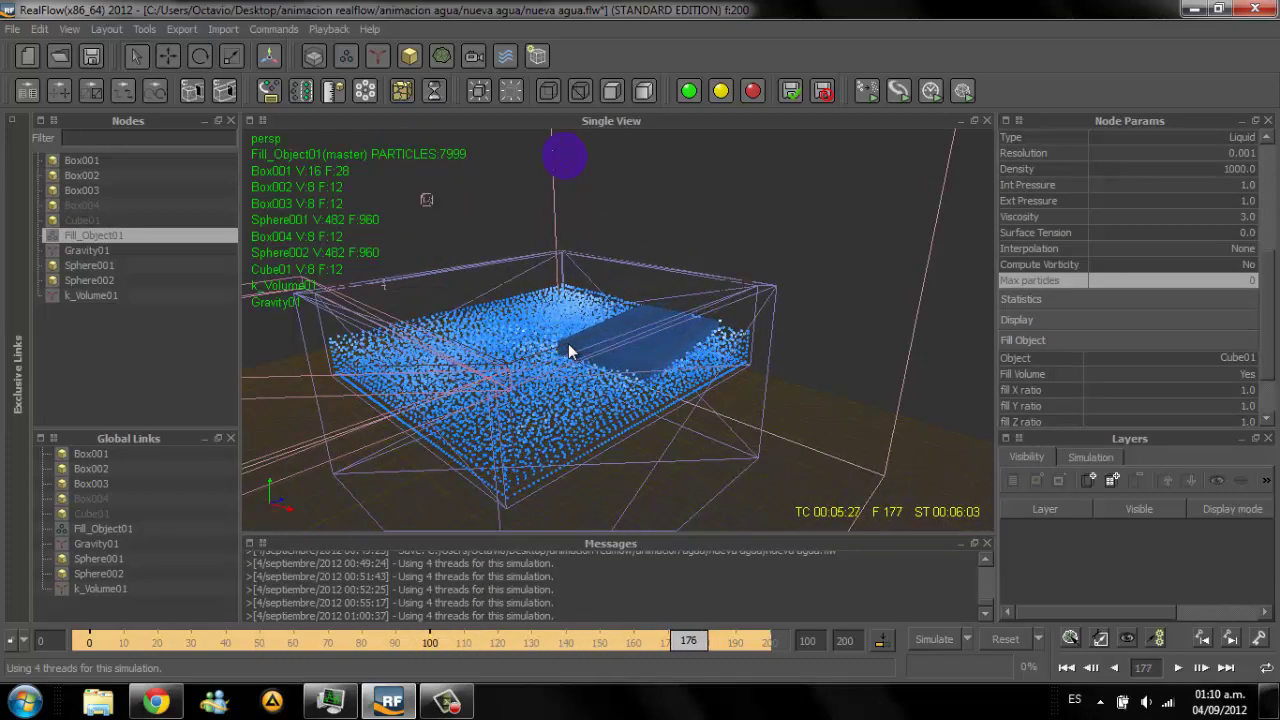
Step: Zoom the viewport in and back out around the filled tank and upright board
{"action": "scroll", "coordinate": [568, 351], "scroll_direction": "up", "scroll_amount": 5}
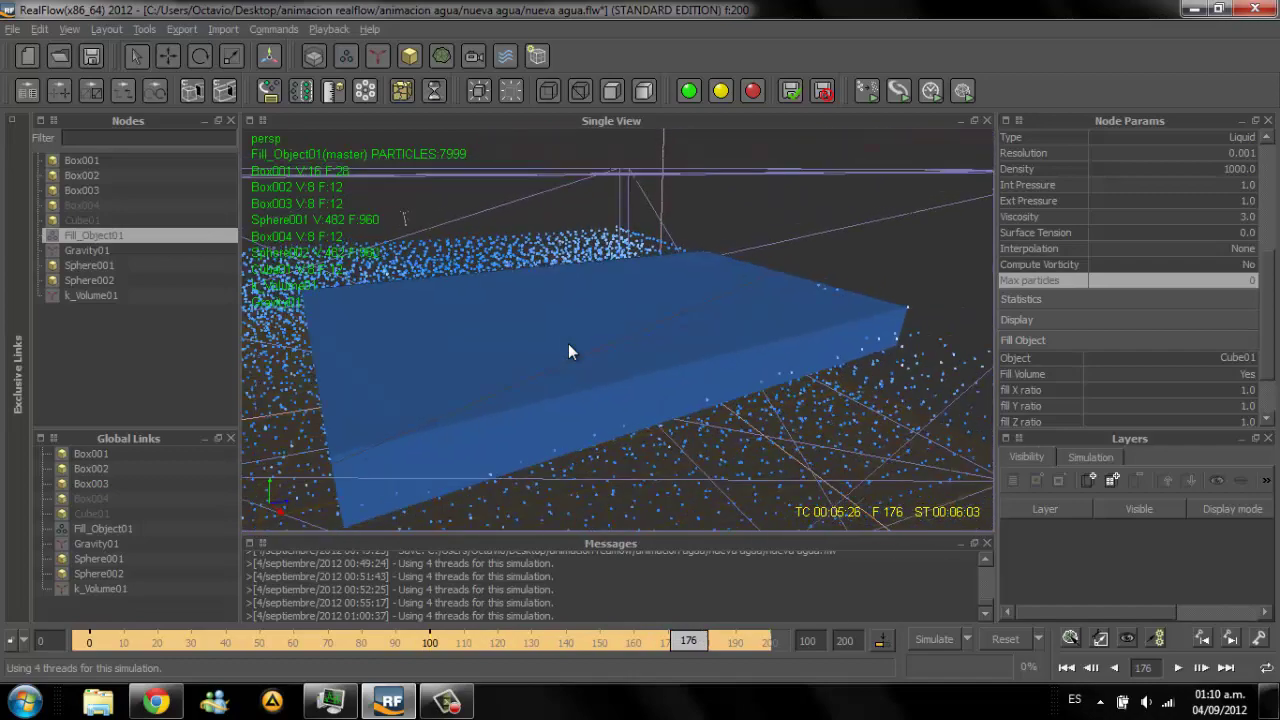
{"action": "scroll", "coordinate": [568, 351], "scroll_direction": "down", "scroll_amount": 5}
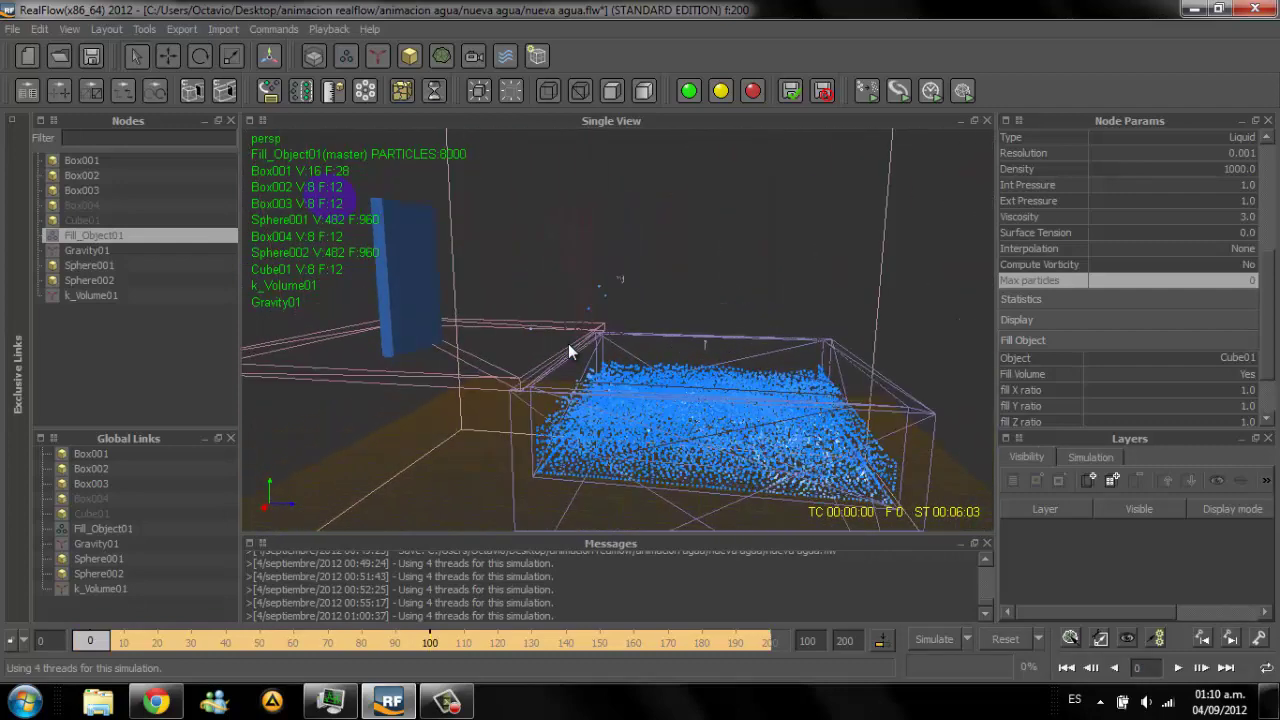
Step: Set Box004's Node Params Simulation to Active
{"action": "key", "text": "Up"}
{"action": "key", "text": "Up"}
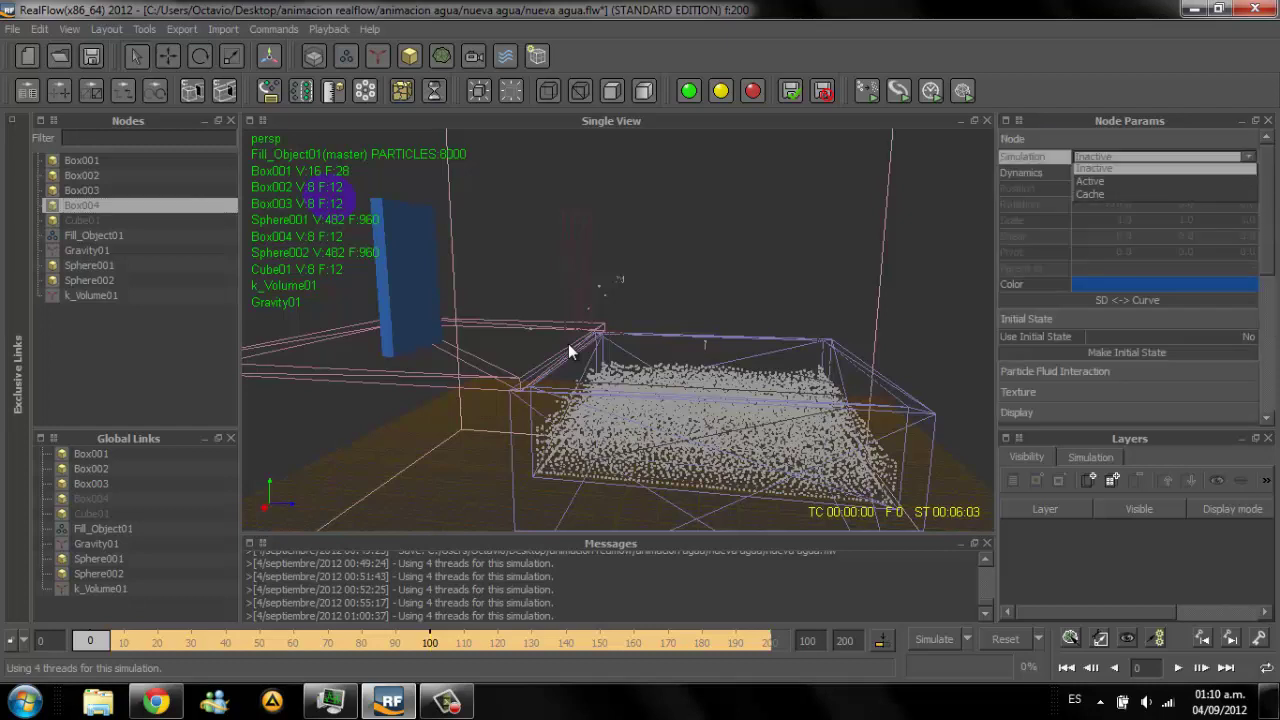
{"action": "key", "text": "Down"}
{"action": "key", "text": "Return"}
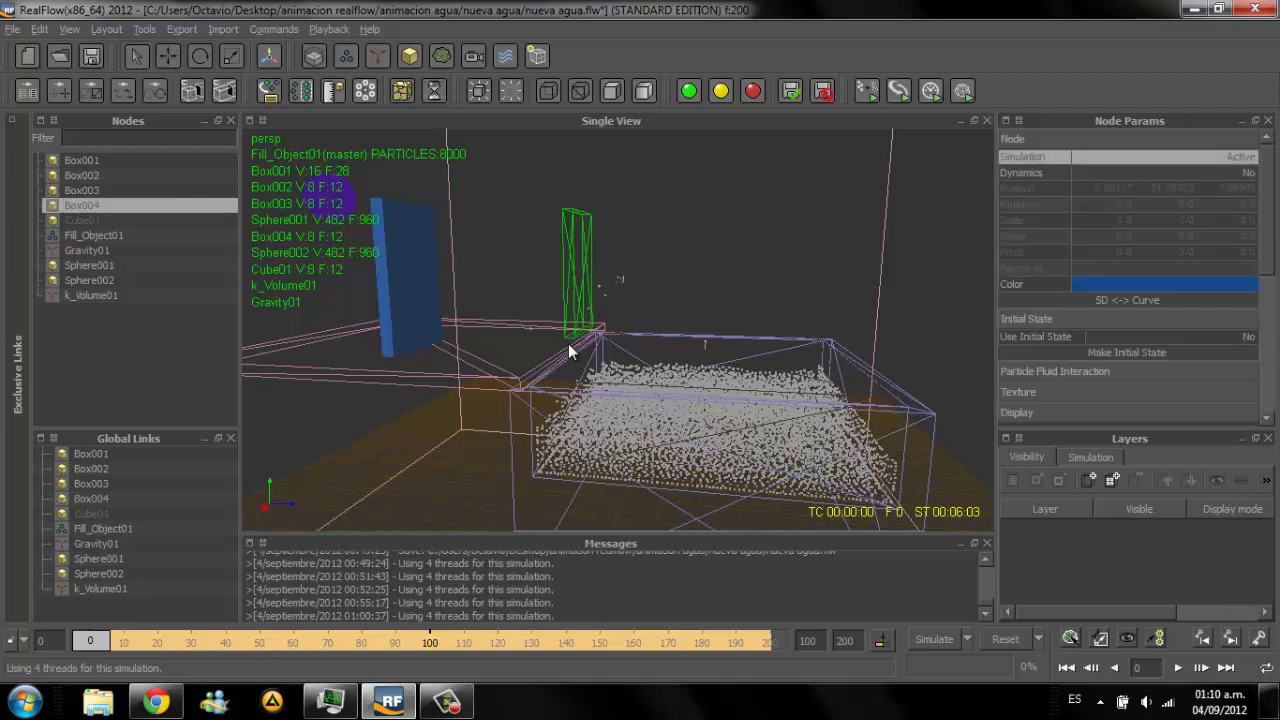
{"action": "left_click_drag", "start_coordinate": [568, 350], "coordinate": [570, 351], "text": "alt"}
Step: Set Box004's Dynamics option to No
{"action": "left_click", "coordinate": [1165, 172]}
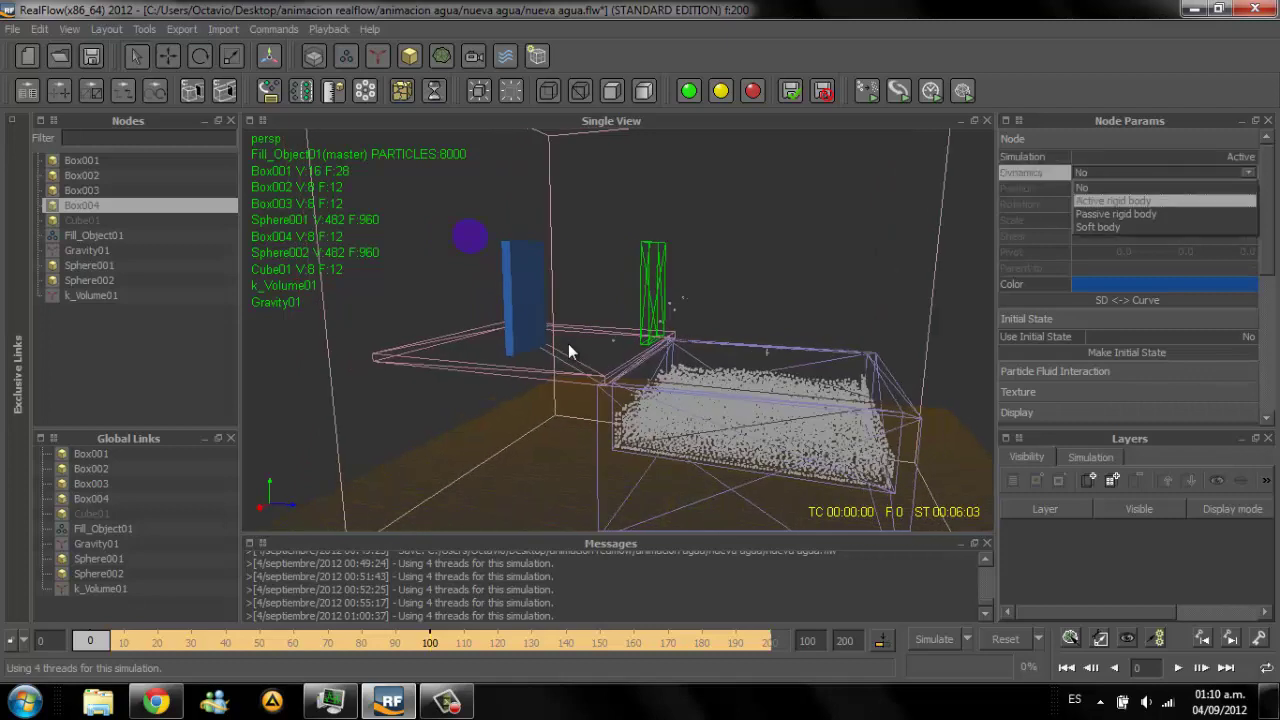
{"action": "key", "text": "Down"}
{"action": "key", "text": "Return"}
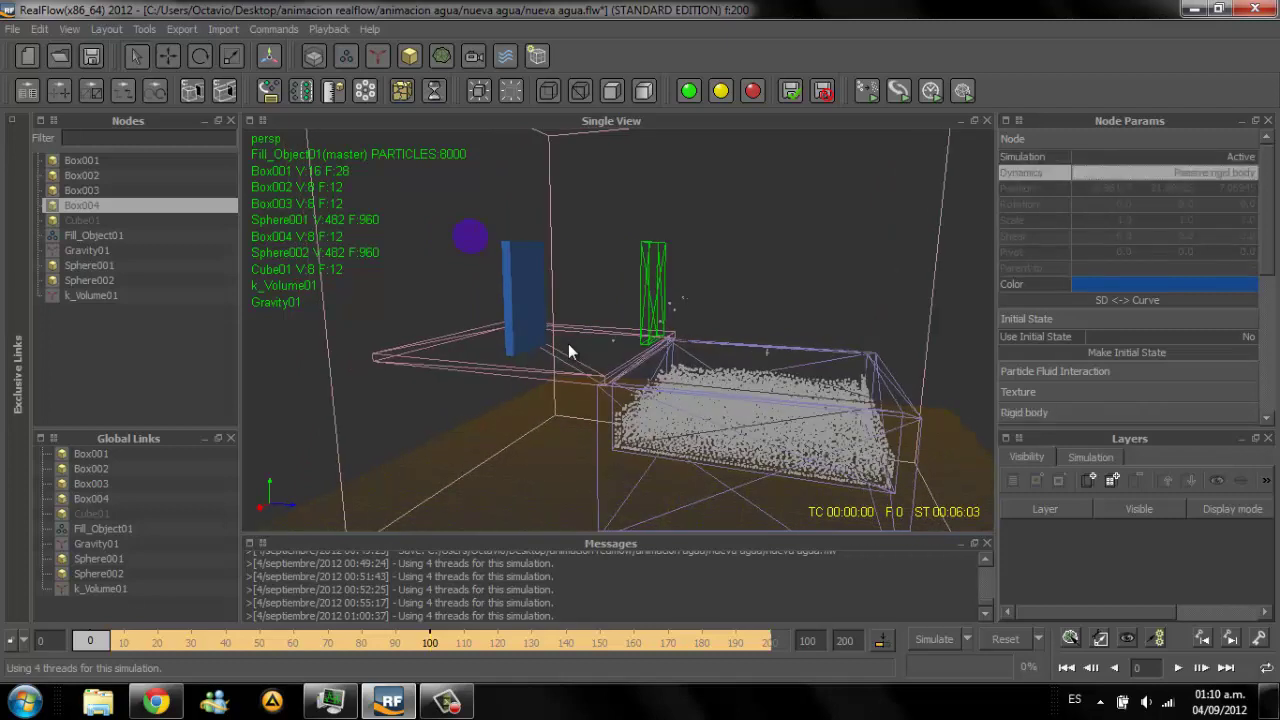
{"action": "left_click_drag", "start_coordinate": [568, 350], "coordinate": [568, 350], "text": "alt"}
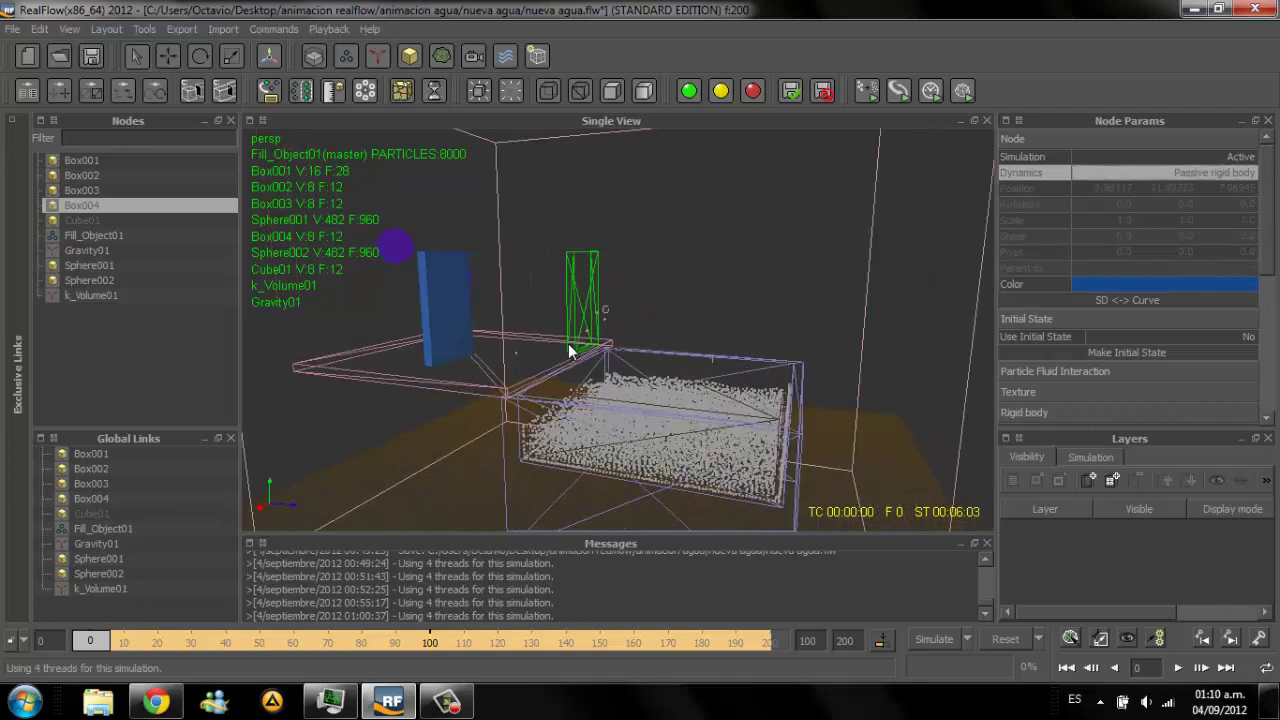
{"action": "key", "text": "space"}
{"action": "key", "text": "Up"}
{"action": "key", "text": "Up"}
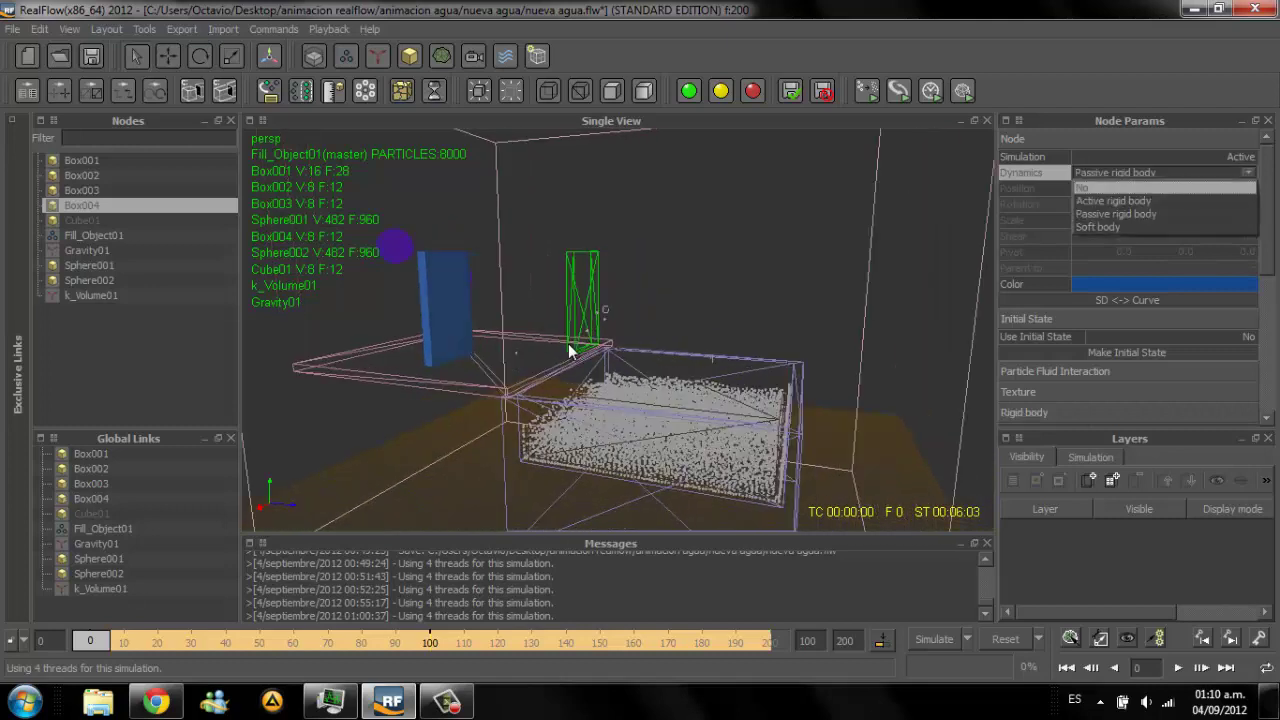
{"action": "key", "text": "Return"}
Step: Select Sphere002 and save the nueva agua.flw scene
{"action": "left_click", "coordinate": [568, 350]}
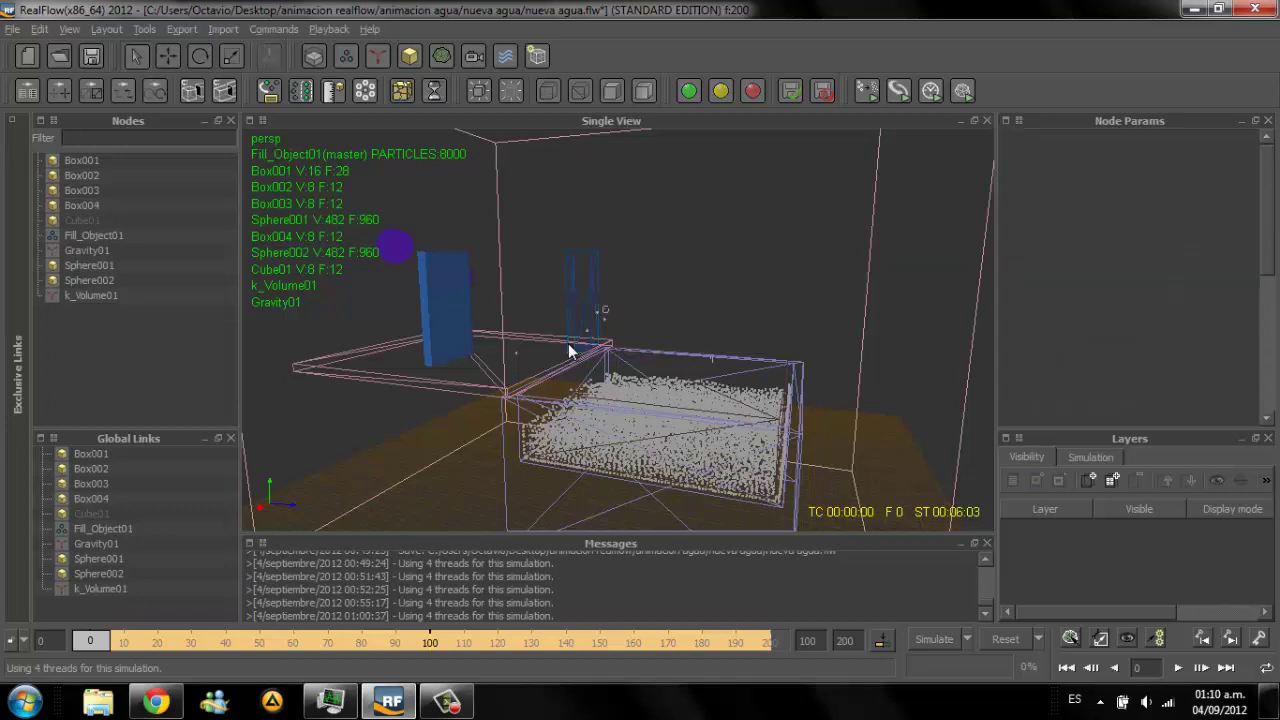
{"action": "left_click_drag", "start_coordinate": [568, 350], "coordinate": [568, 350], "text": "alt"}
{"action": "left_click", "coordinate": [568, 350]}
{"action": "key", "text": "ctrl+s"}
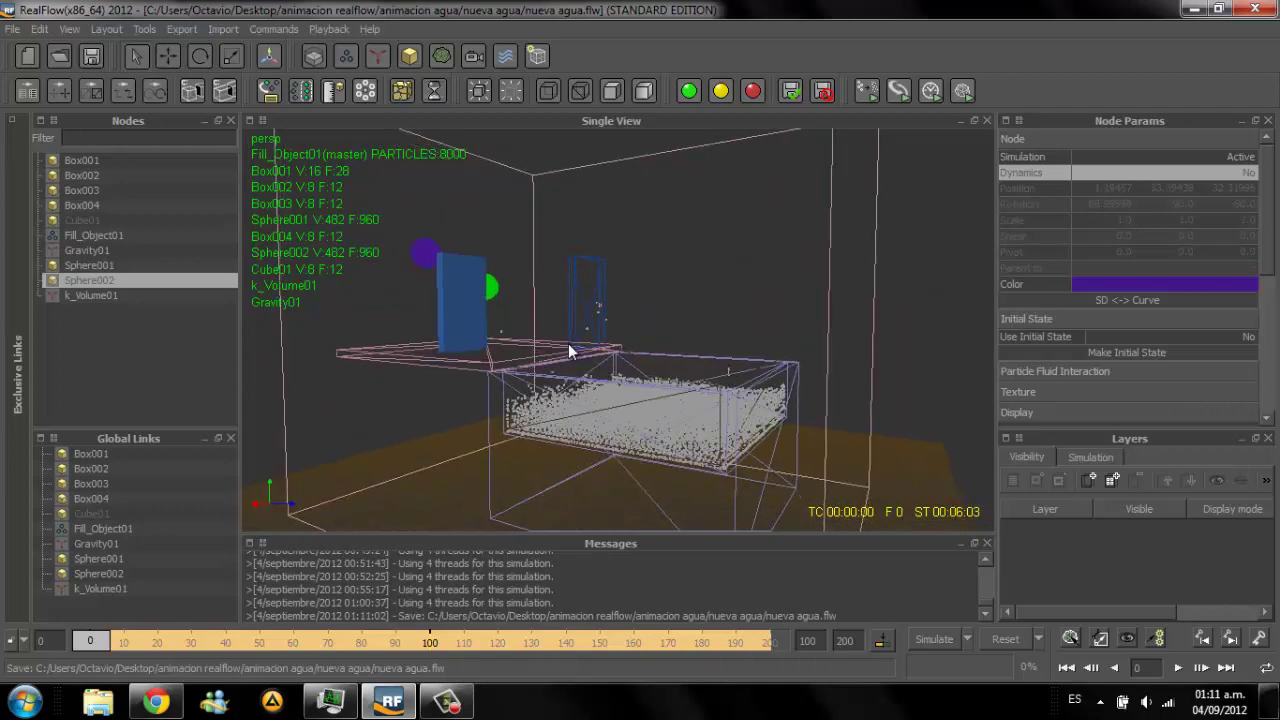
Step: Reset the cached simulation, confirm clearing it, and re-simulate to frame 200
{"action": "key", "text": "ctrl+Home"}
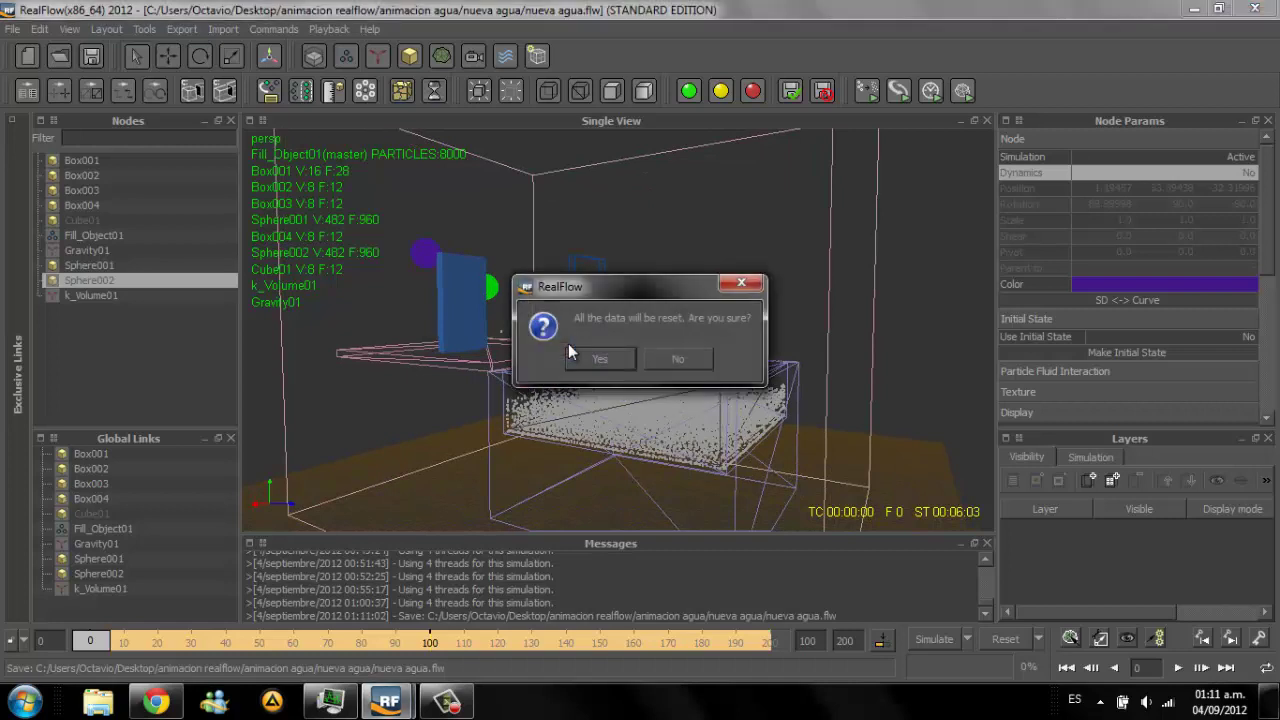
{"action": "key", "text": "Return"}
{"action": "left_click_drag", "start_coordinate": [568, 350], "coordinate": [568, 350], "text": "alt"}
{"action": "key", "text": "ctrl+a"}
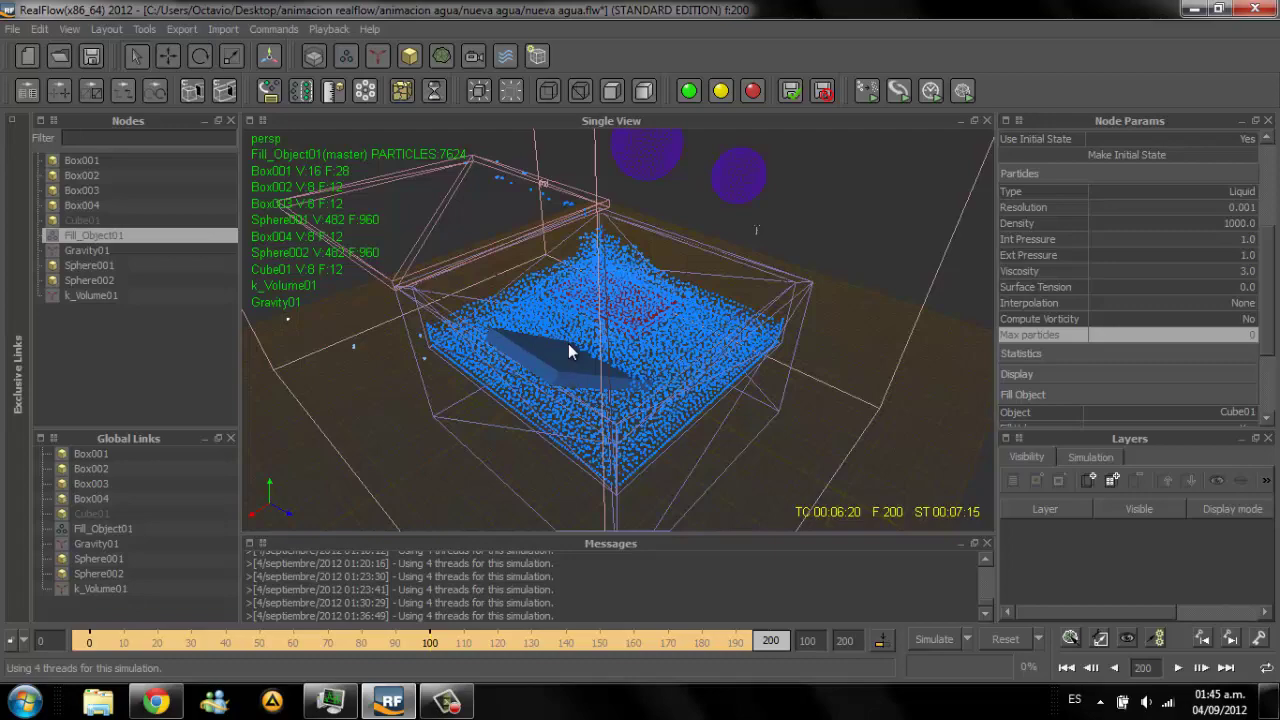
Step: Inspect Box001, Cube01 and the blue board Box003's rigid-body settings, then rewind to frame 0
{"action": "left_click_drag", "start_coordinate": [568, 351], "coordinate": [568, 351], "text": "alt"}
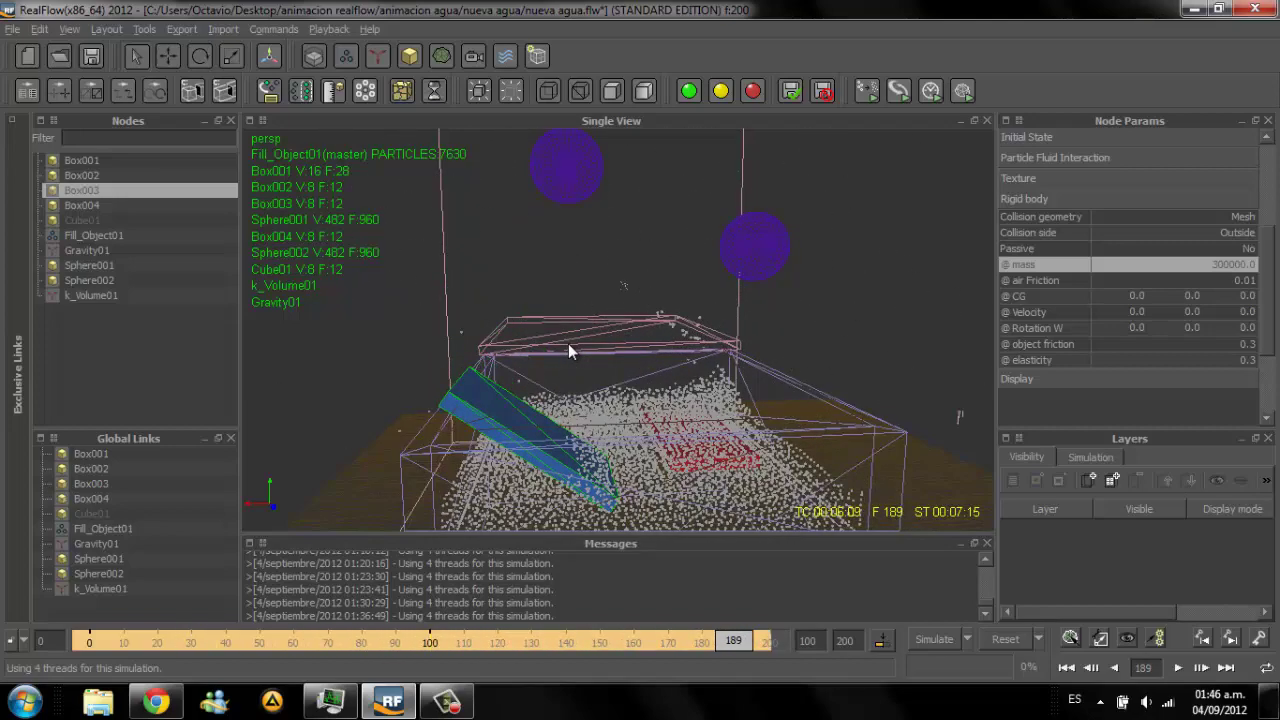
{"action": "left_click_drag", "start_coordinate": [568, 350], "coordinate": [568, 350], "text": "alt"}
{"action": "left_click", "coordinate": [568, 350]}
{"action": "left_click", "coordinate": [568, 350]}
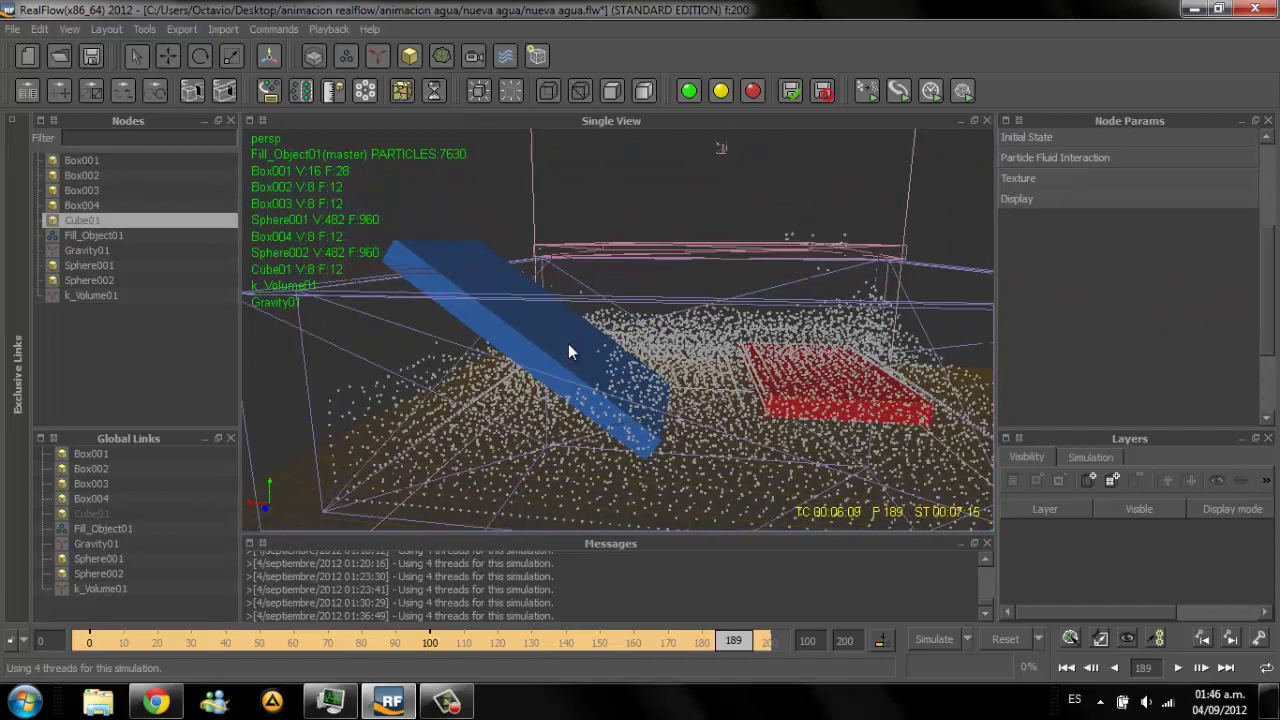
{"action": "left_click", "coordinate": [568, 350]}
{"action": "key", "text": "Home"}
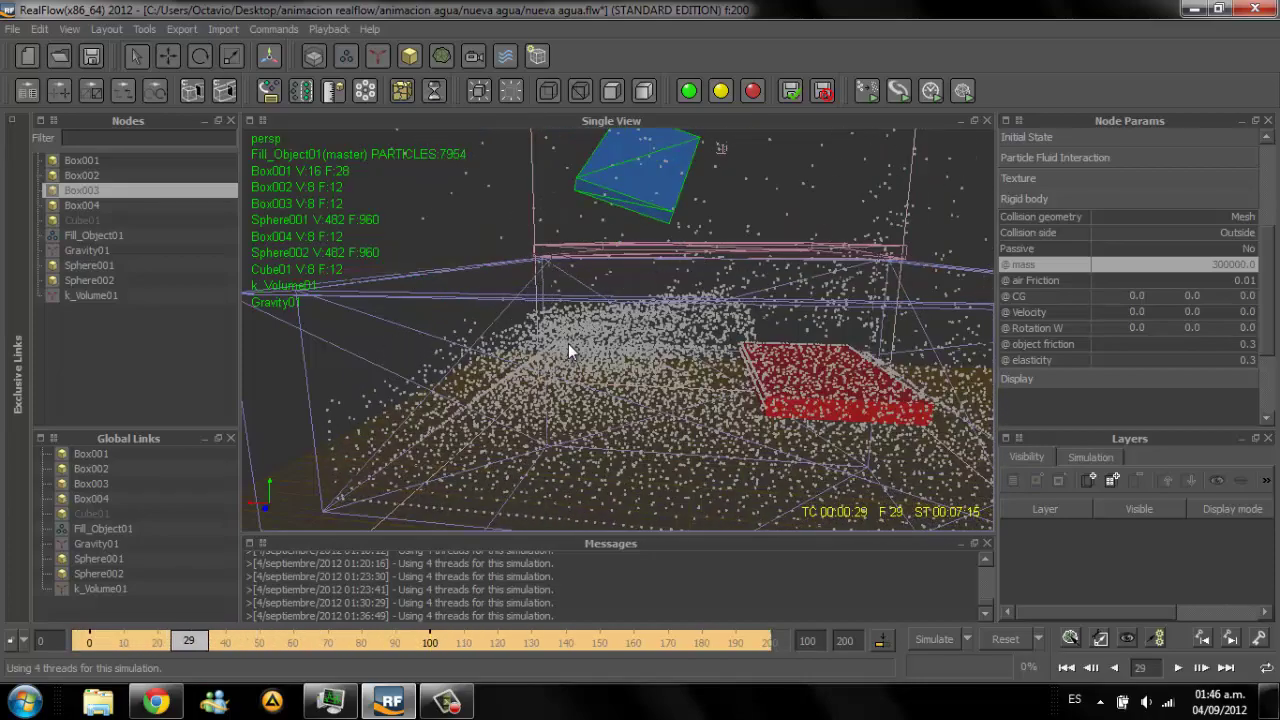
Step: Orbit around the tank and step a few frames back and forth through the simulation
{"action": "left_click_drag", "start_coordinate": [720, 148], "coordinate": [826, 158], "text": "alt"}
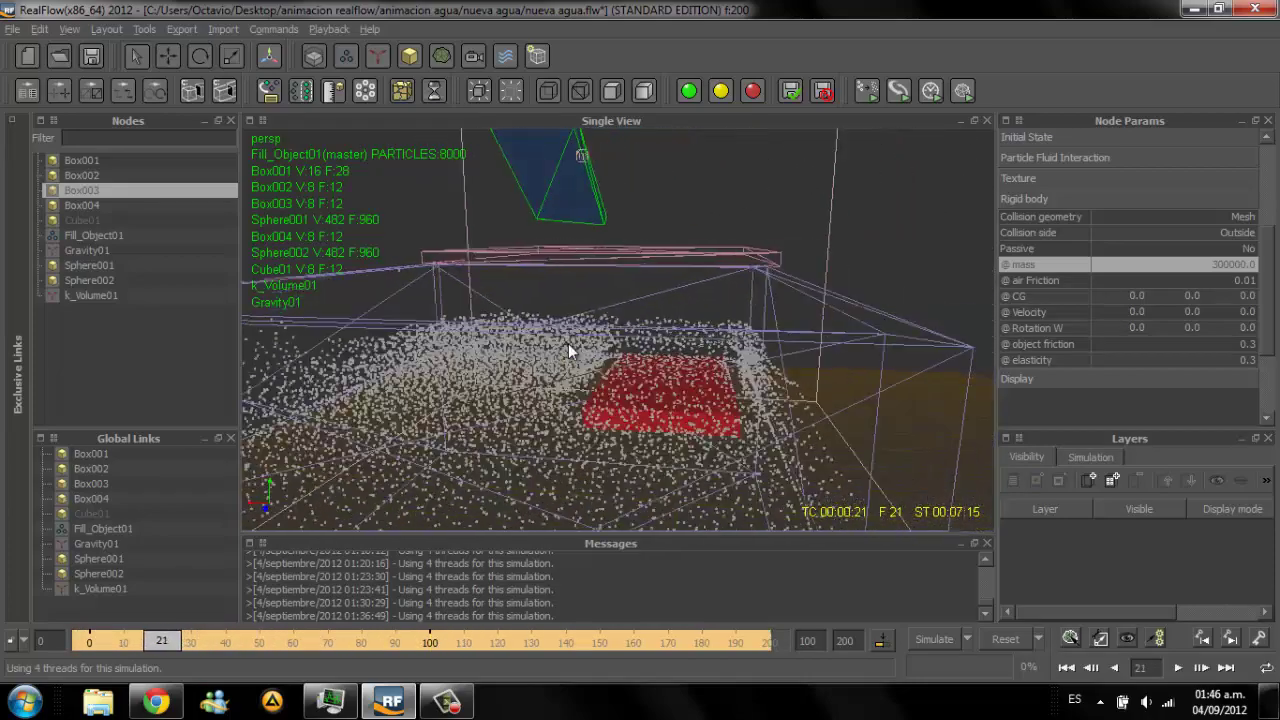
{"action": "left_click_drag", "start_coordinate": [568, 350], "coordinate": [568, 350], "text": "alt"}
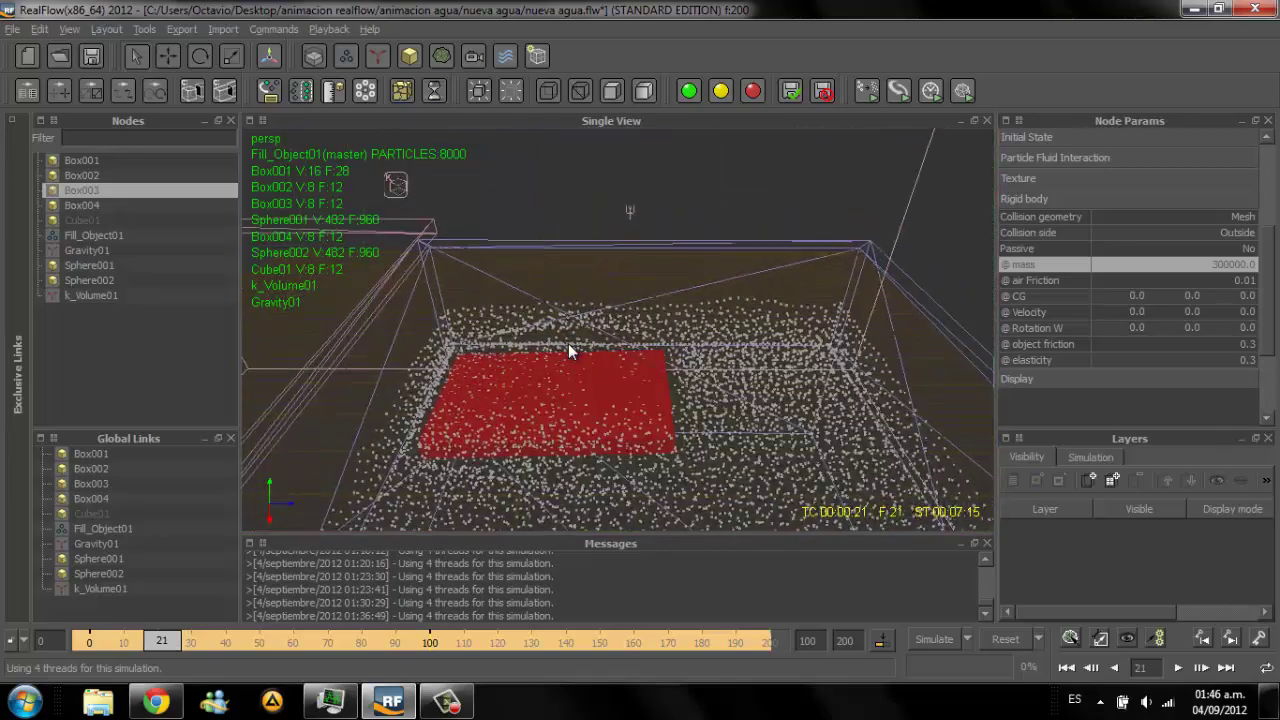
{"action": "left_click_drag", "start_coordinate": [568, 350], "coordinate": [568, 350], "text": "alt"}
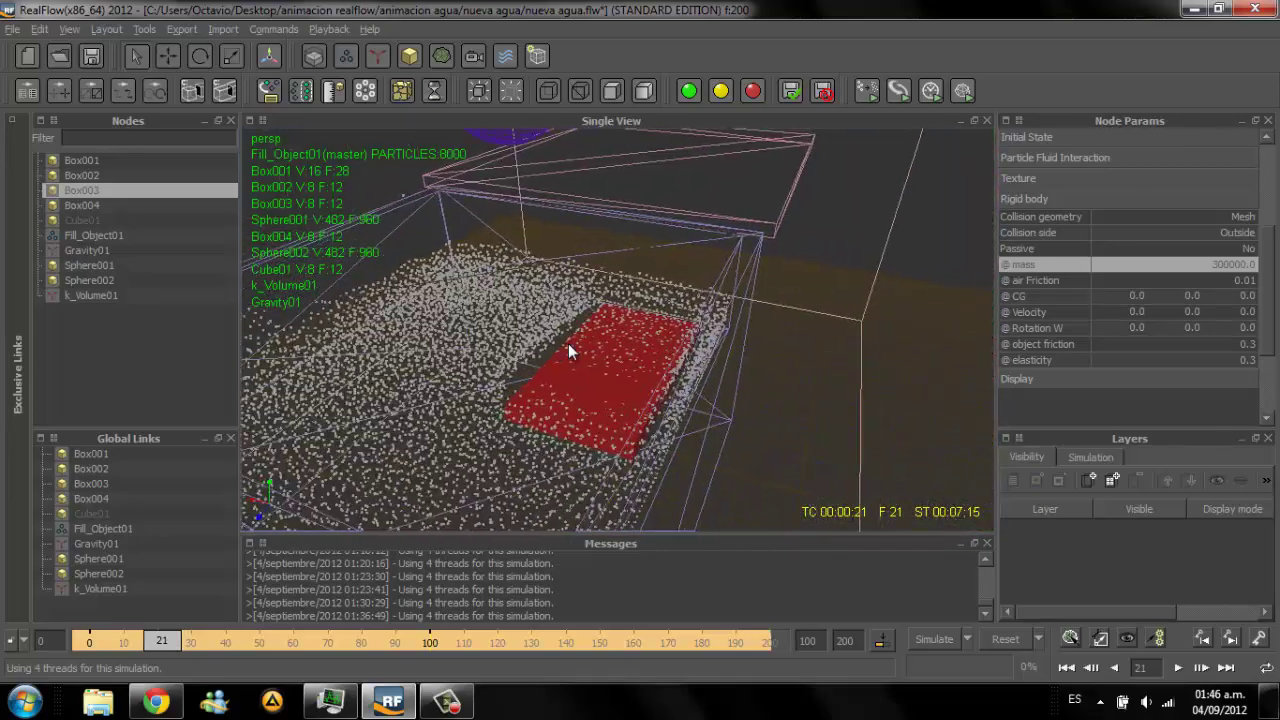
{"action": "key", "text": "Right"}
{"action": "key", "text": "Right"}
{"action": "key", "text": "Right"}
{"action": "key", "text": "Left"}
{"action": "key", "text": "Left"}
{"action": "key", "text": "Left"}
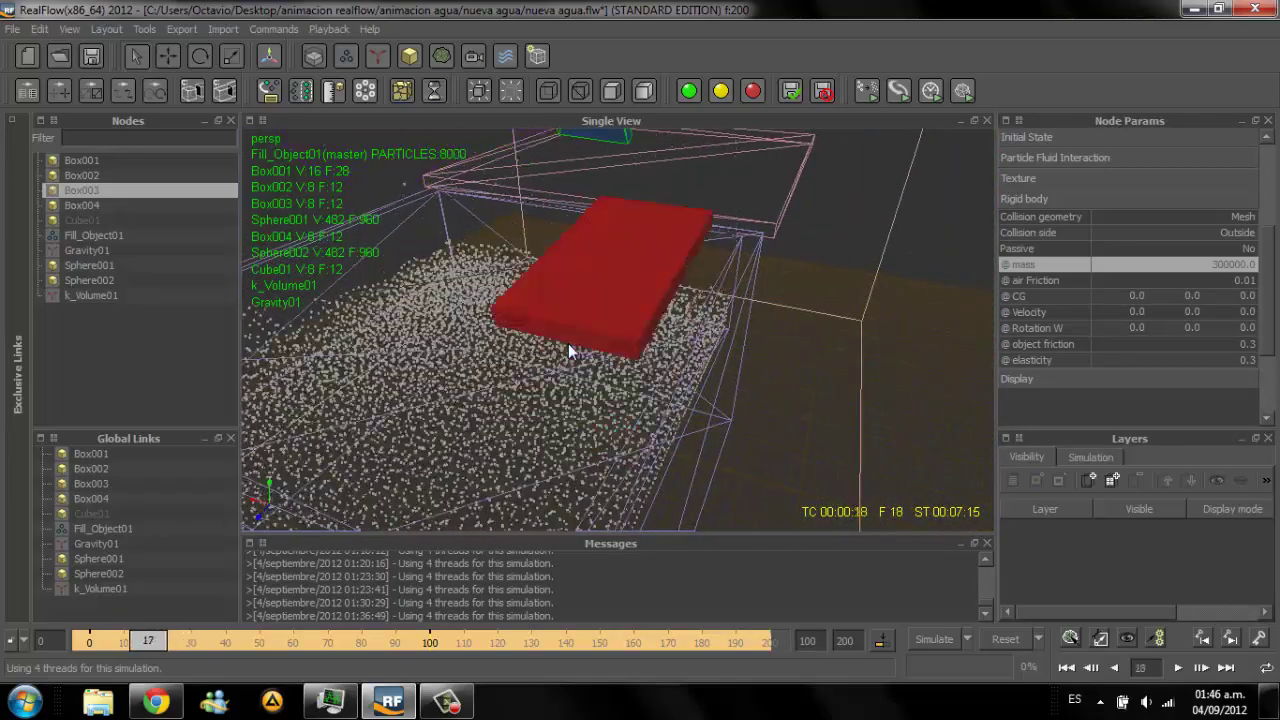
{"action": "key", "text": "Left"}
{"action": "key", "text": "Left"}
{"action": "key", "text": "Left"}
{"action": "key", "text": "Right"}
{"action": "key", "text": "Right"}
{"action": "key", "text": "Right"}
{"action": "key", "text": "Right"}
{"action": "key", "text": "Right"}
{"action": "key", "text": "Right"}
{"action": "key", "text": "Right"}
{"action": "key", "text": "Right"}
{"action": "key", "text": "Right"}
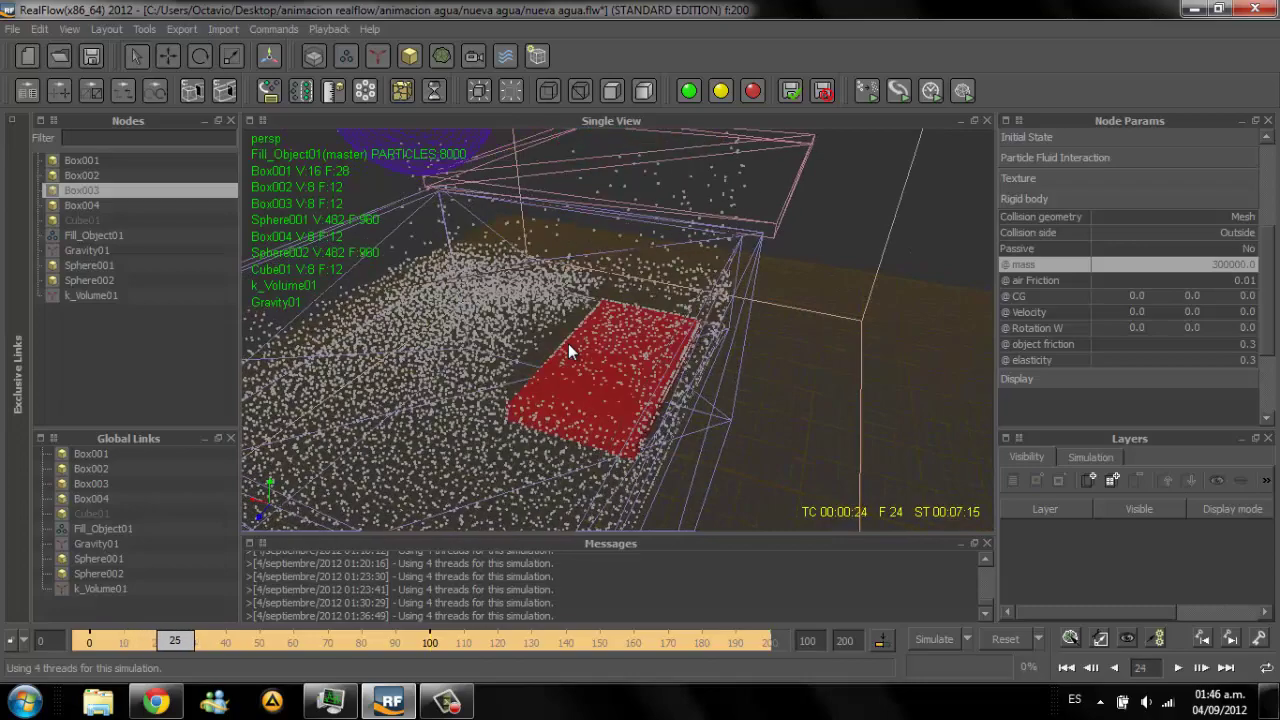
{"action": "key", "text": "Right"}
{"action": "key", "text": "Right"}
{"action": "key", "text": "Right"}
{"action": "key", "text": "Right"}
{"action": "key", "text": "Right"}
{"action": "key", "text": "Right"}
{"action": "key", "text": "Right"}
{"action": "key", "text": "Right"}
{"action": "key", "text": "Right"}
{"action": "key", "text": "Right"}
{"action": "key", "text": "Right"}
{"action": "key", "text": "Right"}
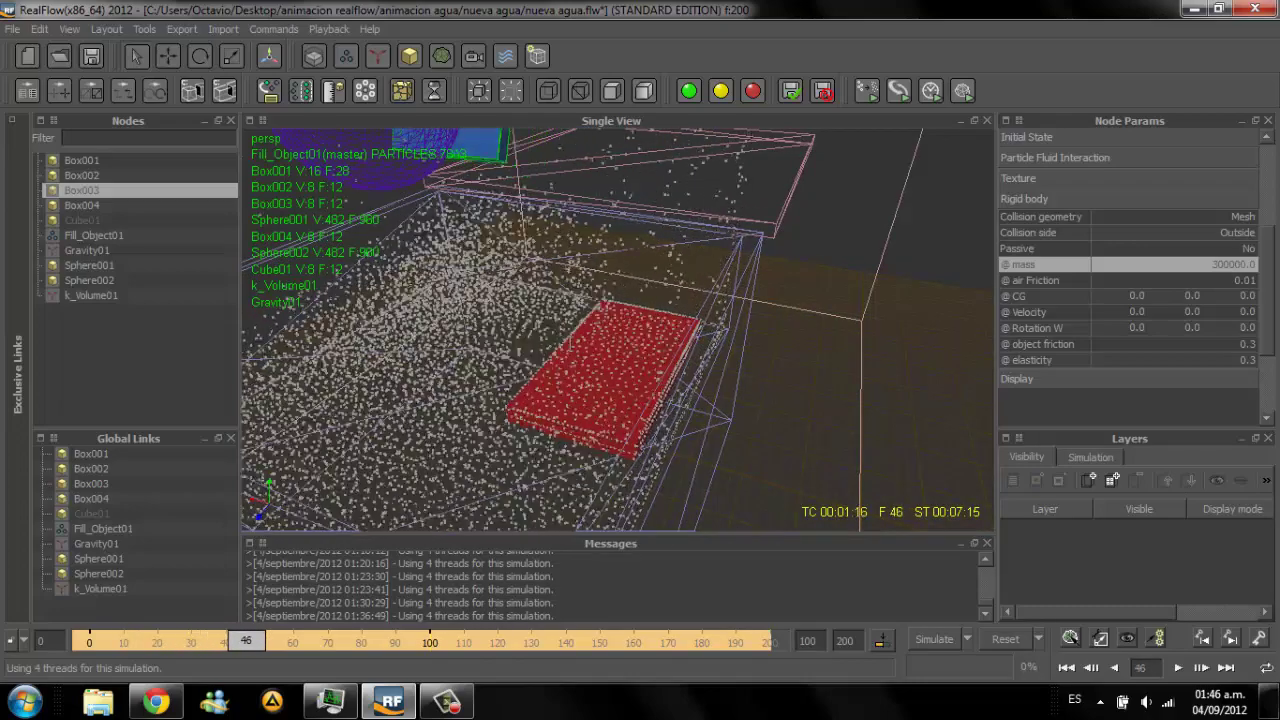
Step: Play the simulation forward past frame 180 while orbiting the tank
{"action": "left_click_drag", "start_coordinate": [568, 350], "coordinate": [568, 350], "text": "alt"}
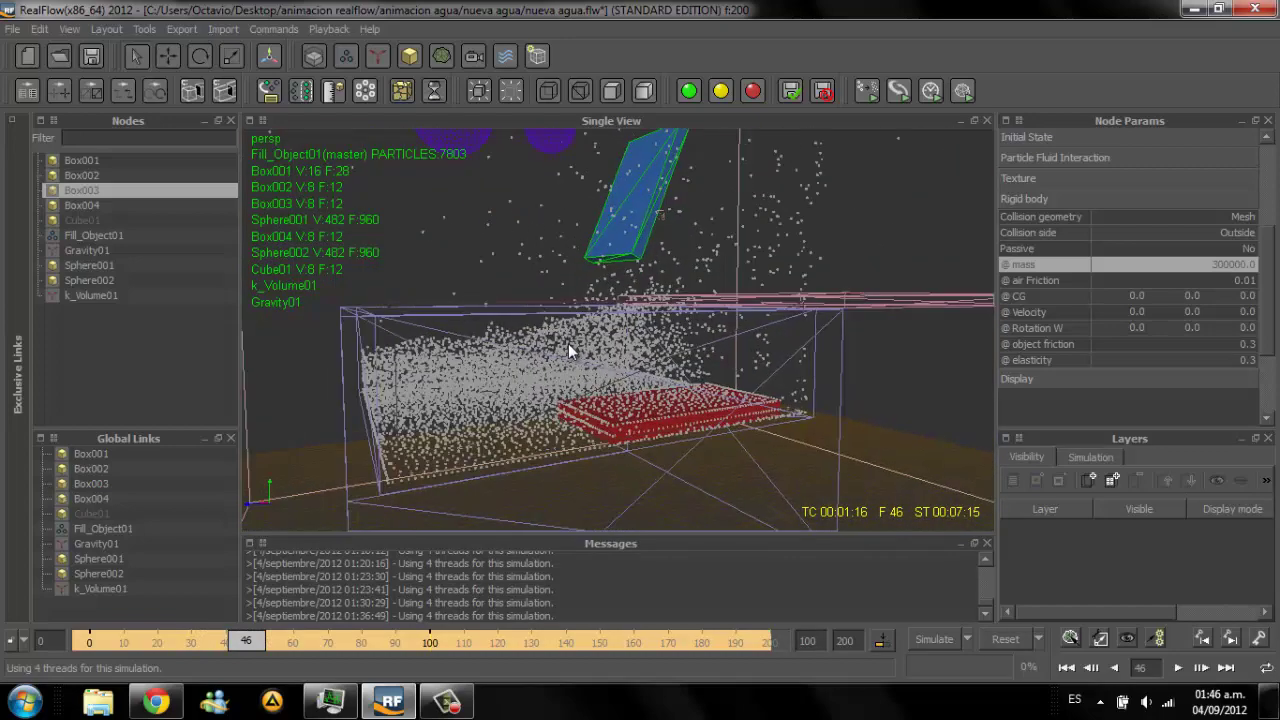
{"action": "key", "text": "space"}
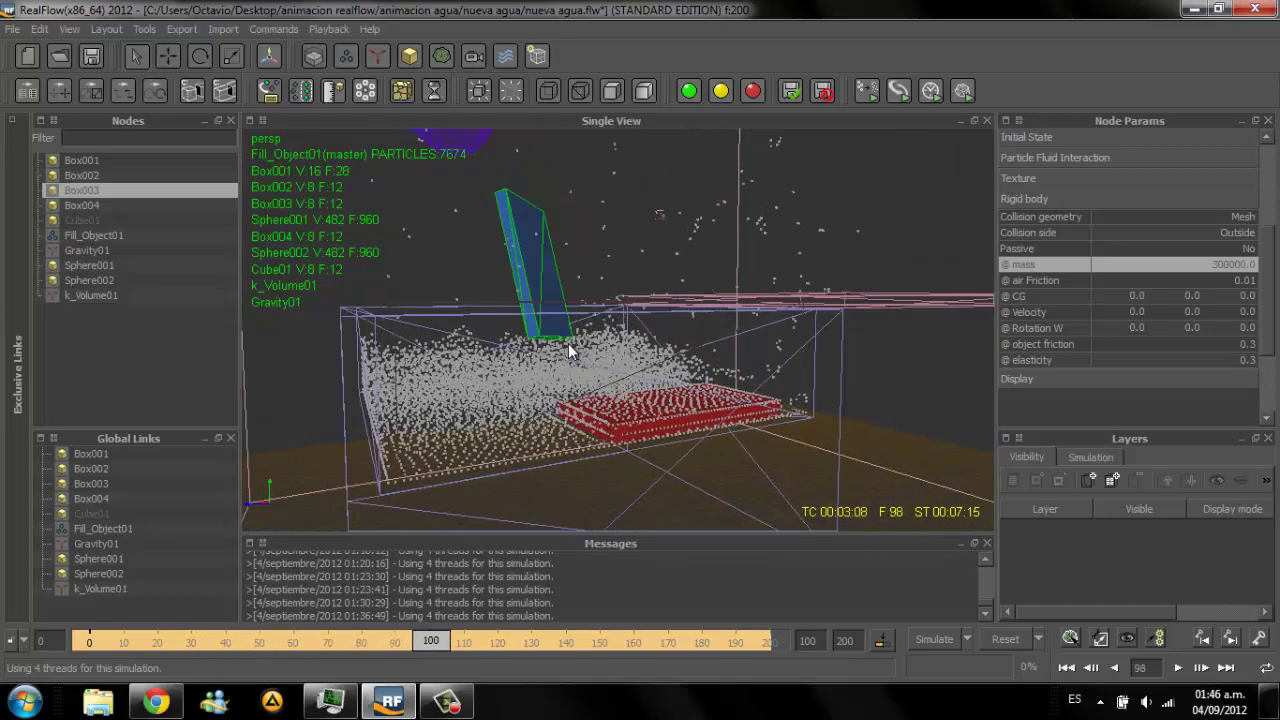
{"action": "left_click_drag", "start_coordinate": [568, 350], "coordinate": [568, 350], "text": "alt"}
{"action": "key", "text": "space"}
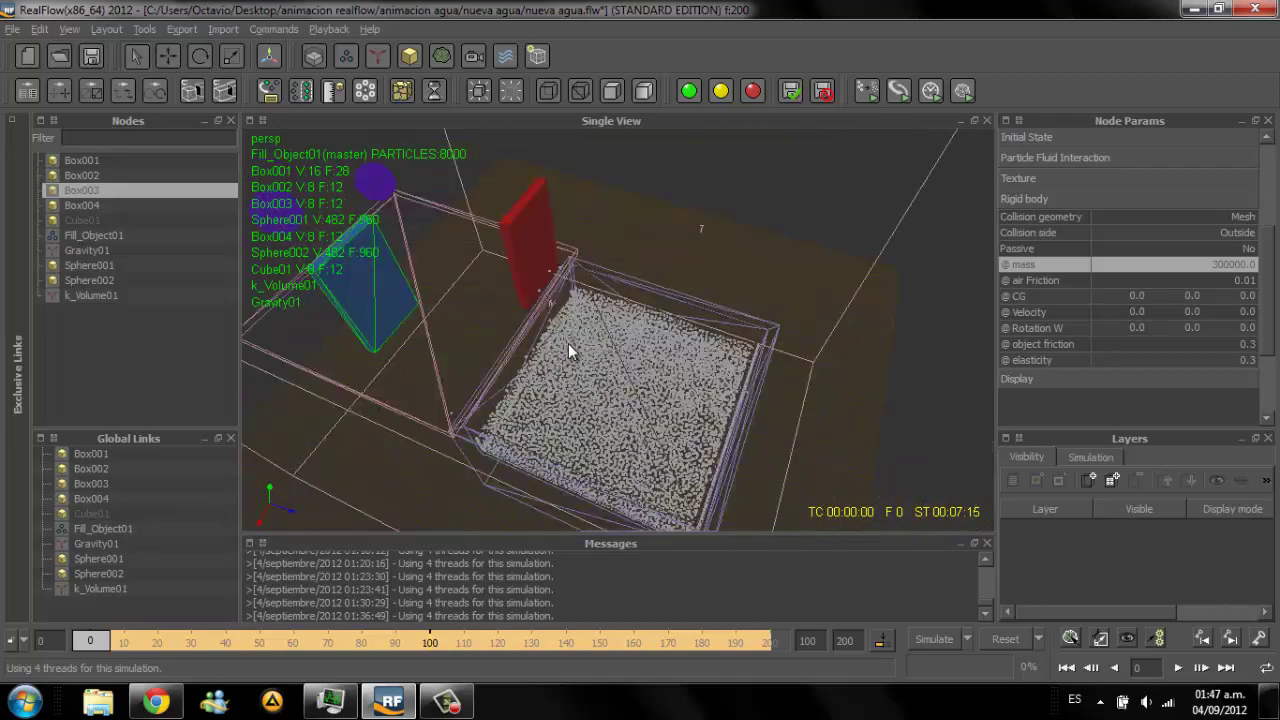
Step: Add a Standard particle mesh, ParticleMesh_ST01, linked to Fill_Object01, and replay the simulation
{"action": "left_click", "coordinate": [568, 350]}
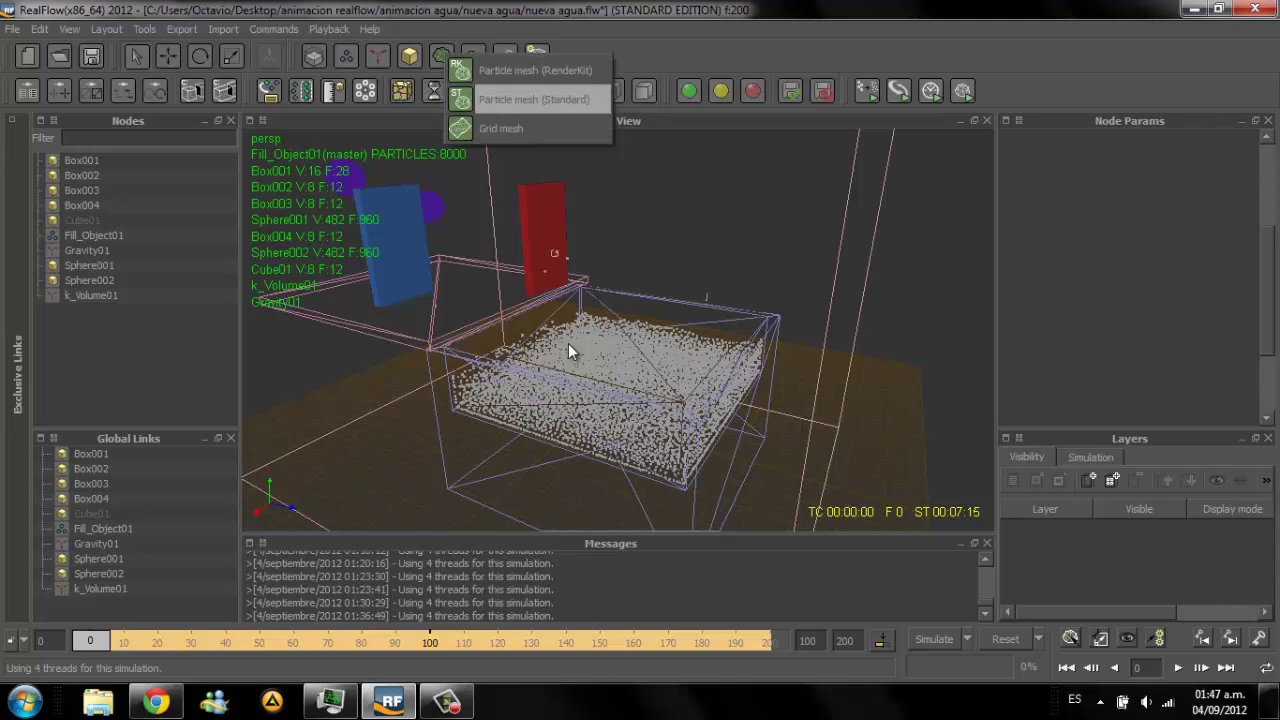
{"action": "key", "text": "Return"}
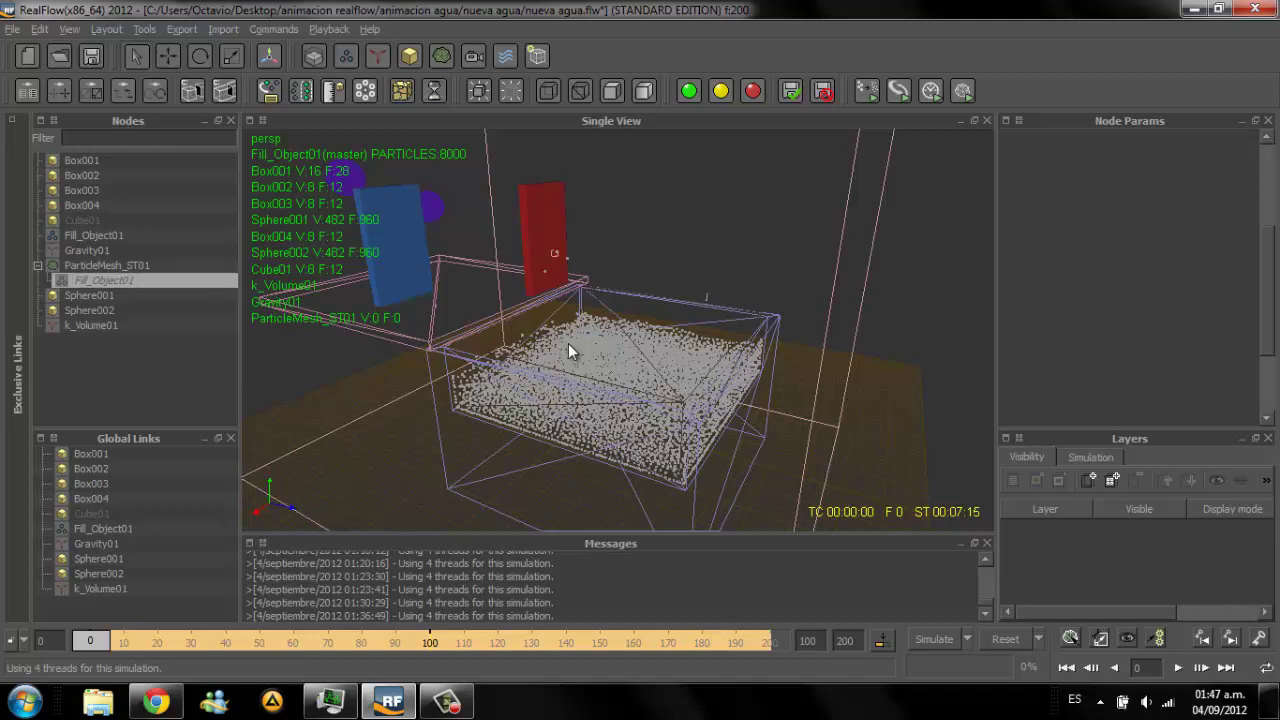
{"action": "left_click_drag", "start_coordinate": [568, 351], "coordinate": [568, 351], "text": "alt"}
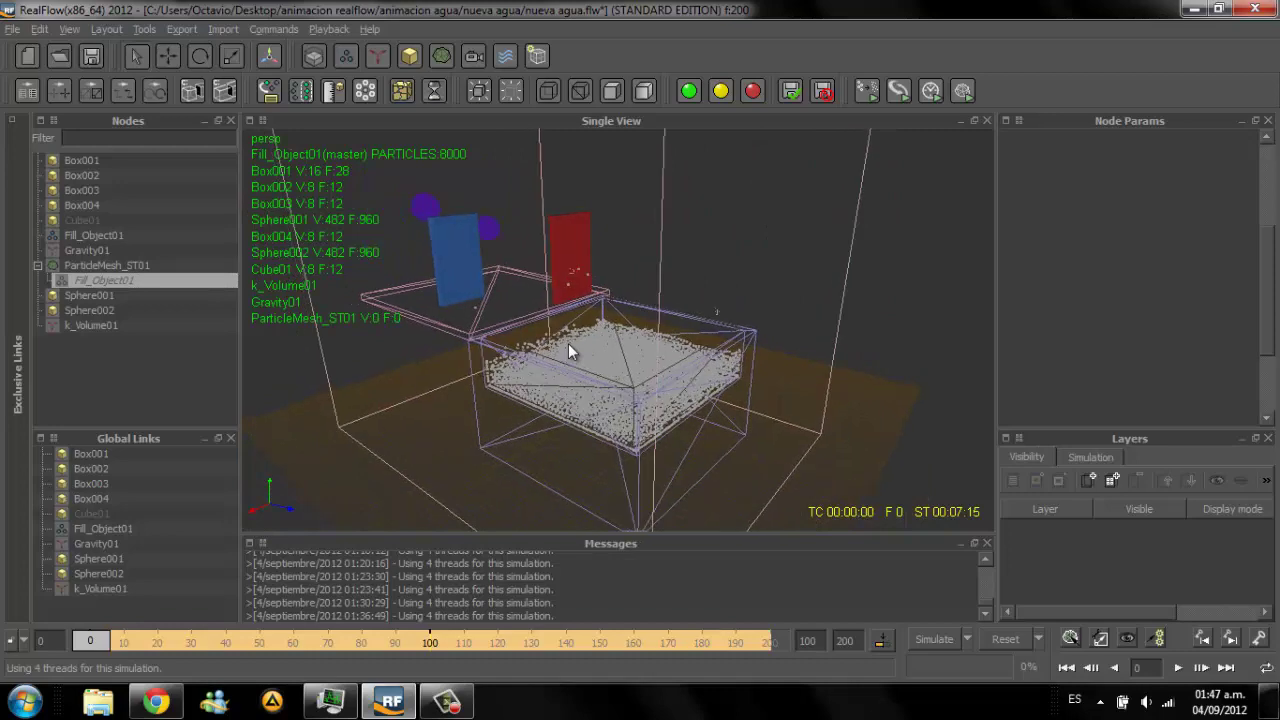
{"action": "key", "text": "space"}
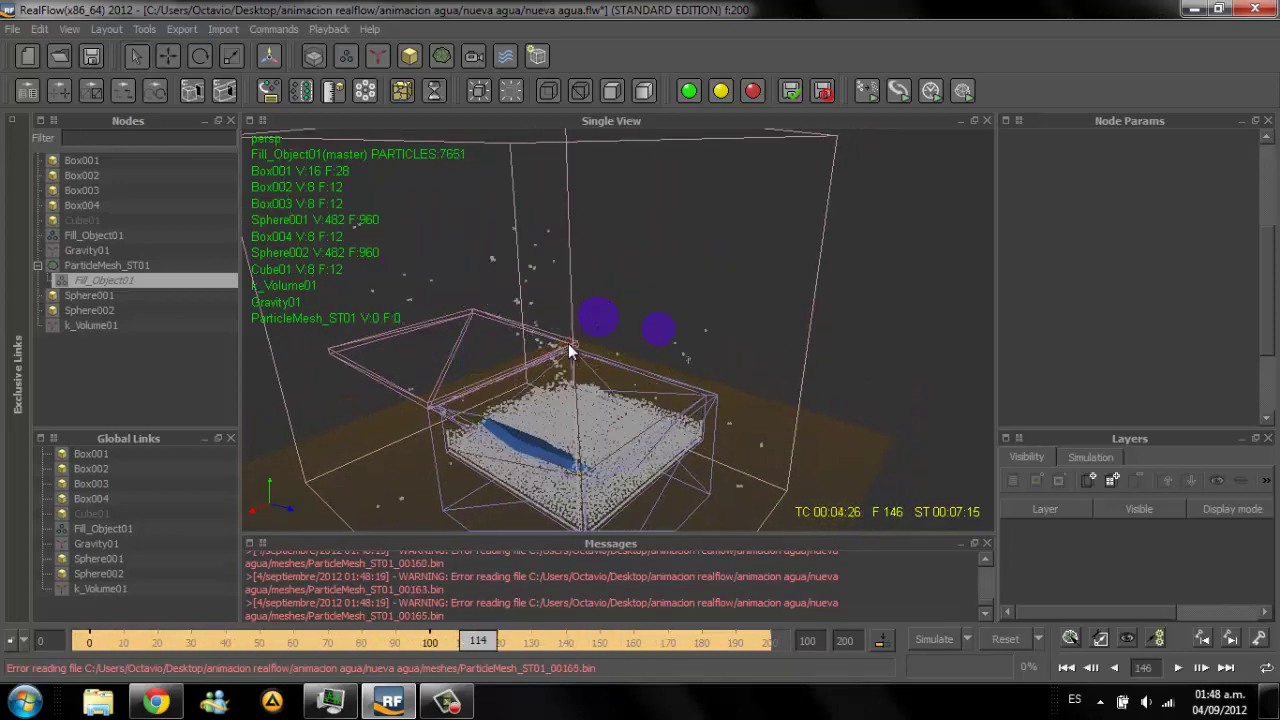
Step: Build the fluid meshes for the simulated frames
{"action": "left_click_drag", "start_coordinate": [570, 350], "coordinate": [572, 345], "text": "alt"}
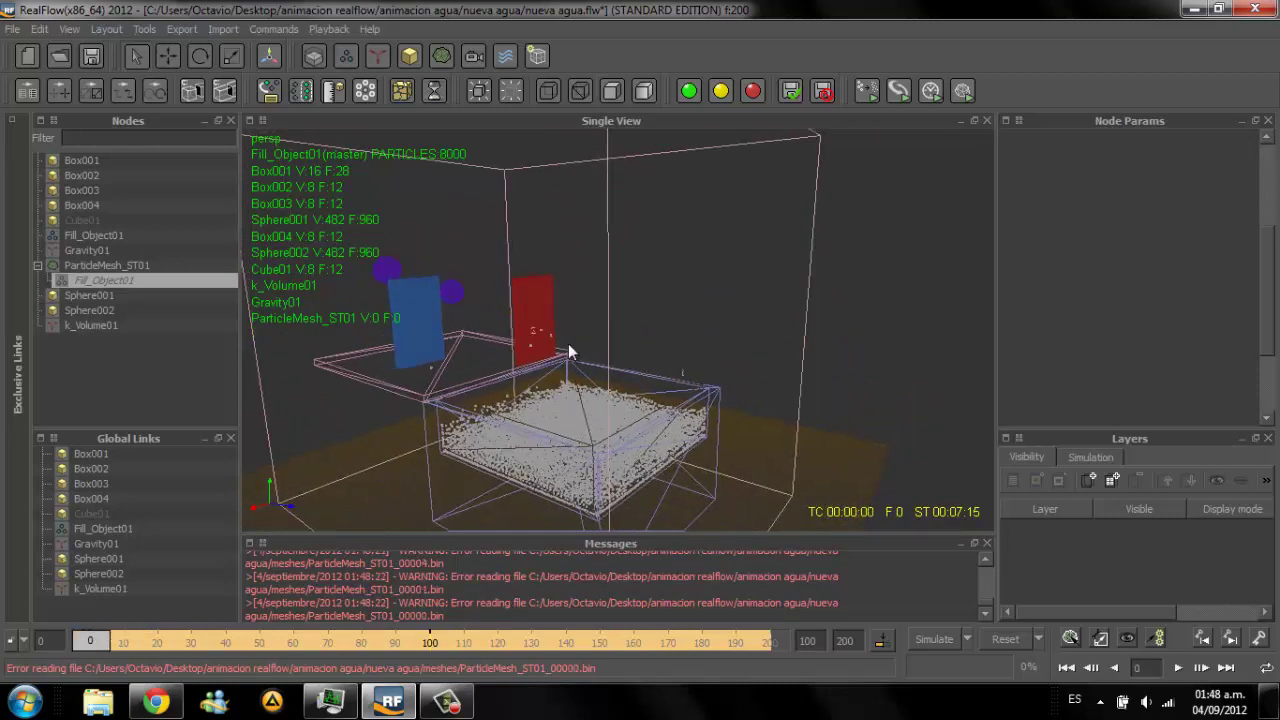
{"action": "left_click_drag", "start_coordinate": [568, 352], "coordinate": [569, 351], "text": "alt"}
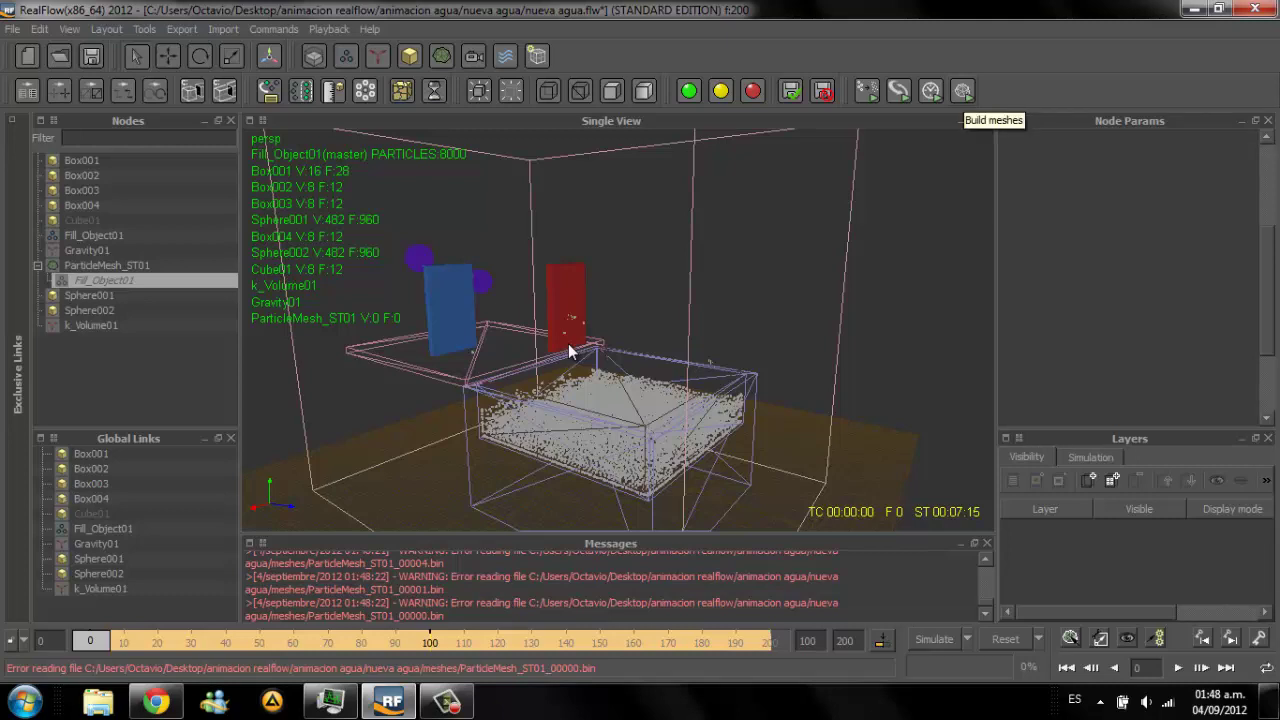
{"action": "left_click", "coordinate": [962, 91]}
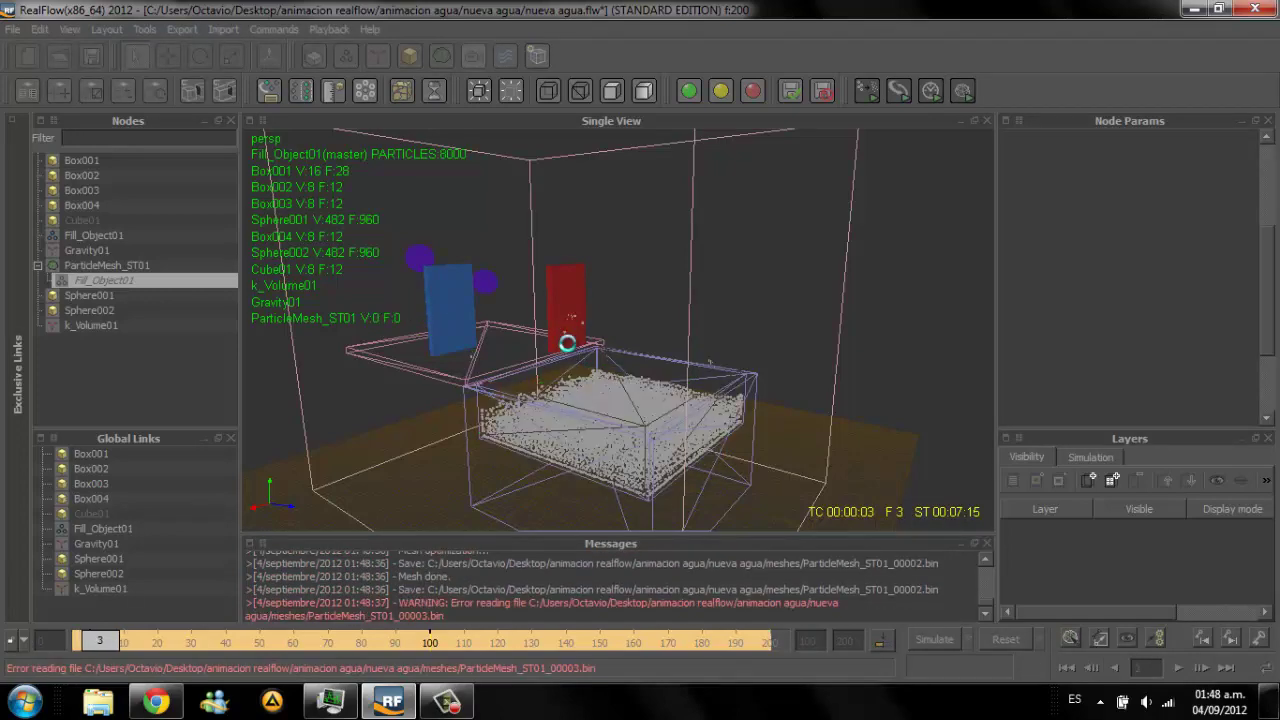
{"action": "scroll", "coordinate": [567, 344], "scroll_direction": "up", "scroll_amount": 5}
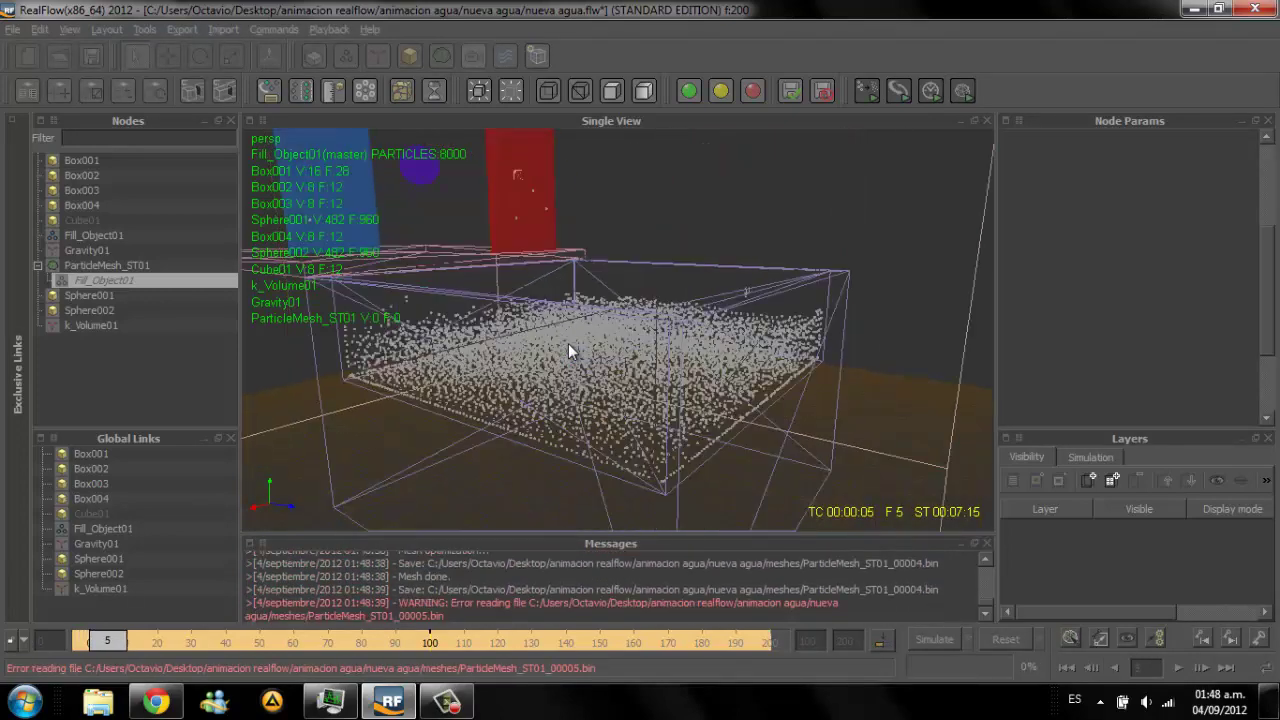
{"action": "scroll", "coordinate": [567, 344], "scroll_direction": "down", "scroll_amount": 5}
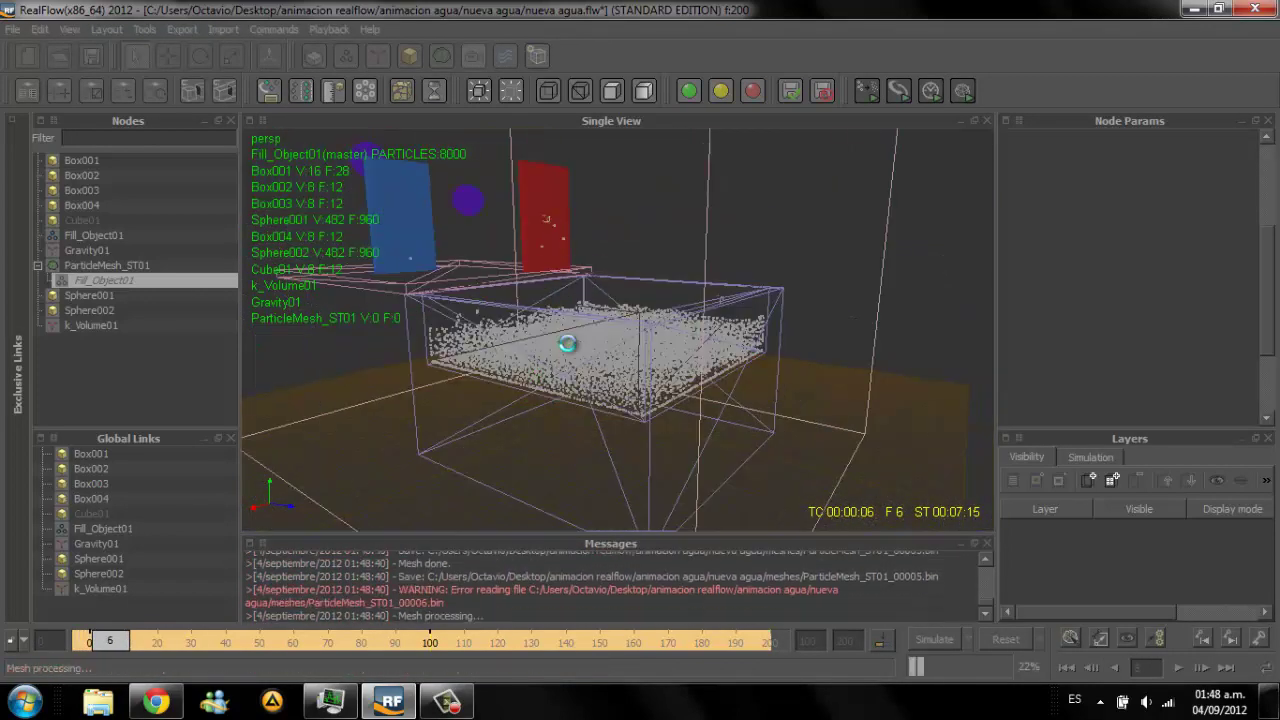
Step: Orbit and zoom to inspect the green fluid mesh from above and low side angles
{"action": "left_click_drag", "start_coordinate": [567, 350], "coordinate": [567, 350], "text": "alt"}
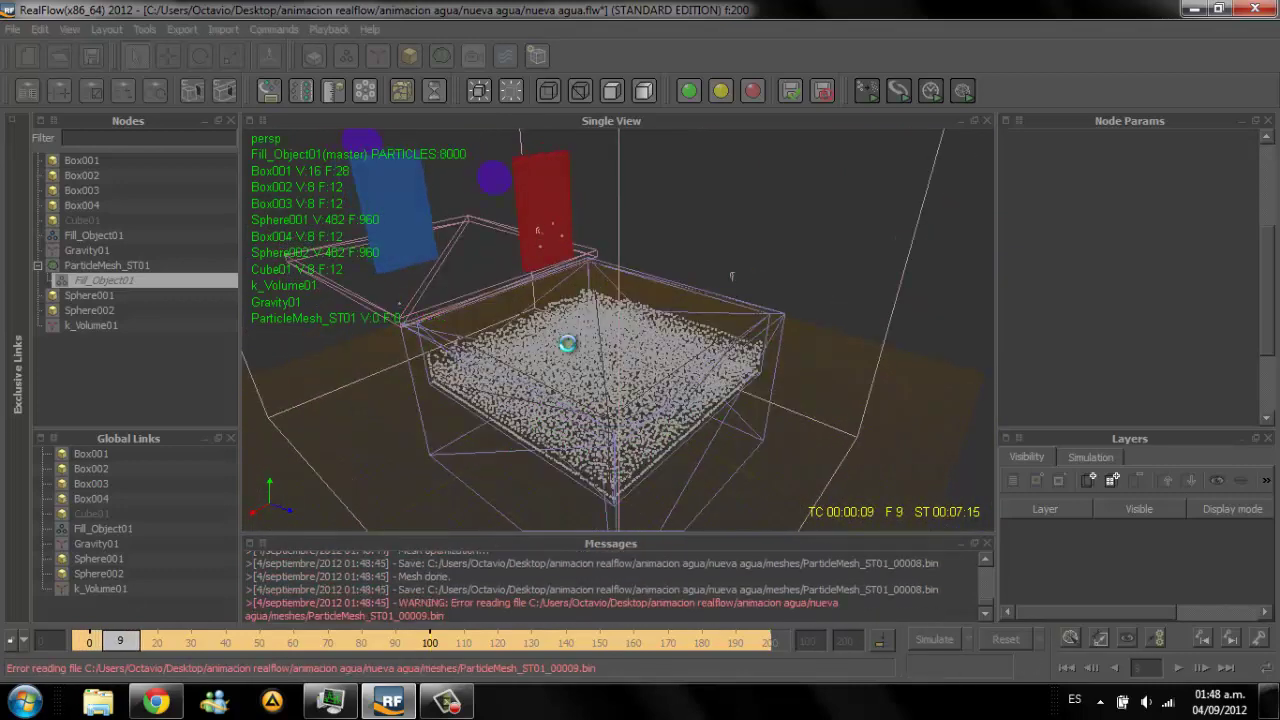
{"action": "left_click_drag", "start_coordinate": [568, 351], "coordinate": [568, 351], "text": "alt"}
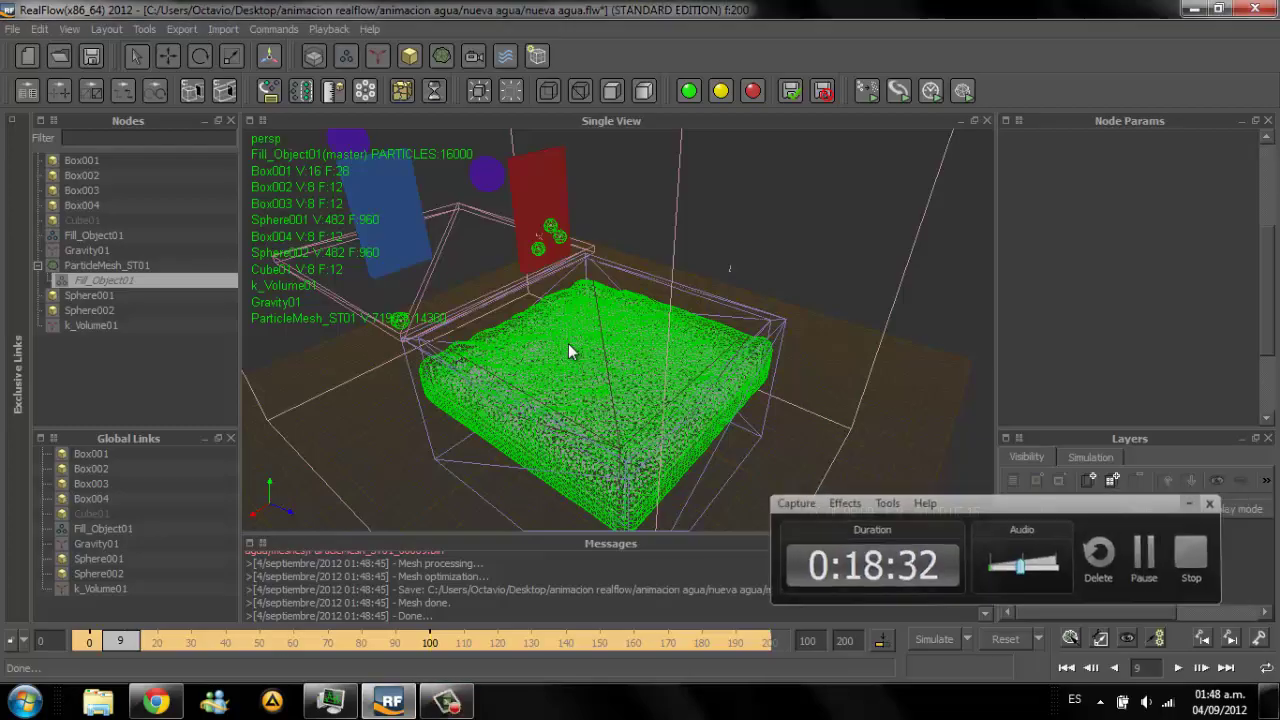
{"action": "scroll", "coordinate": [568, 351], "scroll_direction": "up", "scroll_amount": 1}
{"action": "scroll", "coordinate": [568, 351], "scroll_direction": "up", "scroll_amount": 4}
{"action": "scroll", "coordinate": [568, 351], "scroll_direction": "up", "scroll_amount": 2}
{"action": "scroll", "coordinate": [568, 351], "scroll_direction": "up", "scroll_amount": 2}
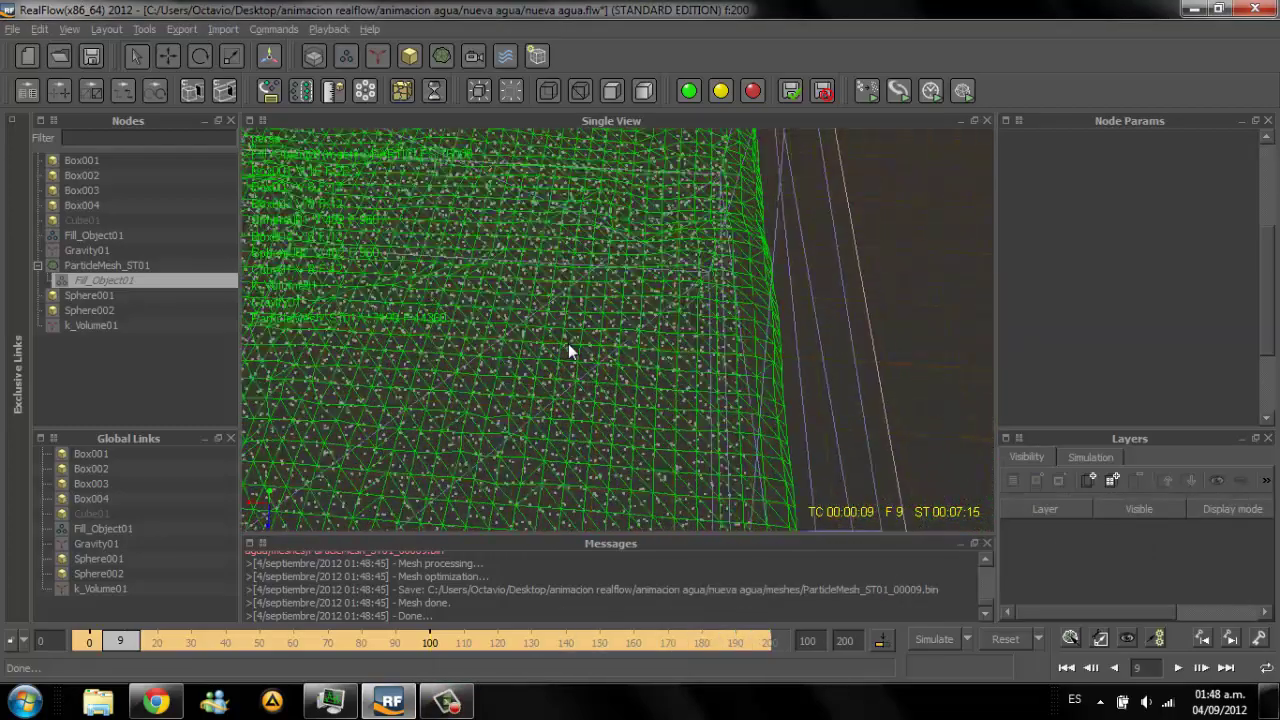
{"action": "scroll", "coordinate": [568, 351], "scroll_direction": "down", "scroll_amount": 2}
{"action": "scroll", "coordinate": [568, 351], "scroll_direction": "down", "scroll_amount": 2}
{"action": "scroll", "coordinate": [568, 351], "scroll_direction": "down", "scroll_amount": 2}
{"action": "scroll", "coordinate": [568, 351], "scroll_direction": "down", "scroll_amount": 3}
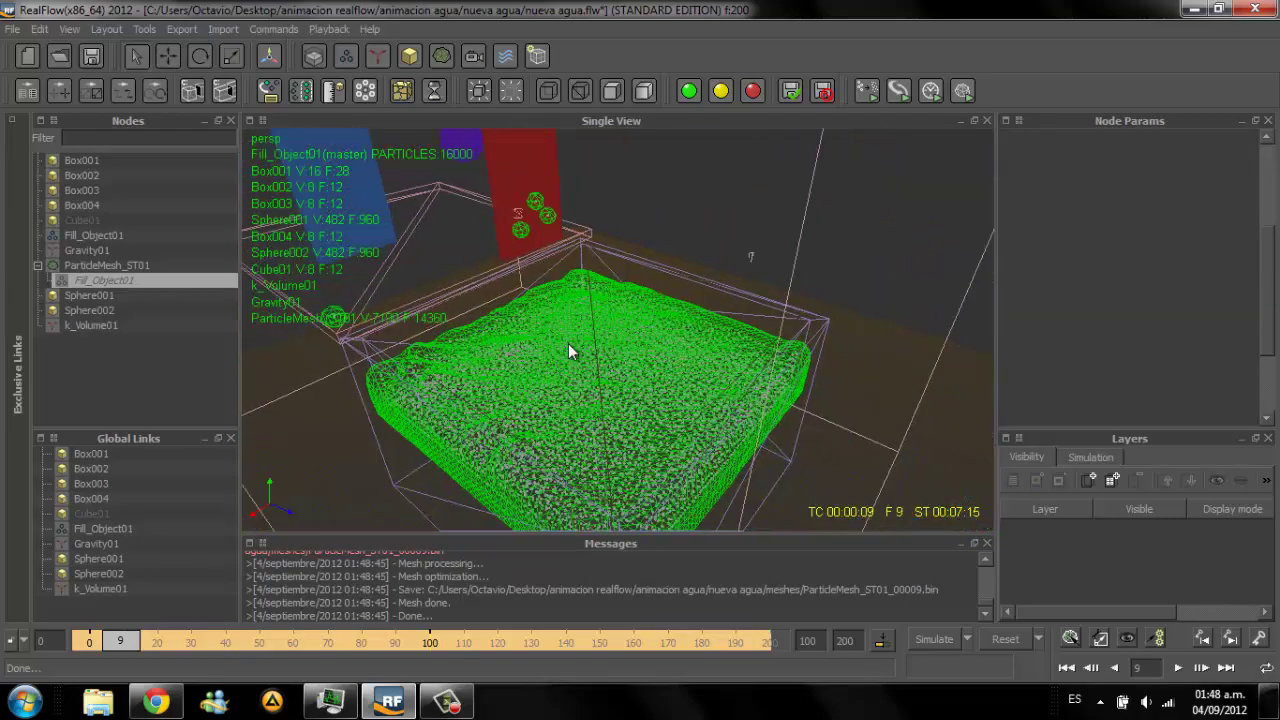
{"action": "left_click_drag", "start_coordinate": [568, 351], "coordinate": [568, 351], "text": "alt"}
{"action": "scroll", "coordinate": [568, 351], "scroll_direction": "up", "scroll_amount": 3}
{"action": "scroll", "coordinate": [568, 351], "scroll_direction": "up", "scroll_amount": 2}
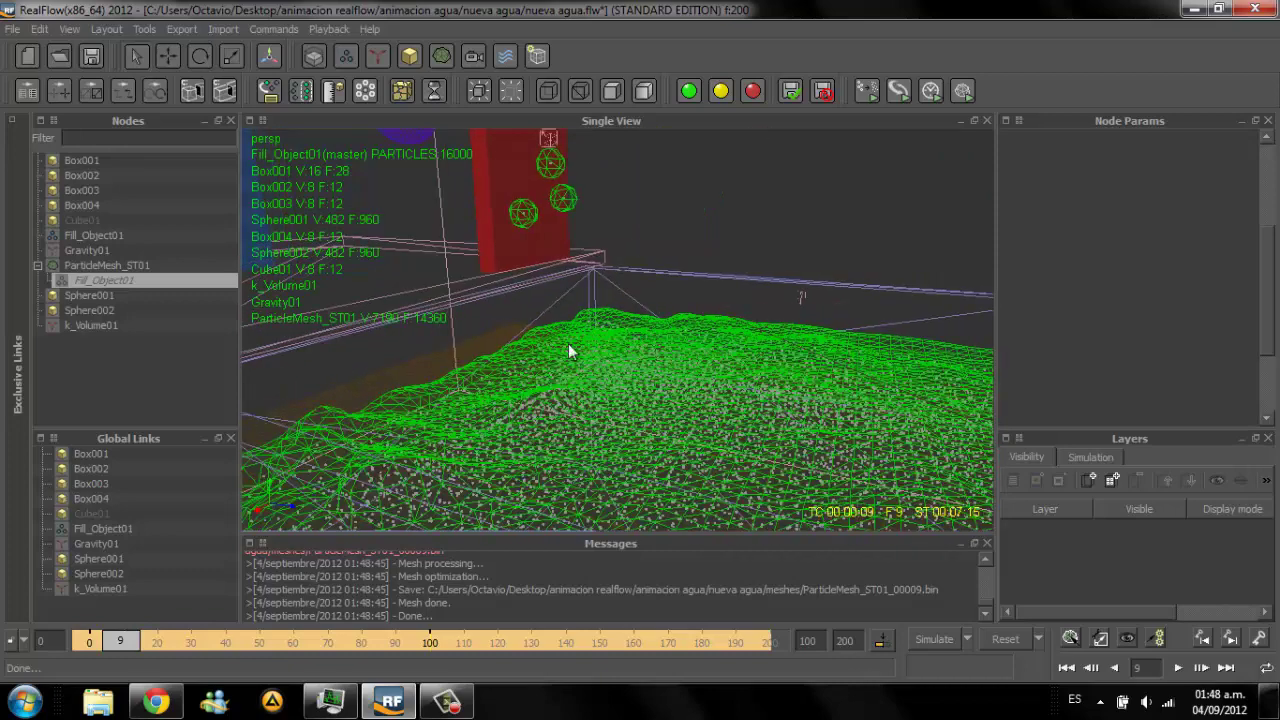
Step: Step back to earlier frames and select ParticleMesh_ST01 to view its settings
{"action": "key", "text": "Left"}
{"action": "key", "text": "Left"}
{"action": "key", "text": "Left"}
{"action": "key", "text": "Left"}
{"action": "key", "text": "Left"}
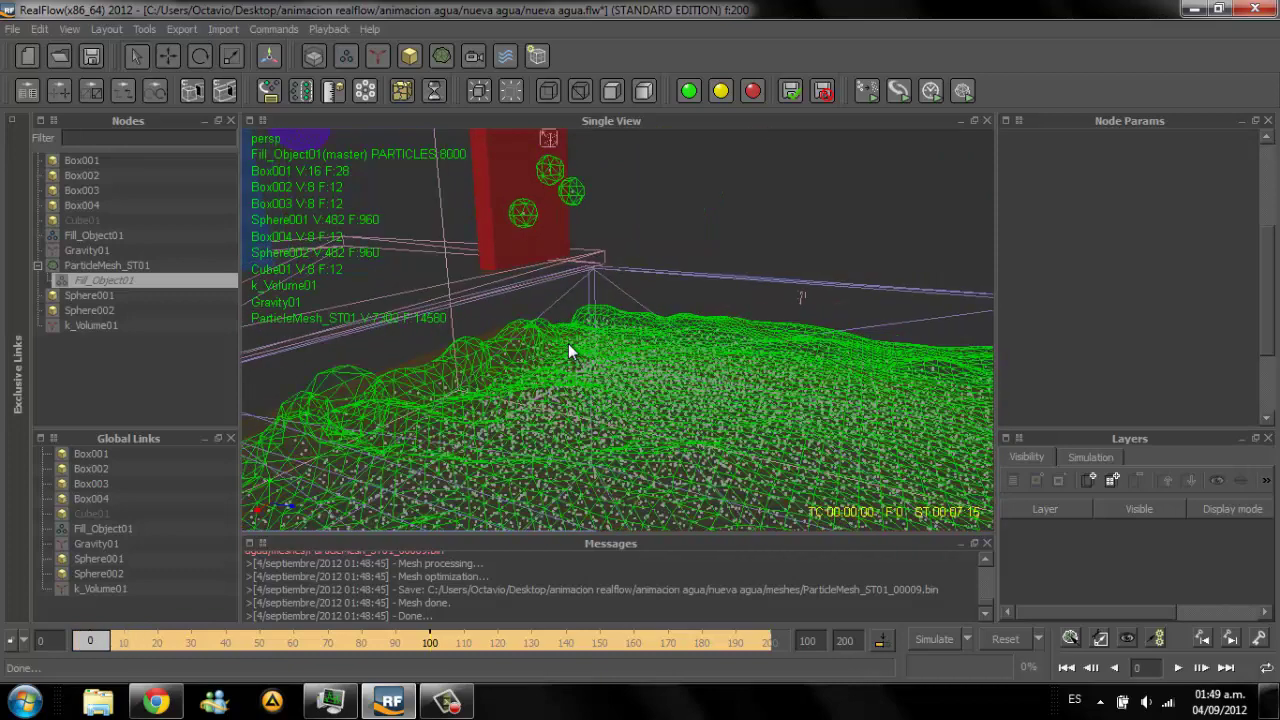
{"action": "left_click_drag", "start_coordinate": [568, 351], "coordinate": [568, 351], "text": "alt"}
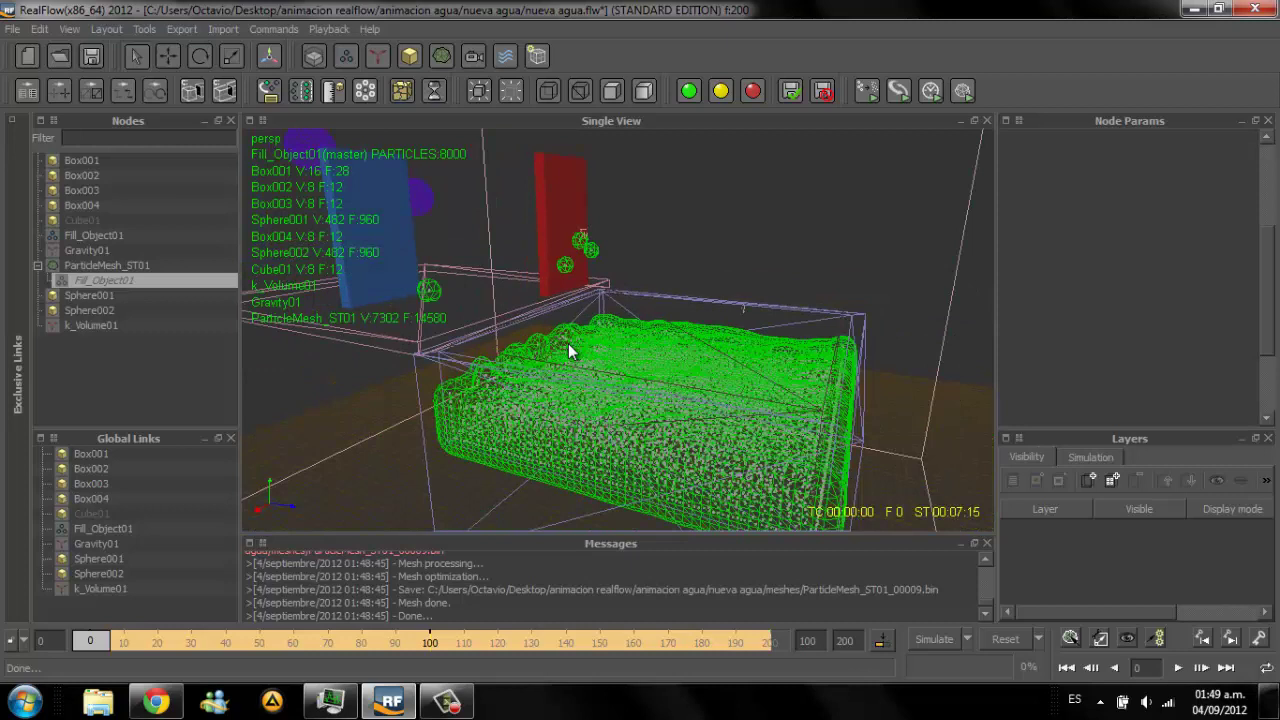
{"action": "left_click", "coordinate": [568, 351]}
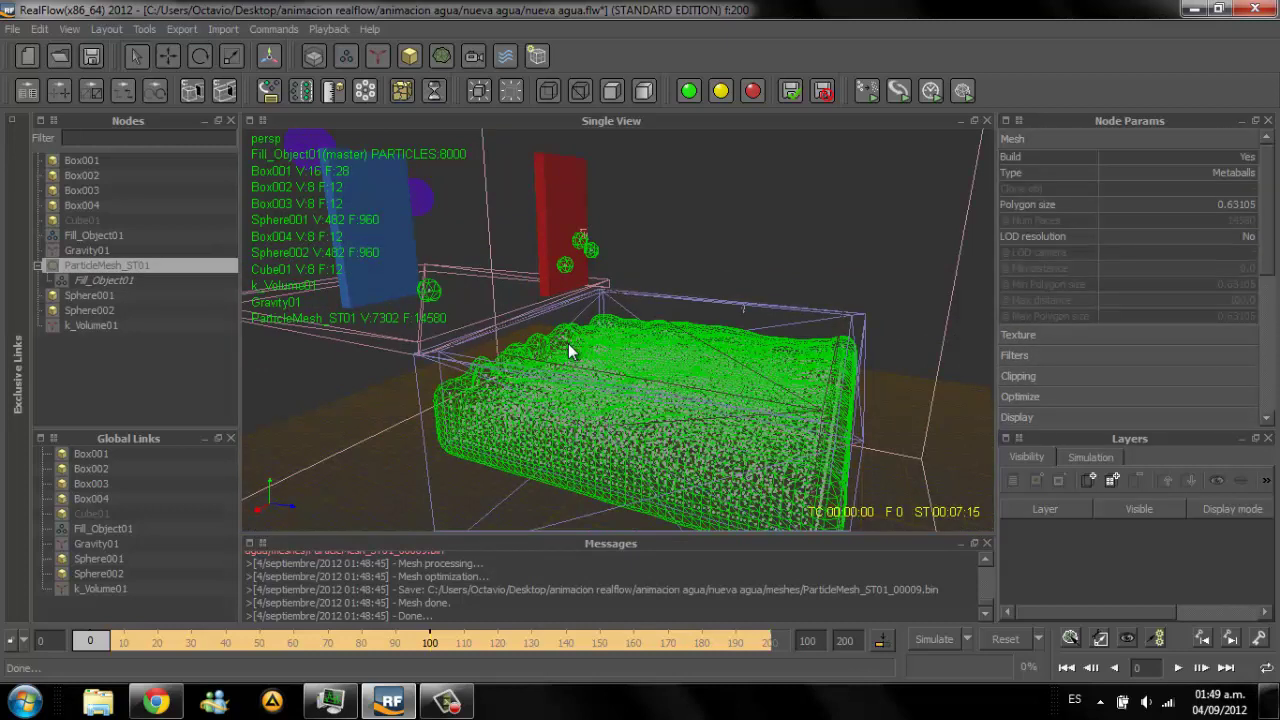
Step: Change ParticleMesh_ST01's polygon size from 0.63105 to 0.3
{"action": "left_click", "coordinate": [1240, 204]}
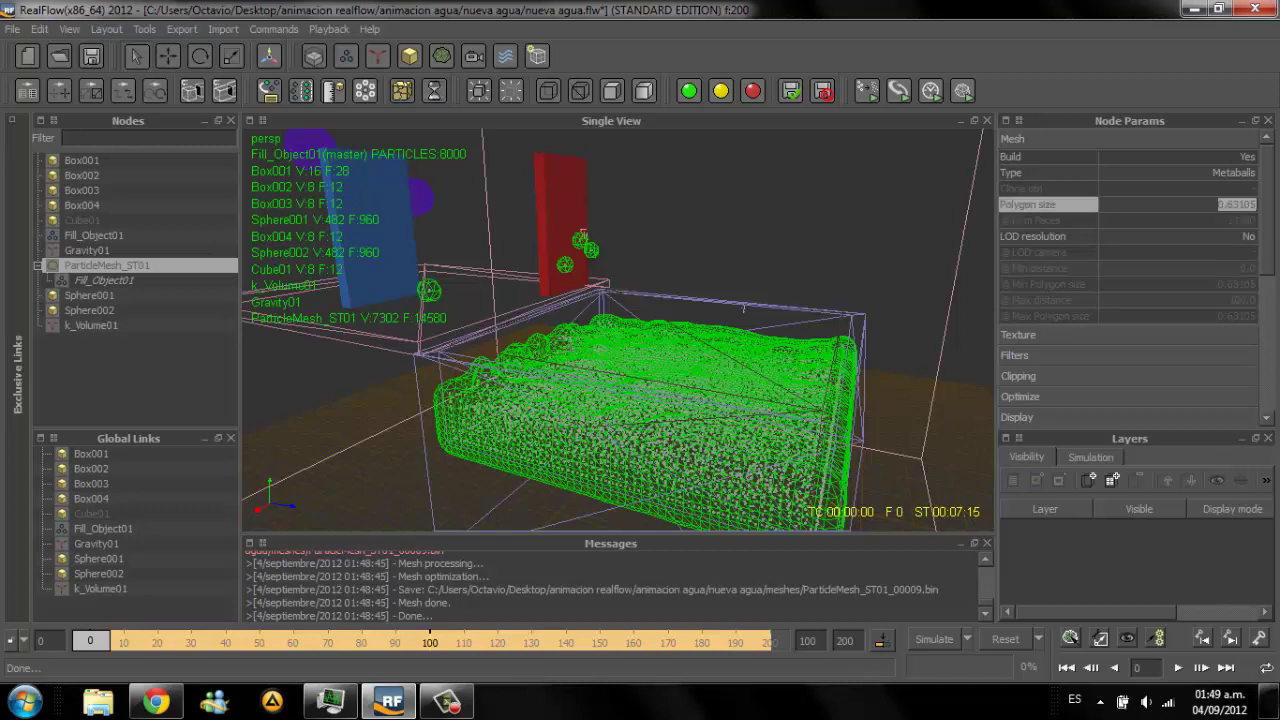
{"action": "double_click", "coordinate": [1240, 204]}
{"action": "type", "text": "3"}
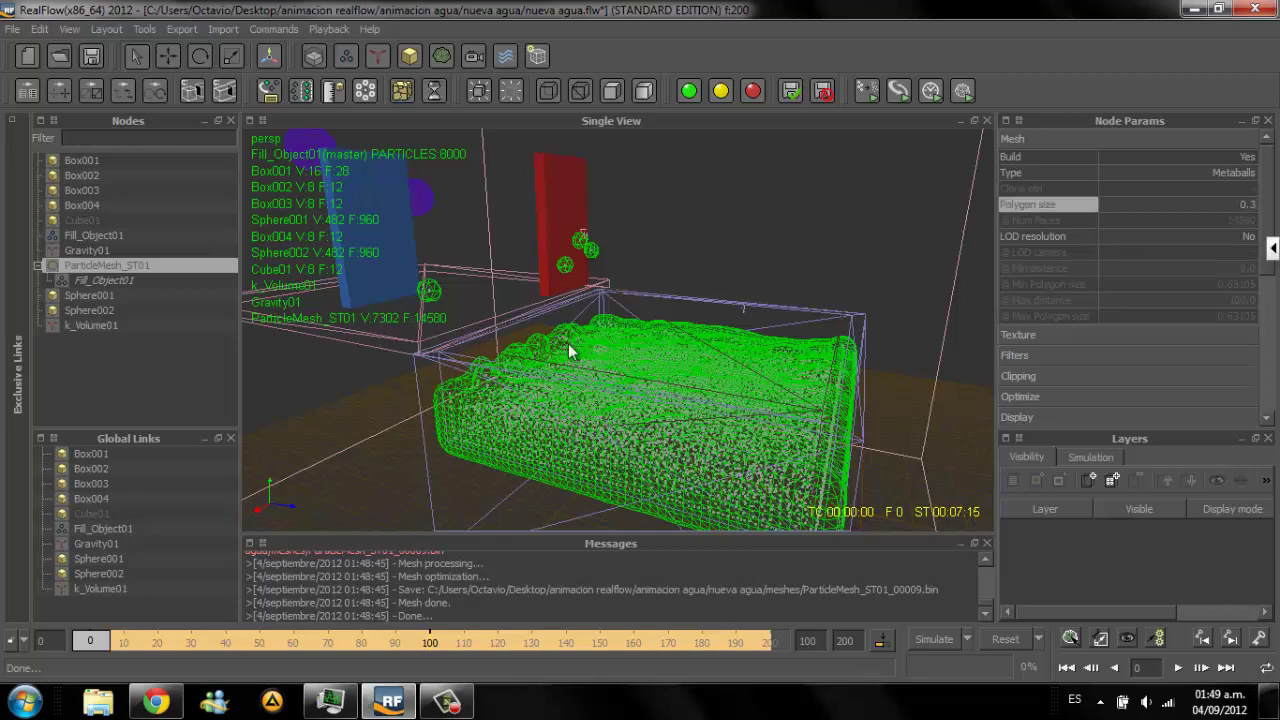
{"action": "double_click", "coordinate": [1240, 204]}
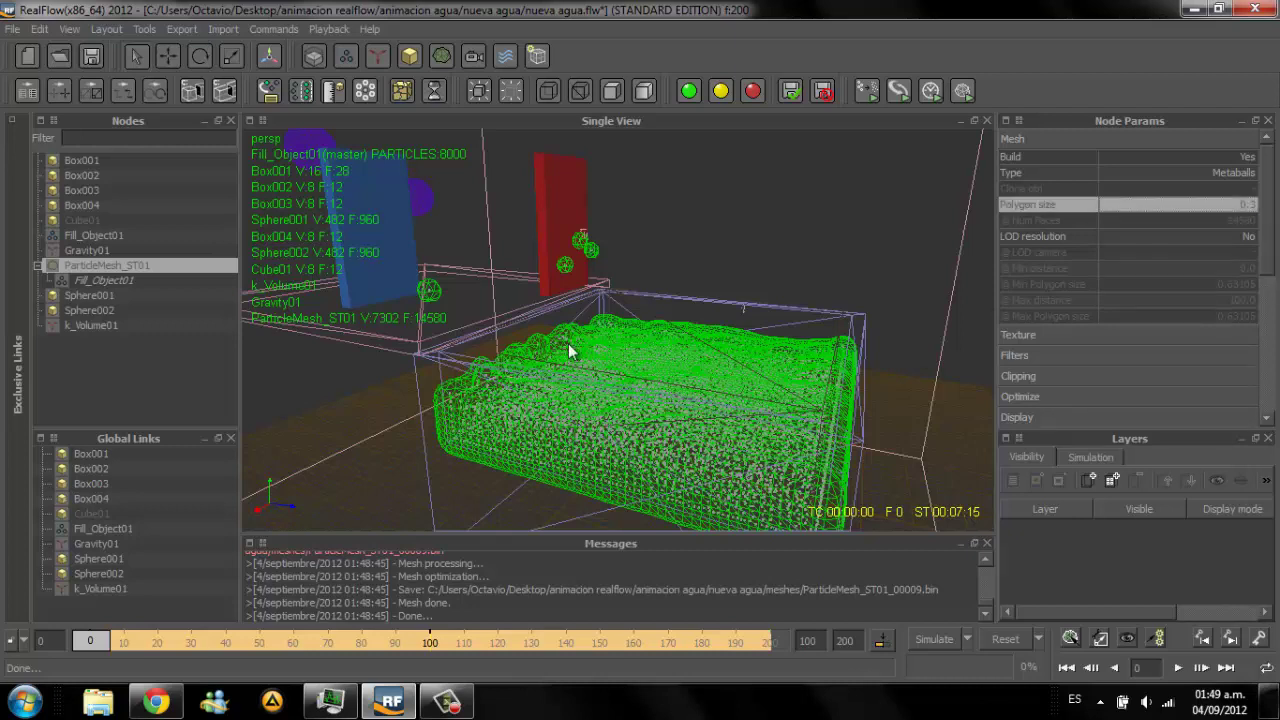
Step: Expand the mesh's Optimize, Display, Shader, Texture, Filters and Clipping sections to review them
{"action": "scroll", "coordinate": [1128, 270], "scroll_direction": "down", "scroll_amount": 2}
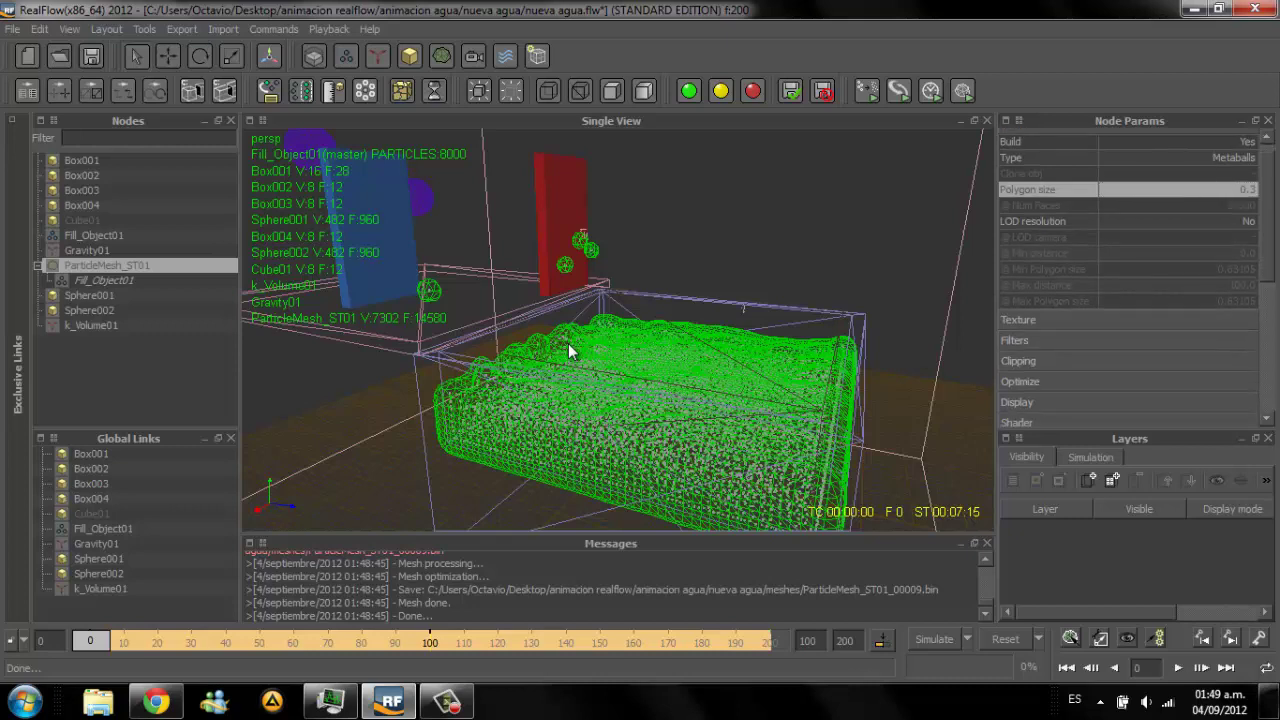
{"action": "scroll", "coordinate": [1128, 270], "scroll_direction": "down", "scroll_amount": 2}
{"action": "scroll", "coordinate": [1128, 270], "scroll_direction": "down", "scroll_amount": 2}
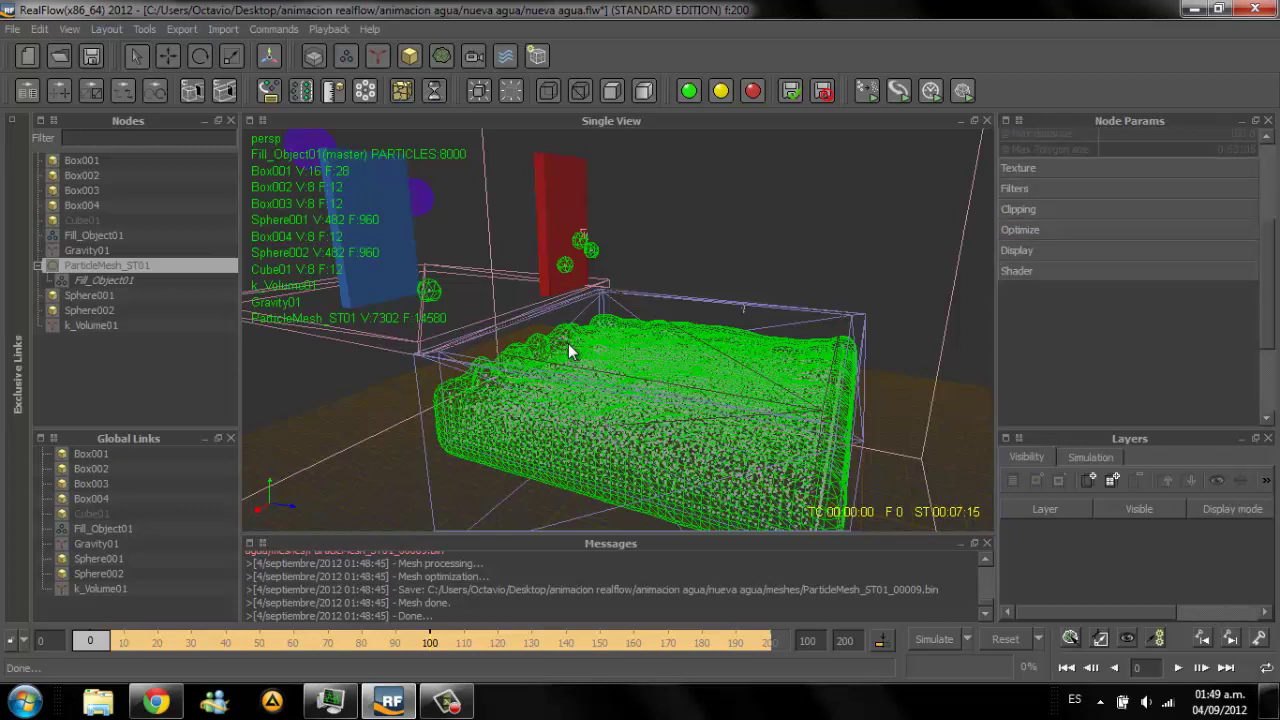
{"action": "left_click", "coordinate": [1020, 229]}
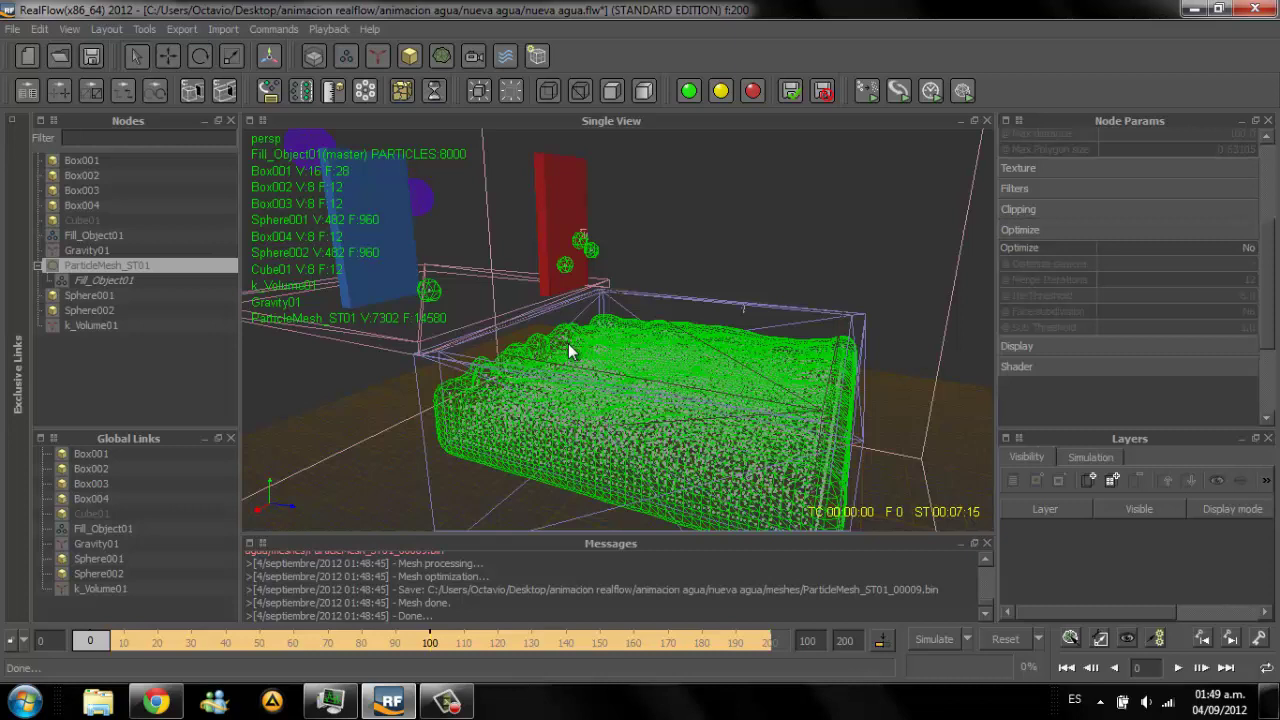
{"action": "left_click", "coordinate": [1020, 229]}
{"action": "left_click", "coordinate": [1017, 250]}
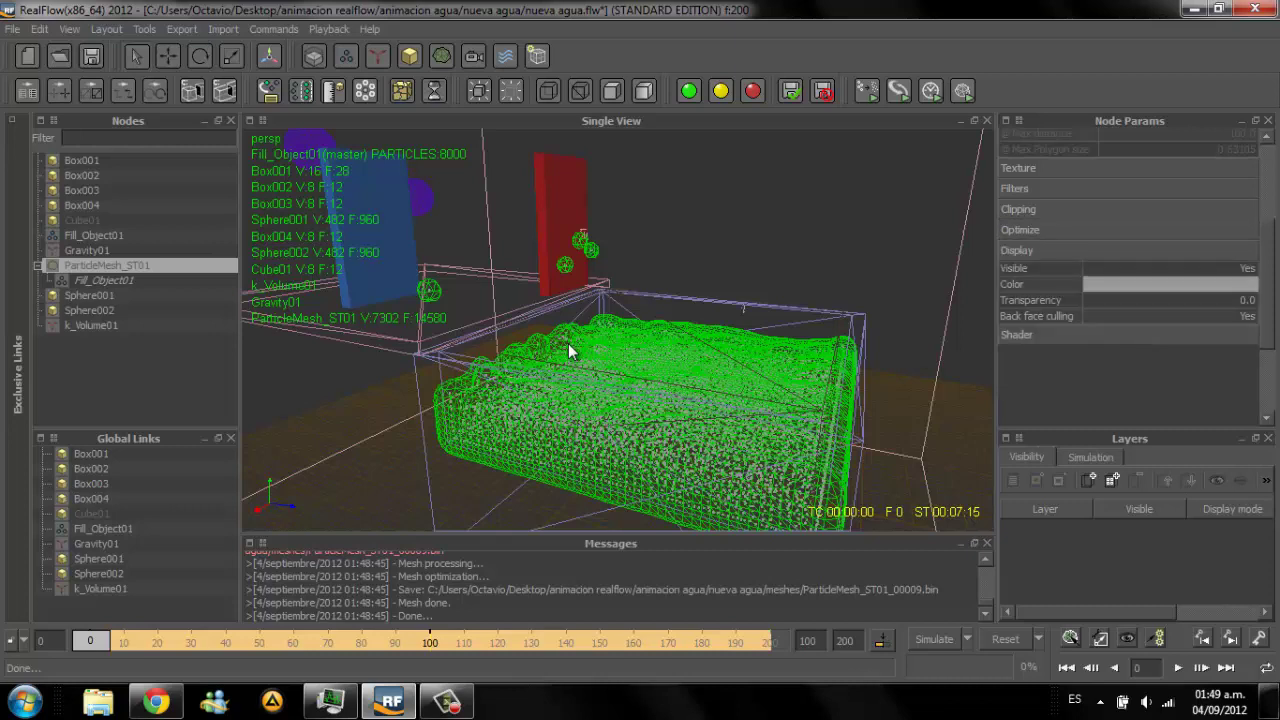
{"action": "left_click", "coordinate": [1017, 250]}
{"action": "left_click", "coordinate": [1016, 270]}
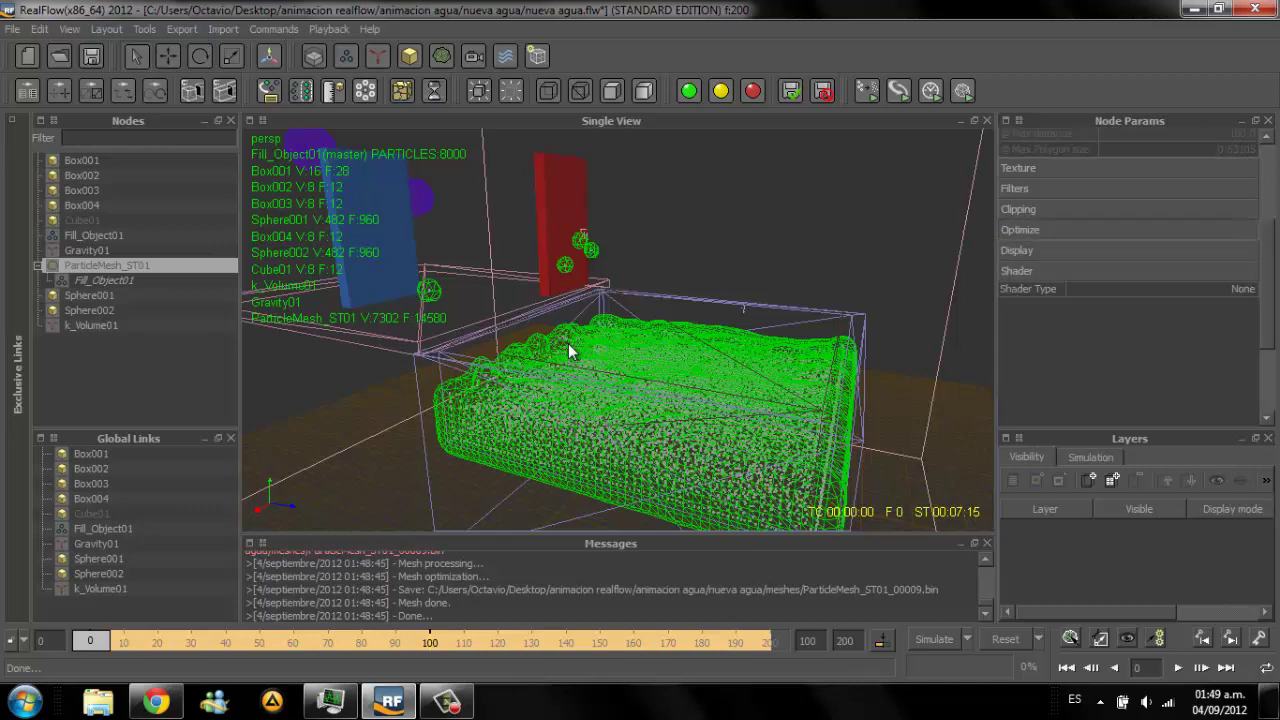
{"action": "left_click", "coordinate": [1018, 167]}
{"action": "left_click", "coordinate": [1015, 268]}
{"action": "left_click", "coordinate": [1018, 352]}
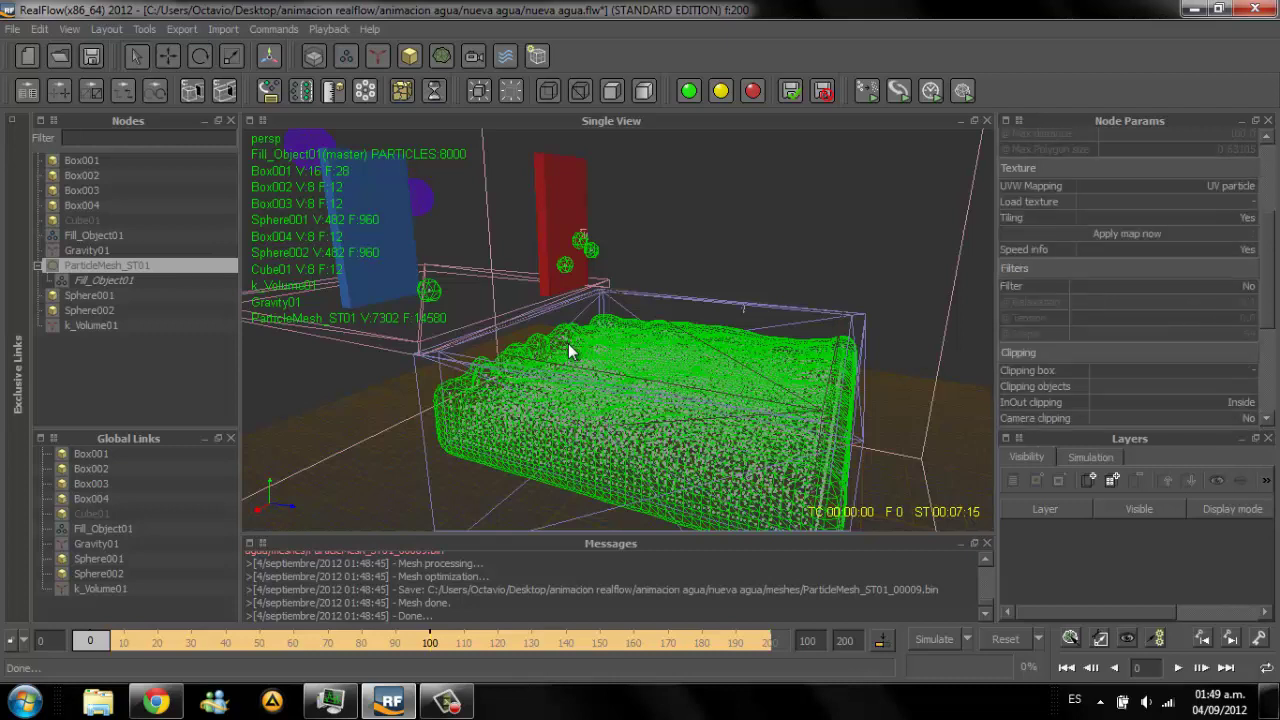
{"action": "scroll", "coordinate": [1130, 300], "scroll_direction": "up", "scroll_amount": 3}
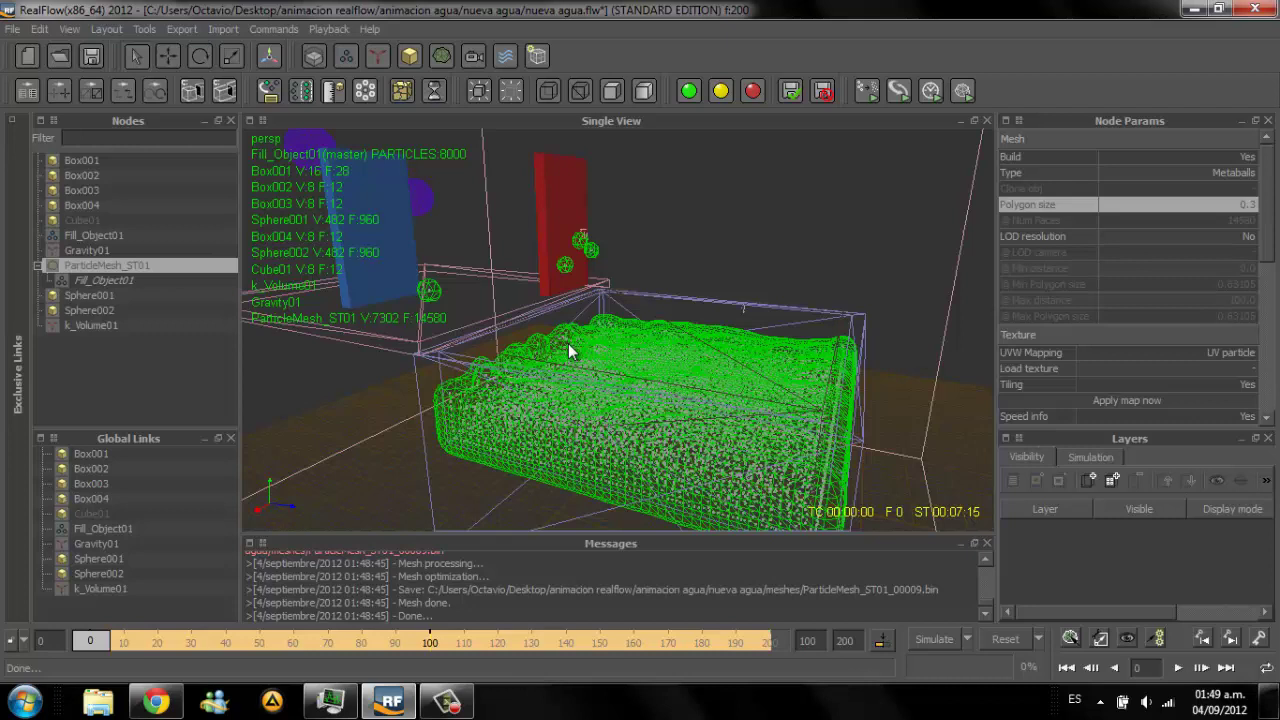
Step: Keep LOD resolution at No and expand the mesh's Display settings
{"action": "key", "text": "Tab"}
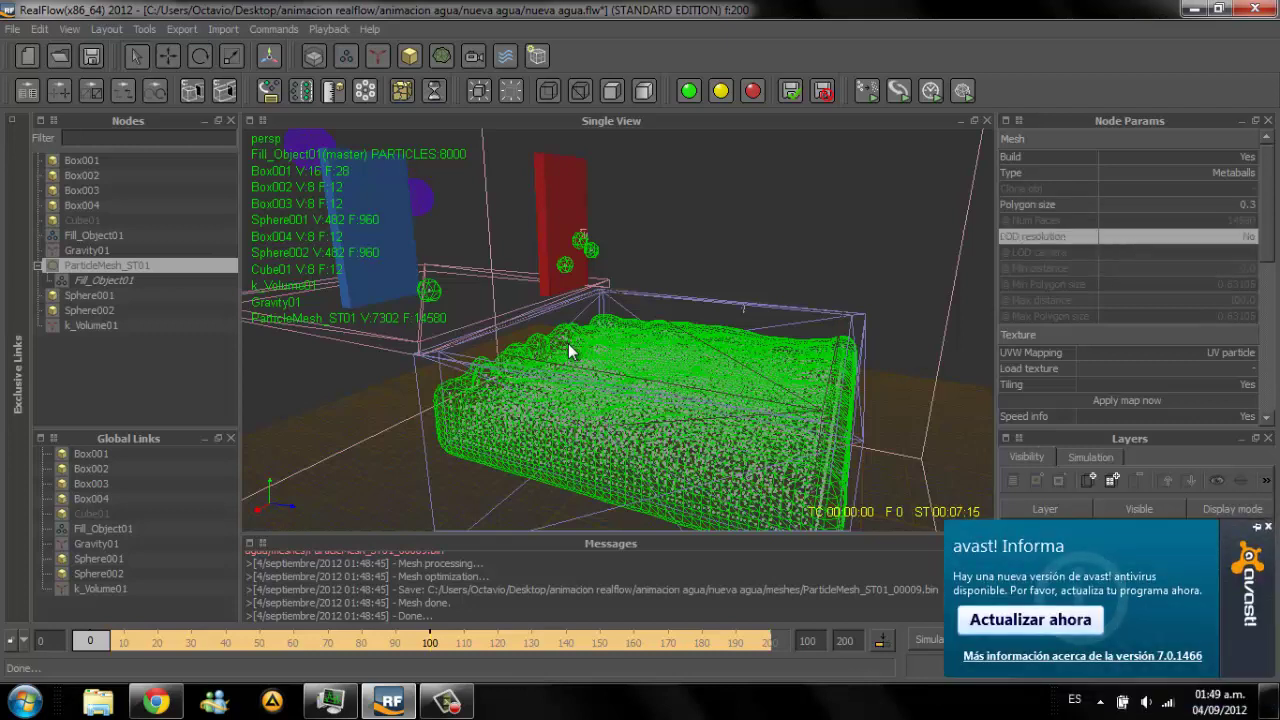
{"action": "key", "text": "Return"}
{"action": "scroll", "coordinate": [1128, 280], "scroll_direction": "down", "scroll_amount": 3}
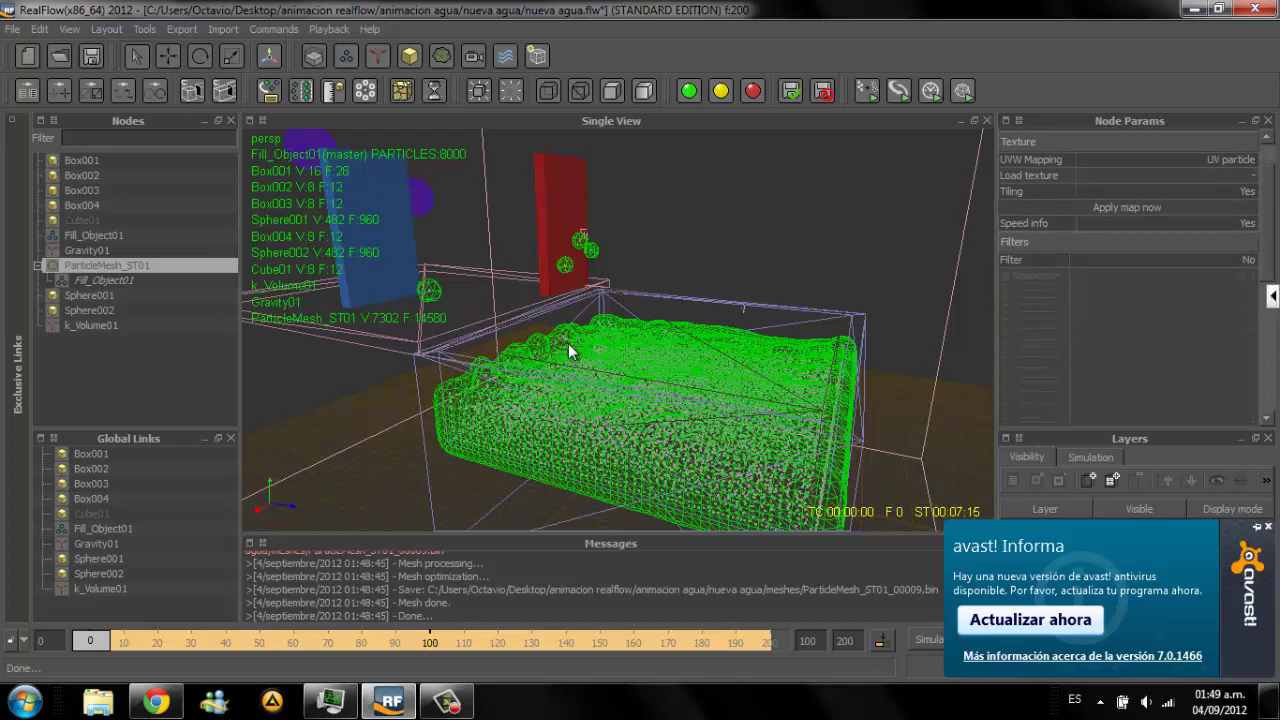
{"action": "scroll", "coordinate": [1128, 280], "scroll_direction": "down", "scroll_amount": 3}
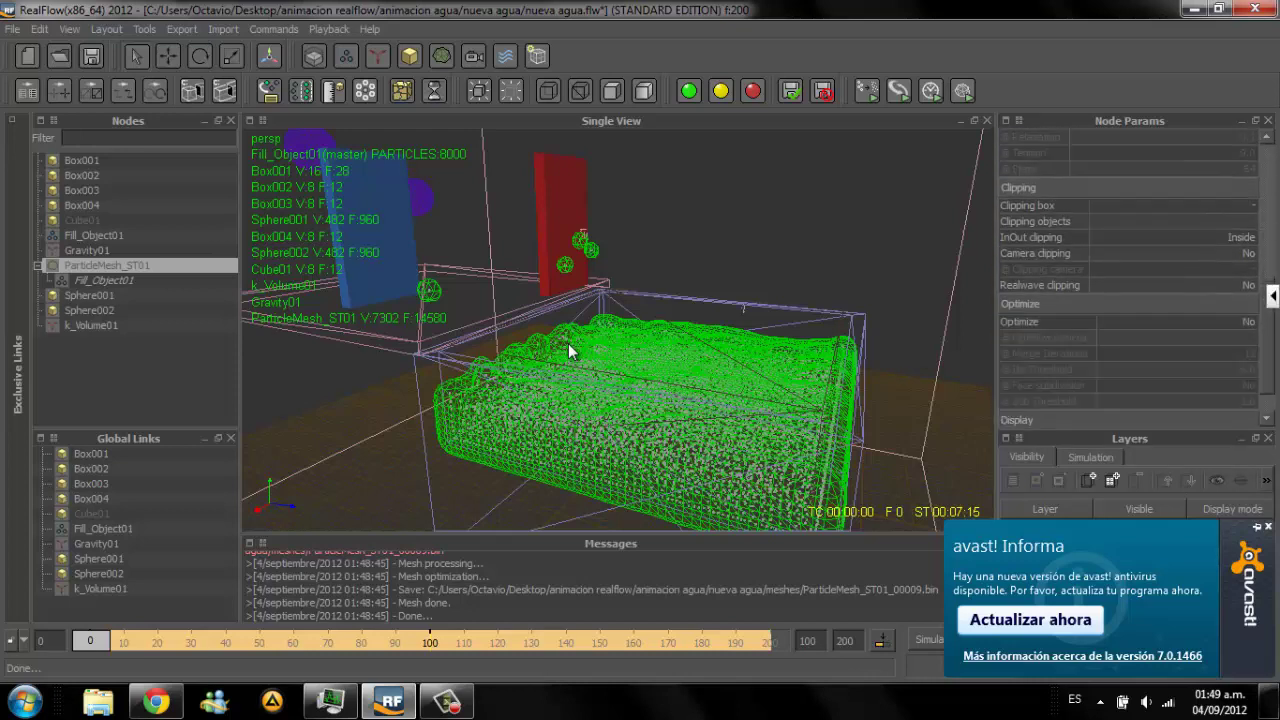
{"action": "scroll", "coordinate": [1128, 280], "scroll_direction": "down", "scroll_amount": 1}
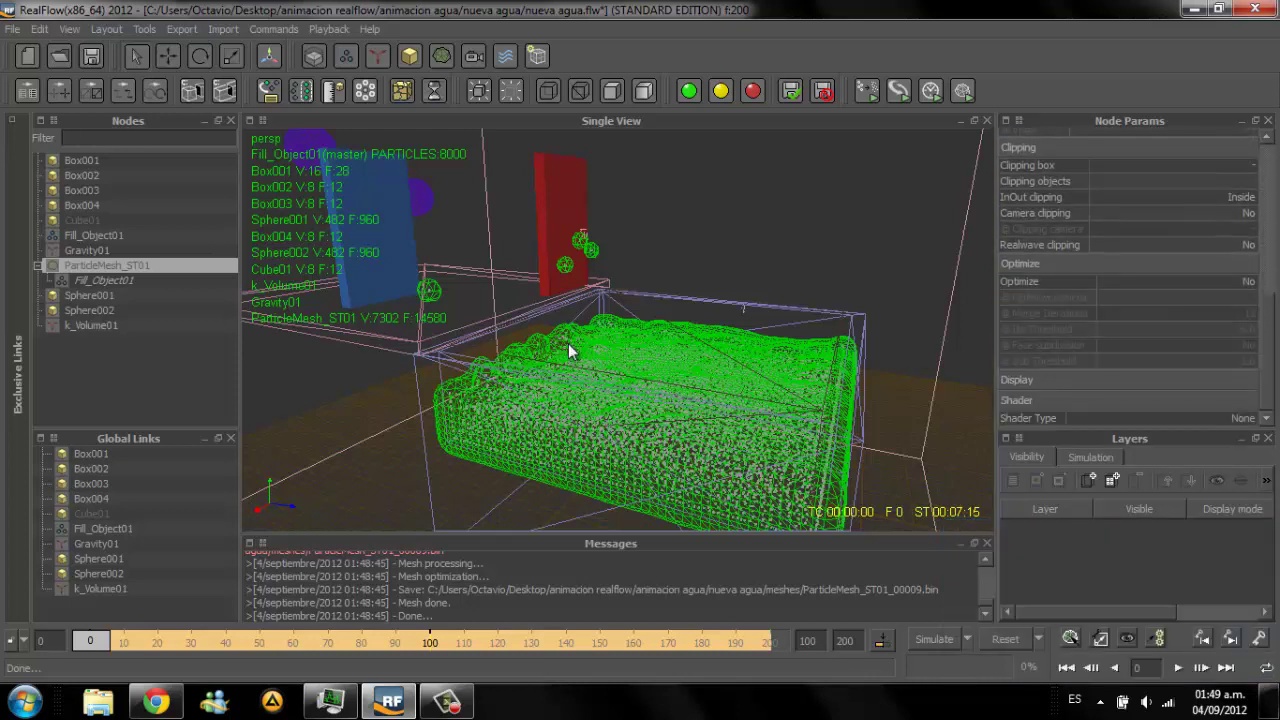
{"action": "left_click", "coordinate": [1017, 380]}
Step: Leave the mesh type as Metaballs and save nueva agua.flw
{"action": "scroll", "coordinate": [1128, 280], "scroll_direction": "down", "scroll_amount": 2}
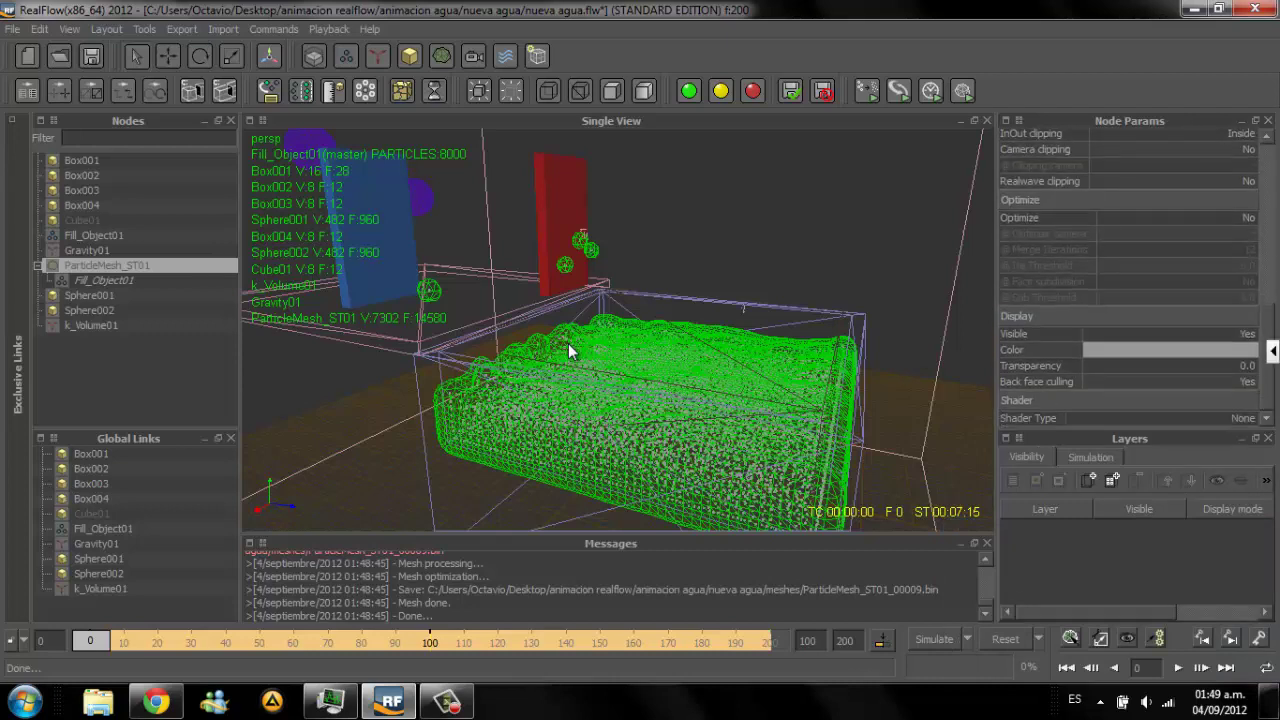
{"action": "scroll", "coordinate": [1128, 280], "scroll_direction": "up", "scroll_amount": 2}
{"action": "scroll", "coordinate": [1128, 280], "scroll_direction": "up", "scroll_amount": 2}
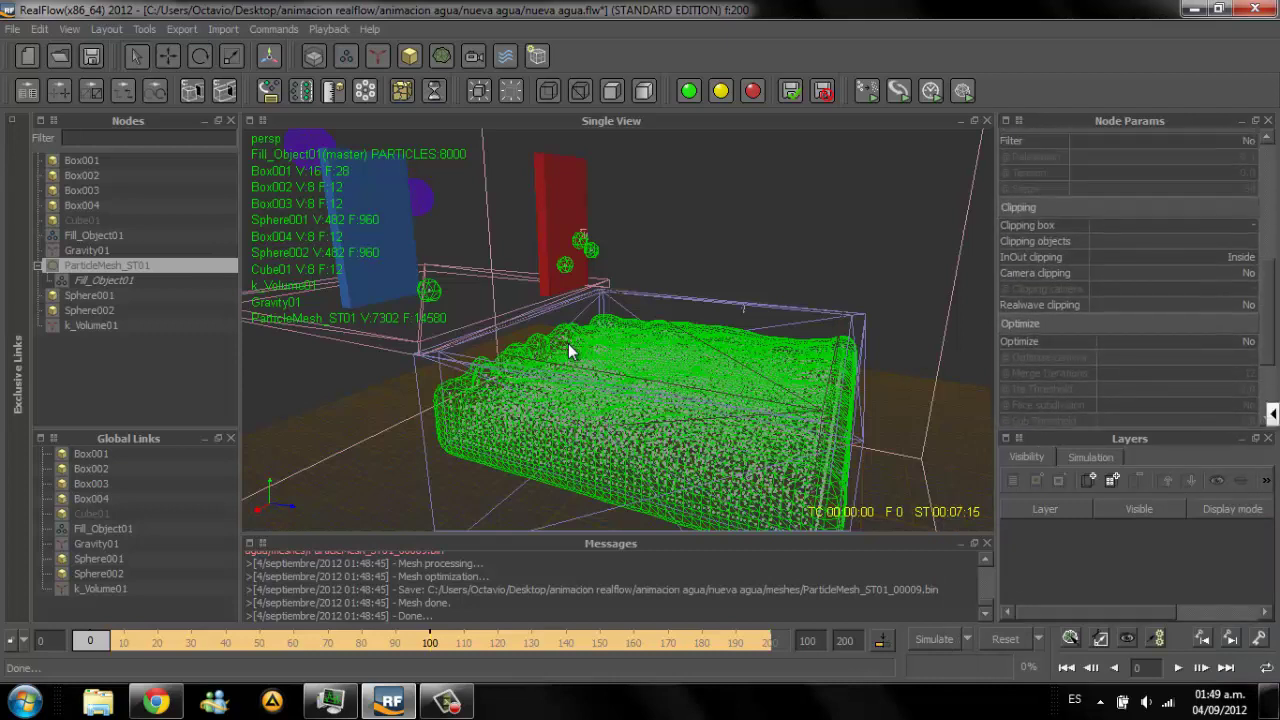
{"action": "scroll", "coordinate": [1128, 280], "scroll_direction": "up", "scroll_amount": 2}
{"action": "scroll", "coordinate": [1128, 280], "scroll_direction": "up", "scroll_amount": 2}
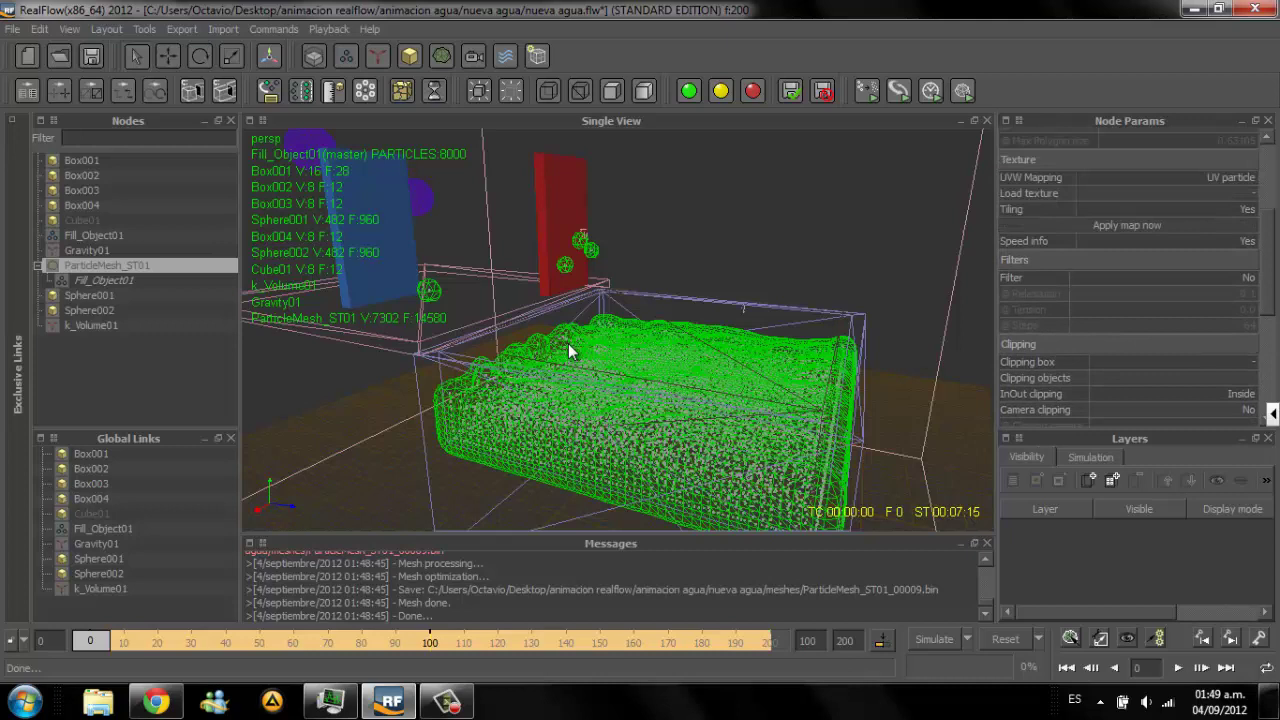
{"action": "scroll", "coordinate": [1128, 280], "scroll_direction": "up", "scroll_amount": 1}
{"action": "scroll", "coordinate": [1128, 280], "scroll_direction": "up", "scroll_amount": 1}
{"action": "scroll", "coordinate": [1128, 280], "scroll_direction": "up", "scroll_amount": 1}
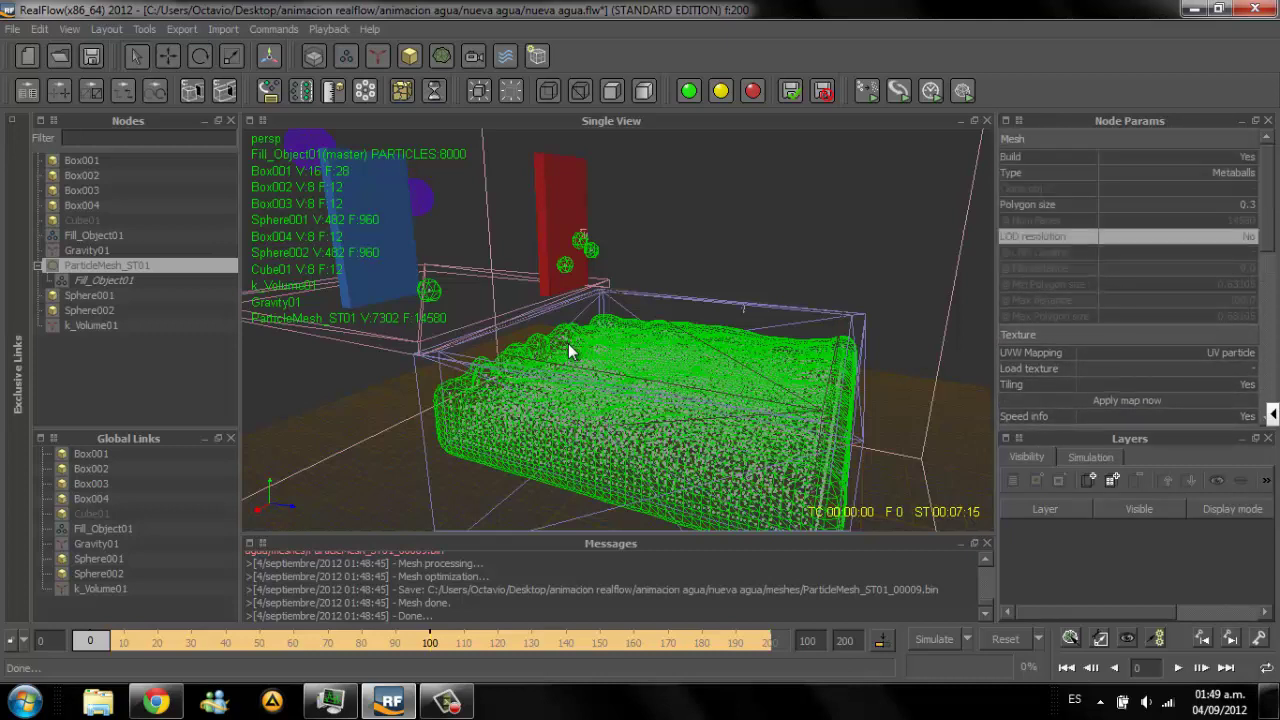
{"action": "left_click", "coordinate": [1175, 172]}
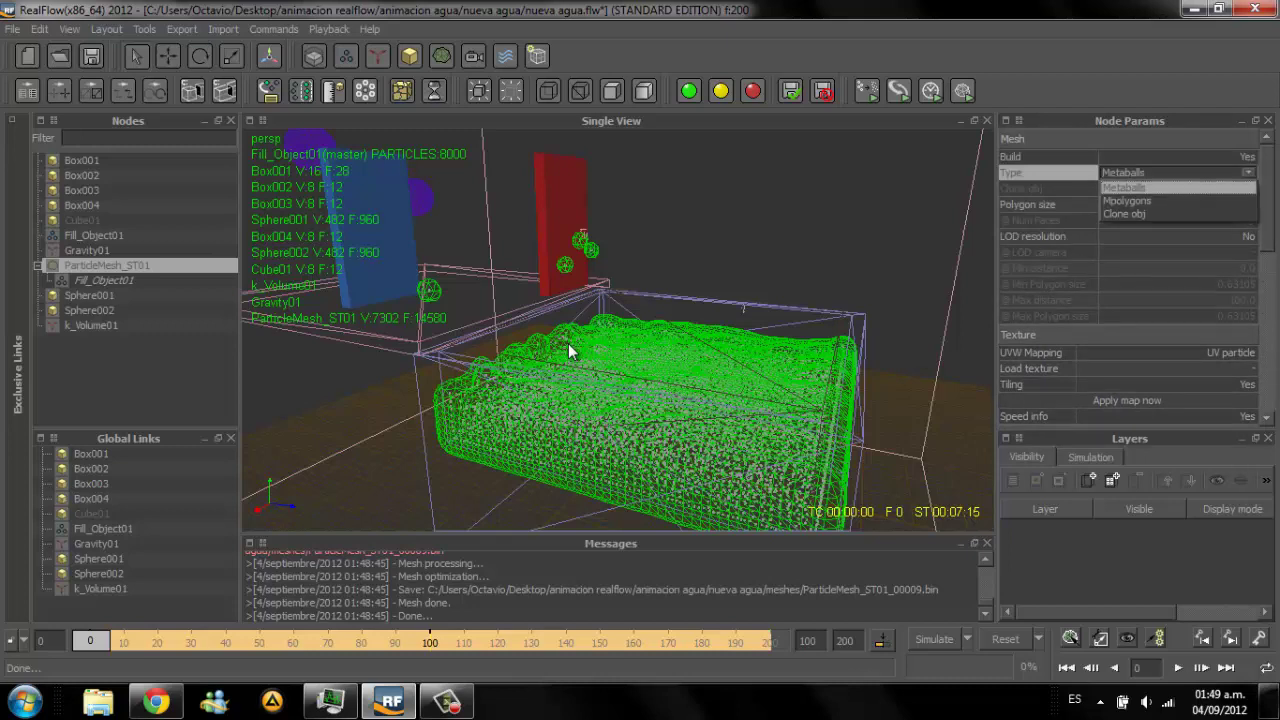
{"action": "key", "text": "Escape"}
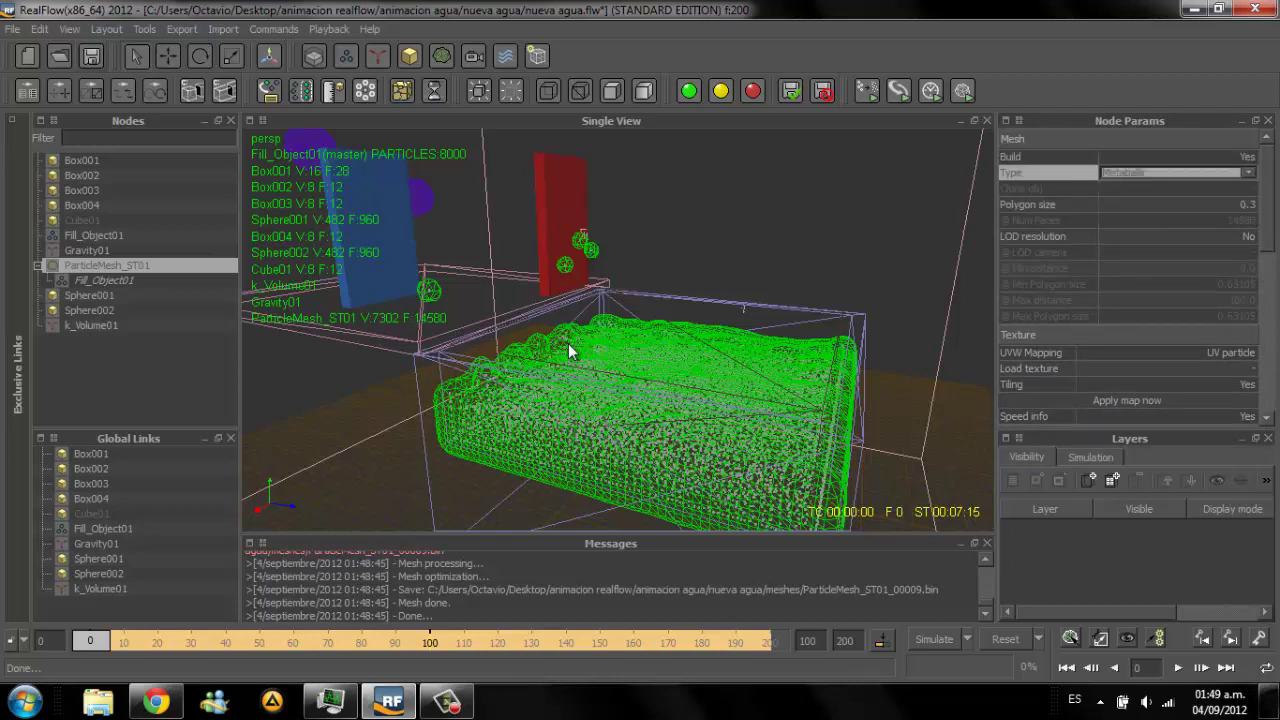
{"action": "key", "text": "ctrl+s"}
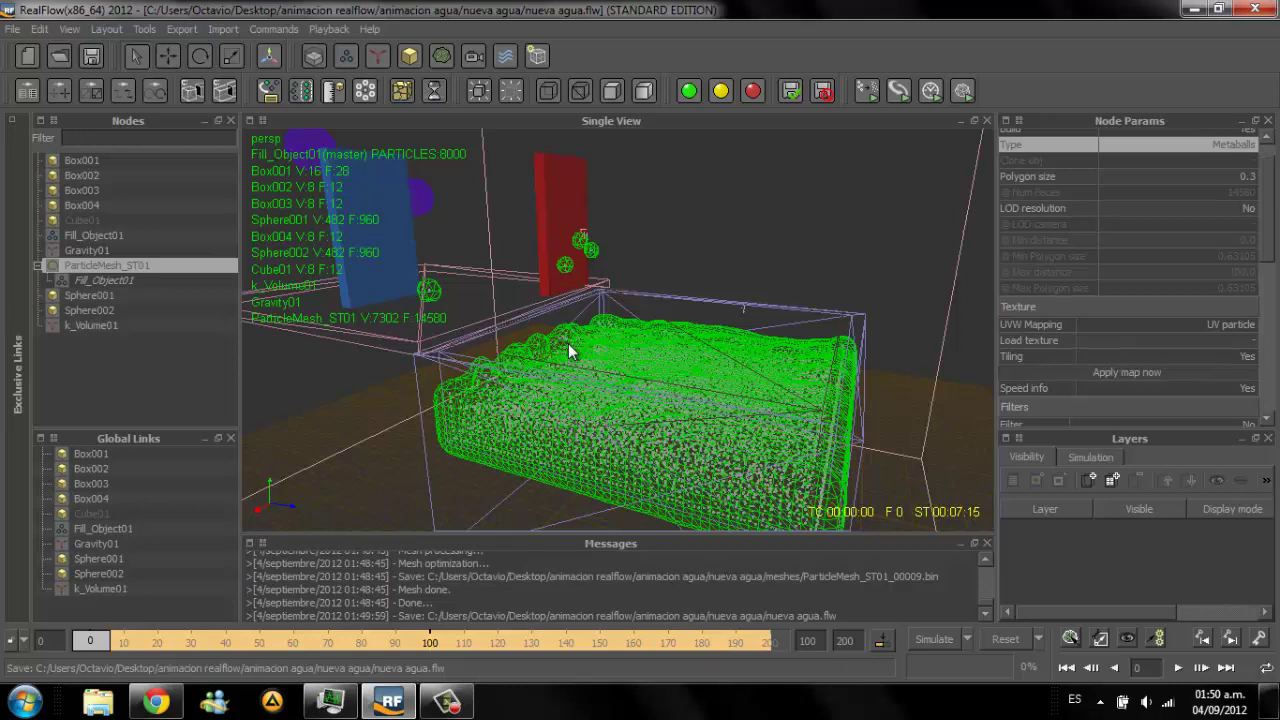
Step: Build ParticleMesh_ST01 through frame 200 while zooming and orbiting to watch the grey surface
{"action": "key", "text": "ctrl+F5"}
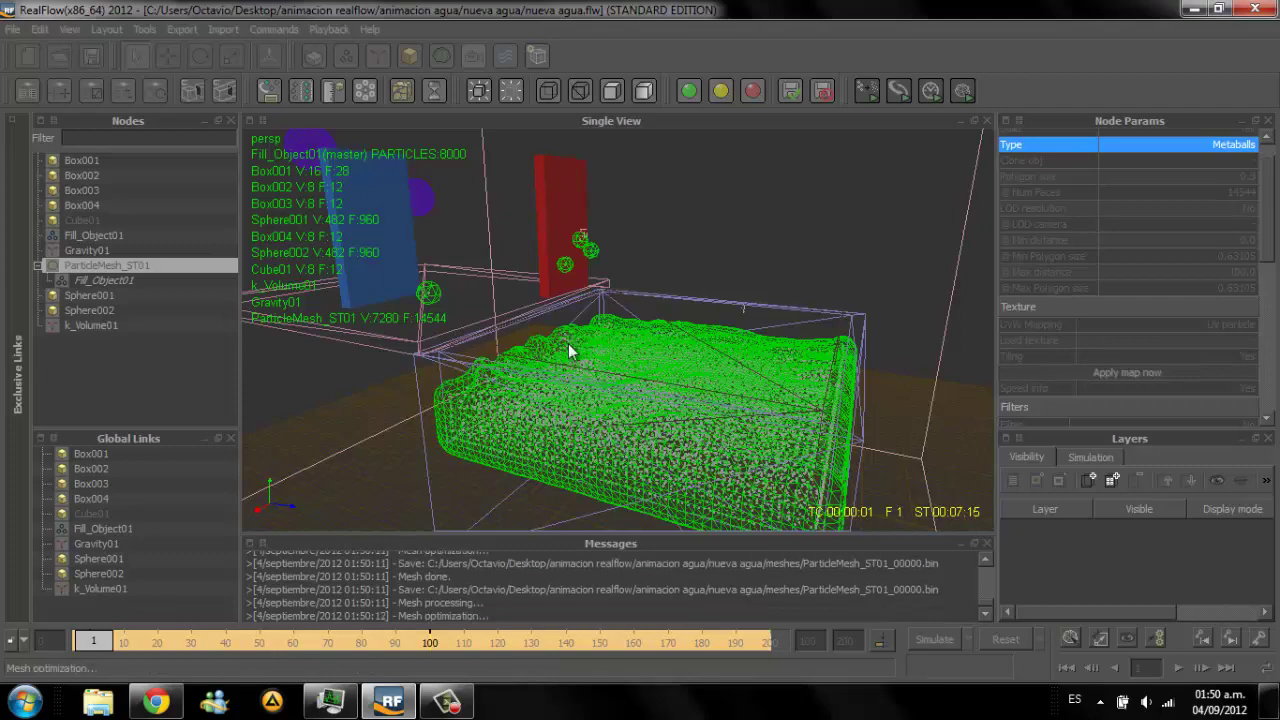
{"action": "scroll", "coordinate": [569, 351], "scroll_direction": "up", "scroll_amount": 2}
{"action": "scroll", "coordinate": [569, 349], "scroll_direction": "up", "scroll_amount": 2}
{"action": "scroll", "coordinate": [567, 345], "scroll_direction": "up", "scroll_amount": 2}
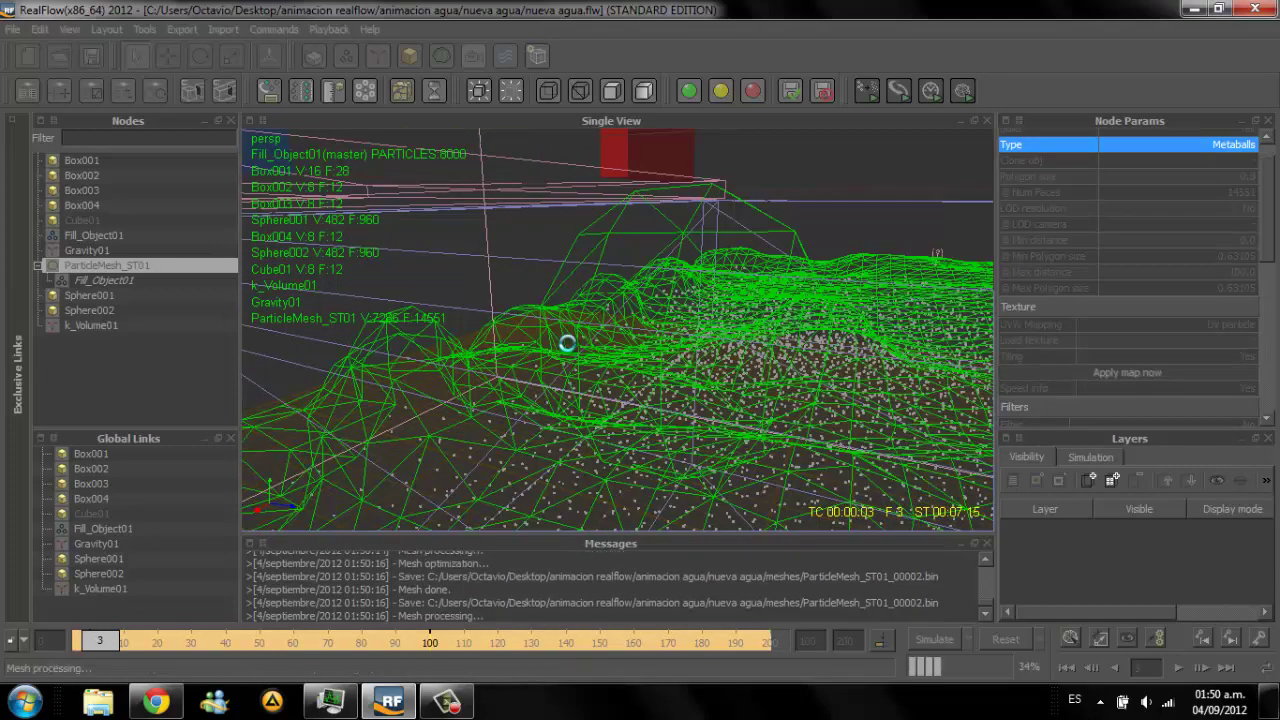
{"action": "scroll", "coordinate": [567, 343], "scroll_direction": "down", "scroll_amount": 1}
{"action": "scroll", "coordinate": [567, 343], "scroll_direction": "down", "scroll_amount": 2}
{"action": "scroll", "coordinate": [567, 343], "scroll_direction": "down", "scroll_amount": 2}
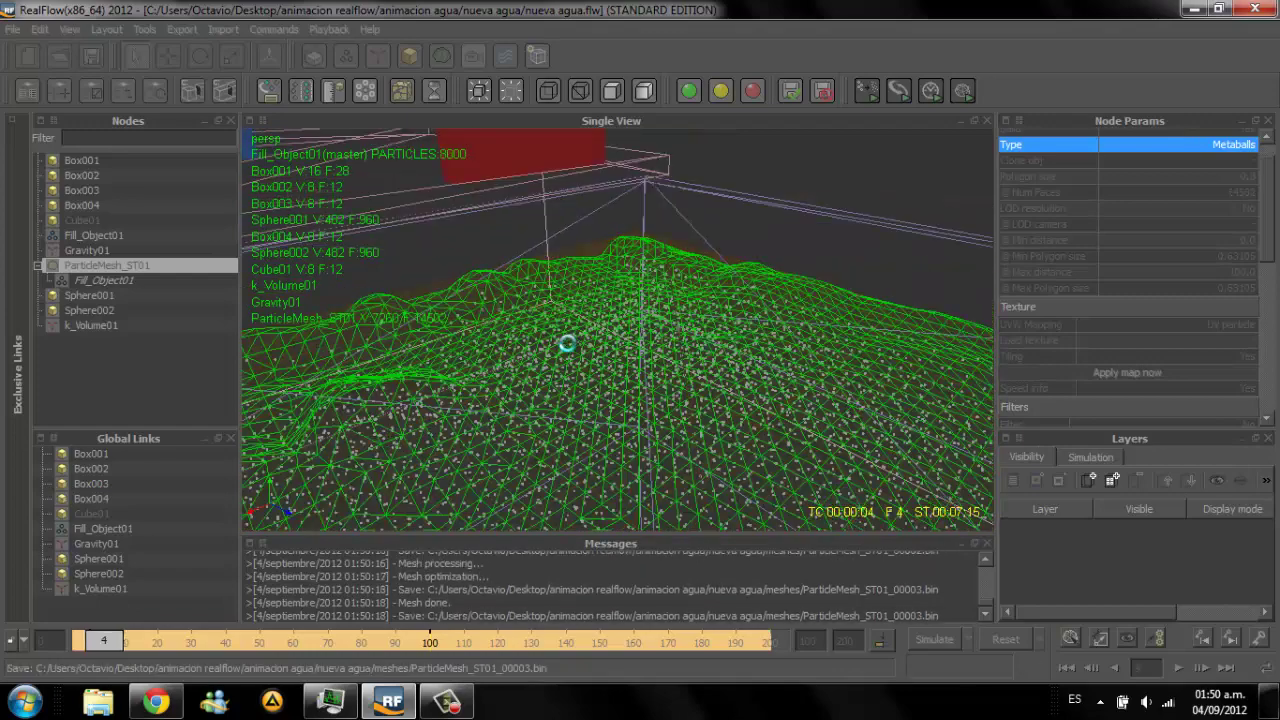
{"action": "scroll", "coordinate": [567, 343], "scroll_direction": "down", "scroll_amount": 5}
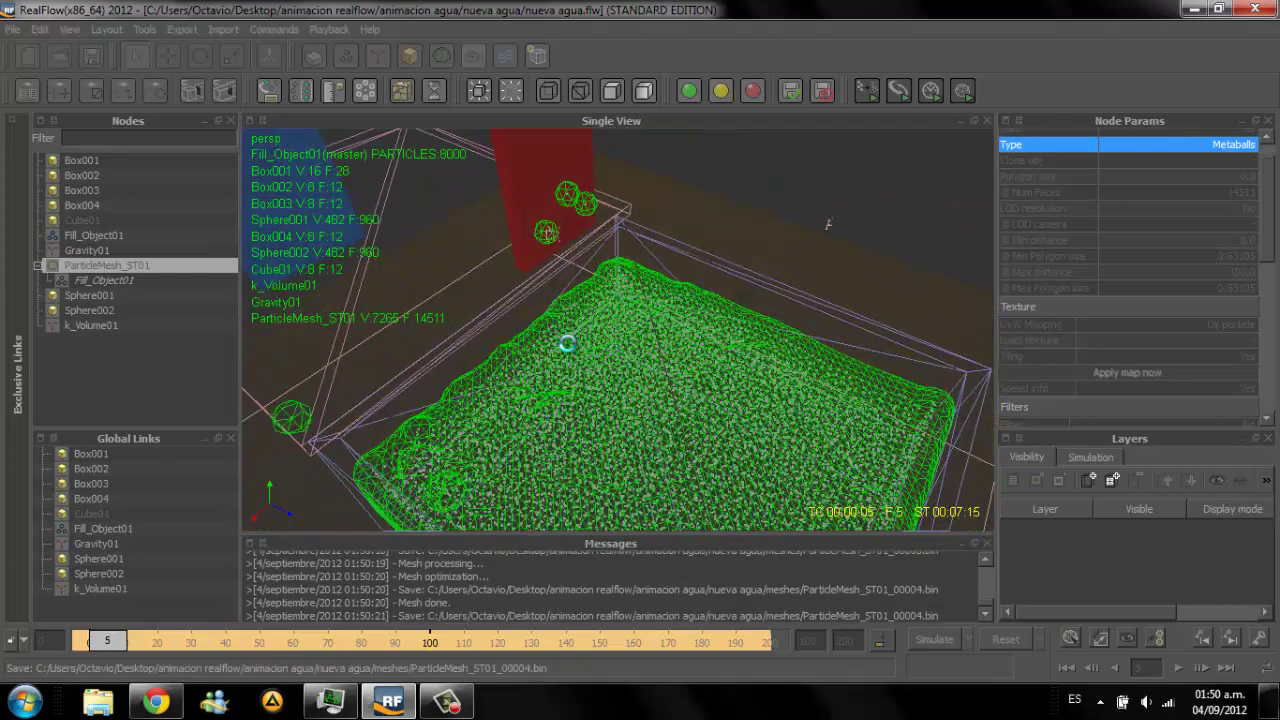
{"action": "scroll", "coordinate": [567, 343], "scroll_direction": "down", "scroll_amount": 5}
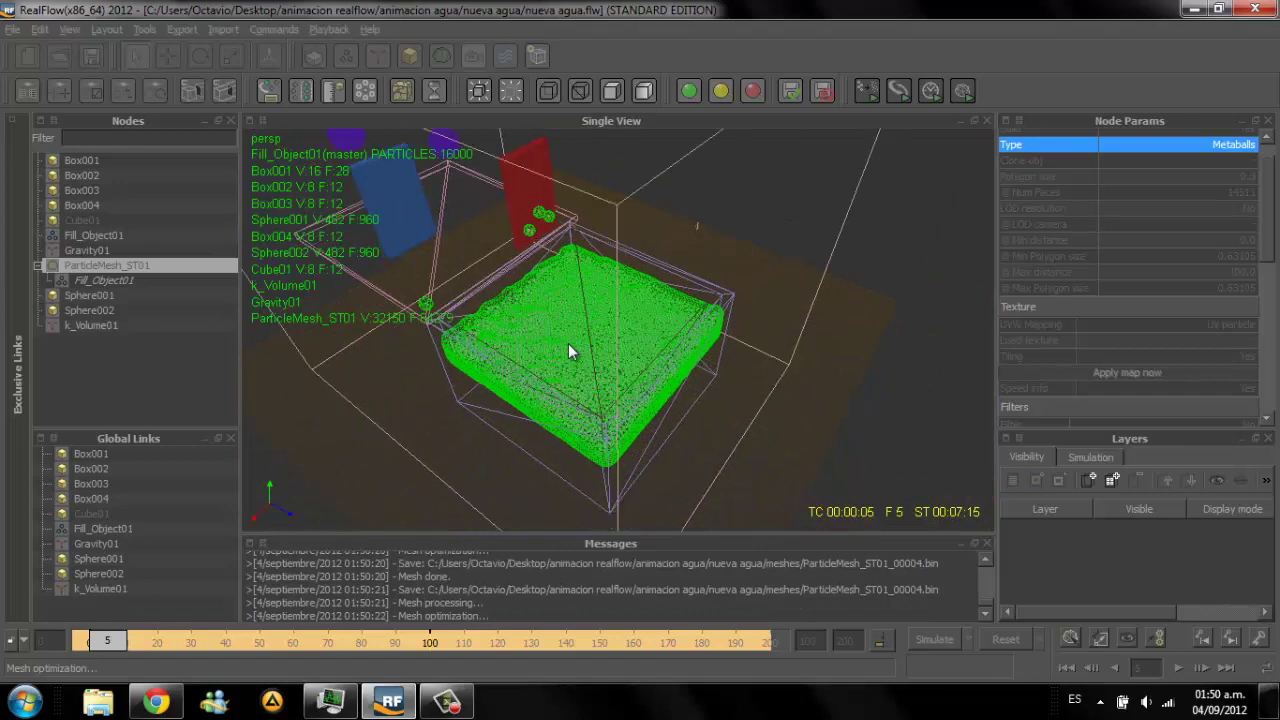
{"action": "left_click_drag", "start_coordinate": [567, 350], "coordinate": [567, 343], "text": "alt"}
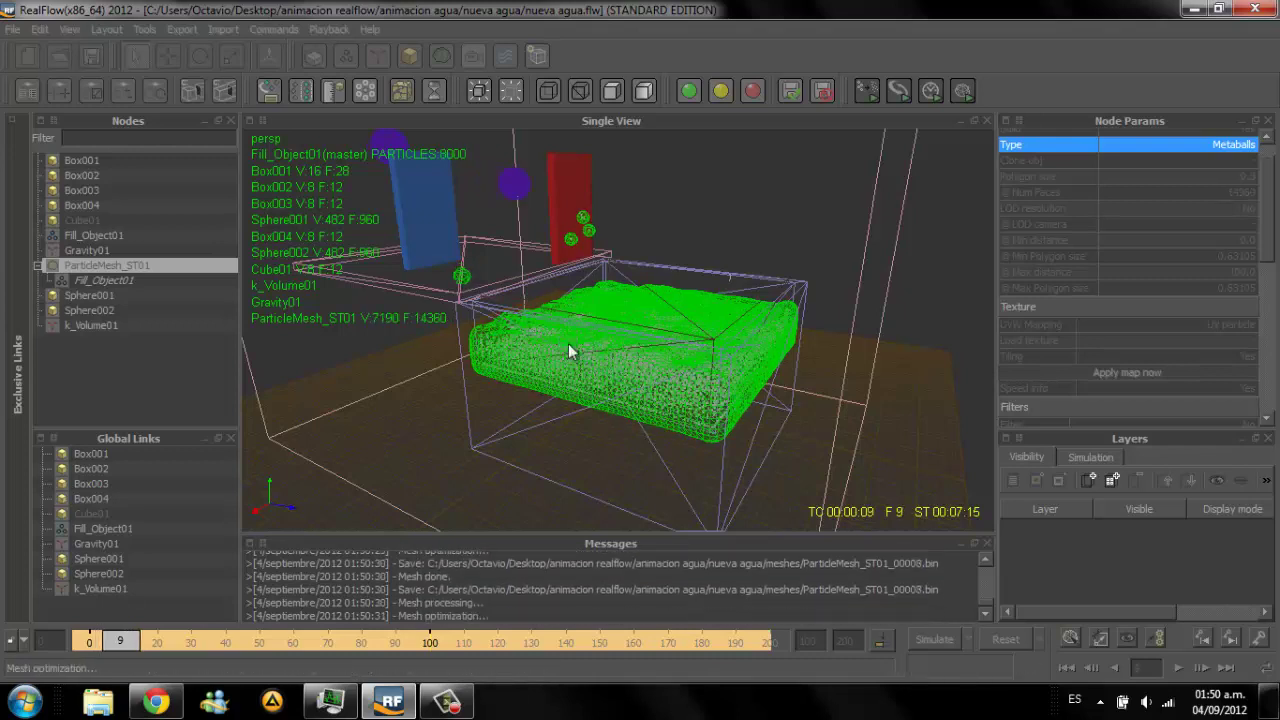
{"action": "left_click_drag", "start_coordinate": [567, 350], "coordinate": [567, 350], "text": "alt"}
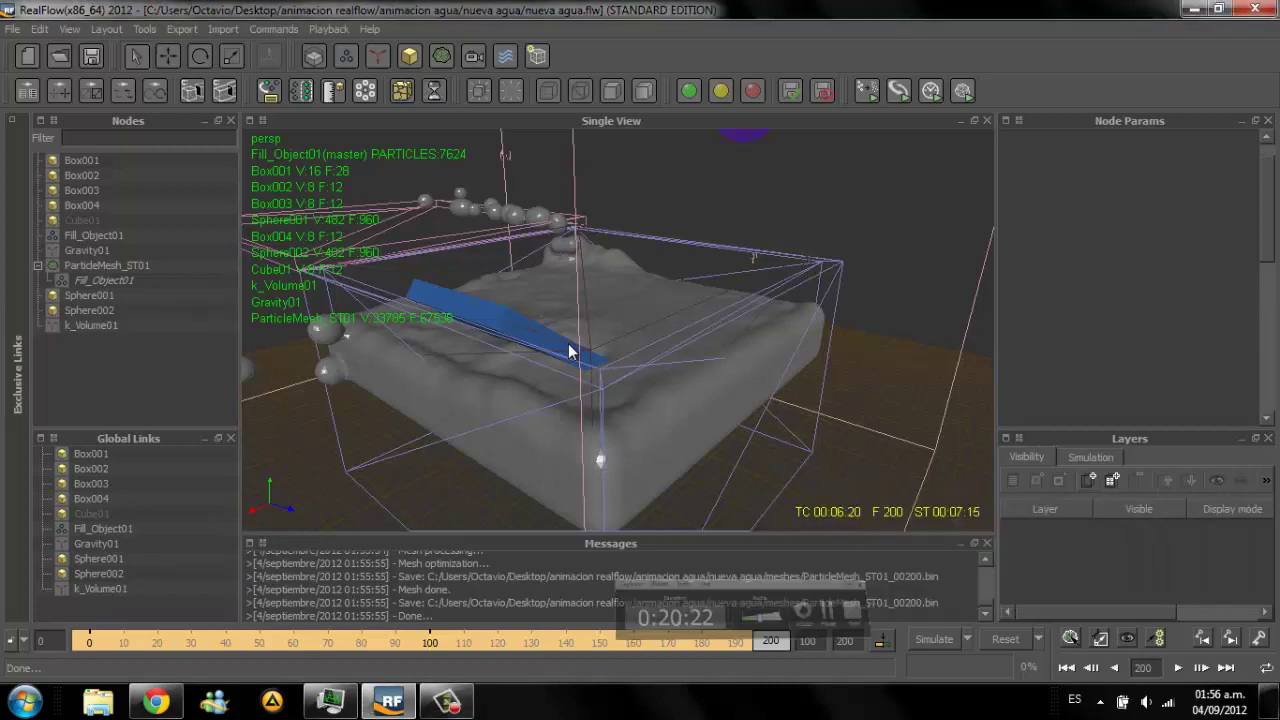
Step: View the splashing mesh at frame 28, select Cube01, then Gravity01 showing strength 9.8
{"action": "left_click_drag", "start_coordinate": [568, 351], "coordinate": [568, 351], "text": "alt"}
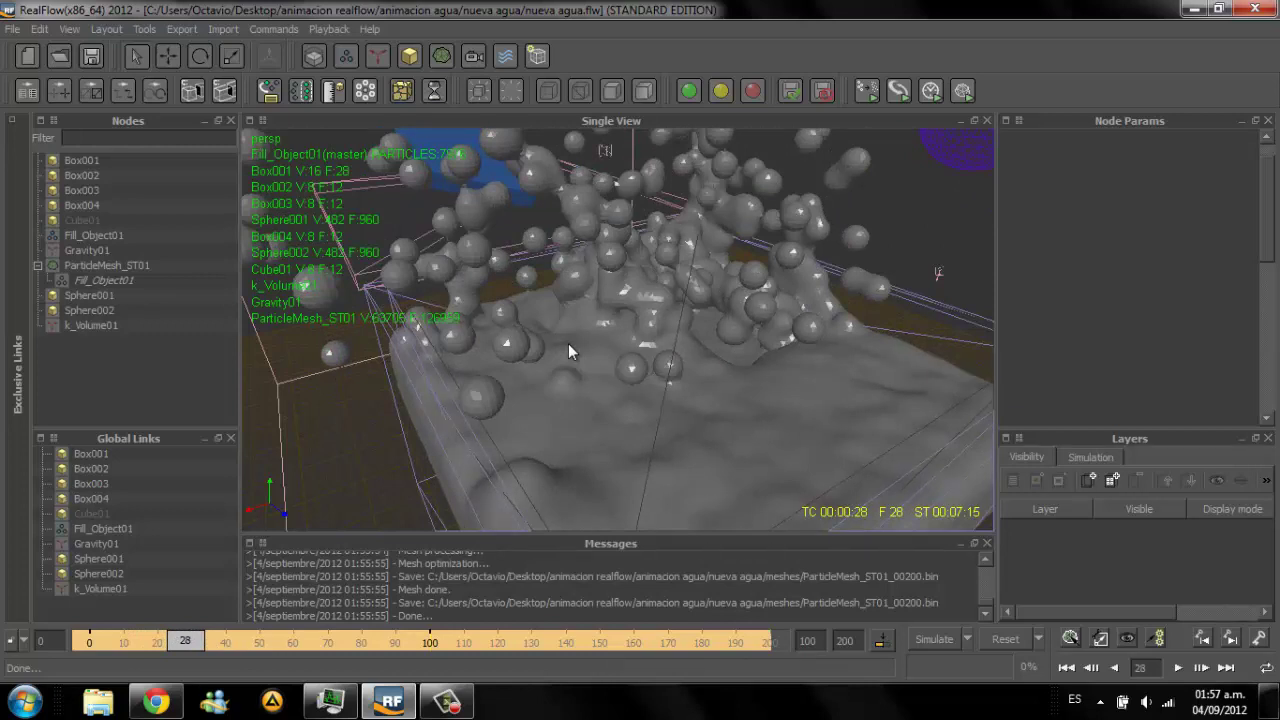
{"action": "left_click", "coordinate": [568, 351]}
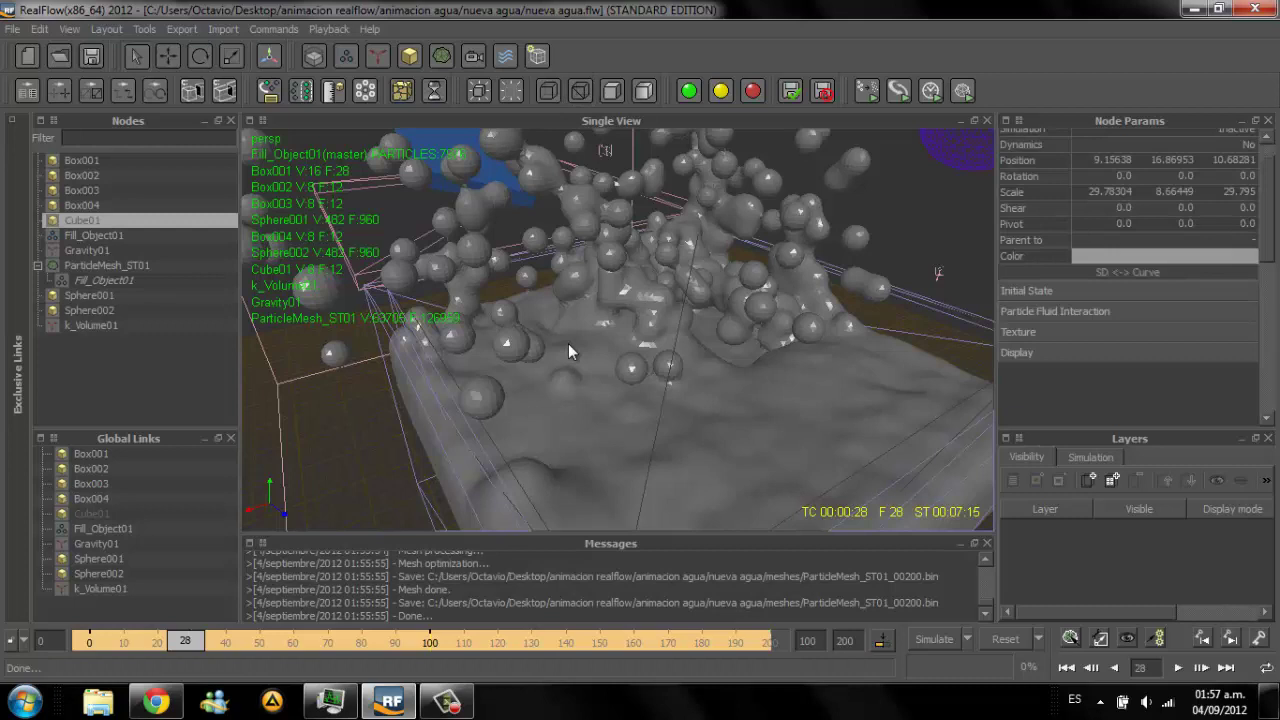
{"action": "key", "text": "Down"}
{"action": "key", "text": "Down"}
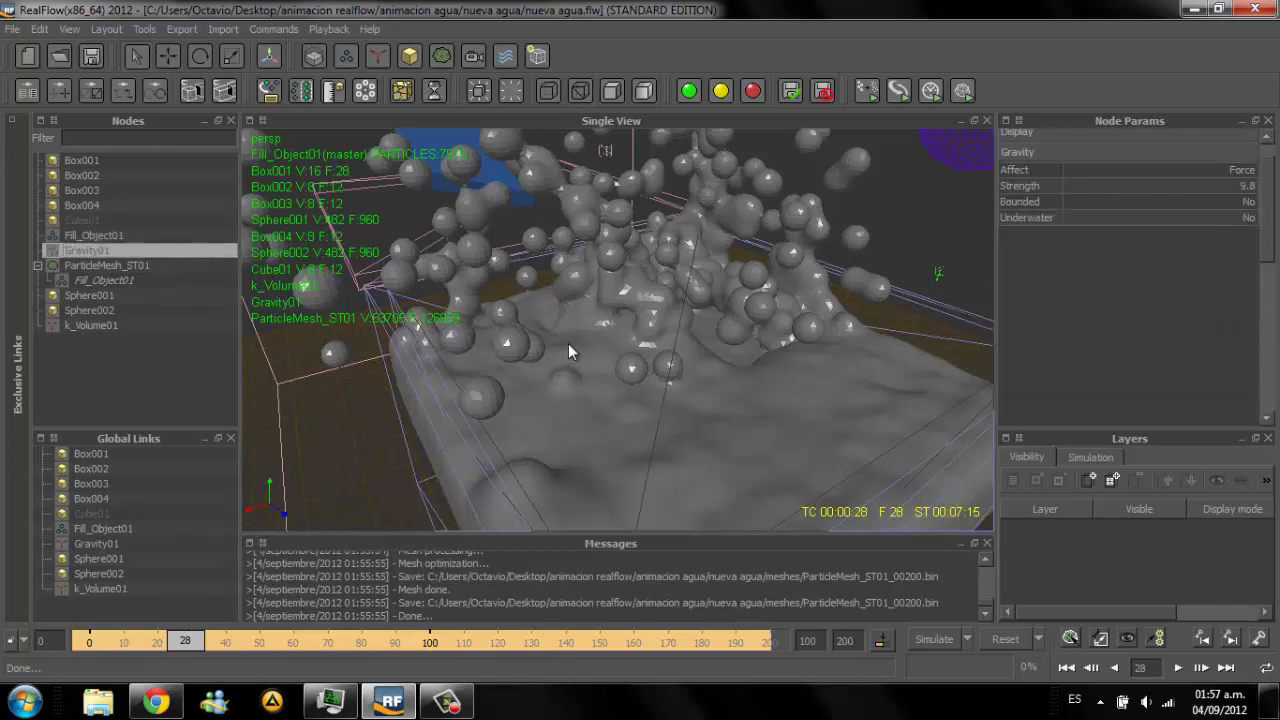
{"action": "key", "text": "Down"}
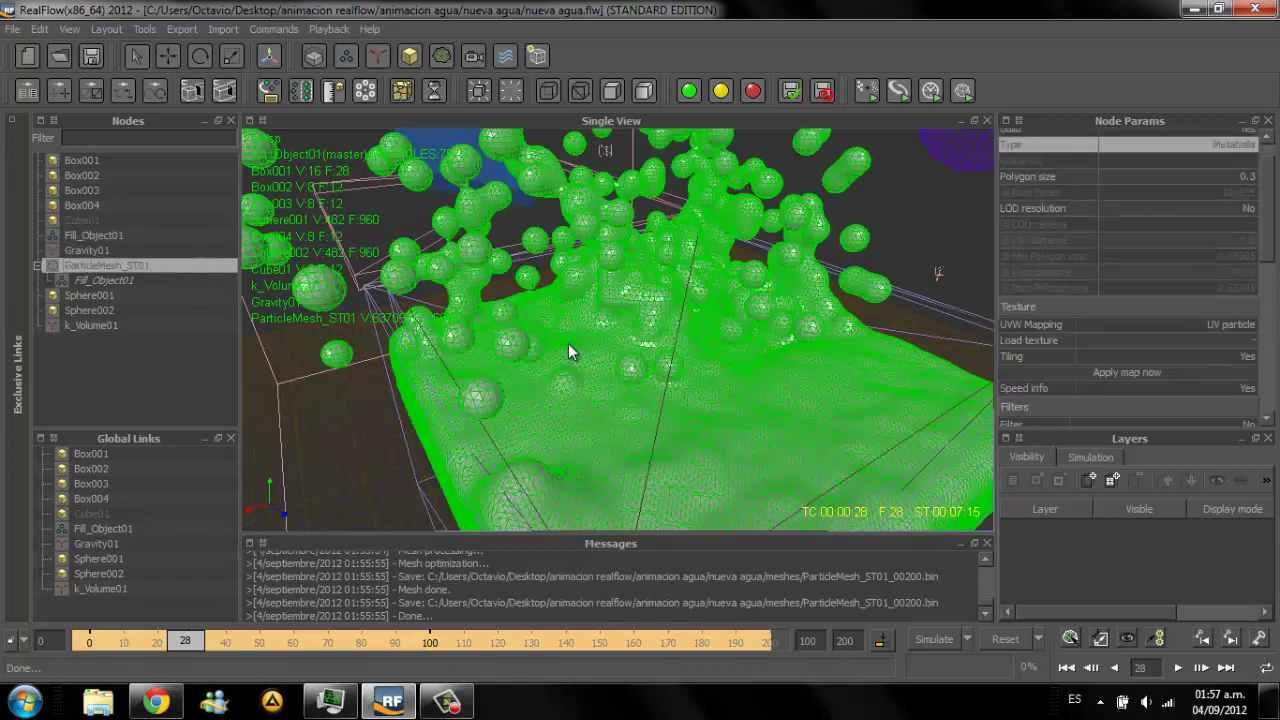
Step: Deselect the particle mesh and zoom the viewport in on the tank
{"action": "scroll", "coordinate": [568, 351], "scroll_direction": "down", "scroll_amount": 3}
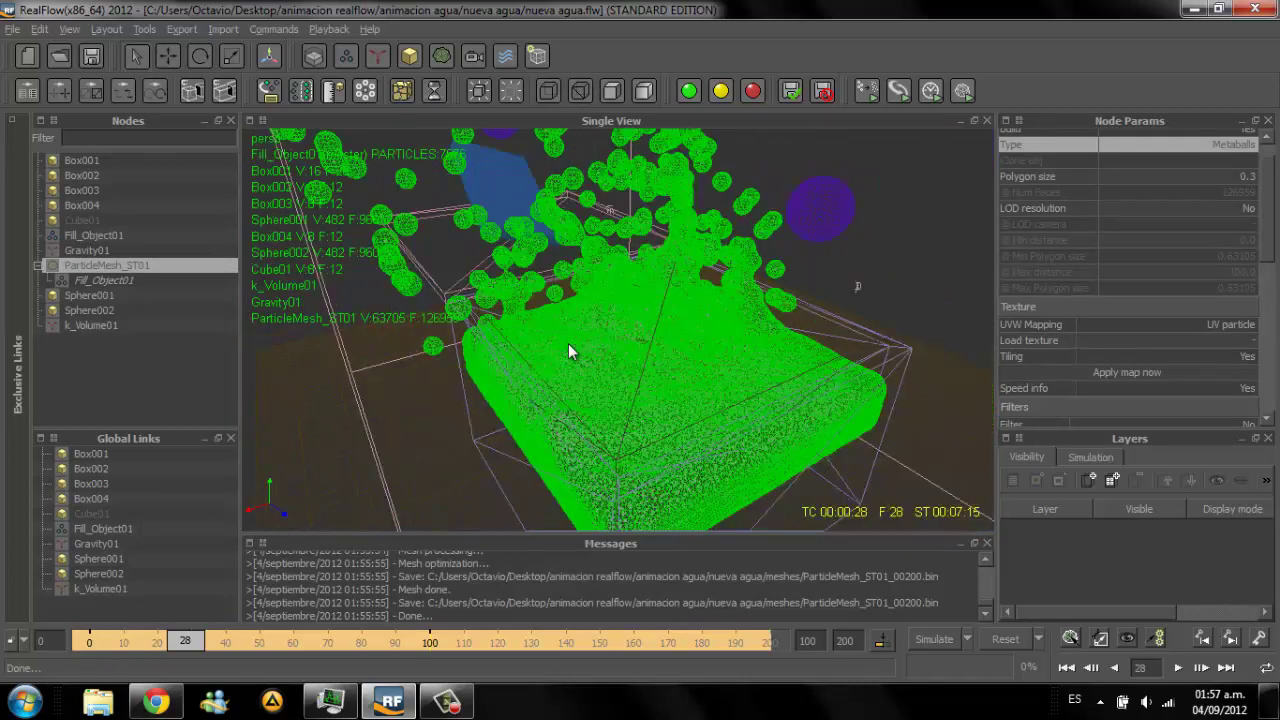
{"action": "scroll", "coordinate": [568, 351], "scroll_direction": "down", "scroll_amount": 3}
{"action": "left_click", "coordinate": [568, 351]}
{"action": "scroll", "coordinate": [568, 351], "scroll_direction": "up", "scroll_amount": 2}
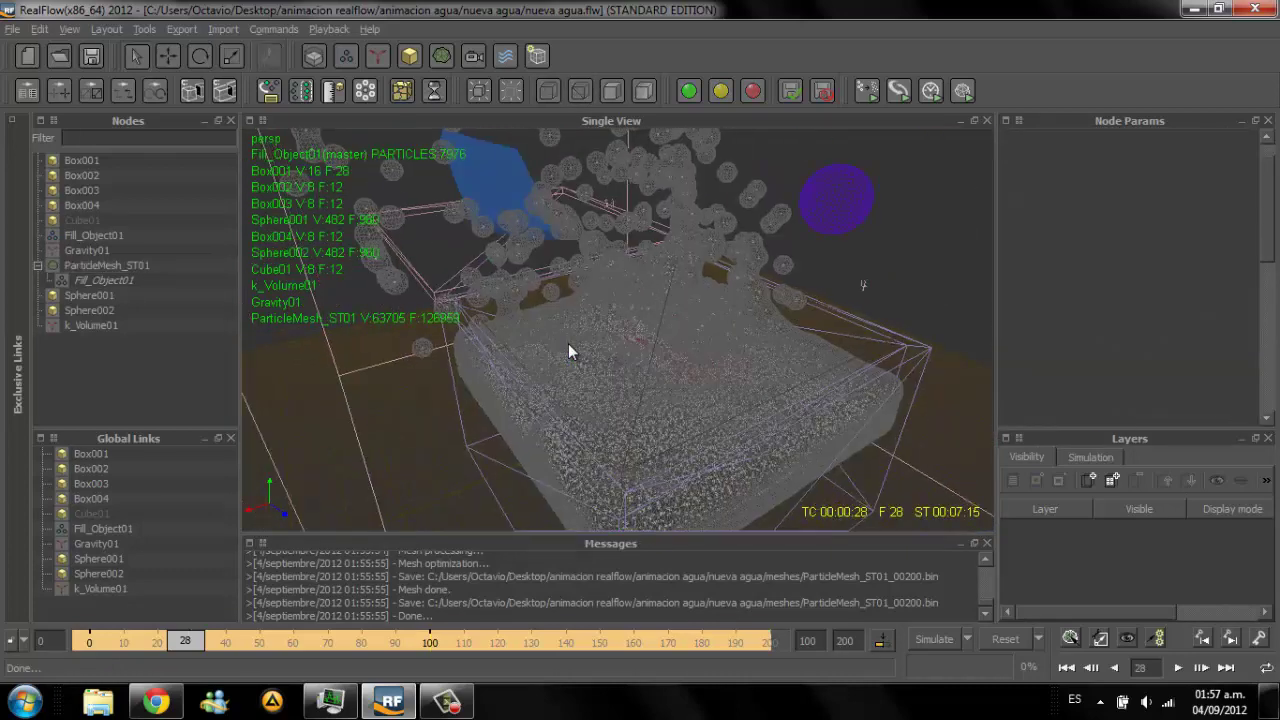
{"action": "scroll", "coordinate": [568, 351], "scroll_direction": "up", "scroll_amount": 3}
{"action": "scroll", "coordinate": [568, 351], "scroll_direction": "up", "scroll_amount": 5}
{"action": "scroll", "coordinate": [568, 351], "scroll_direction": "up", "scroll_amount": 2}
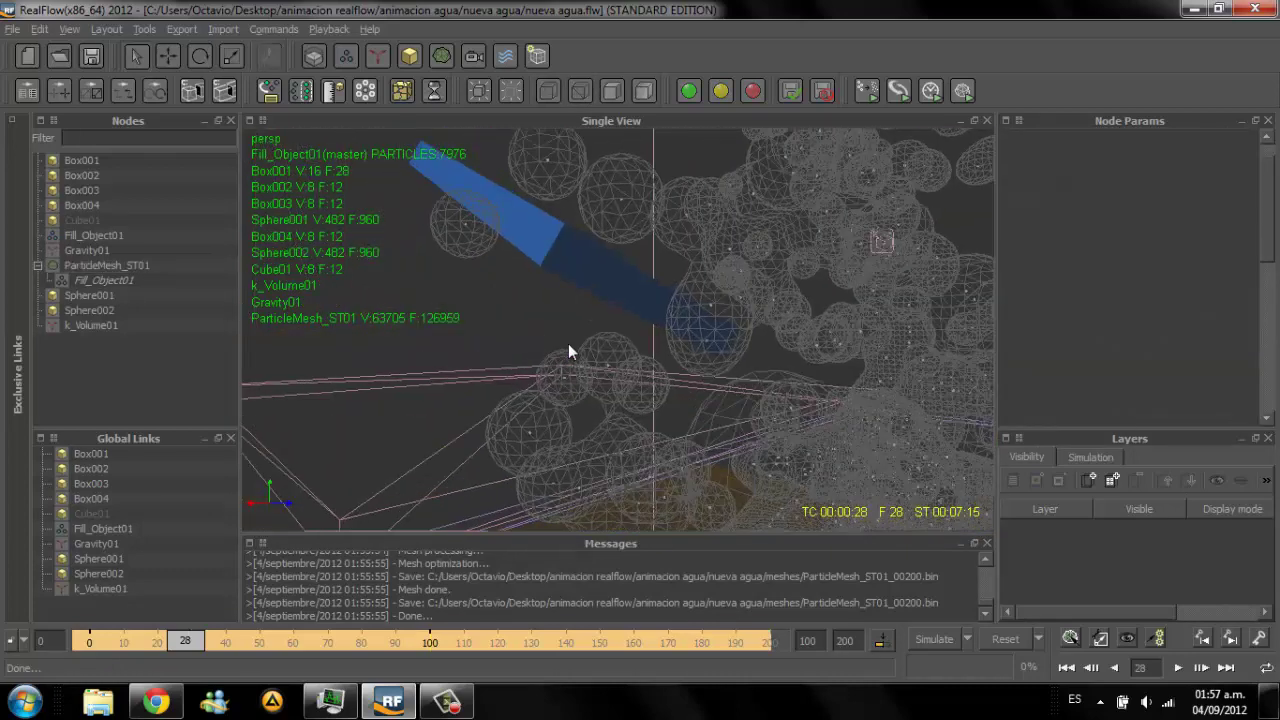
{"action": "scroll", "coordinate": [568, 351], "scroll_direction": "up", "scroll_amount": 2}
{"action": "scroll", "coordinate": [568, 351], "scroll_direction": "up", "scroll_amount": 2}
{"action": "scroll", "coordinate": [568, 351], "scroll_direction": "up", "scroll_amount": 2}
{"action": "scroll", "coordinate": [568, 351], "scroll_direction": "up", "scroll_amount": 2}
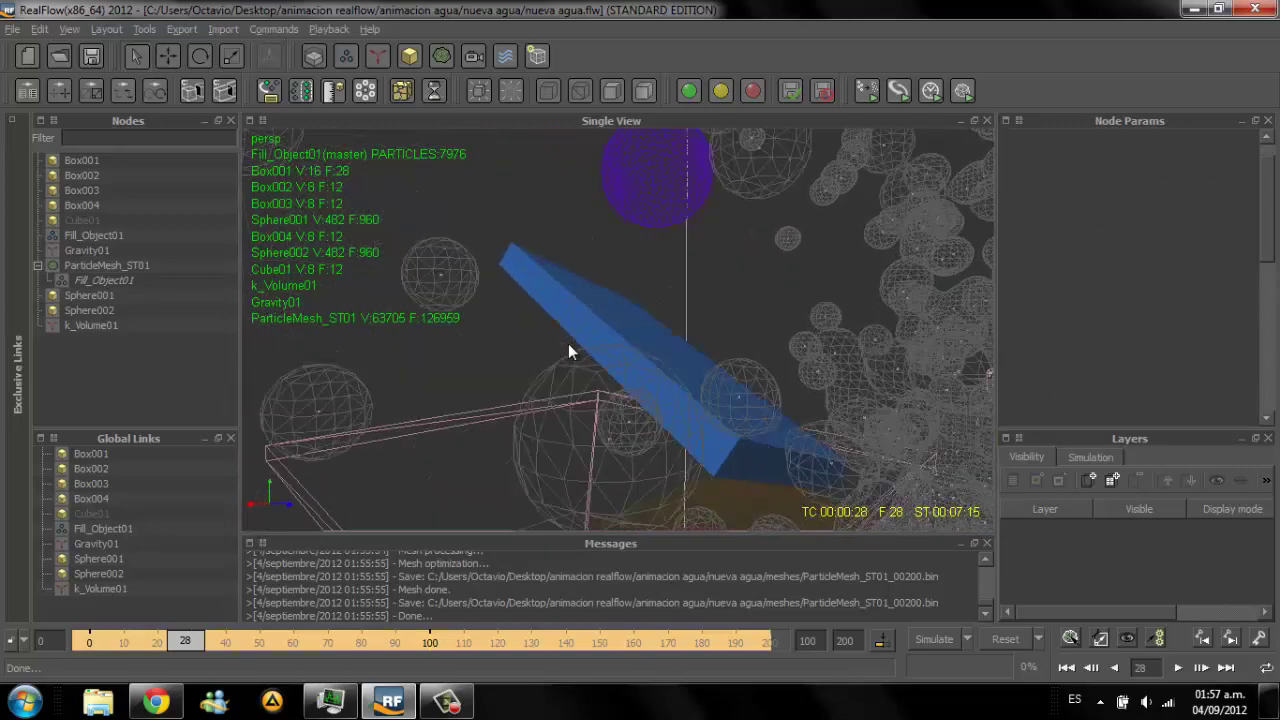
{"action": "scroll", "coordinate": [568, 351], "scroll_direction": "up", "scroll_amount": 2}
{"action": "scroll", "coordinate": [568, 351], "scroll_direction": "up", "scroll_amount": 2}
{"action": "scroll", "coordinate": [568, 351], "scroll_direction": "up", "scroll_amount": 2}
{"action": "scroll", "coordinate": [568, 351], "scroll_direction": "up", "scroll_amount": 2}
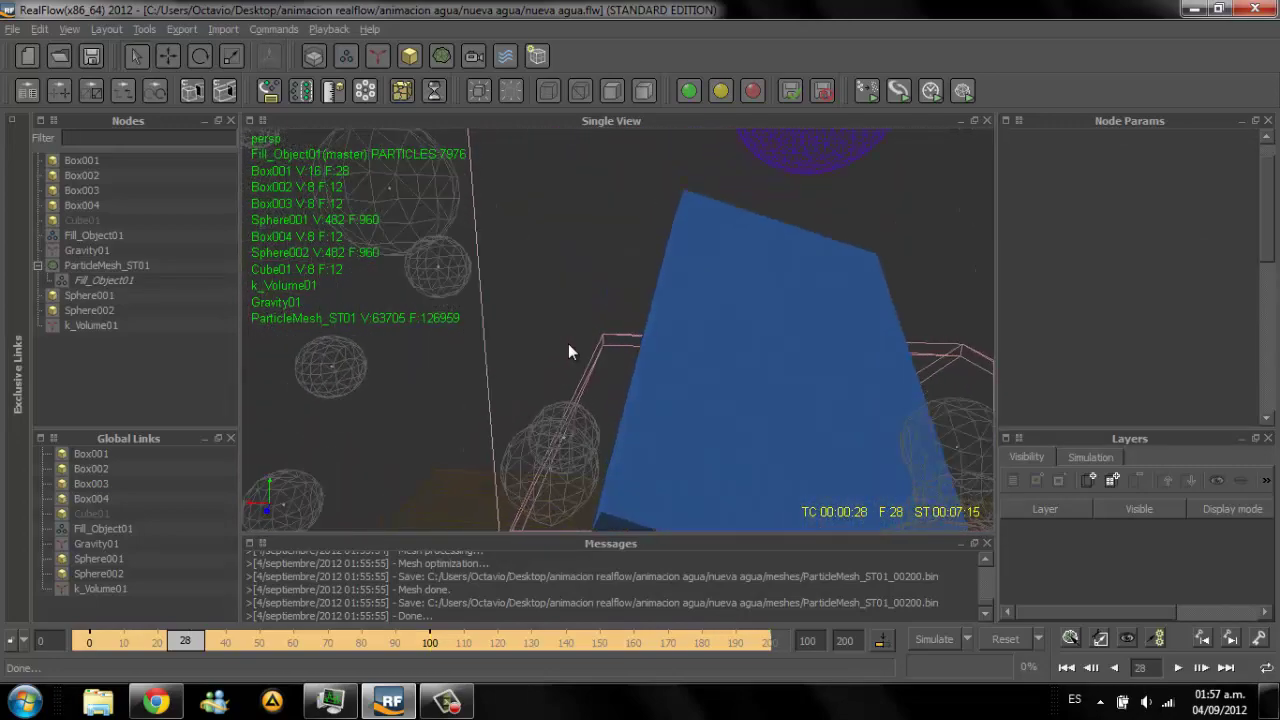
{"action": "scroll", "coordinate": [568, 351], "scroll_direction": "up", "scroll_amount": 2}
{"action": "scroll", "coordinate": [568, 351], "scroll_direction": "up", "scroll_amount": 1}
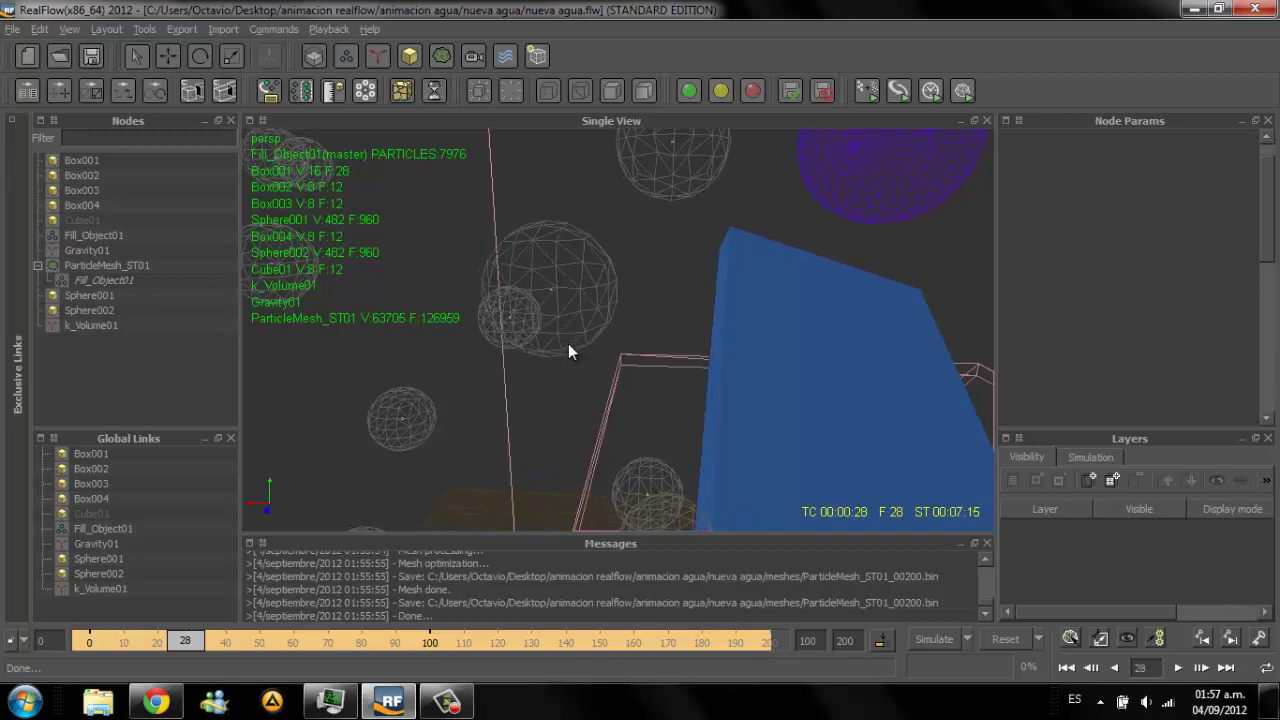
{"action": "scroll", "coordinate": [568, 351], "scroll_direction": "up", "scroll_amount": 2}
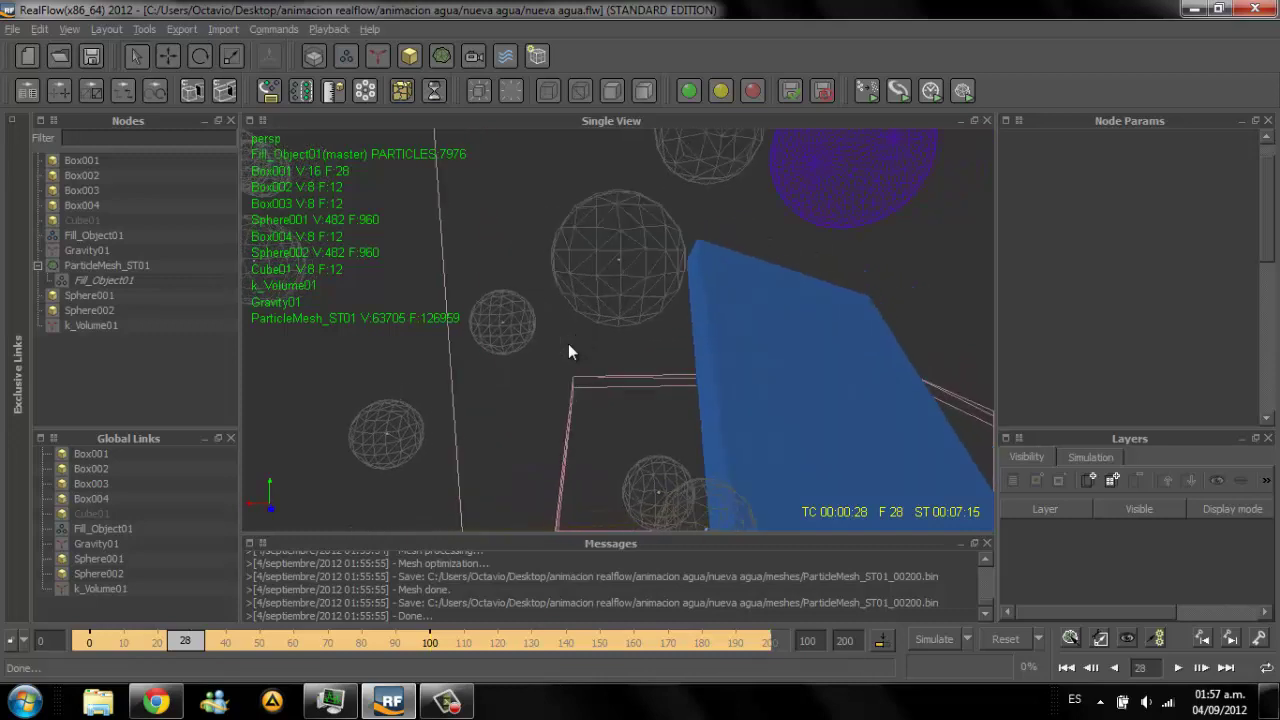
{"action": "scroll", "coordinate": [568, 351], "scroll_direction": "down", "scroll_amount": 3}
{"action": "scroll", "coordinate": [568, 351], "scroll_direction": "down", "scroll_amount": 1}
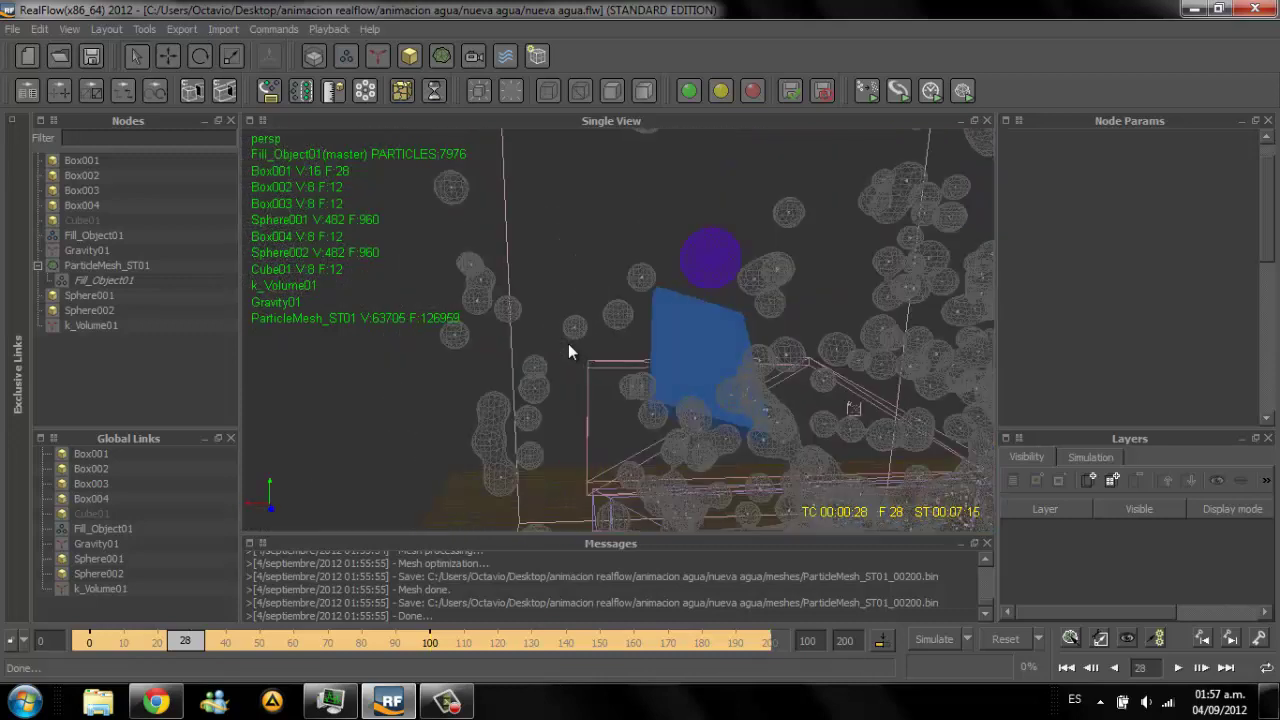
Step: Select ParticleMesh_ST01, rewind the timeline to frame 0, and delete the node
{"action": "left_click", "coordinate": [568, 351]}
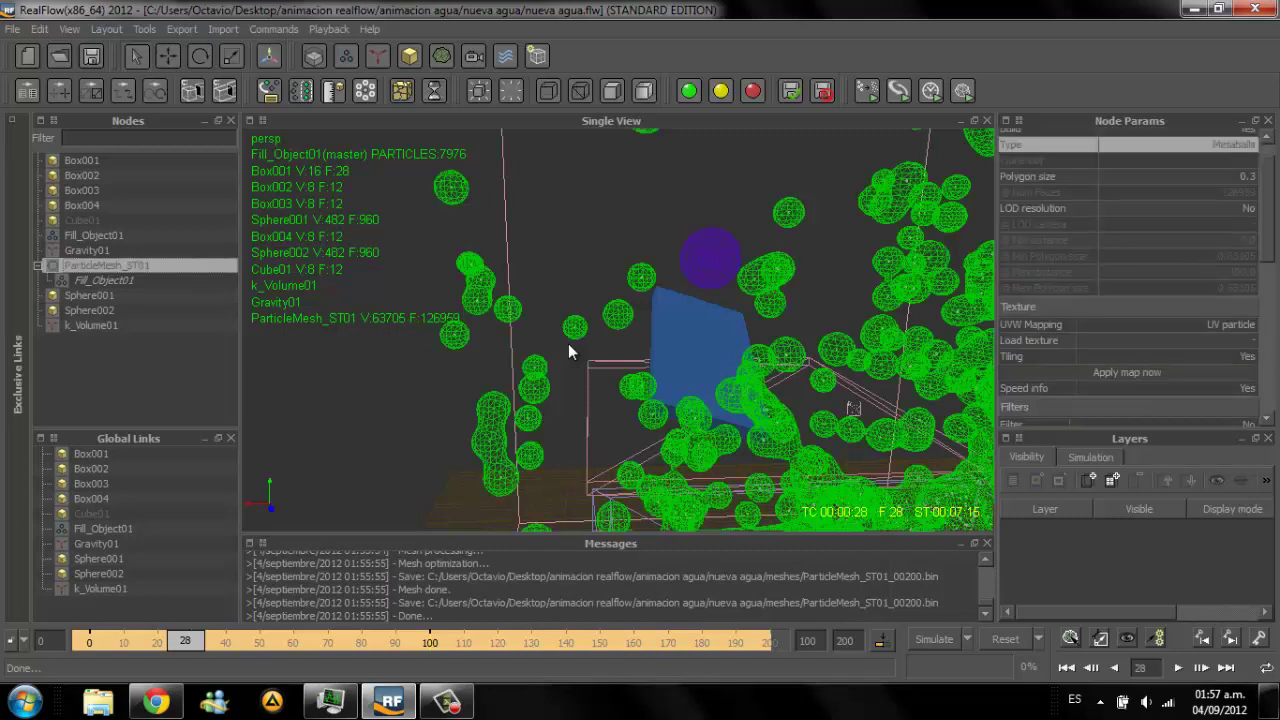
{"action": "key", "text": "Home"}
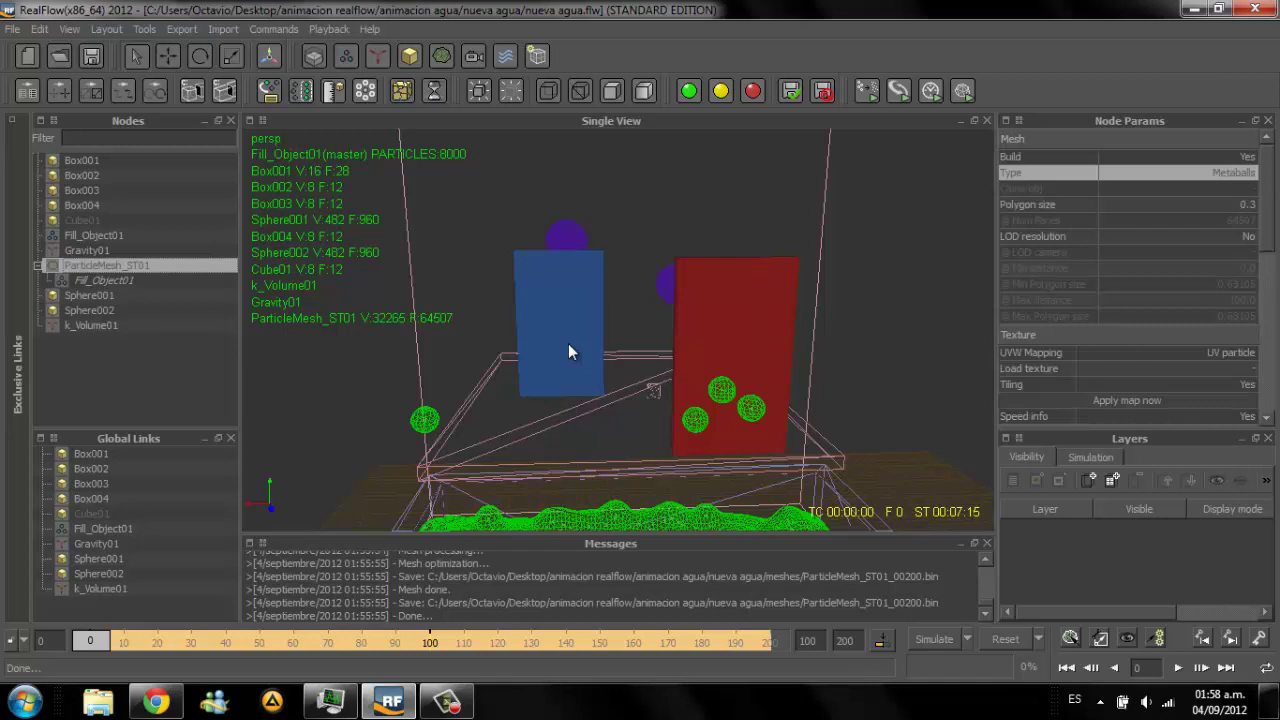
{"action": "key", "text": "Delete"}
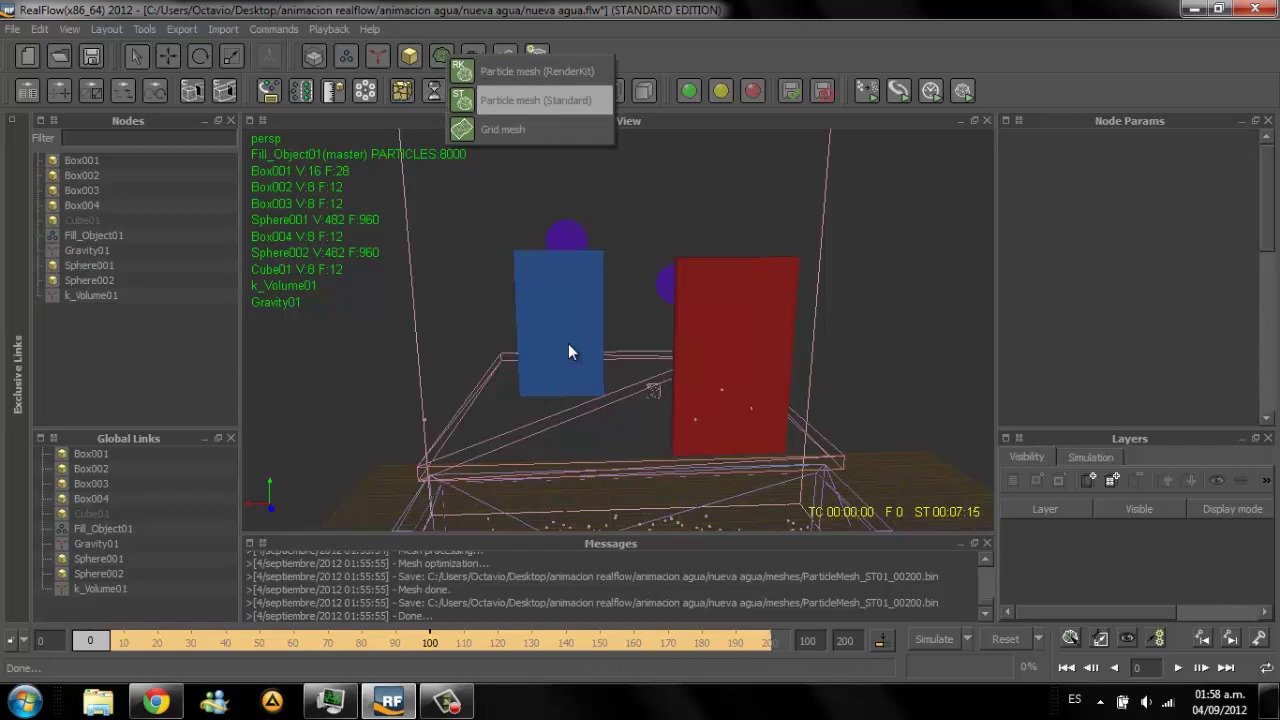
Step: Add a RenderKit particle mesh, ParticleMesh_RK01, for Fill_Object01 and start simulating to build it
{"action": "key", "text": "Up"}
{"action": "key", "text": "Return"}
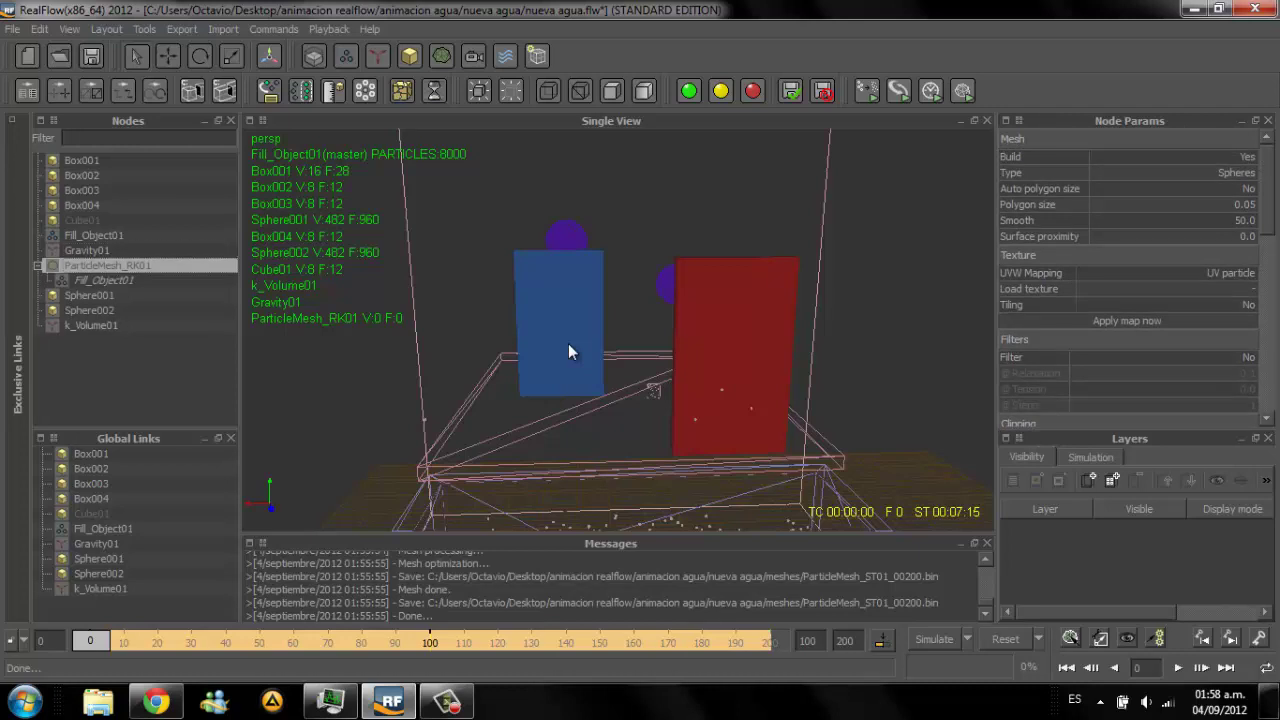
{"action": "key", "text": "ctrl+a"}
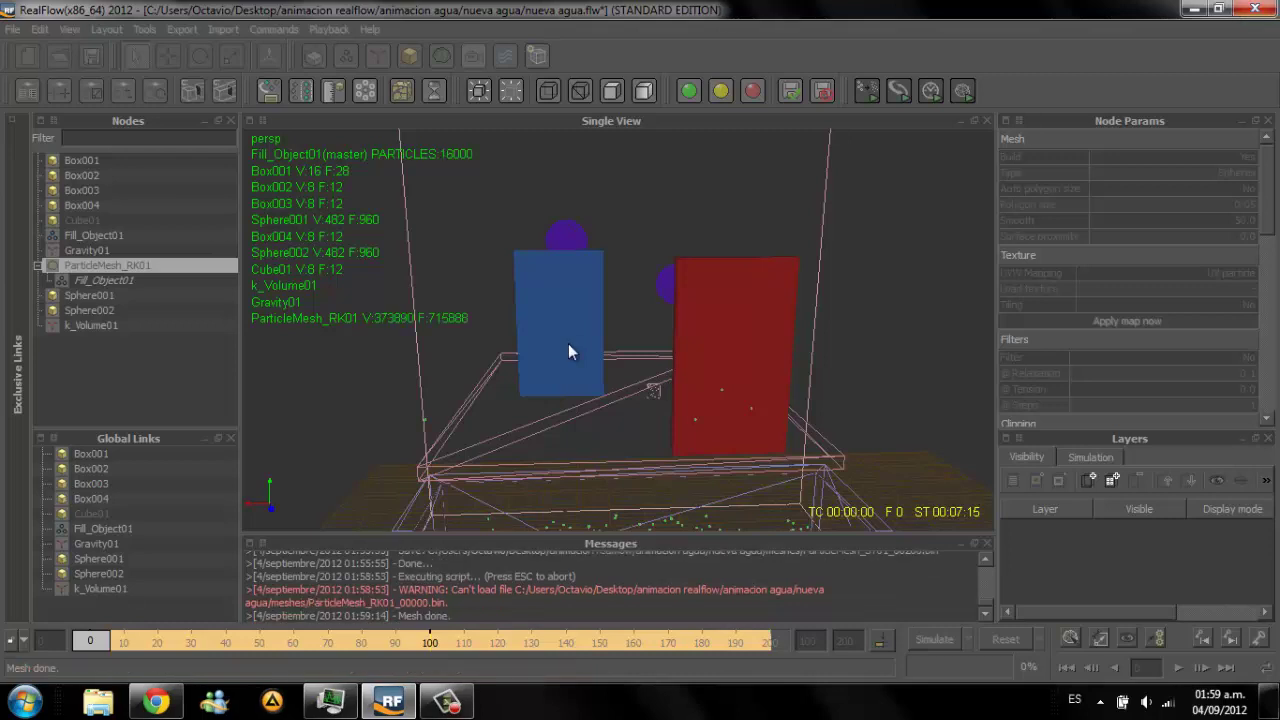
Step: Stop the simulation after frame 1 and select the RenderKit particle mesh in the viewport
{"action": "key", "text": "Right"}
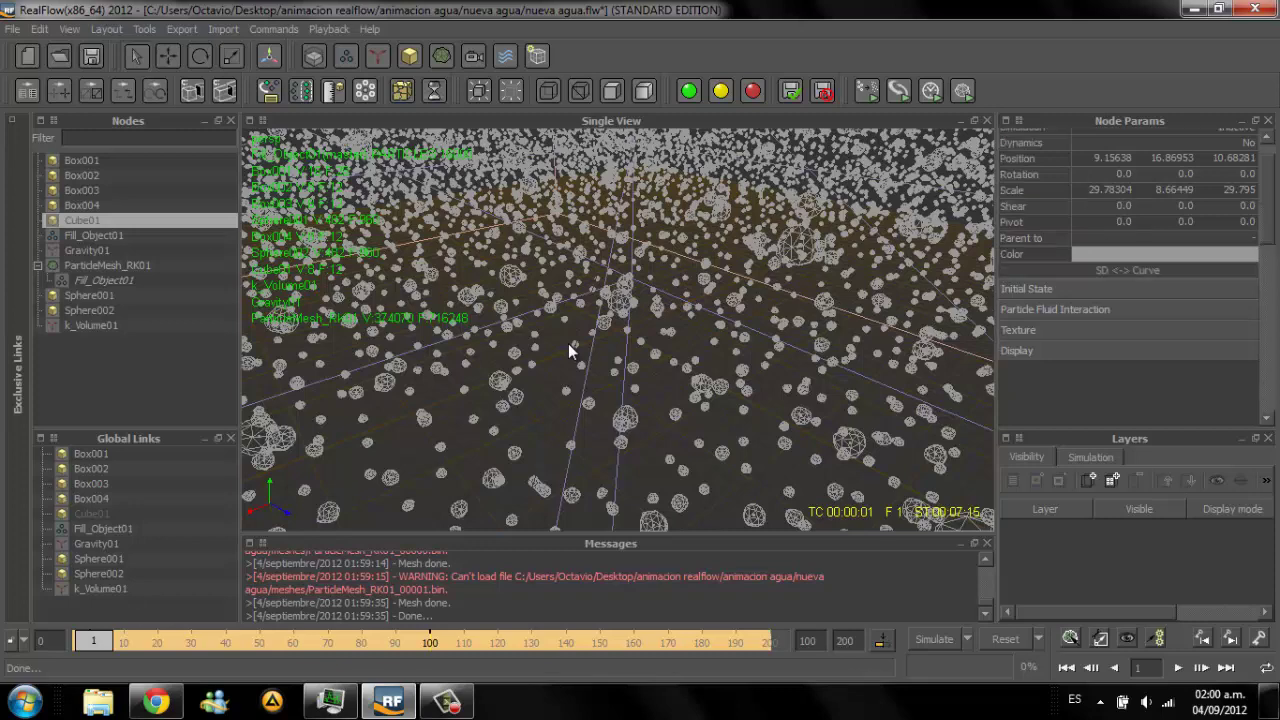
{"action": "left_click", "coordinate": [570, 350]}
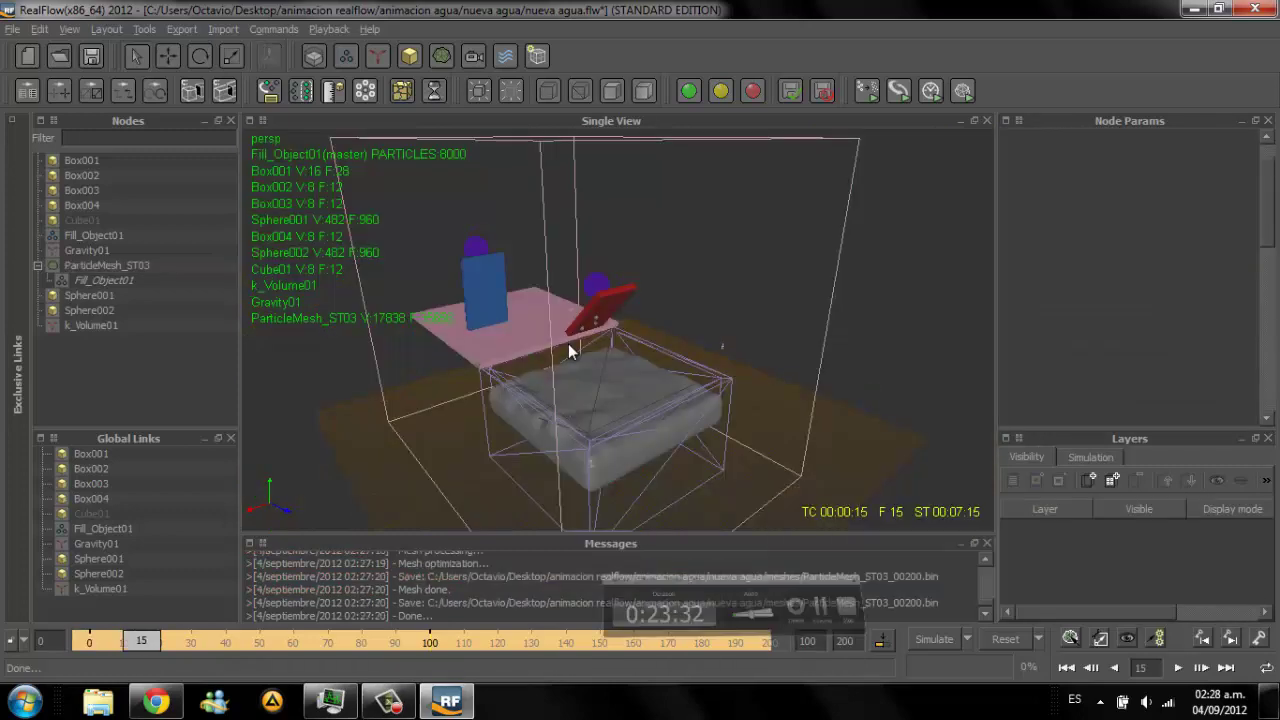
Step: Zoom and orbit around the ParticleMesh_ST03 fluid, then advance playback to frame 38's splash
{"action": "scroll", "coordinate": [568, 351], "scroll_direction": "up", "scroll_amount": 2}
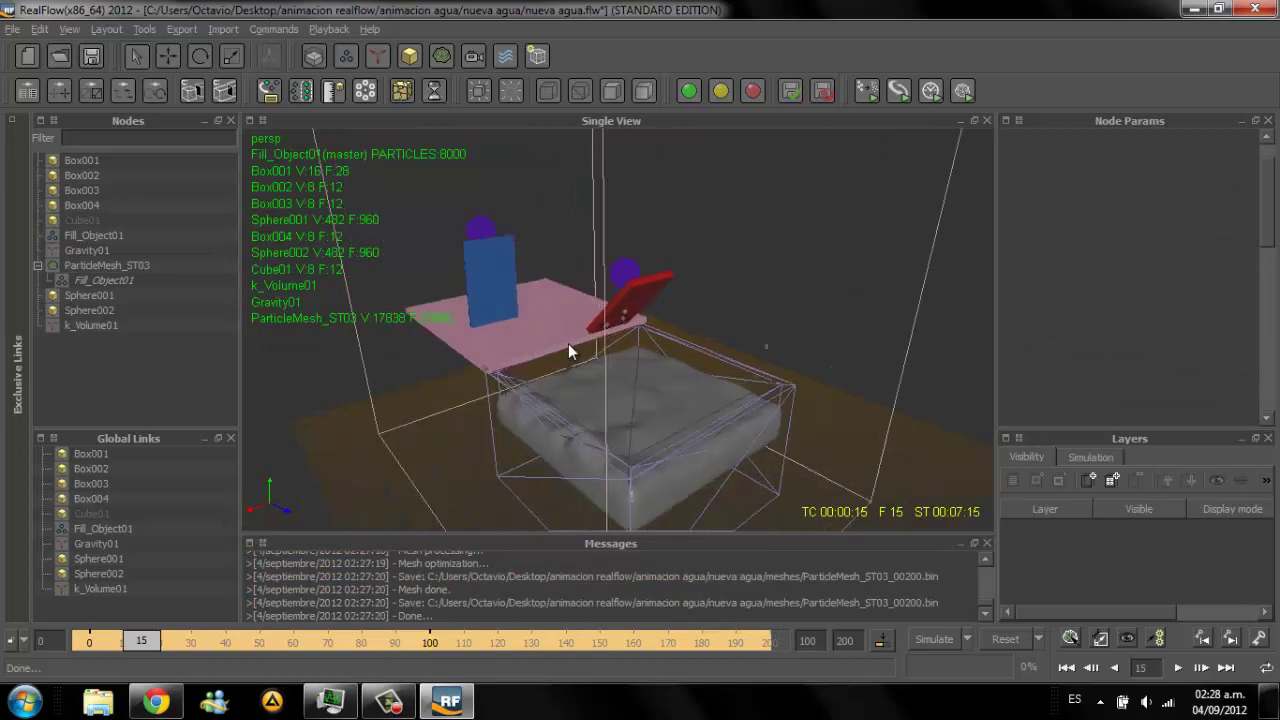
{"action": "scroll", "coordinate": [568, 351], "scroll_direction": "up", "scroll_amount": 2}
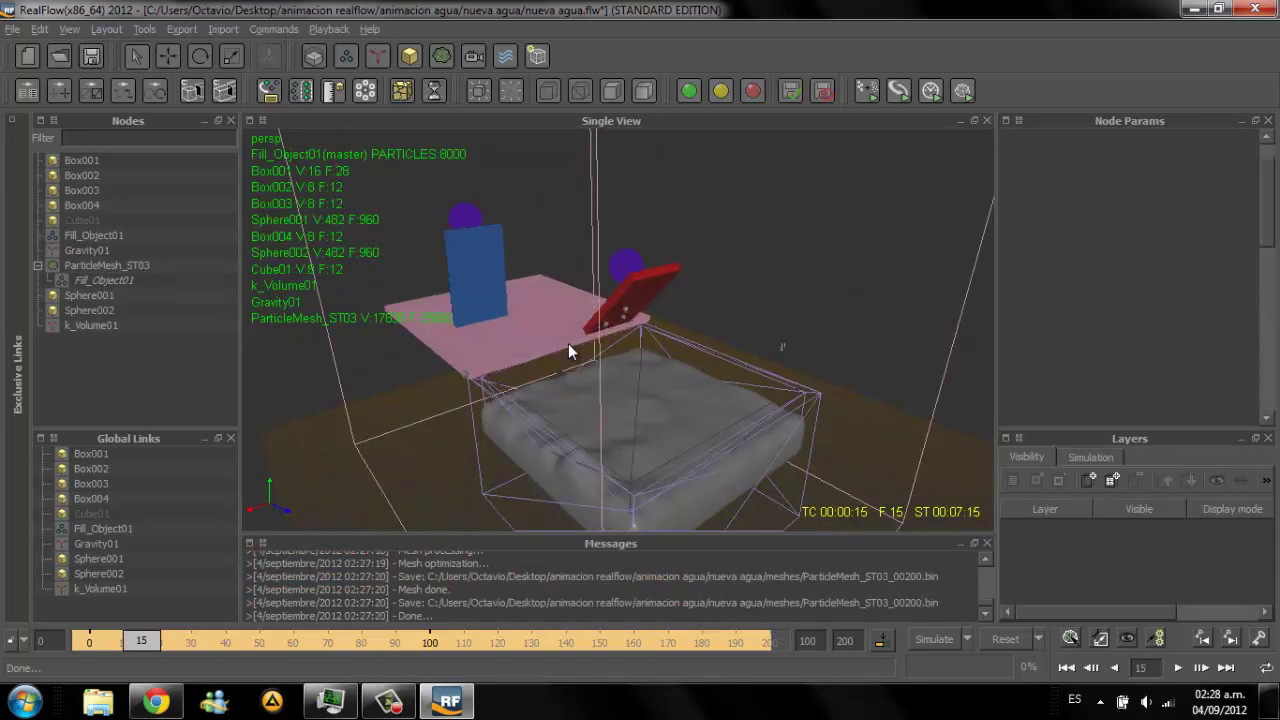
{"action": "scroll", "coordinate": [568, 351], "scroll_direction": "up", "scroll_amount": 1}
{"action": "scroll", "coordinate": [568, 351], "scroll_direction": "down", "scroll_amount": 1}
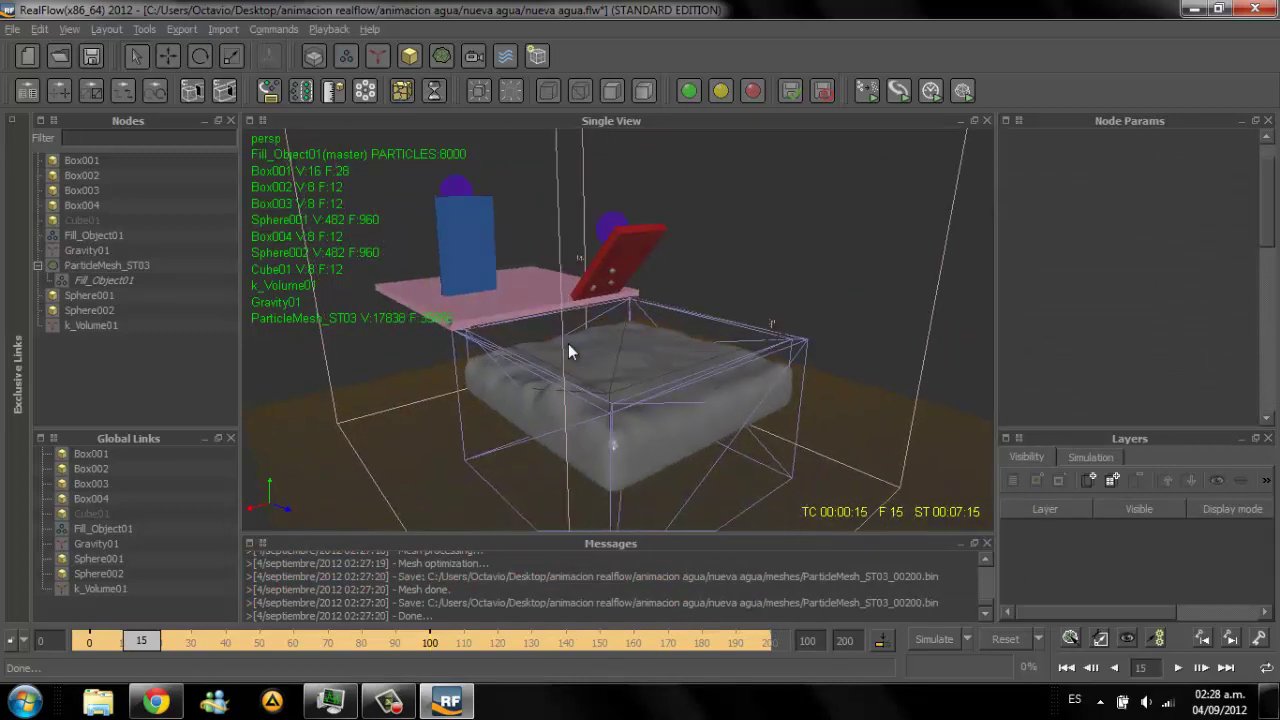
{"action": "scroll", "coordinate": [568, 351], "scroll_direction": "down", "scroll_amount": 1}
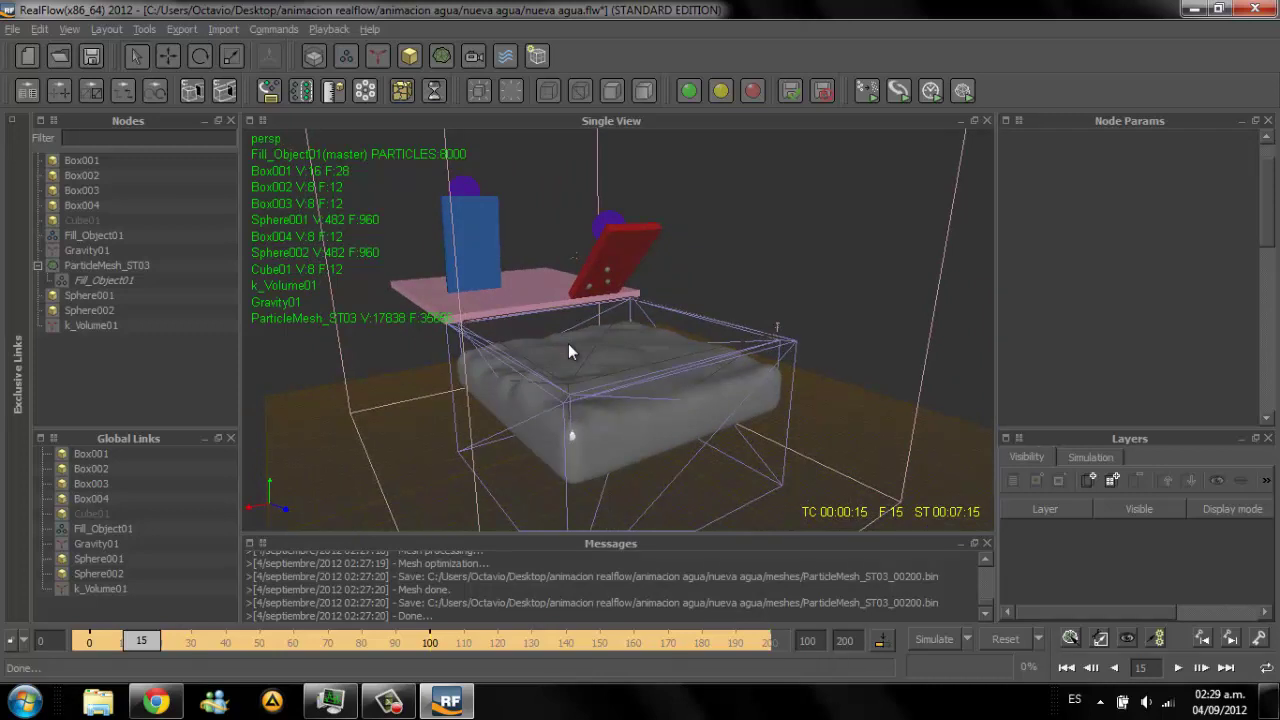
{"action": "left_click", "coordinate": [568, 351]}
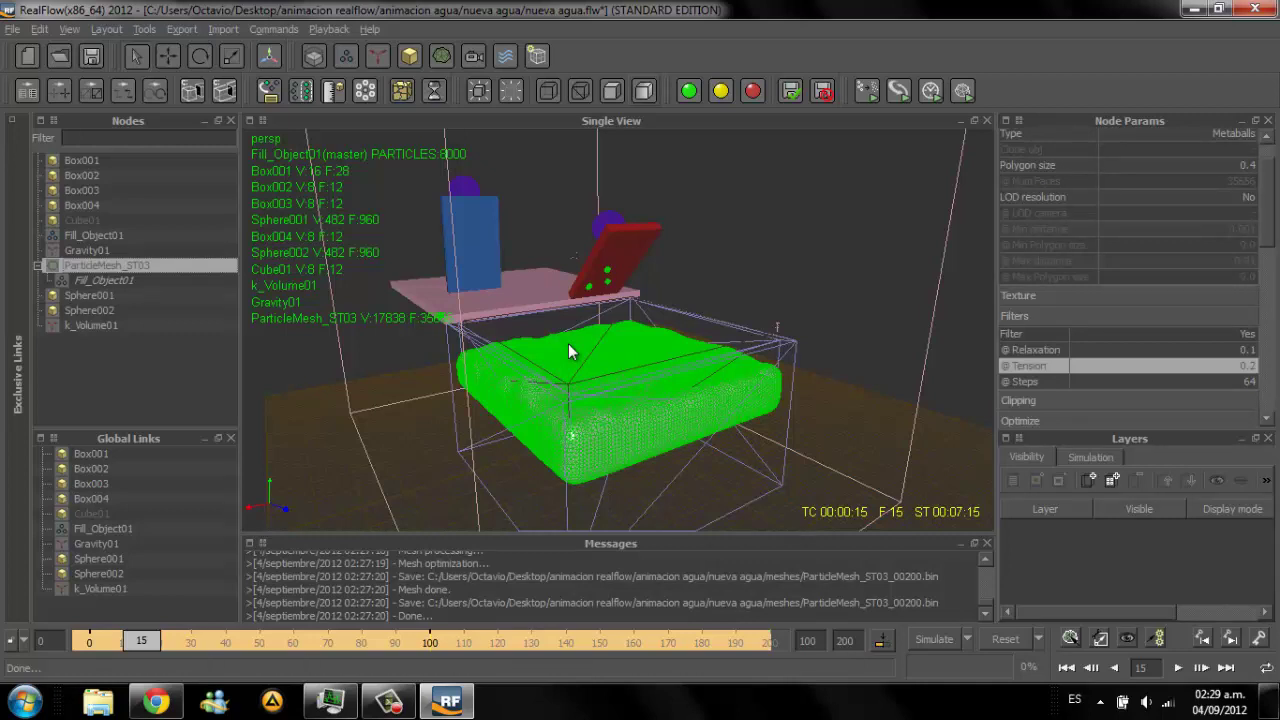
{"action": "left_click_drag", "start_coordinate": [568, 351], "coordinate": [568, 351], "text": "alt"}
{"action": "left_click", "coordinate": [568, 351]}
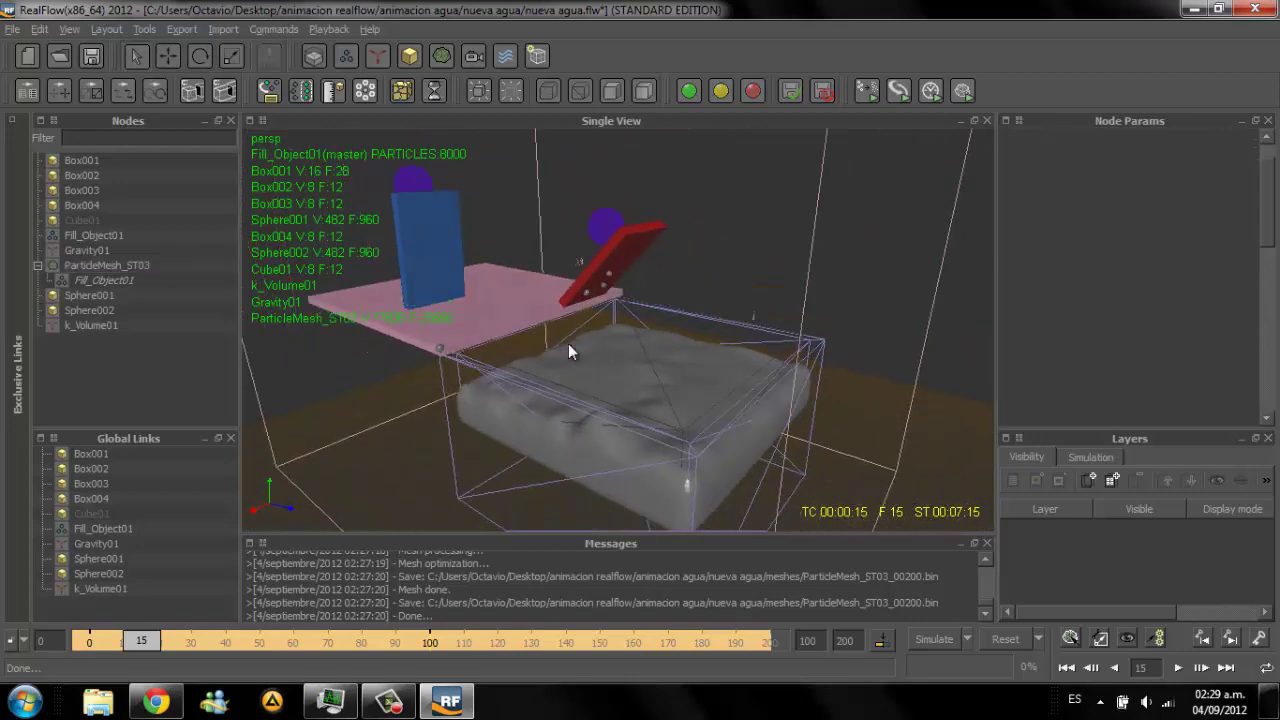
{"action": "key", "text": "space"}
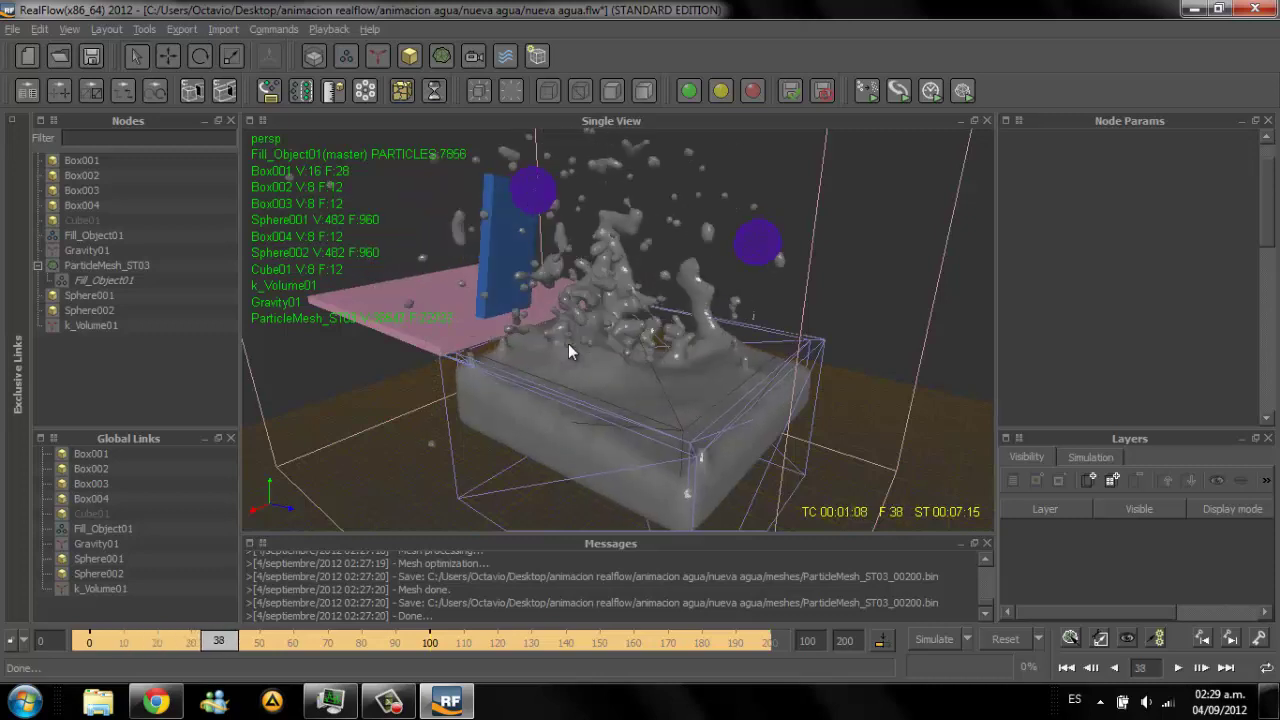
Step: Zoom in on the tank and select the fluid mesh to check its settings
{"action": "scroll", "coordinate": [568, 351], "scroll_direction": "up", "scroll_amount": 2}
{"action": "scroll", "coordinate": [568, 351], "scroll_direction": "up", "scroll_amount": 2}
{"action": "scroll", "coordinate": [568, 351], "scroll_direction": "up", "scroll_amount": 1}
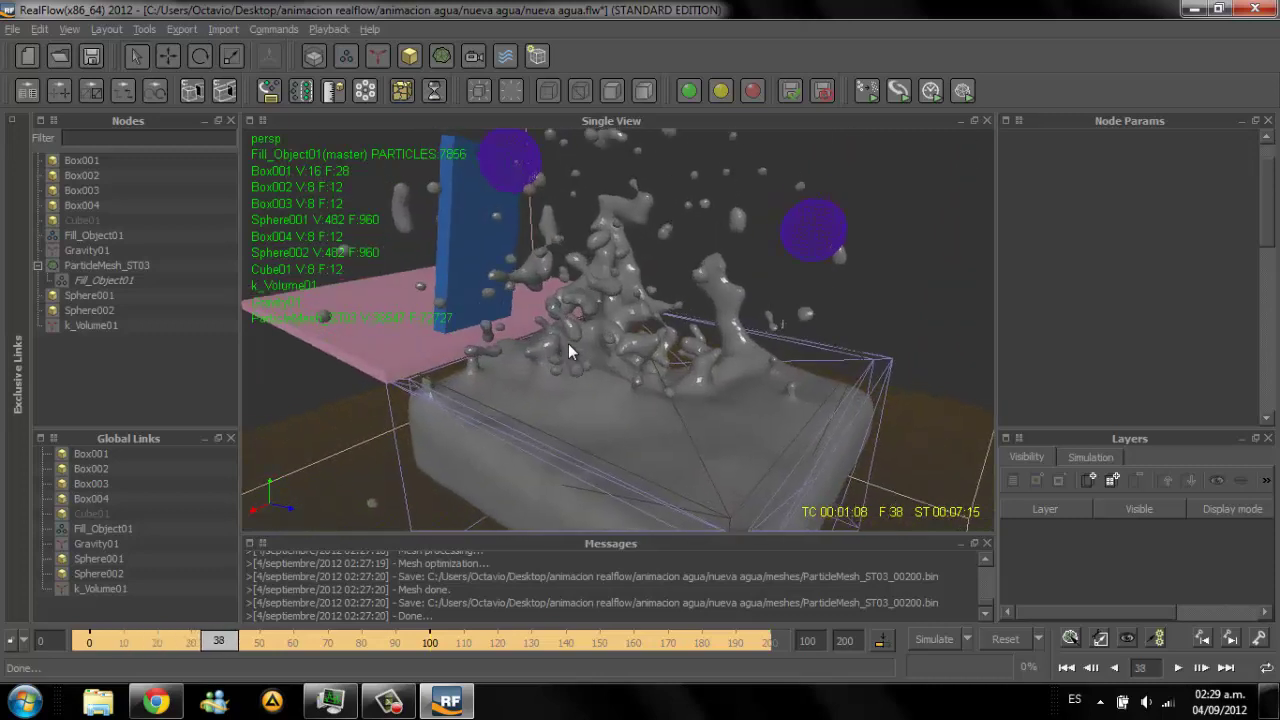
{"action": "left_click", "coordinate": [568, 351]}
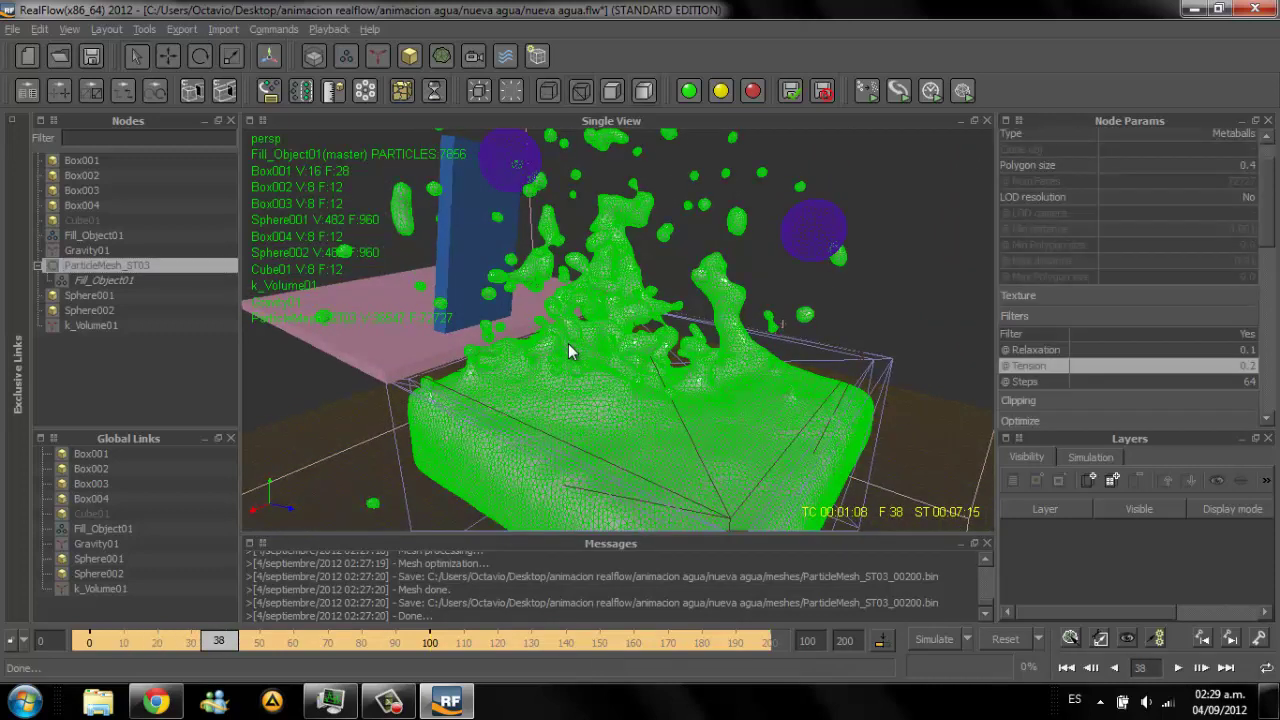
{"action": "scroll", "coordinate": [568, 351], "scroll_direction": "up", "scroll_amount": 1}
{"action": "scroll", "coordinate": [568, 351], "scroll_direction": "up", "scroll_amount": 1}
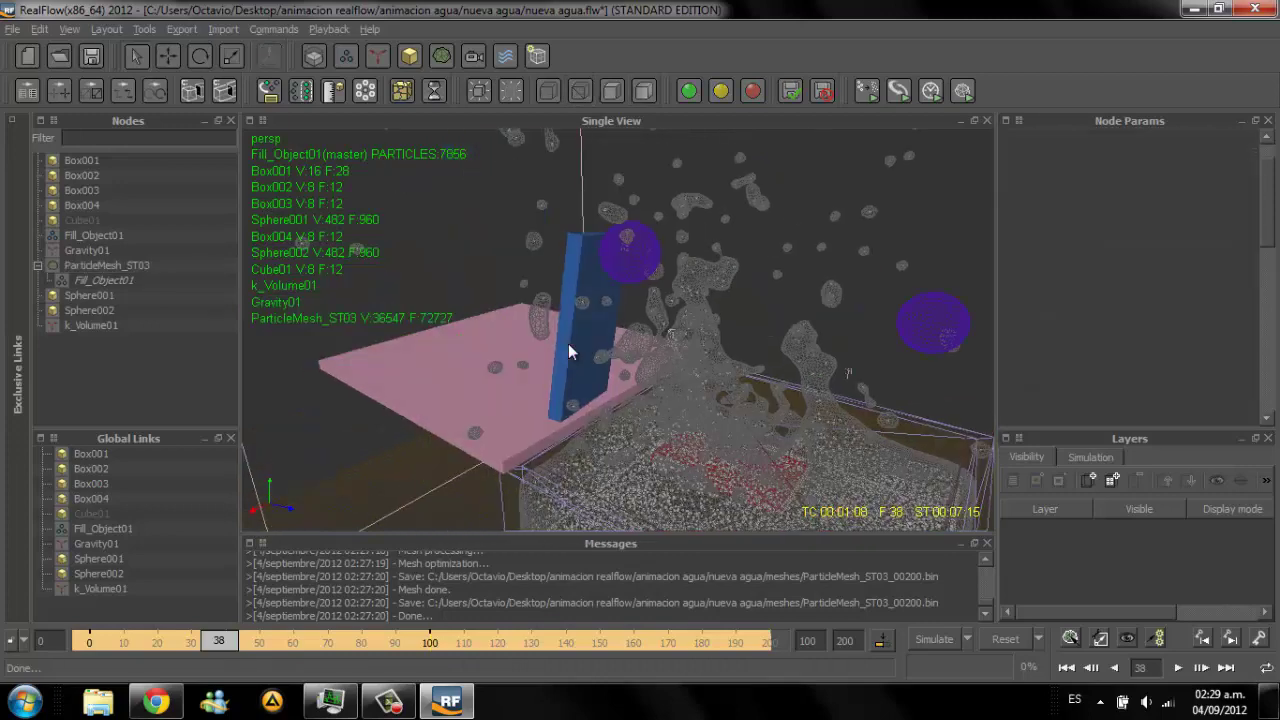
{"action": "scroll", "coordinate": [568, 351], "scroll_direction": "up", "scroll_amount": 2}
{"action": "scroll", "coordinate": [568, 351], "scroll_direction": "up", "scroll_amount": 2}
{"action": "scroll", "coordinate": [568, 351], "scroll_direction": "up", "scroll_amount": 2}
{"action": "scroll", "coordinate": [568, 351], "scroll_direction": "up", "scroll_amount": 2}
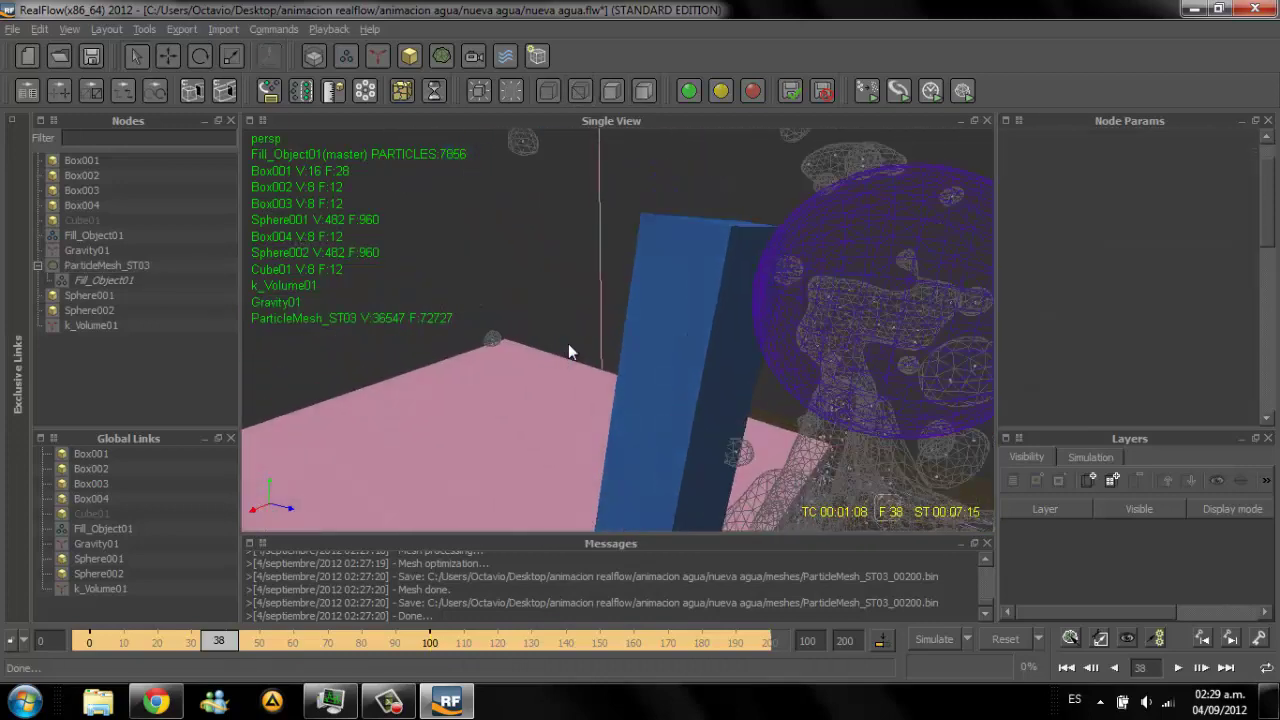
{"action": "scroll", "coordinate": [568, 351], "scroll_direction": "up", "scroll_amount": 2}
{"action": "scroll", "coordinate": [568, 351], "scroll_direction": "up", "scroll_amount": 2}
{"action": "scroll", "coordinate": [568, 351], "scroll_direction": "up", "scroll_amount": 2}
{"action": "scroll", "coordinate": [568, 351], "scroll_direction": "up", "scroll_amount": 2}
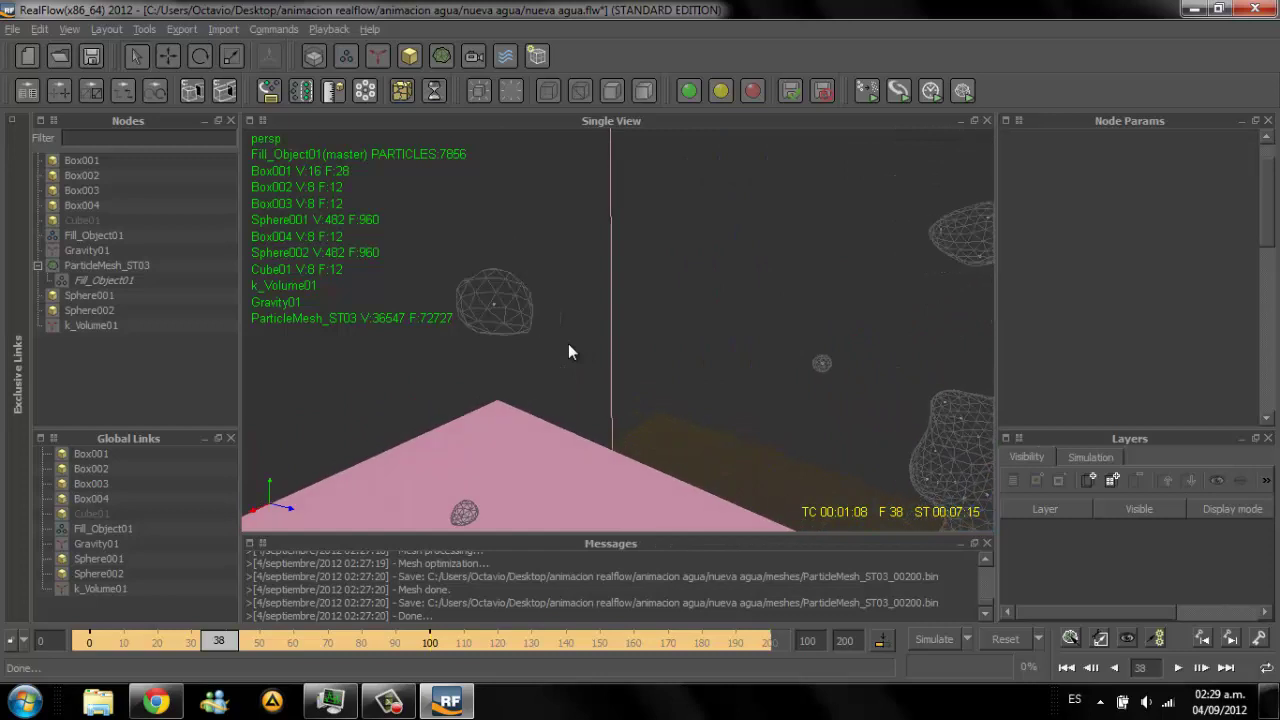
{"action": "scroll", "coordinate": [568, 351], "scroll_direction": "down", "scroll_amount": 2}
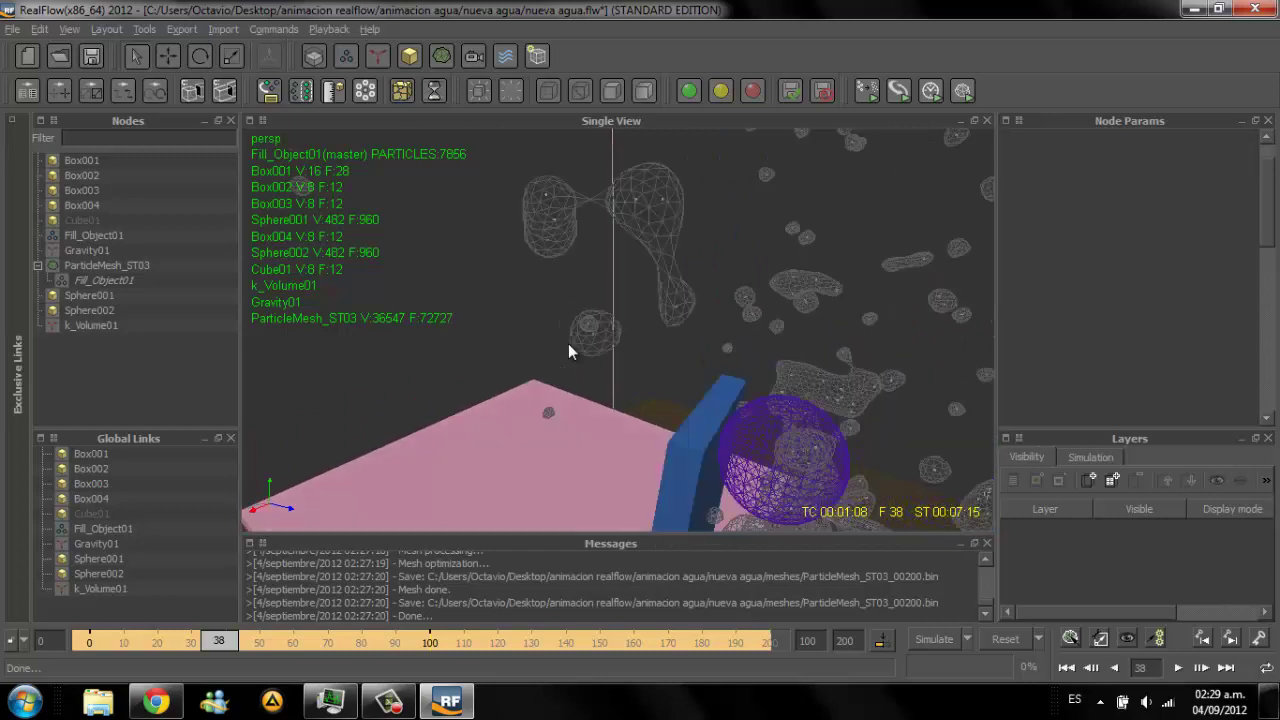
{"action": "scroll", "coordinate": [568, 351], "scroll_direction": "down", "scroll_amount": 2}
{"action": "scroll", "coordinate": [568, 351], "scroll_direction": "down", "scroll_amount": 1}
{"action": "scroll", "coordinate": [568, 351], "scroll_direction": "up", "scroll_amount": 2}
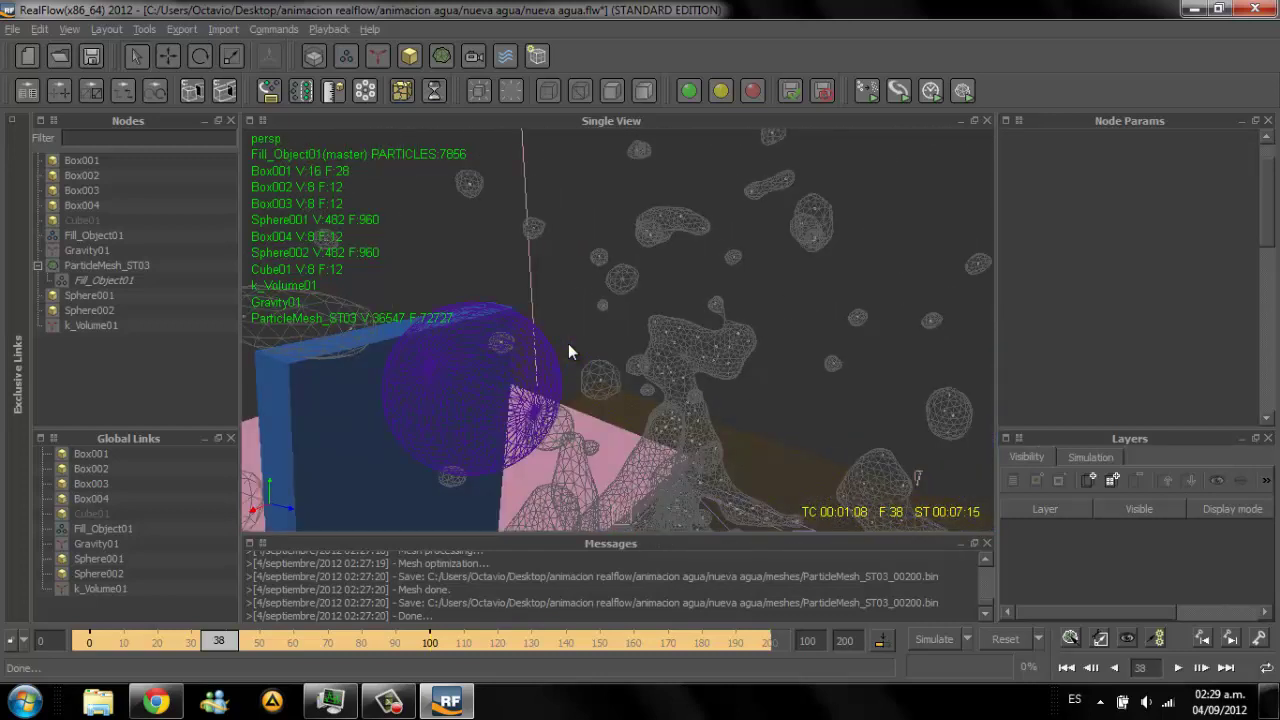
{"action": "scroll", "coordinate": [568, 351], "scroll_direction": "up", "scroll_amount": 2}
{"action": "scroll", "coordinate": [568, 351], "scroll_direction": "up", "scroll_amount": 2}
{"action": "scroll", "coordinate": [568, 351], "scroll_direction": "up", "scroll_amount": 2}
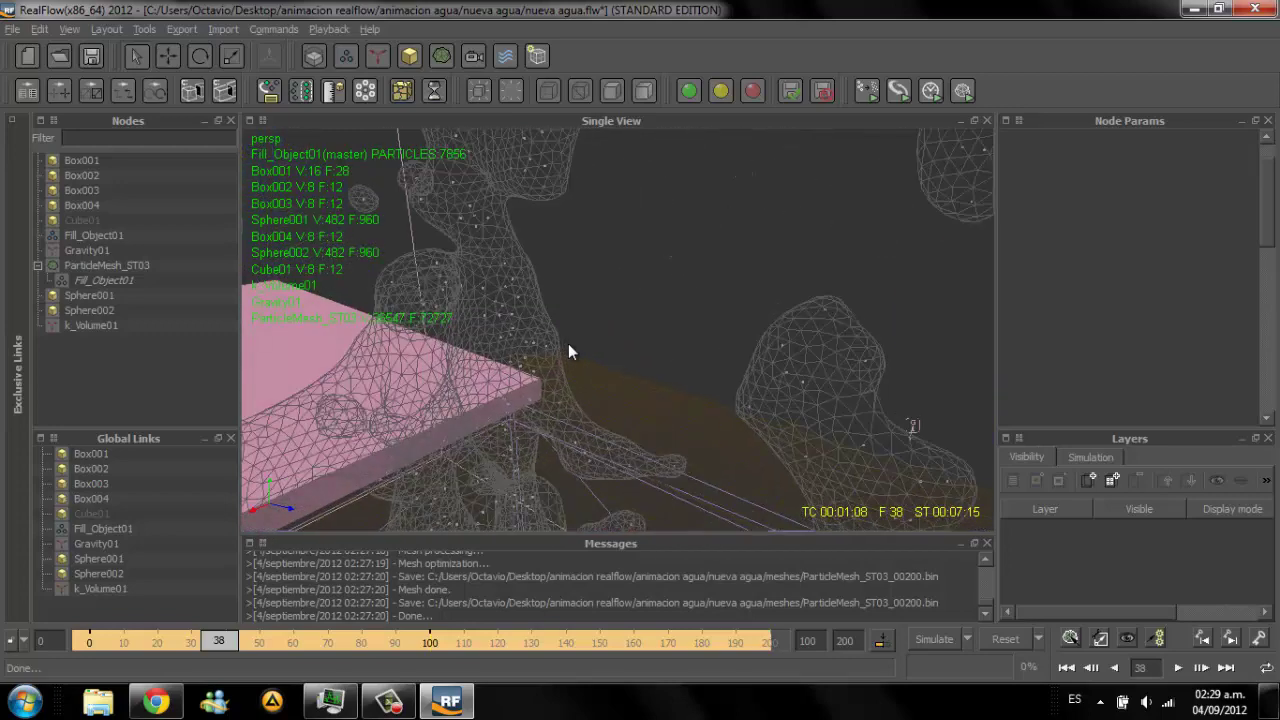
{"action": "scroll", "coordinate": [568, 351], "scroll_direction": "up", "scroll_amount": 1}
{"action": "scroll", "coordinate": [568, 351], "scroll_direction": "down", "scroll_amount": 2}
{"action": "scroll", "coordinate": [568, 351], "scroll_direction": "down", "scroll_amount": 2}
{"action": "scroll", "coordinate": [568, 351], "scroll_direction": "down", "scroll_amount": 3}
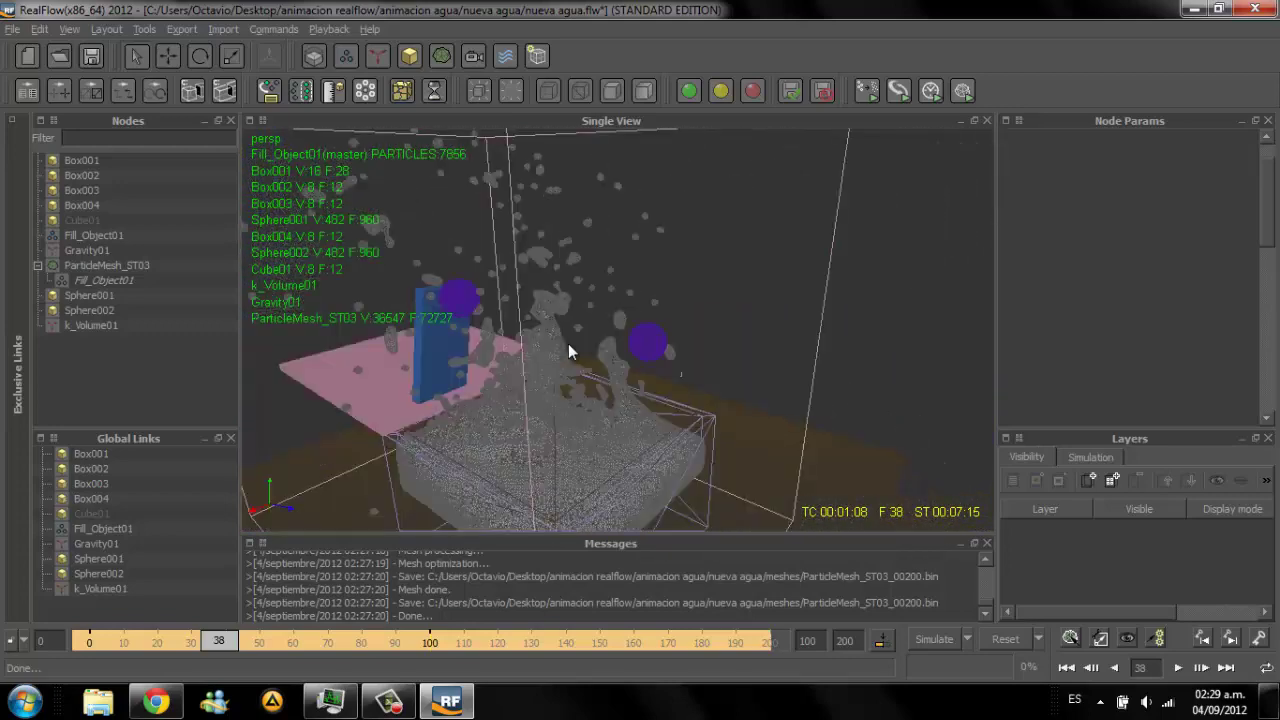
Step: Orbit above the tank and display the fluid mesh as a smooth grey shaded surface
{"action": "left_click_drag", "start_coordinate": [568, 351], "coordinate": [568, 351], "text": "alt"}
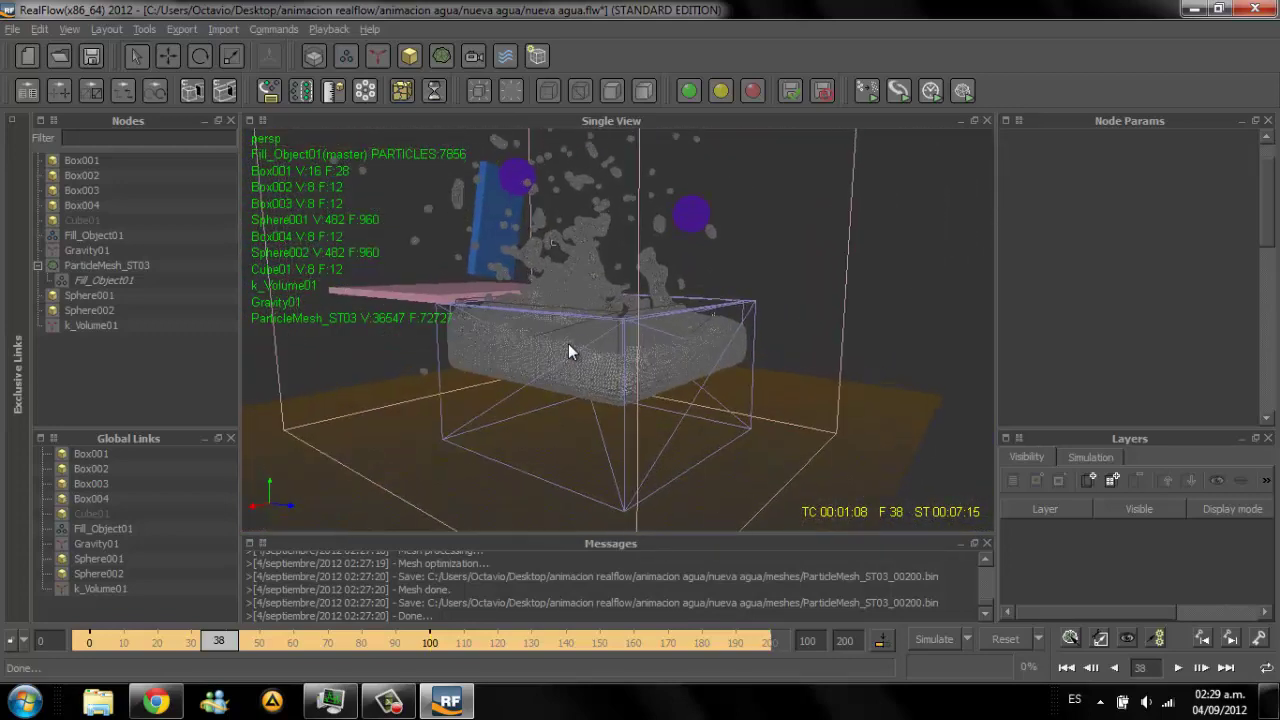
{"action": "left_click", "coordinate": [568, 351]}
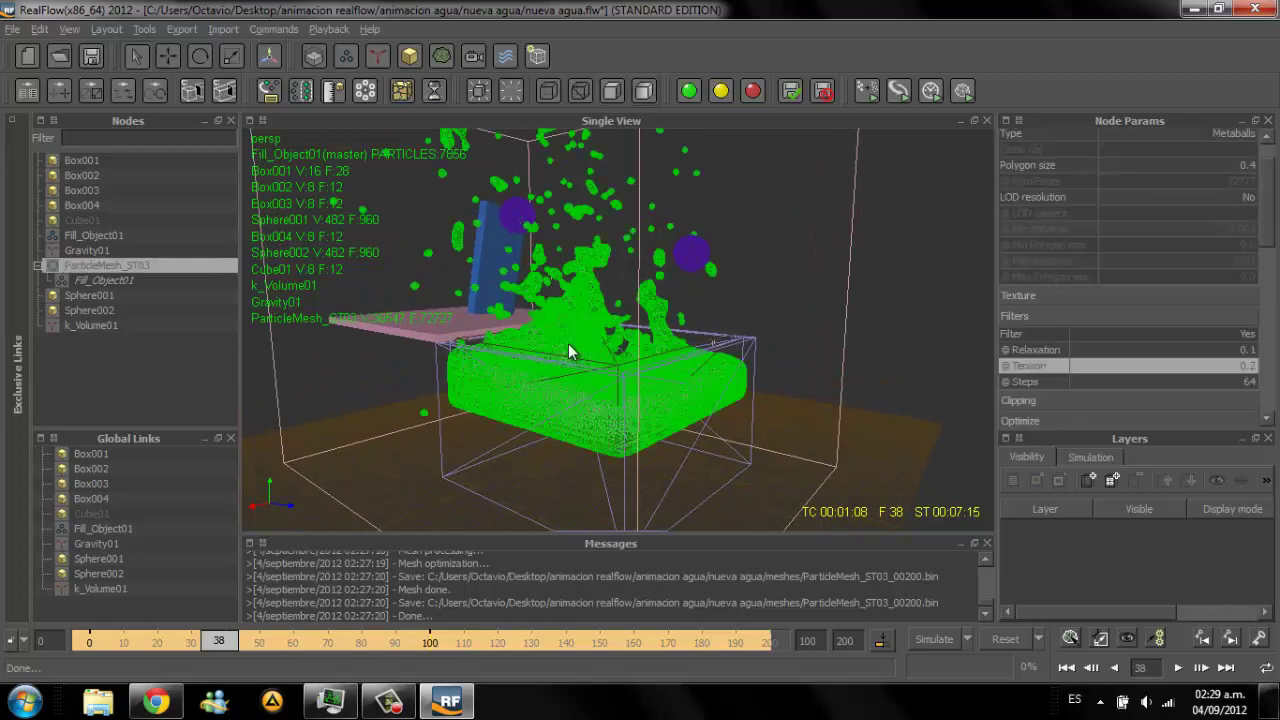
{"action": "left_click", "coordinate": [568, 351]}
{"action": "scroll", "coordinate": [568, 351], "scroll_direction": "up", "scroll_amount": 2}
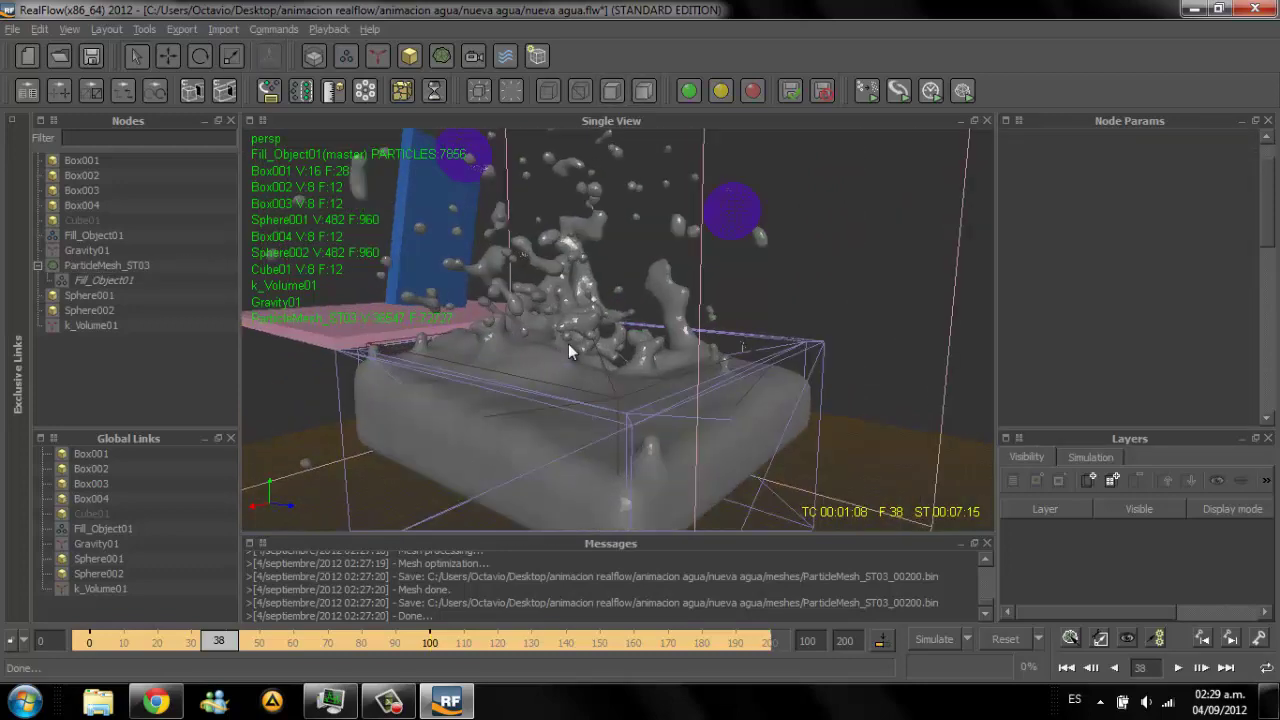
{"action": "left_click_drag", "start_coordinate": [568, 351], "coordinate": [568, 351], "text": "alt"}
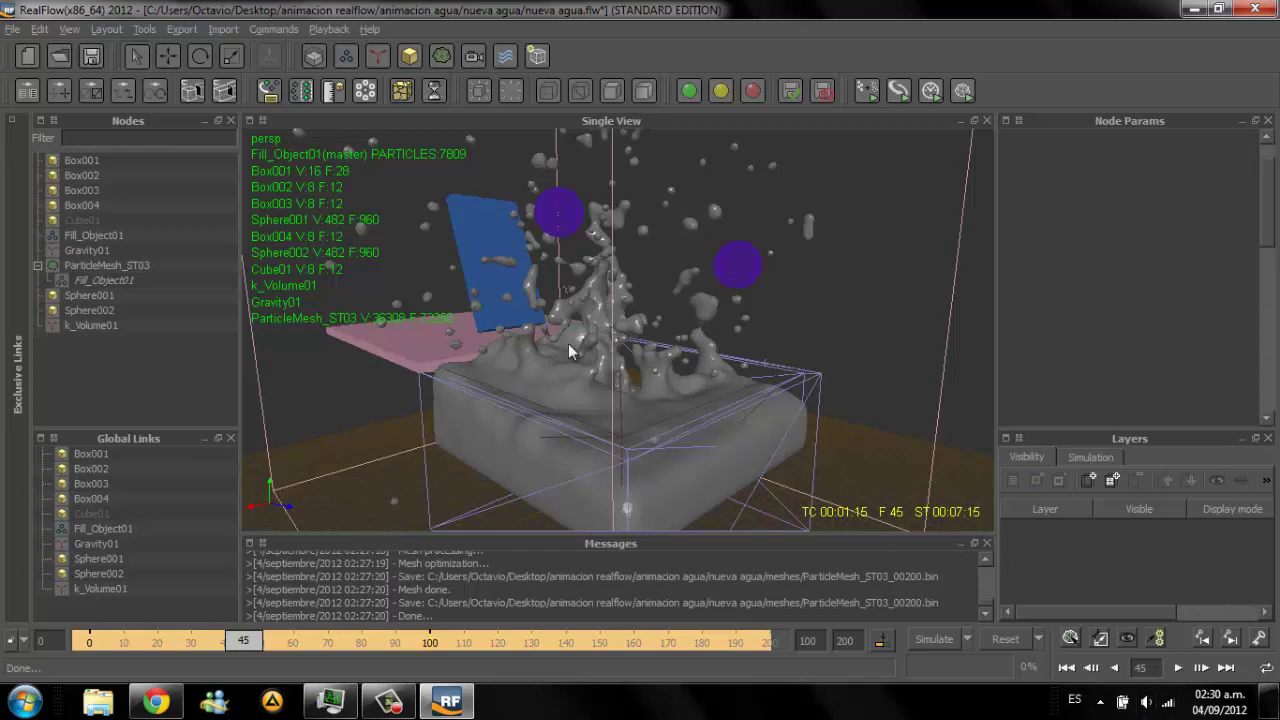
Step: Orbit to review the splash, rewind to frame 17, and select the red board Box004
{"action": "left_click_drag", "start_coordinate": [568, 350], "coordinate": [568, 350], "text": "alt"}
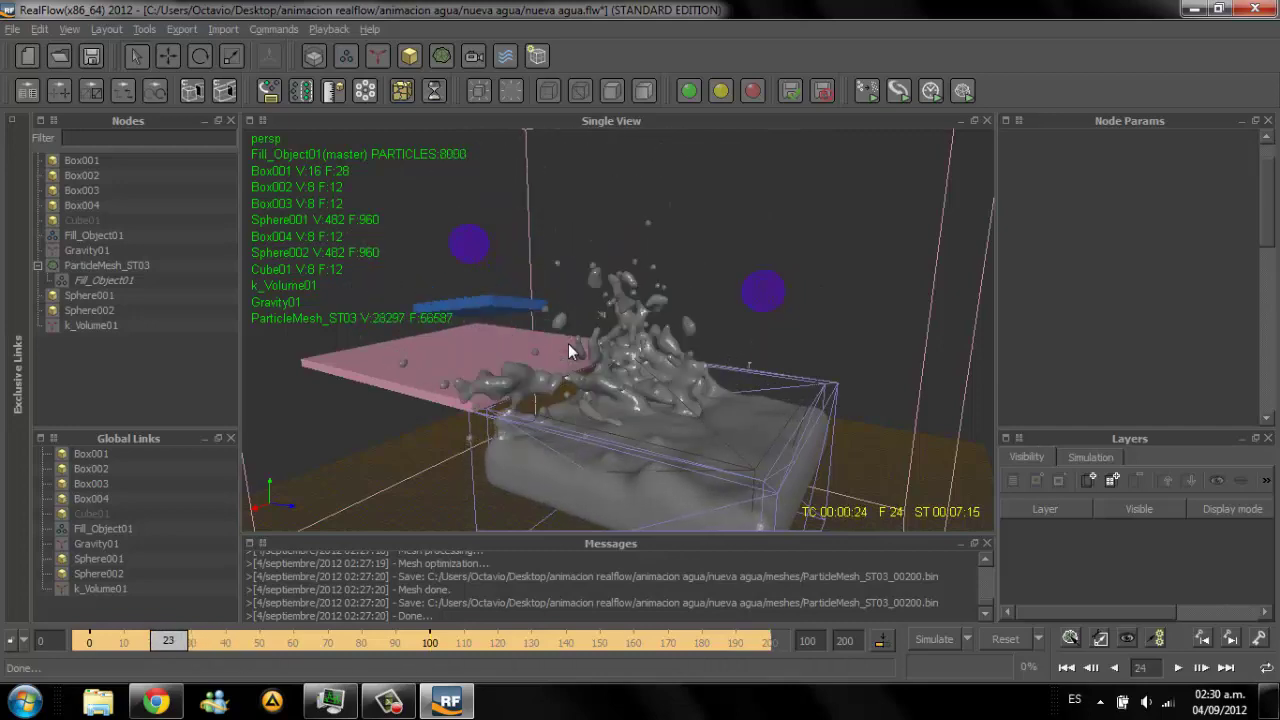
{"action": "left_click_drag", "start_coordinate": [568, 350], "coordinate": [568, 350], "text": "alt"}
{"action": "left_click", "coordinate": [568, 350]}
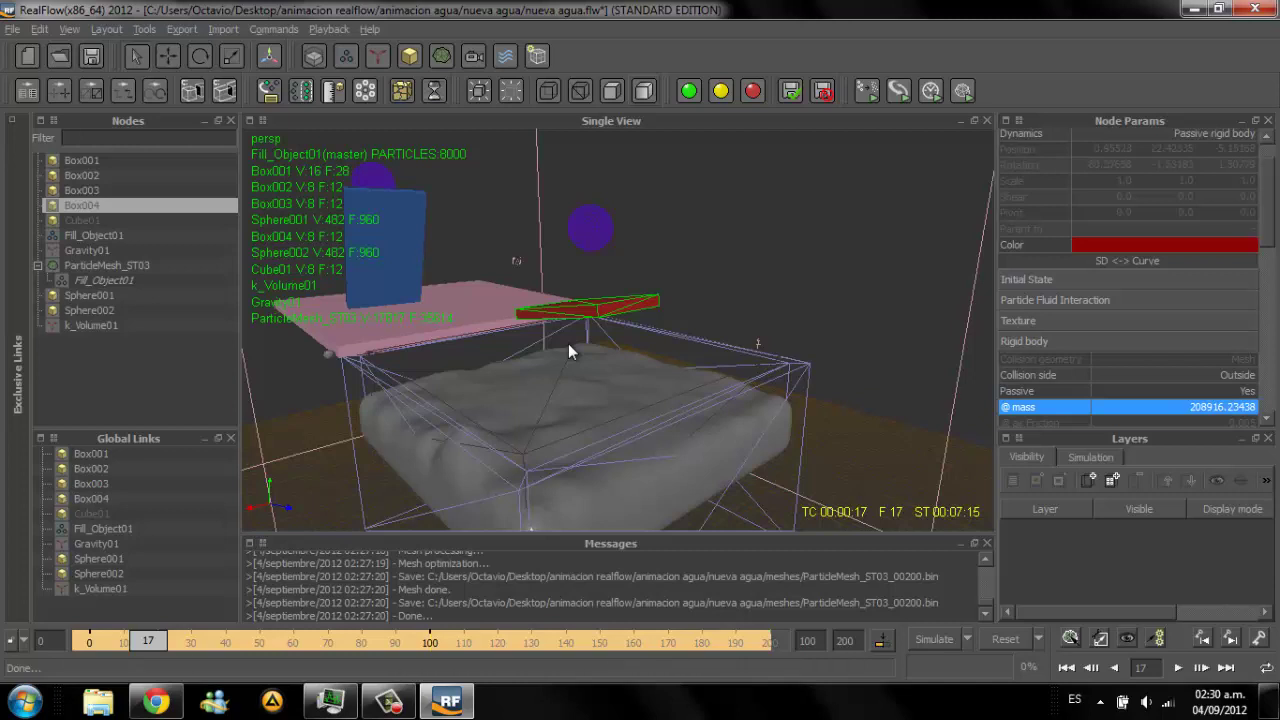
{"action": "left_click_drag", "start_coordinate": [568, 350], "coordinate": [568, 350], "text": "alt"}
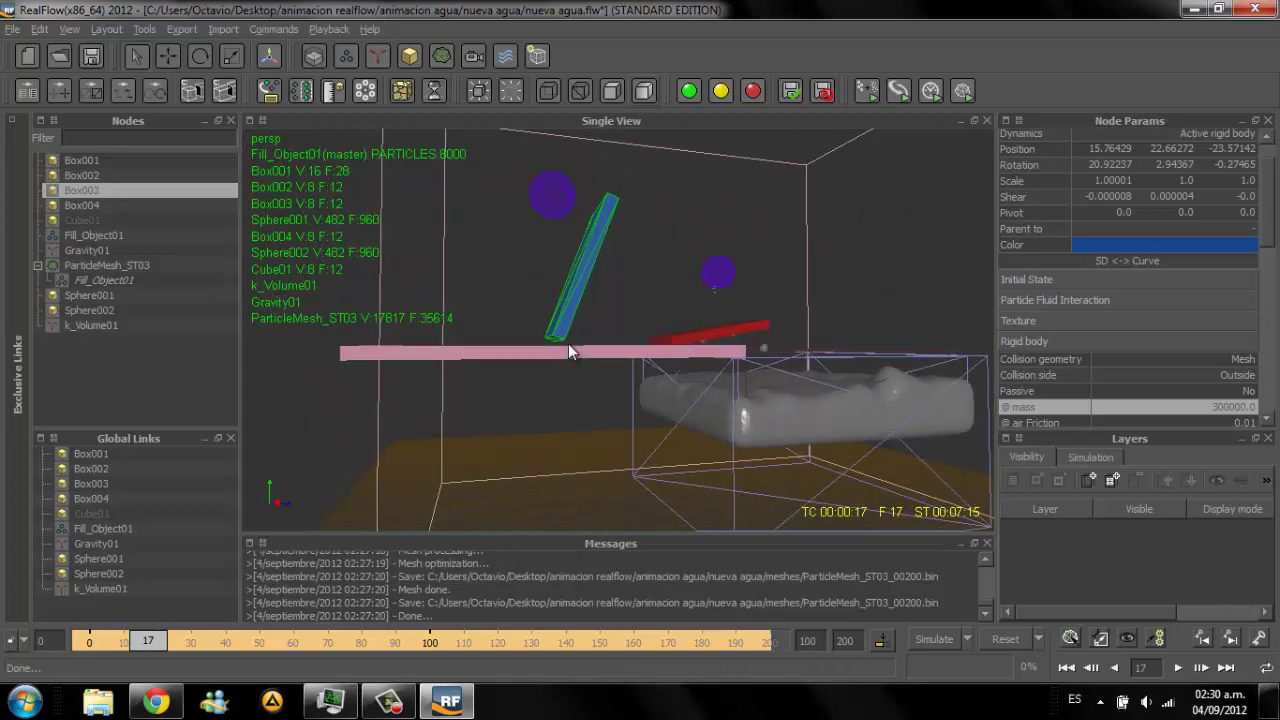
{"action": "left_click_drag", "start_coordinate": [568, 350], "coordinate": [568, 350], "text": "alt"}
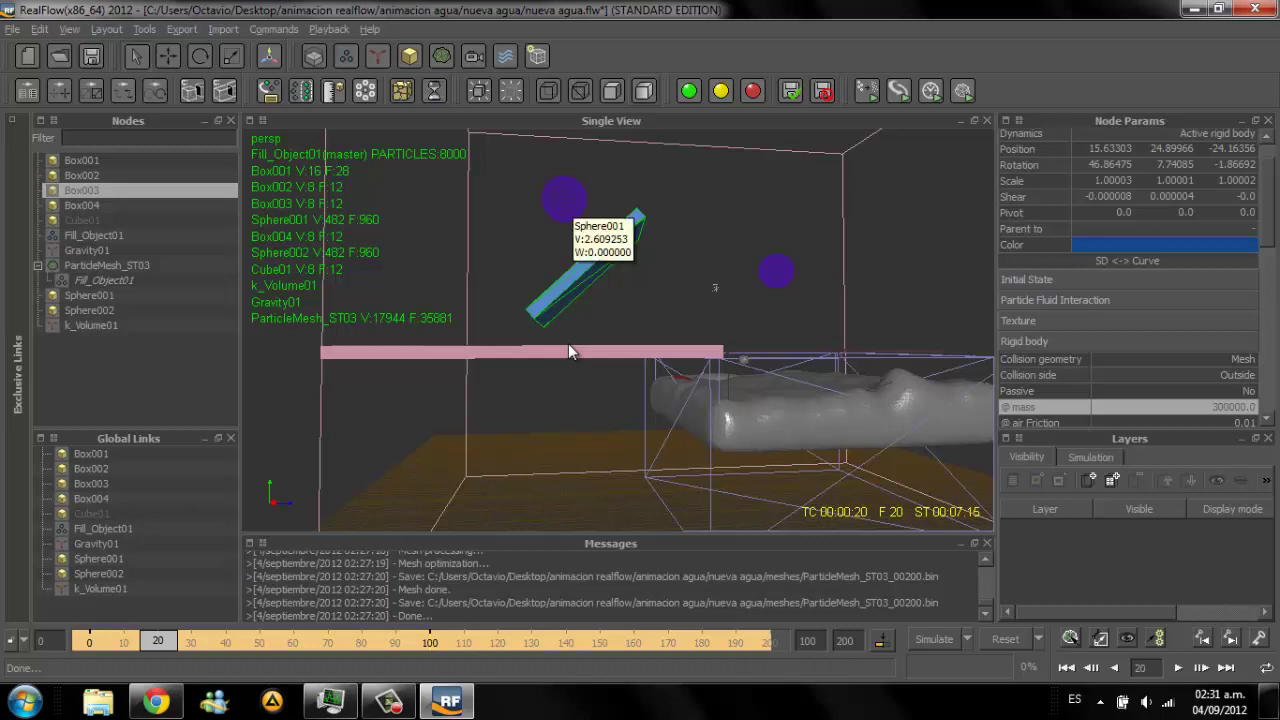
{"action": "left_click", "coordinate": [564, 199]}
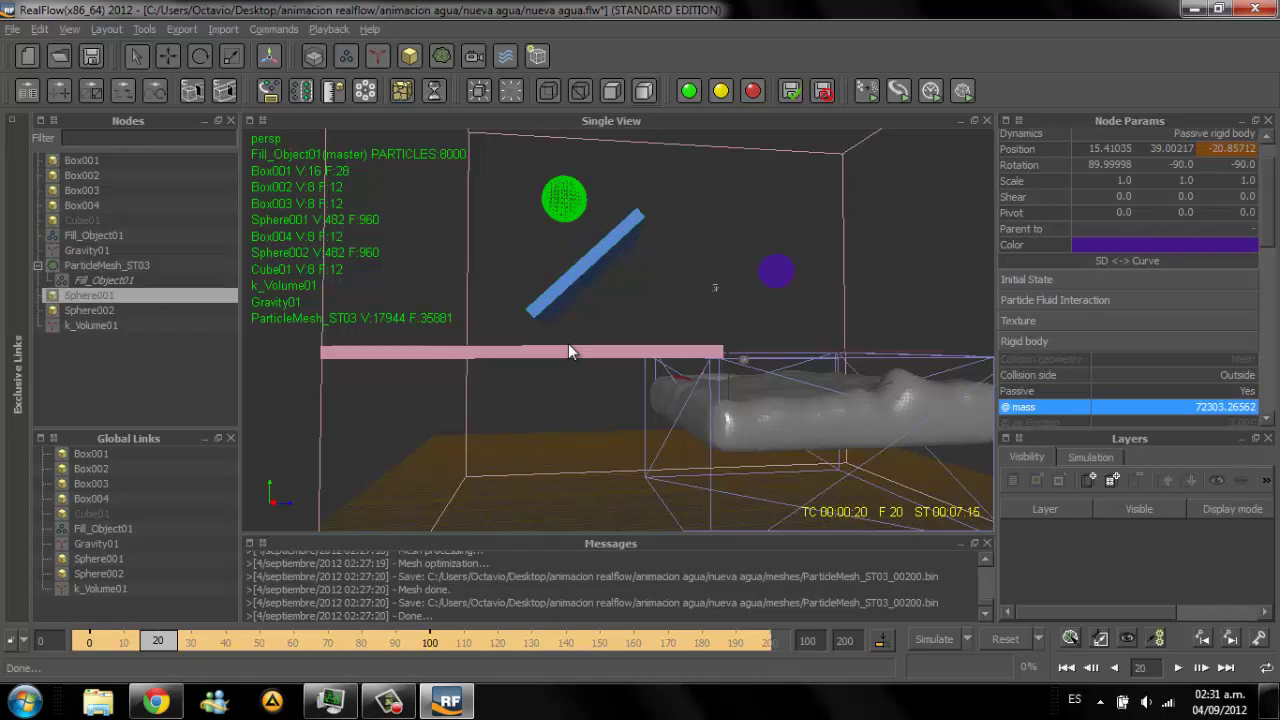
{"action": "left_click", "coordinate": [569, 352]}
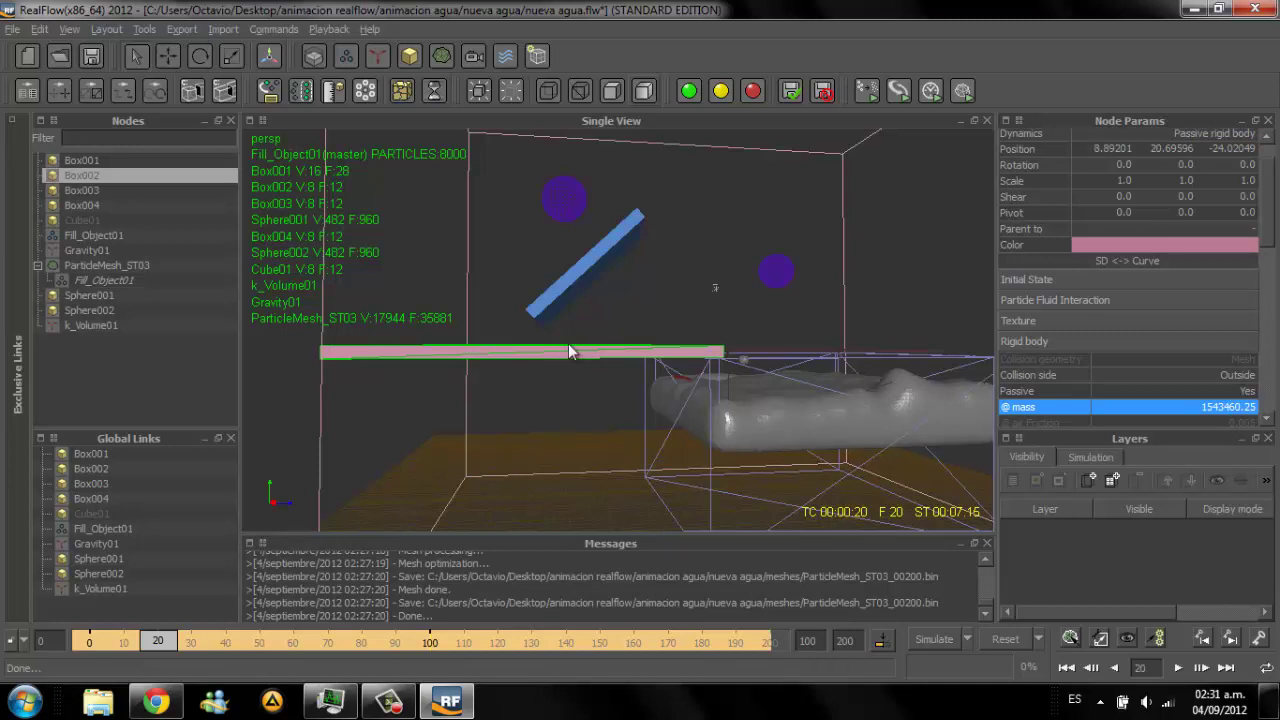
{"action": "left_click_drag", "start_coordinate": [569, 352], "coordinate": [569, 352], "text": "alt"}
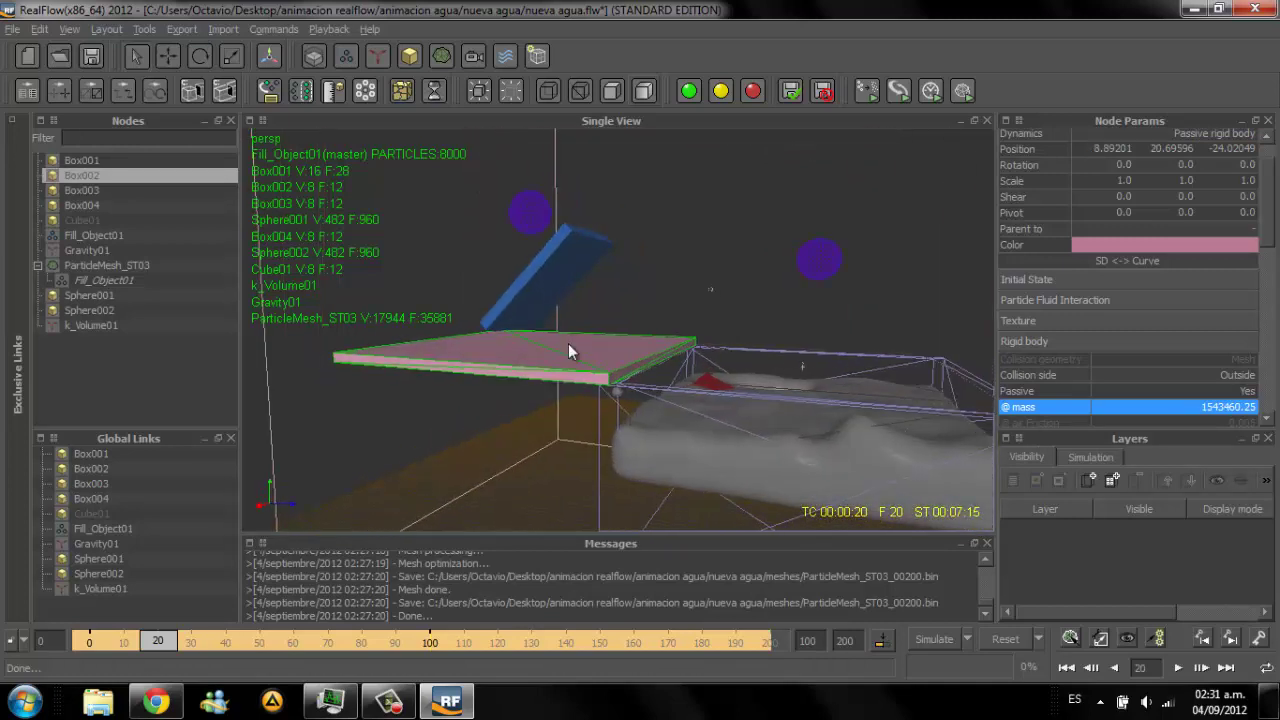
{"action": "left_click_drag", "start_coordinate": [569, 352], "coordinate": [569, 352], "text": "alt"}
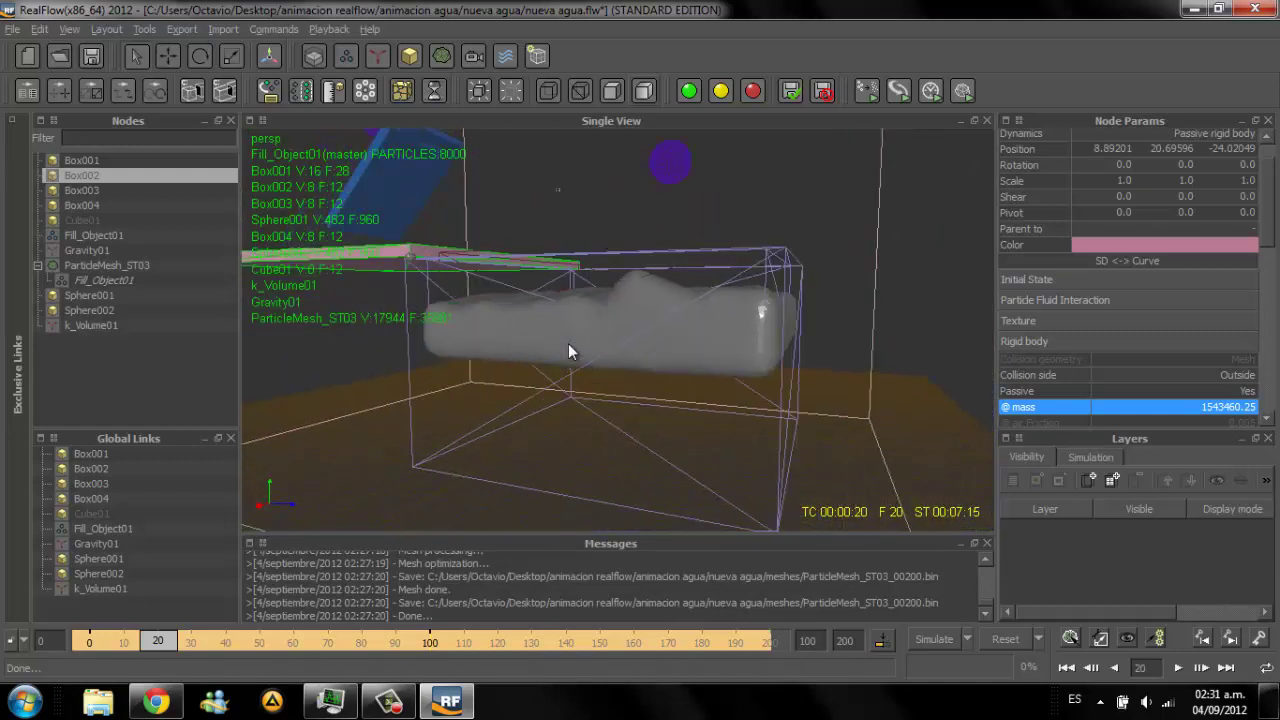
{"action": "left_click_drag", "start_coordinate": [569, 352], "coordinate": [569, 352], "text": "alt"}
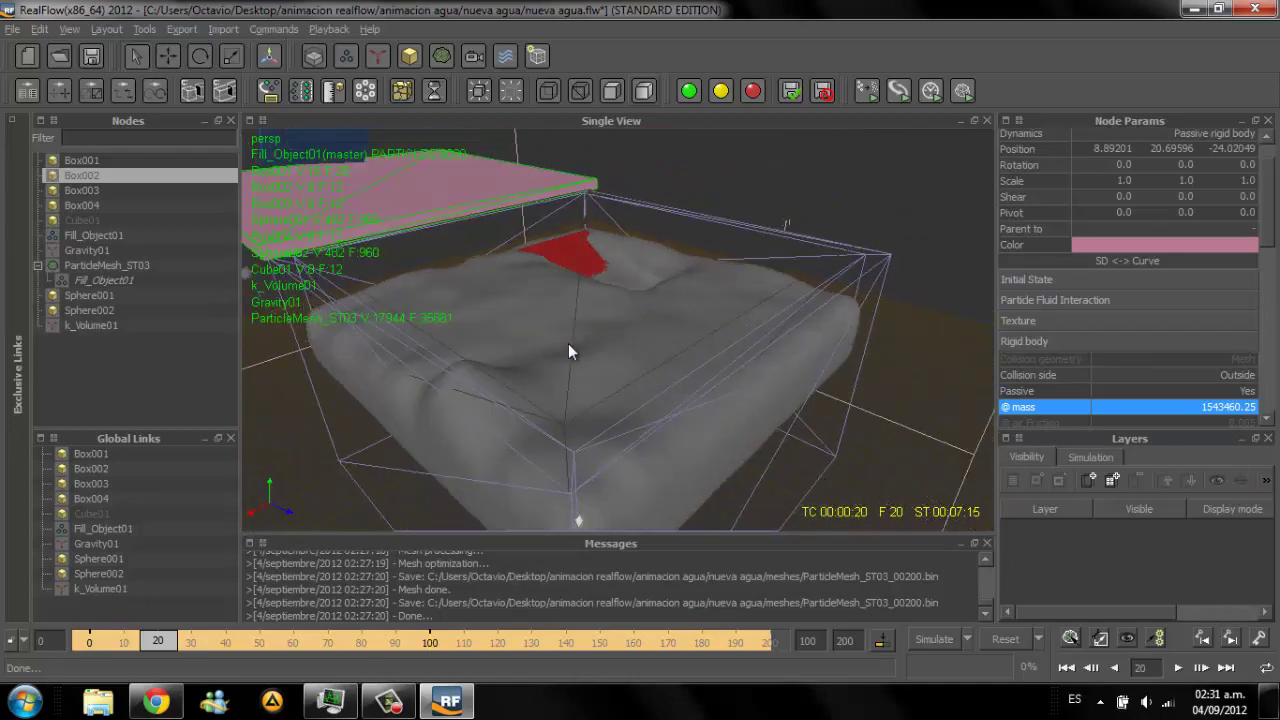
Step: Play back the meshed simulation to watch the boards tip into the tank
{"action": "key", "text": "space"}
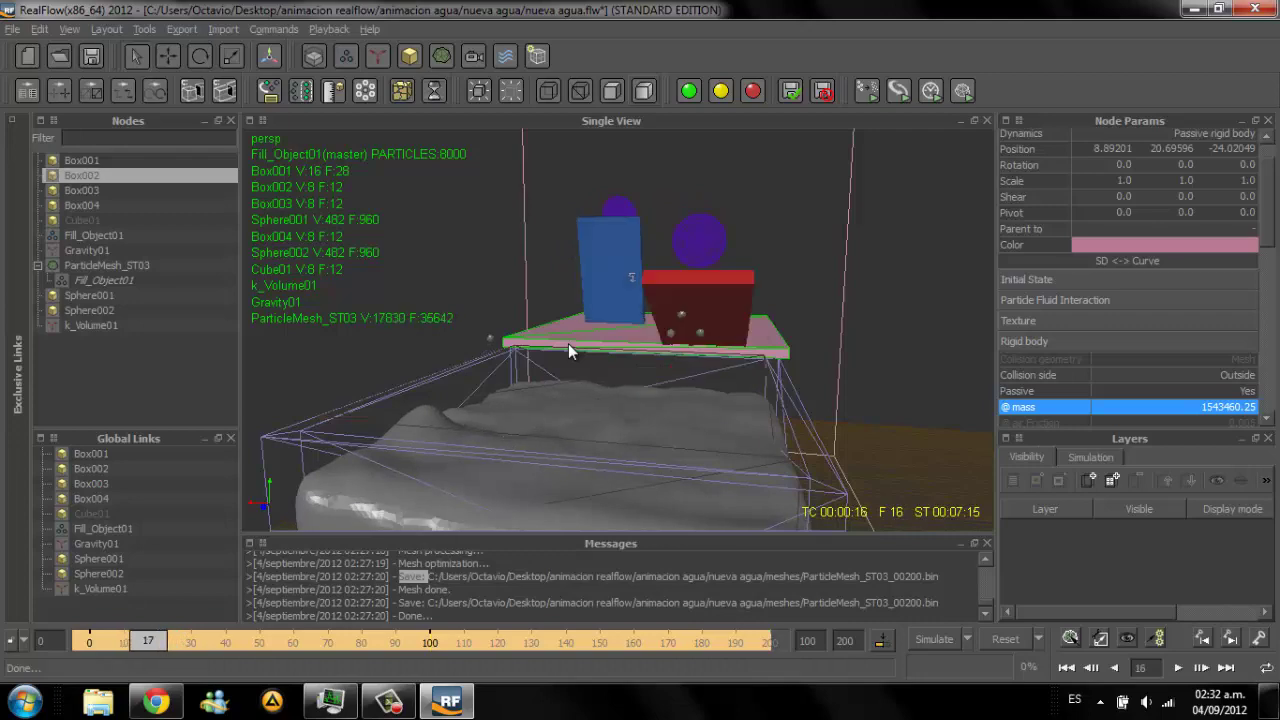
Step: Replay from frame 0, orbit the view, and step through Box003 and Box004 in the Nodes list
{"action": "left_click_drag", "start_coordinate": [568, 350], "coordinate": [568, 350], "text": "alt"}
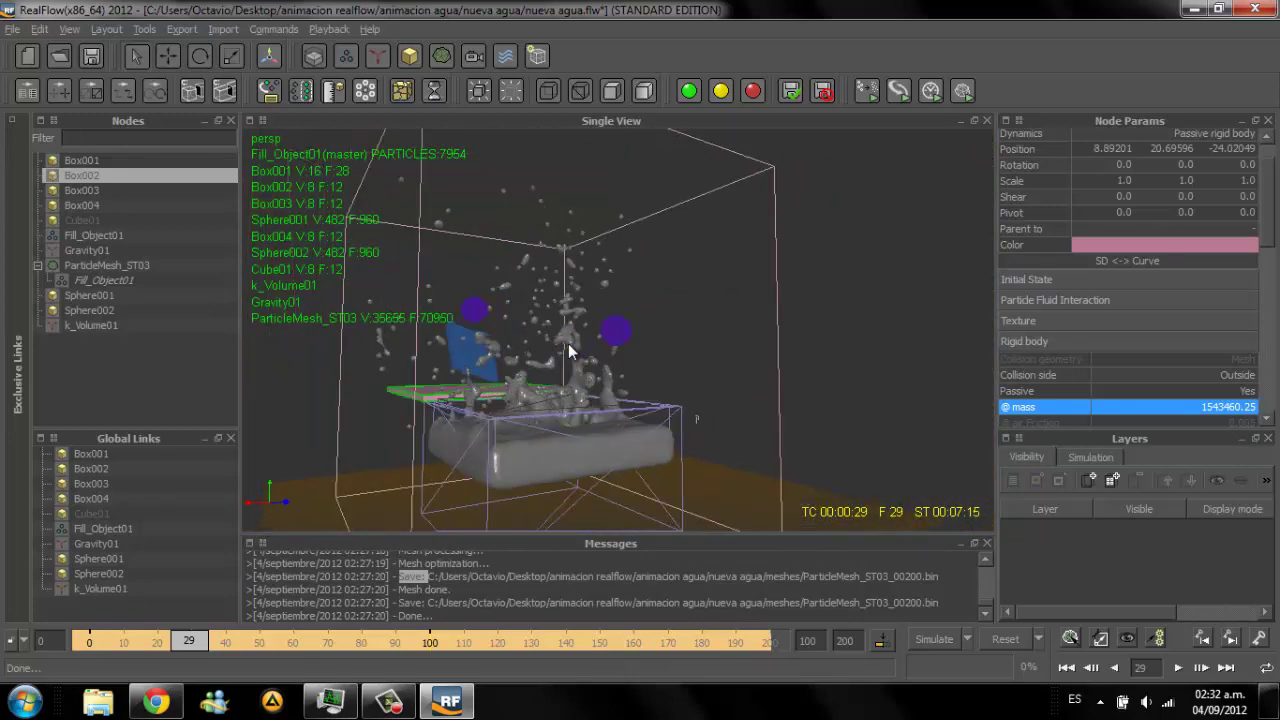
{"action": "key", "text": "space"}
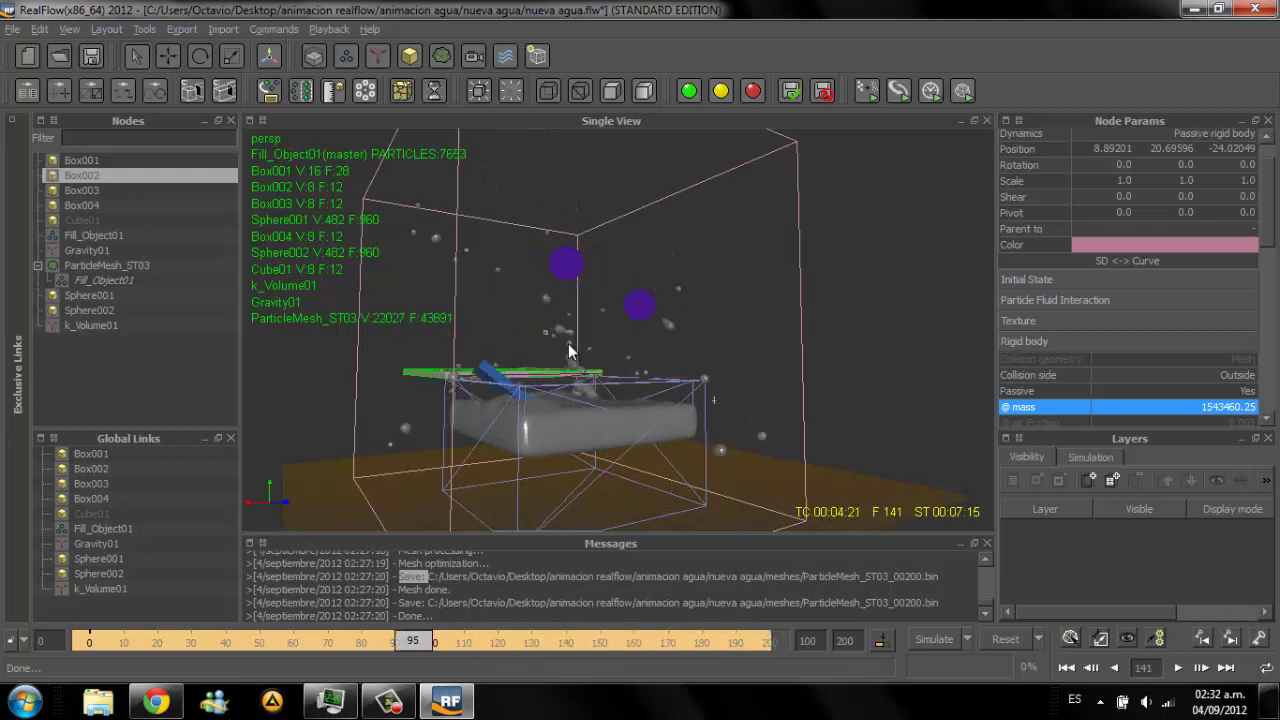
{"action": "left_click_drag", "start_coordinate": [568, 350], "coordinate": [568, 350], "text": "alt"}
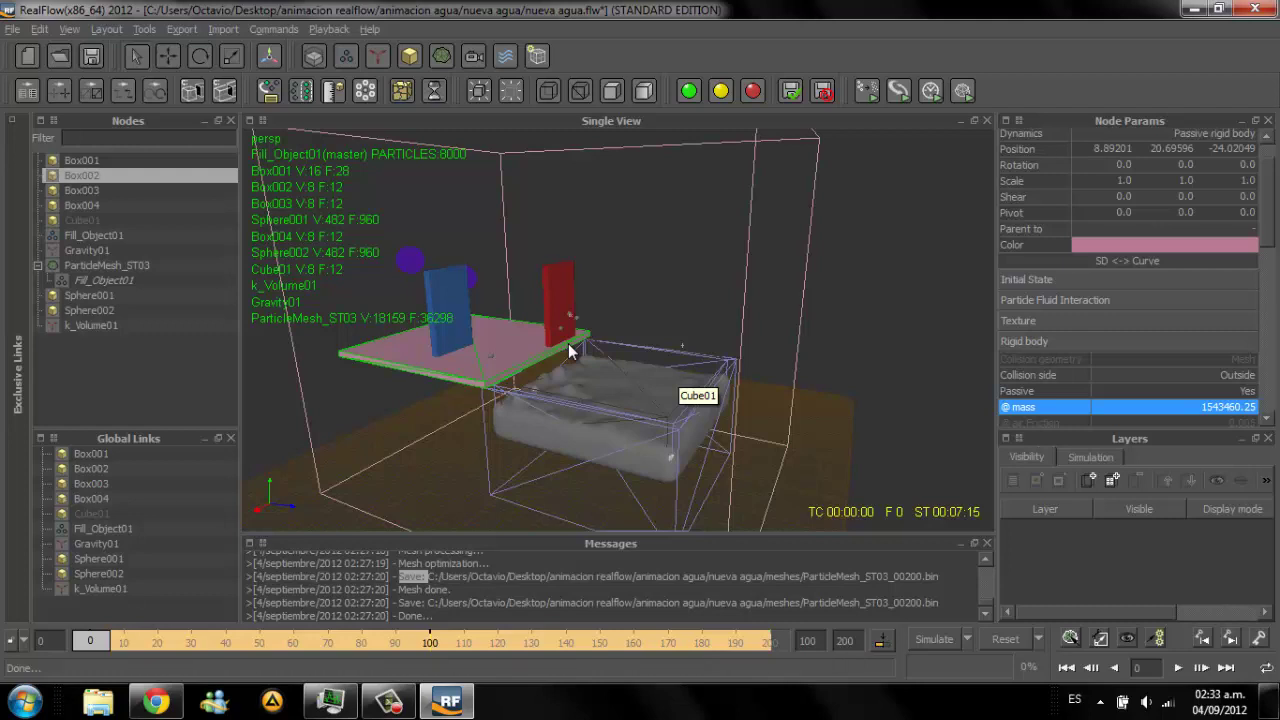
{"action": "key", "text": "Down"}
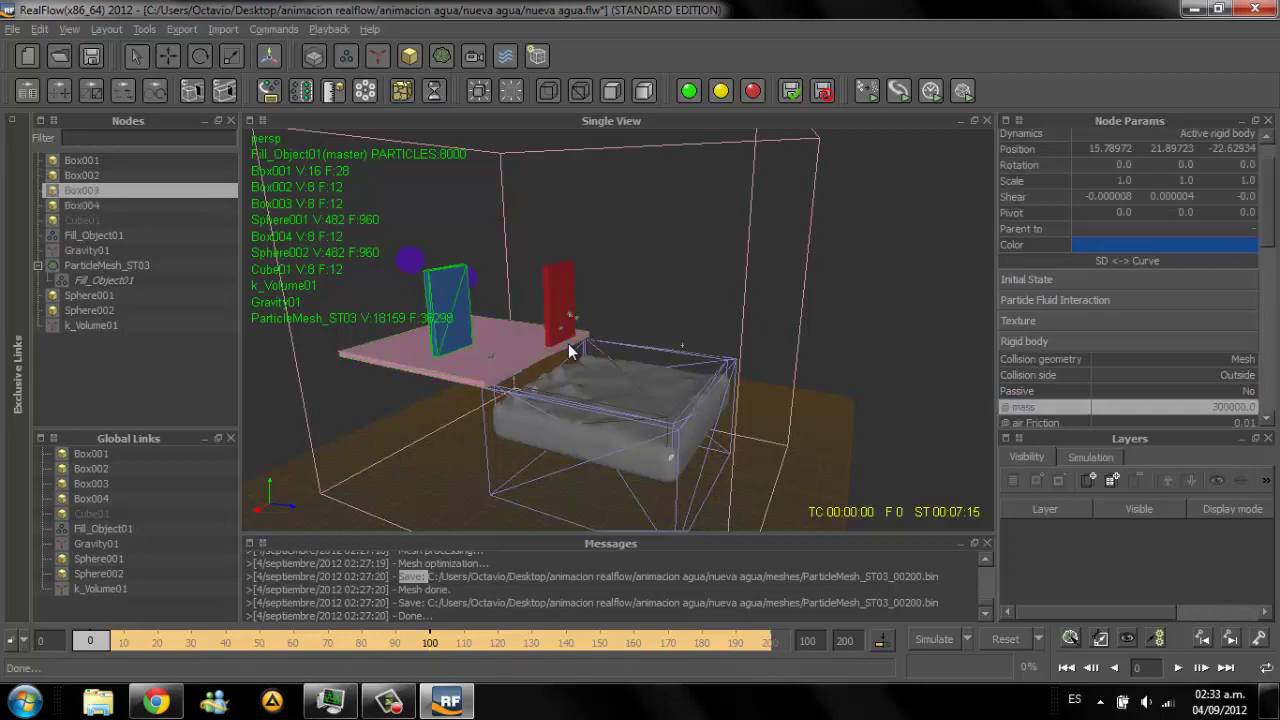
{"action": "key", "text": "Down"}
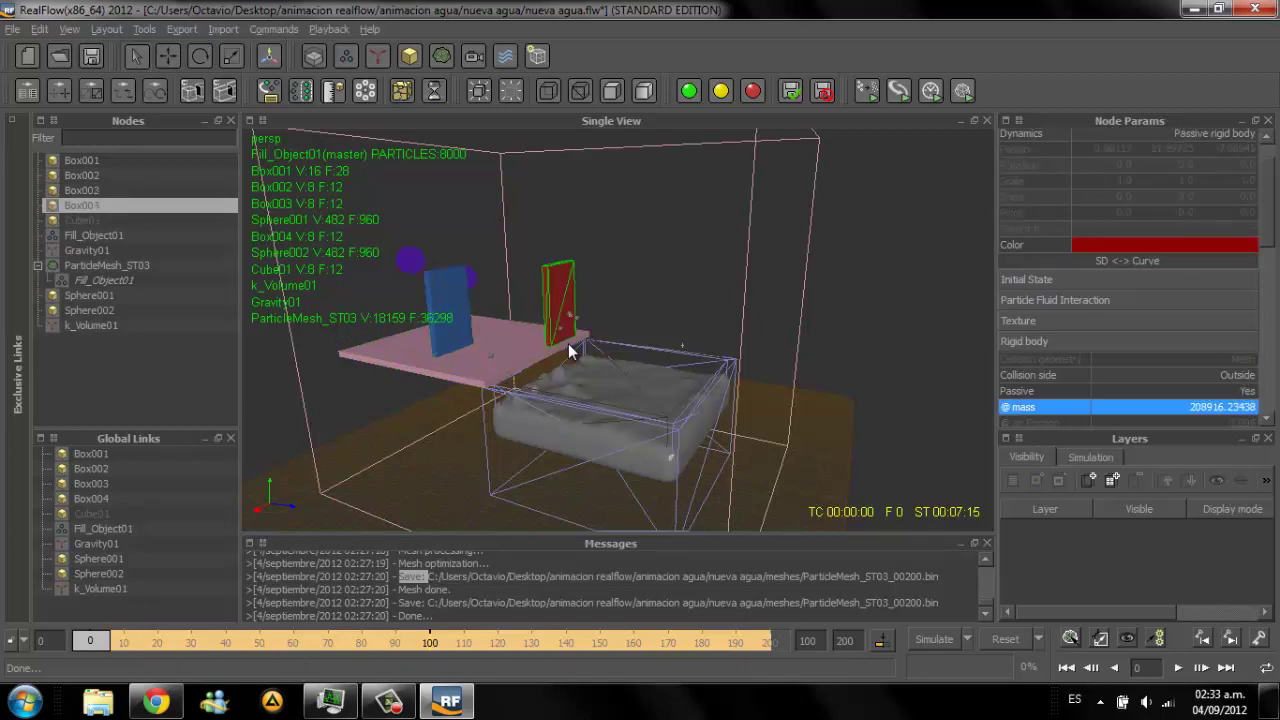
{"action": "middle_click_drag", "start_coordinate": [568, 350], "coordinate": [568, 350], "text": "alt"}
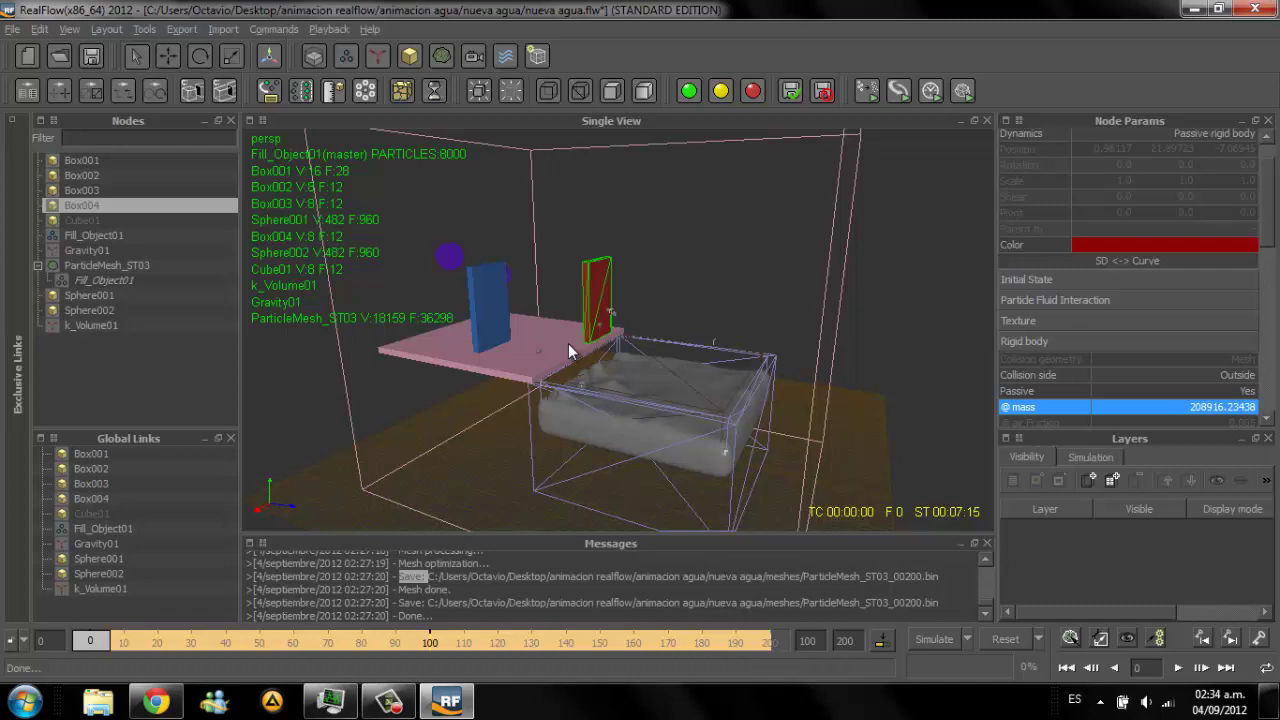
Step: Orbit and zoom around the tank, the pink plate and the blue and red boxes
{"action": "left_click_drag", "start_coordinate": [568, 350], "coordinate": [568, 350], "text": "alt"}
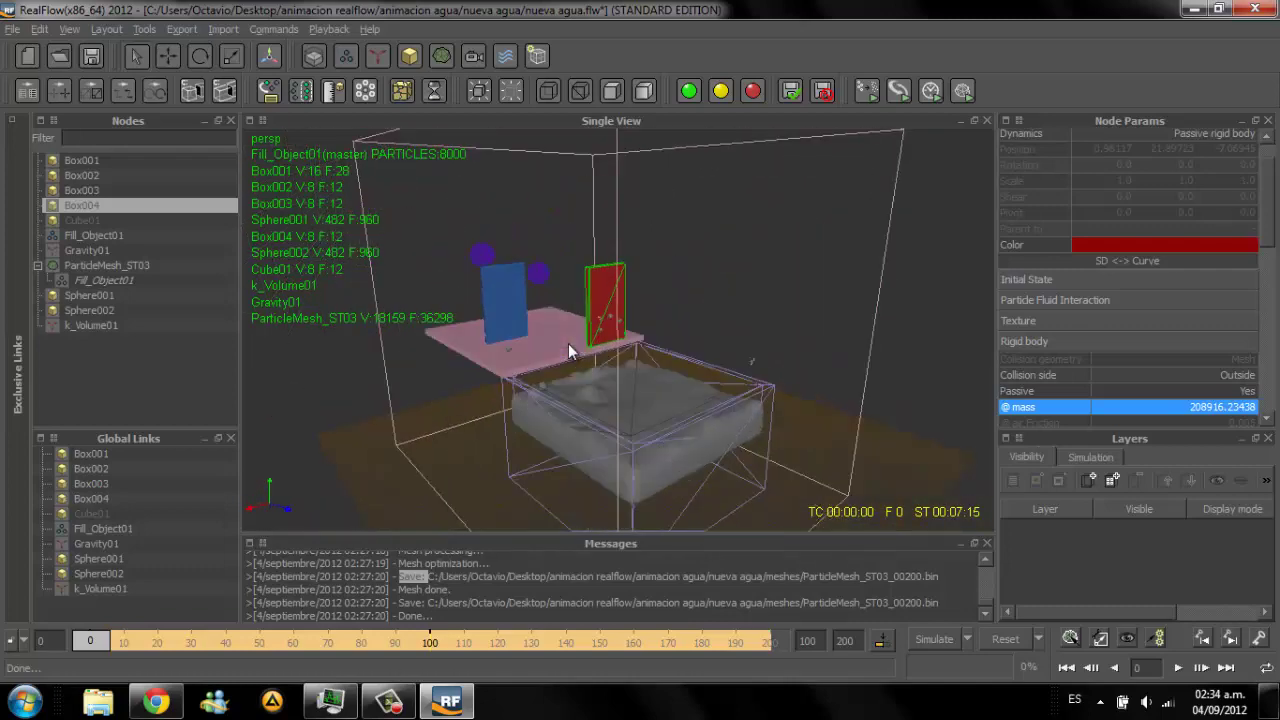
{"action": "scroll", "coordinate": [568, 350], "scroll_direction": "up", "scroll_amount": 2}
{"action": "scroll", "coordinate": [568, 350], "scroll_direction": "up", "scroll_amount": 2}
{"action": "scroll", "coordinate": [568, 350], "scroll_direction": "up", "scroll_amount": 2}
{"action": "scroll", "coordinate": [568, 350], "scroll_direction": "up", "scroll_amount": 2}
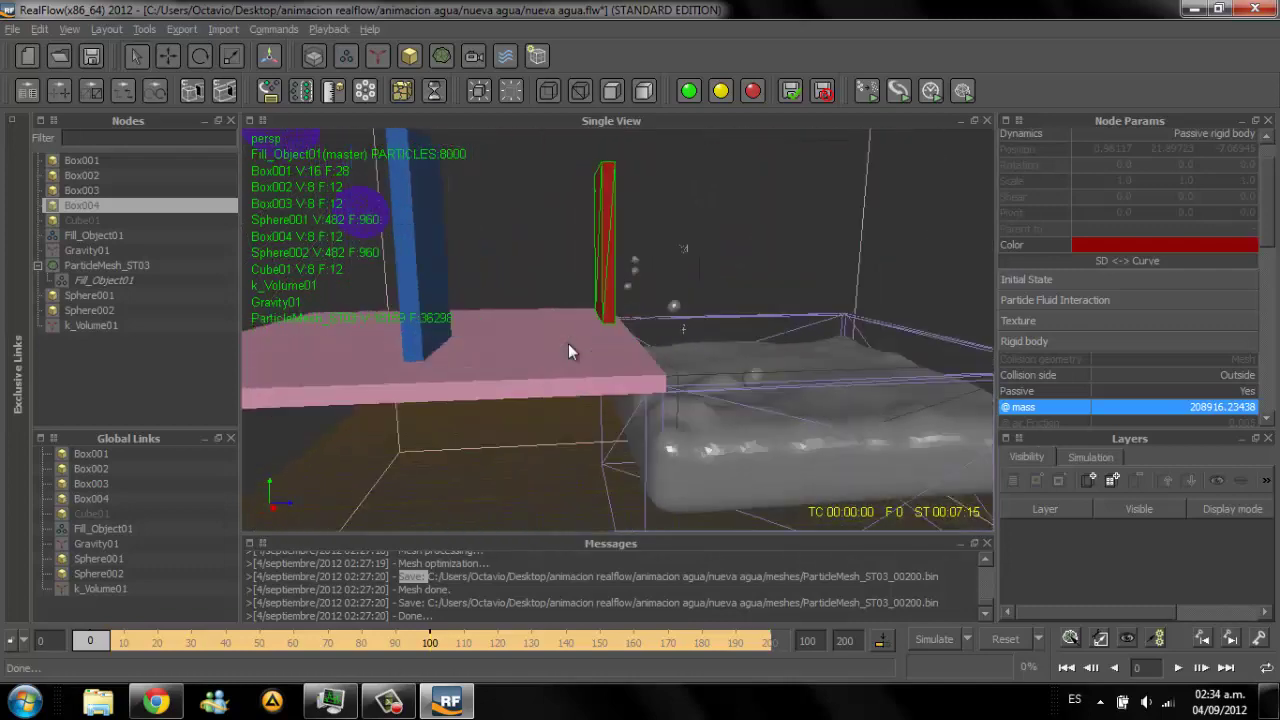
{"action": "left_click_drag", "start_coordinate": [568, 350], "coordinate": [568, 350], "text": "alt"}
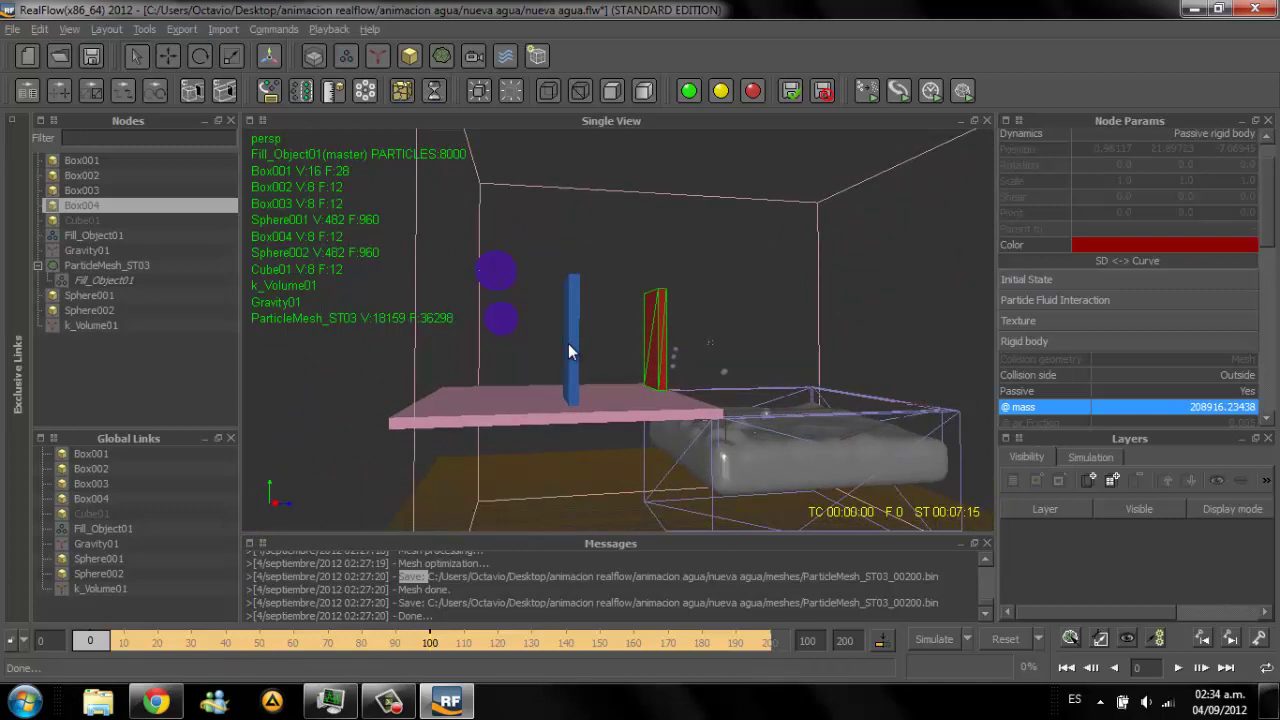
{"action": "scroll", "coordinate": [568, 350], "scroll_direction": "up", "scroll_amount": 1}
{"action": "scroll", "coordinate": [568, 350], "scroll_direction": "up", "scroll_amount": 2}
{"action": "scroll", "coordinate": [568, 350], "scroll_direction": "up", "scroll_amount": 2}
{"action": "scroll", "coordinate": [568, 350], "scroll_direction": "up", "scroll_amount": 1}
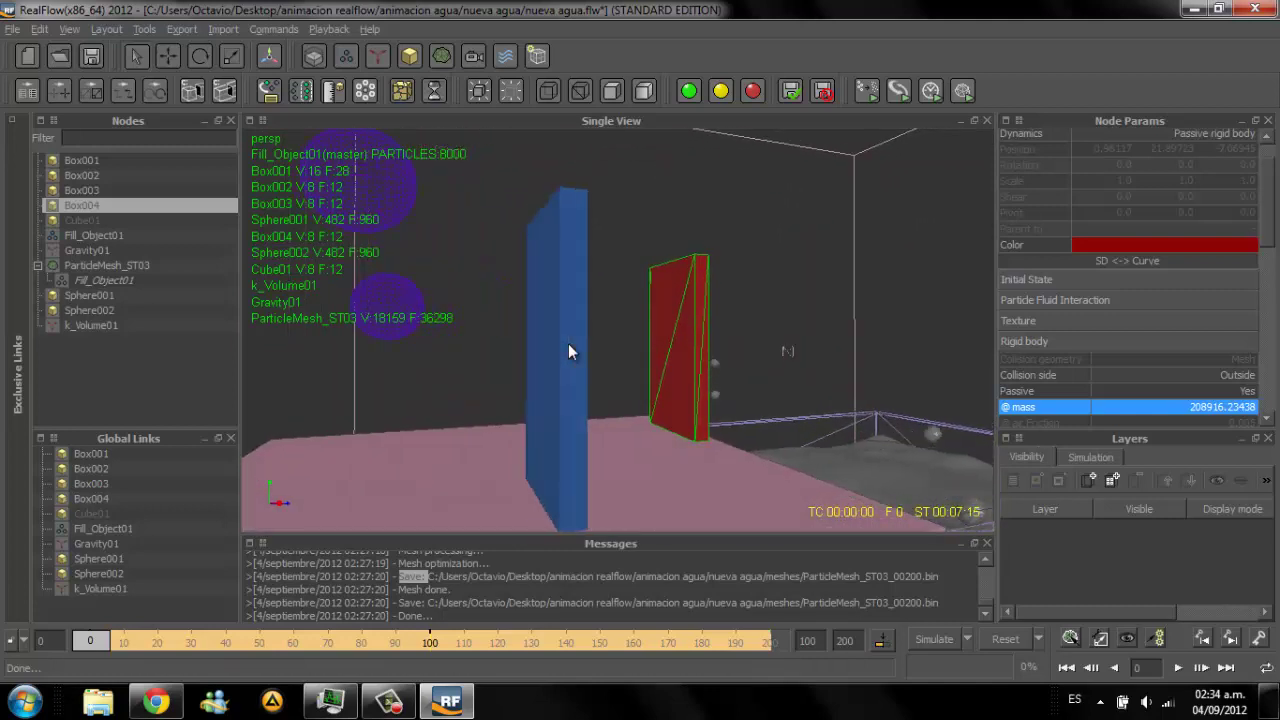
{"action": "left_click_drag", "start_coordinate": [568, 350], "coordinate": [568, 350], "text": "alt"}
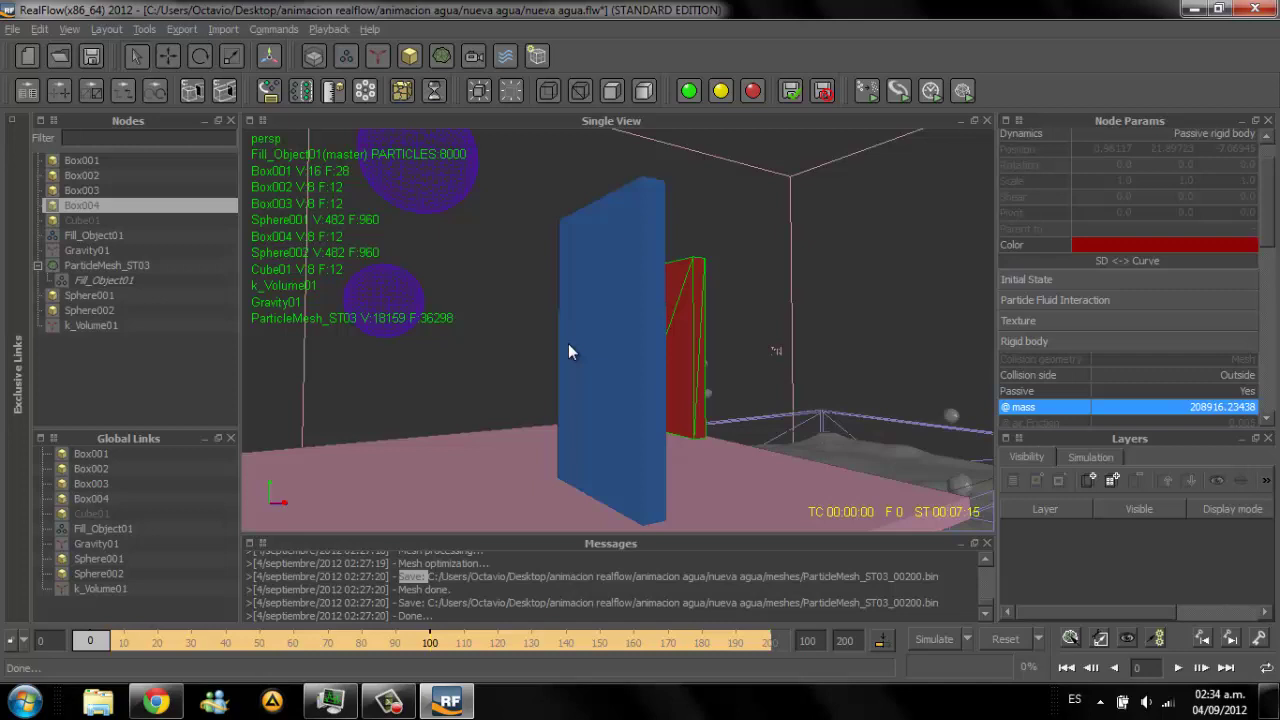
{"action": "scroll", "coordinate": [568, 351], "scroll_direction": "down", "scroll_amount": 2}
{"action": "scroll", "coordinate": [568, 351], "scroll_direction": "down", "scroll_amount": 3}
{"action": "scroll", "coordinate": [568, 351], "scroll_direction": "down", "scroll_amount": 3}
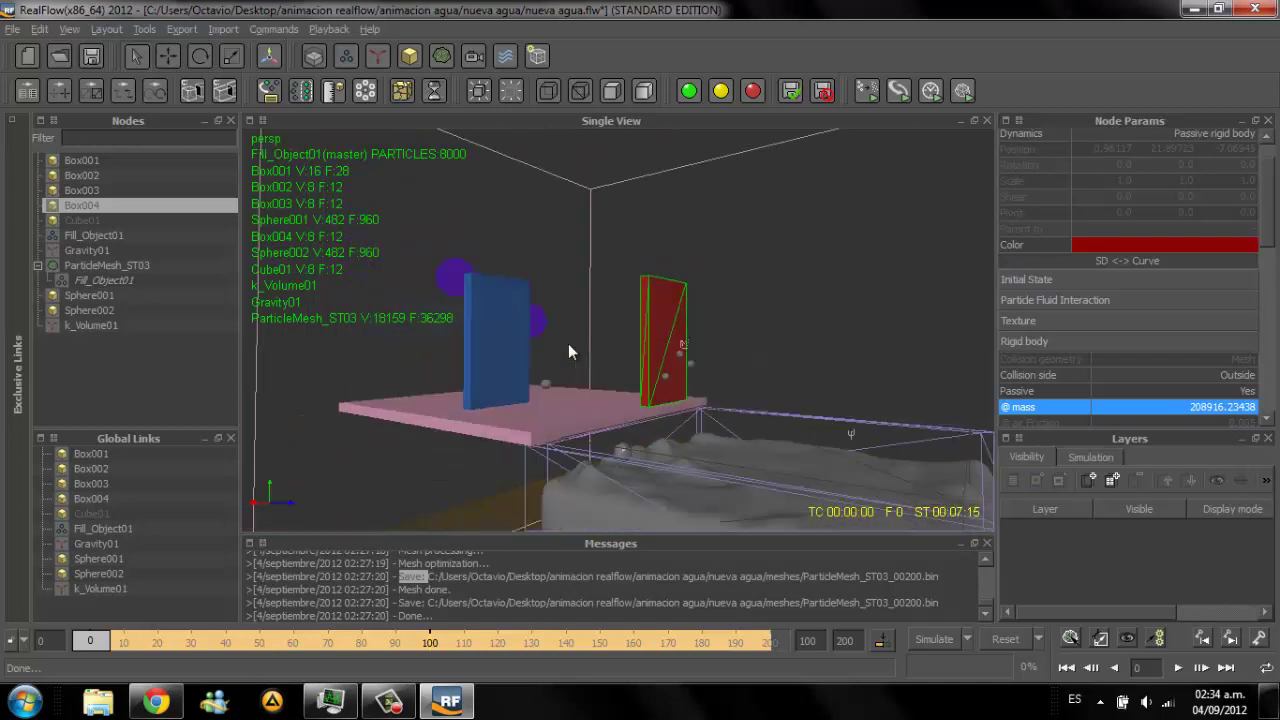
{"action": "scroll", "coordinate": [568, 351], "scroll_direction": "down", "scroll_amount": 3}
{"action": "scroll", "coordinate": [568, 351], "scroll_direction": "down", "scroll_amount": 2}
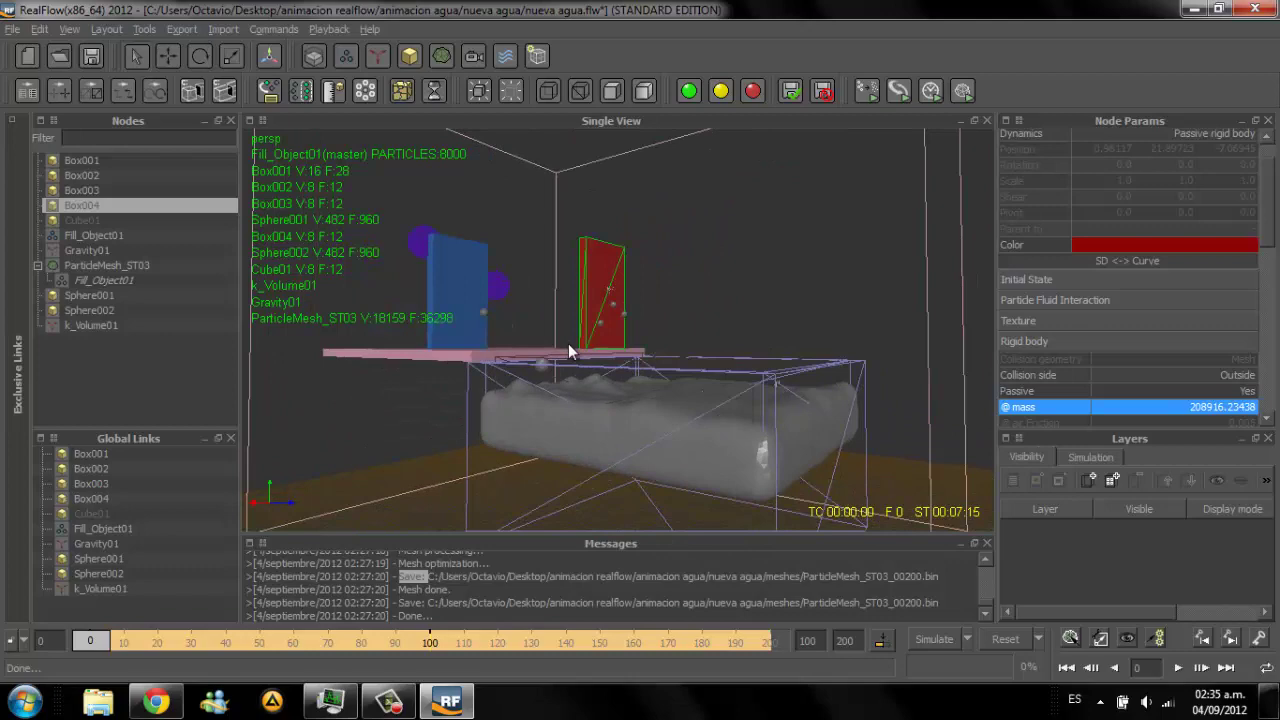
{"action": "scroll", "coordinate": [568, 351], "scroll_direction": "down", "scroll_amount": 2}
{"action": "scroll", "coordinate": [568, 351], "scroll_direction": "down", "scroll_amount": 2}
{"action": "left_click_drag", "start_coordinate": [568, 351], "coordinate": [568, 351], "text": "alt"}
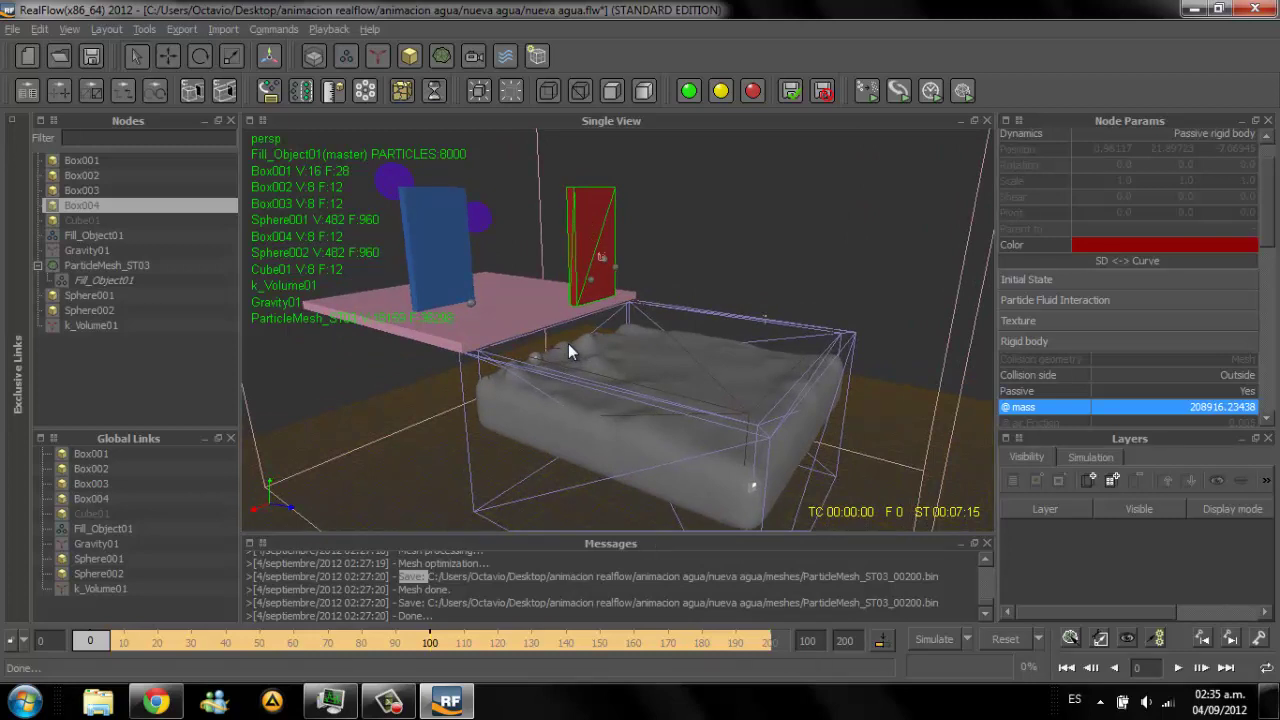
Step: Select ParticleMesh_ST03 and view the help for its Polygon size setting
{"action": "left_click", "coordinate": [568, 350]}
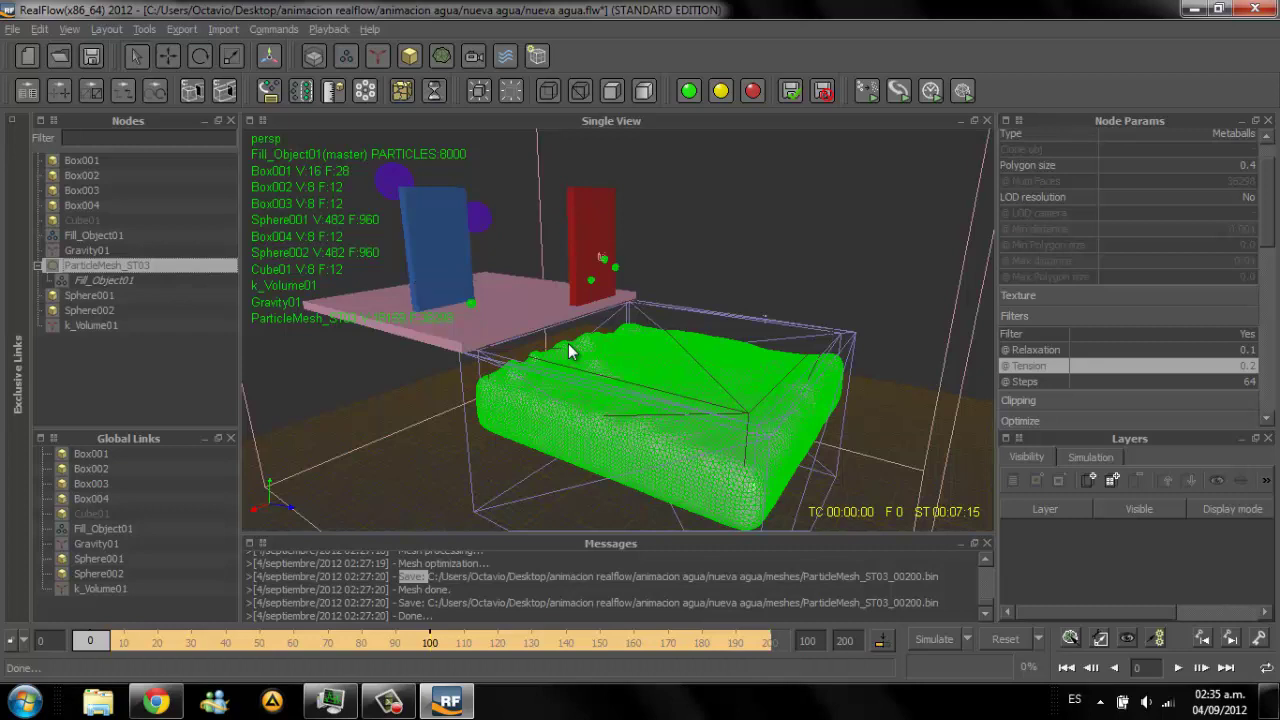
{"action": "left_click", "coordinate": [1048, 197]}
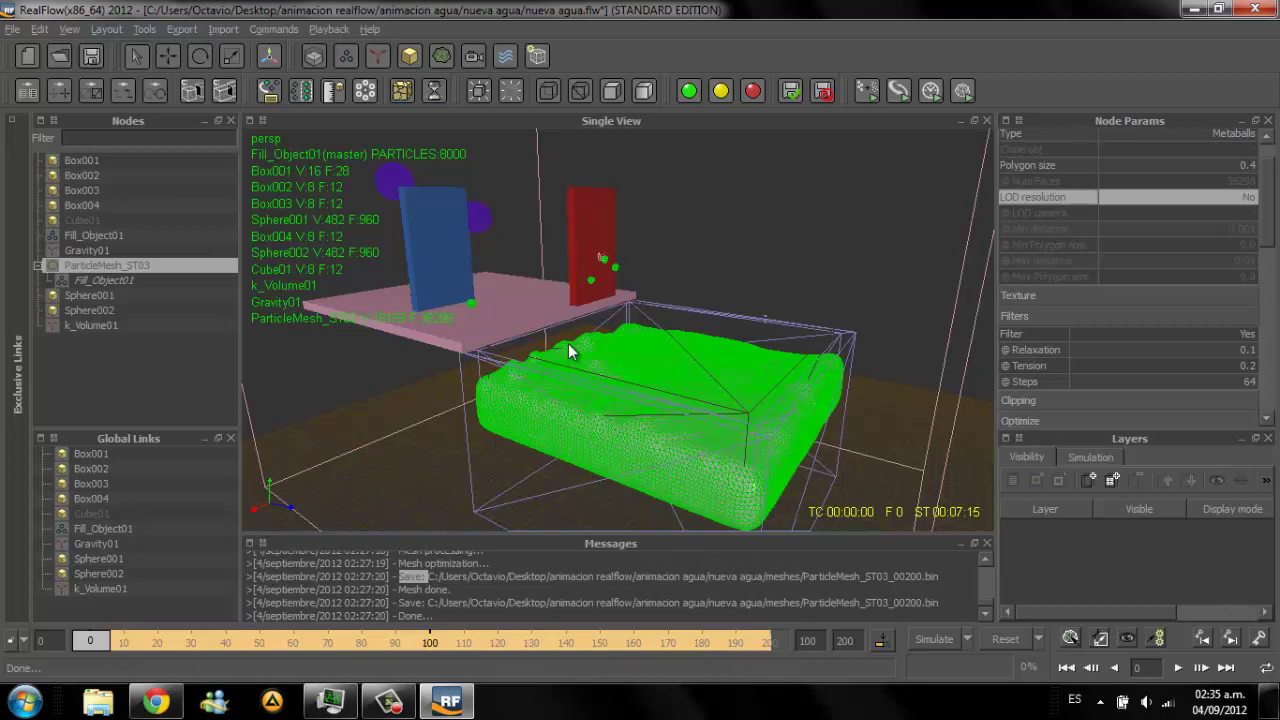
{"action": "key", "text": "Up"}
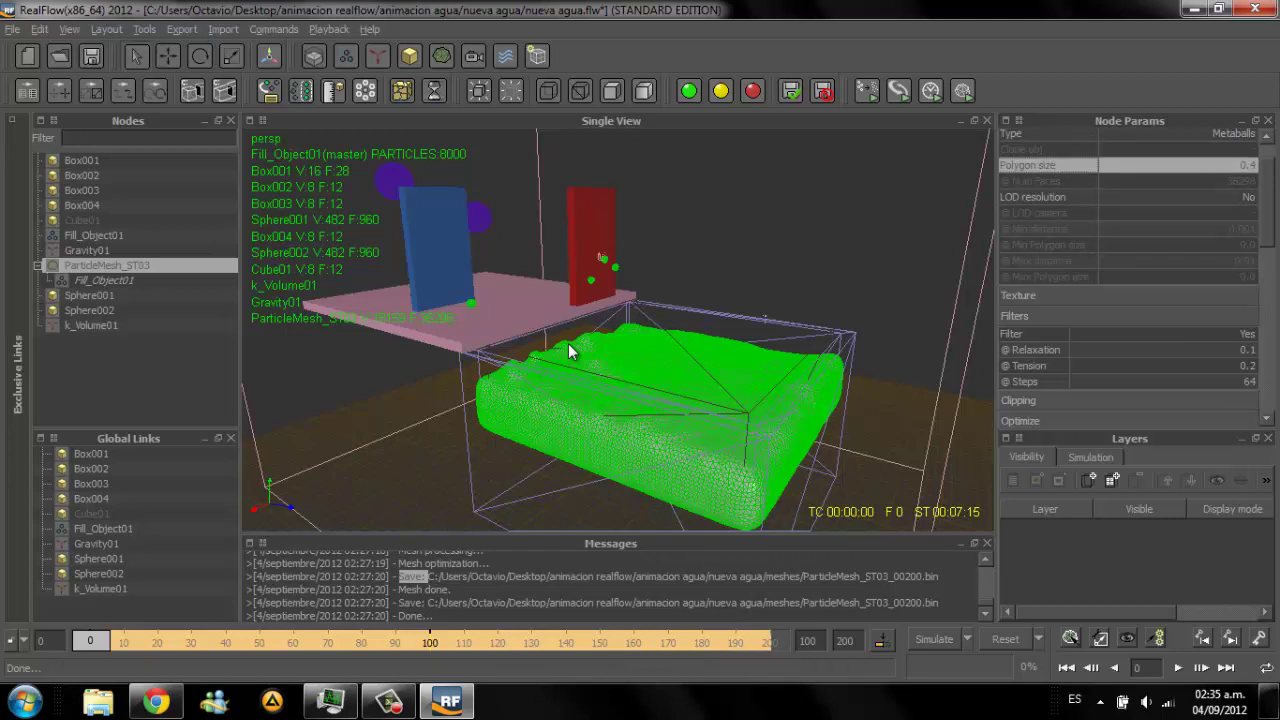
{"action": "key", "text": "F1"}
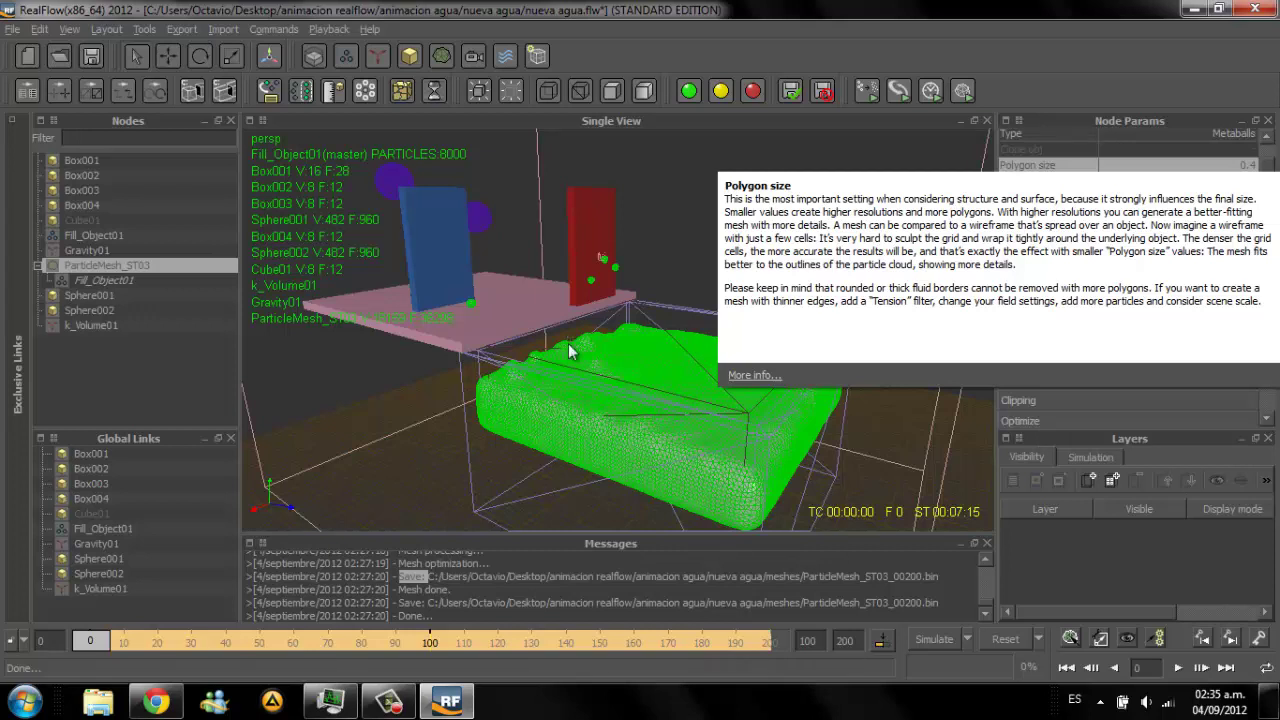
{"action": "key", "text": "Down"}
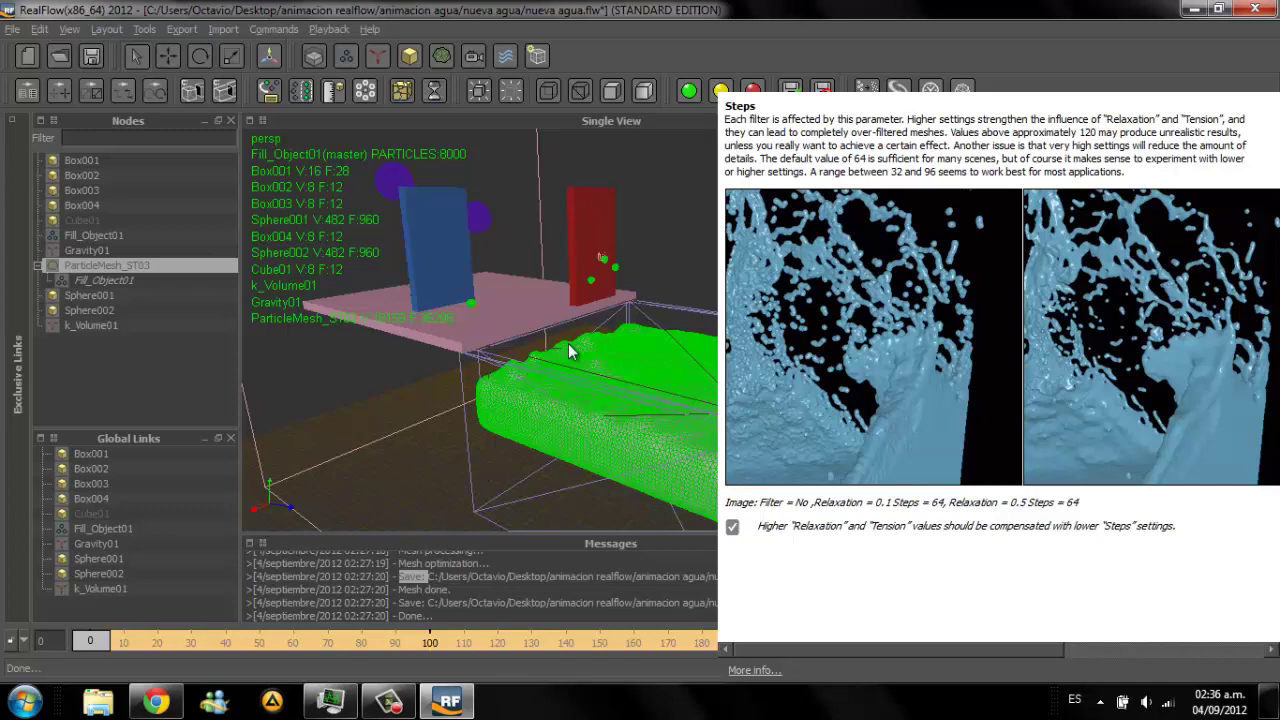
Step: Close the Steps help and dismiss the clipping-objects selection list
{"action": "left_click", "coordinate": [570, 350]}
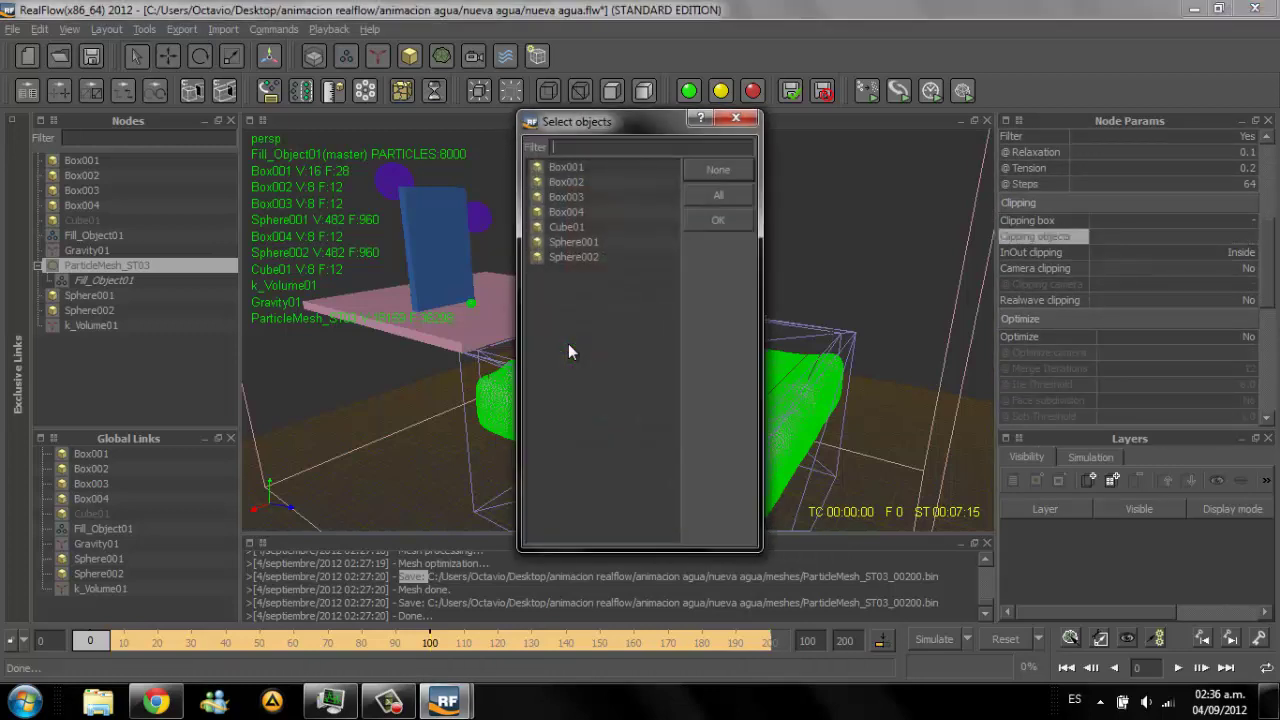
{"action": "key", "text": "Escape"}
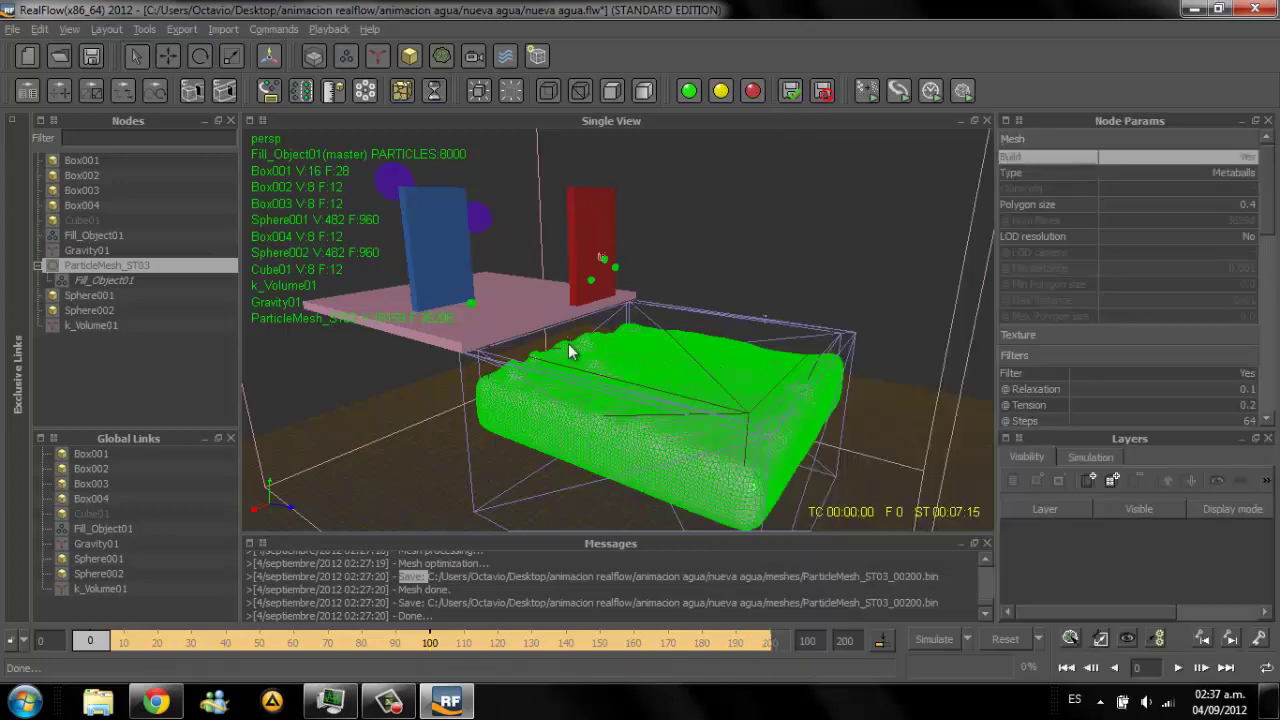
Step: Select the pink plate Box002 to view its passive rigid body parameters
{"action": "left_click", "coordinate": [570, 350]}
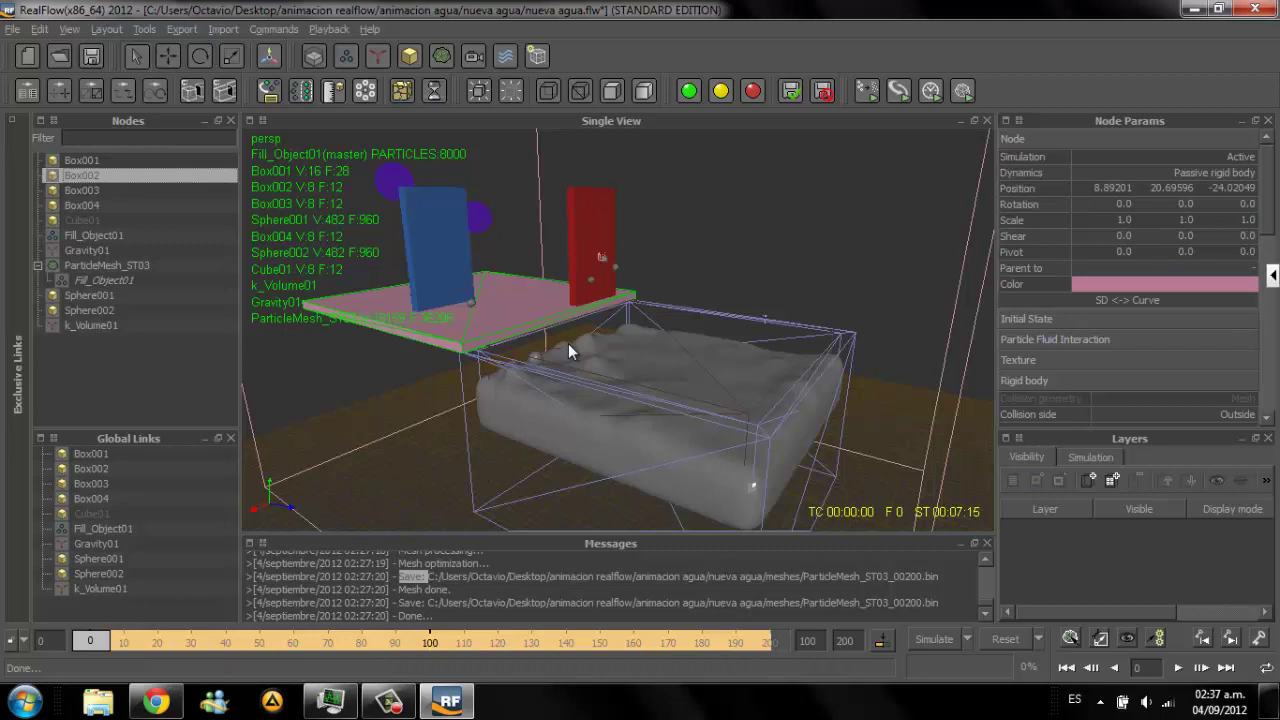
{"action": "mouse_move", "coordinate": [333, 91]}
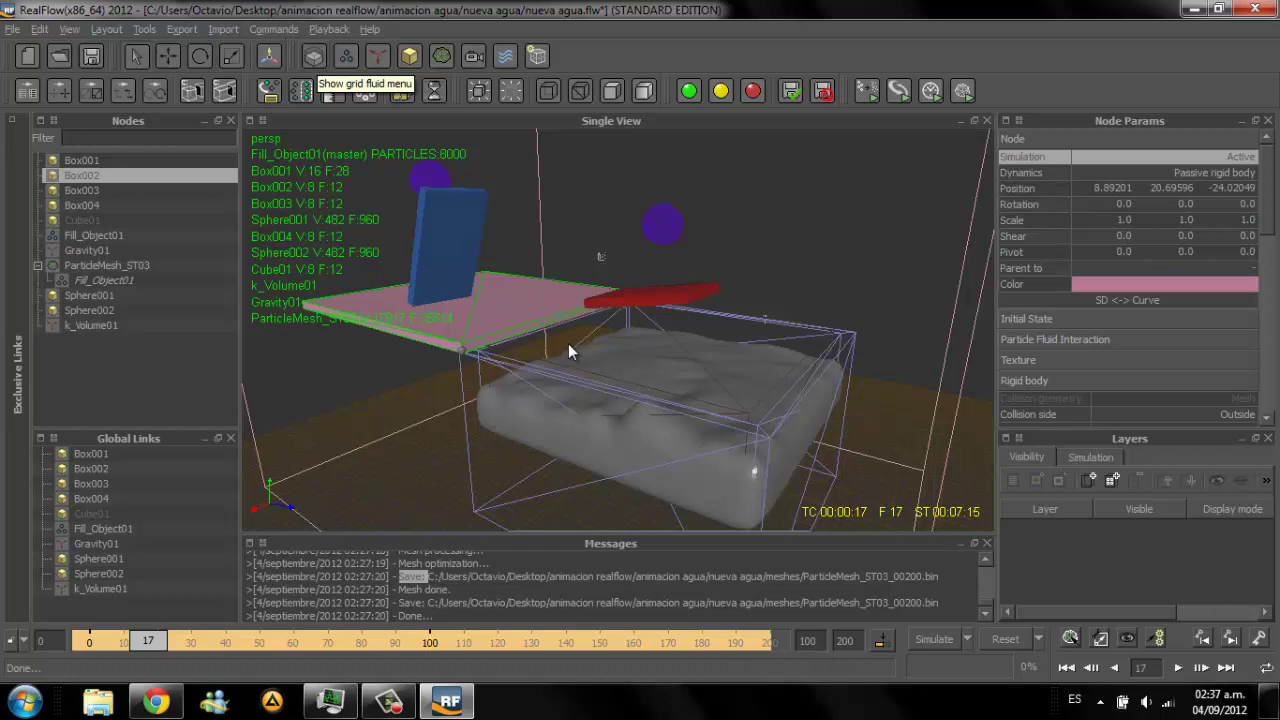
Step: Browse the grid fluid node list without adding anything, then play the simulation
{"action": "left_click", "coordinate": [313, 56]}
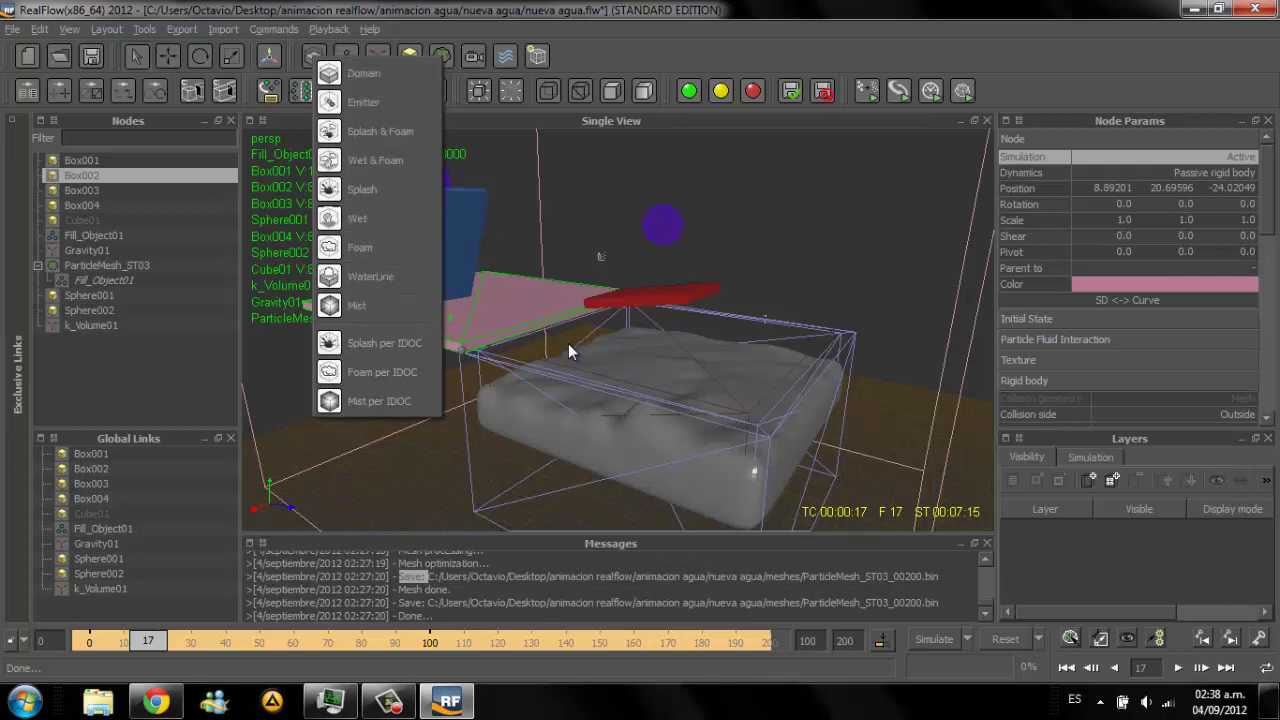
{"action": "key", "text": "Escape"}
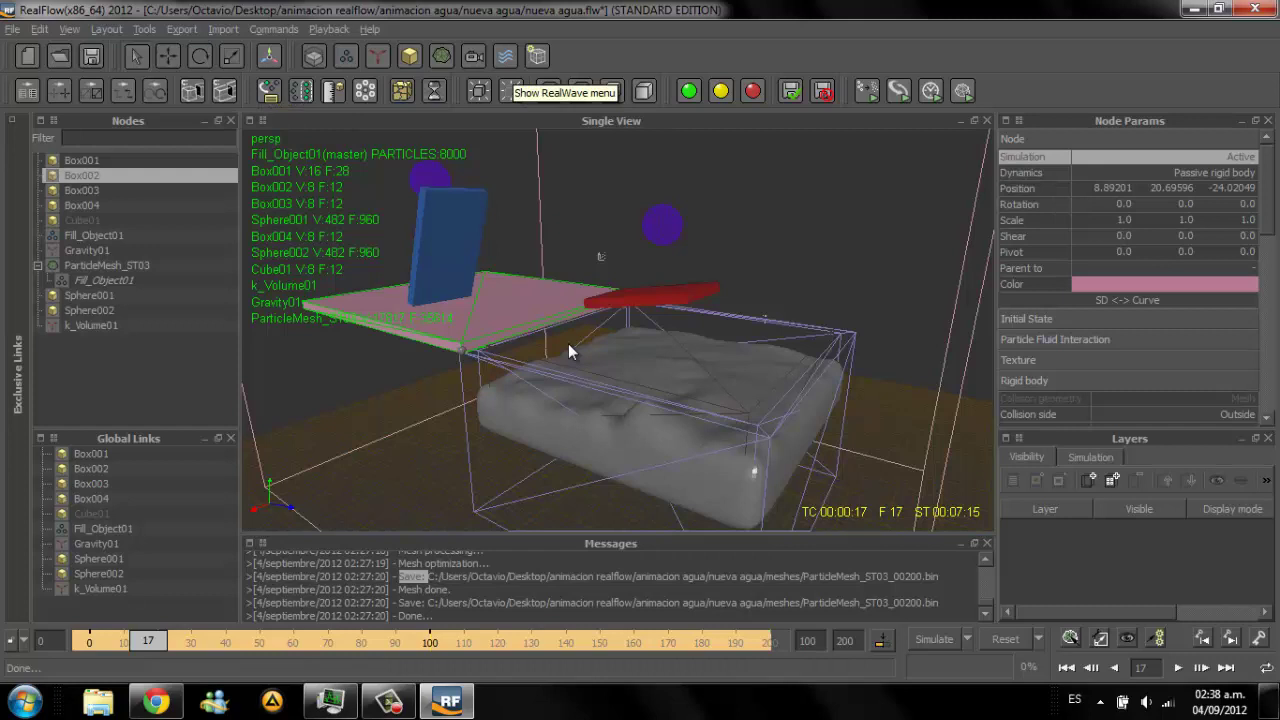
{"action": "mouse_move", "coordinate": [569, 352]}
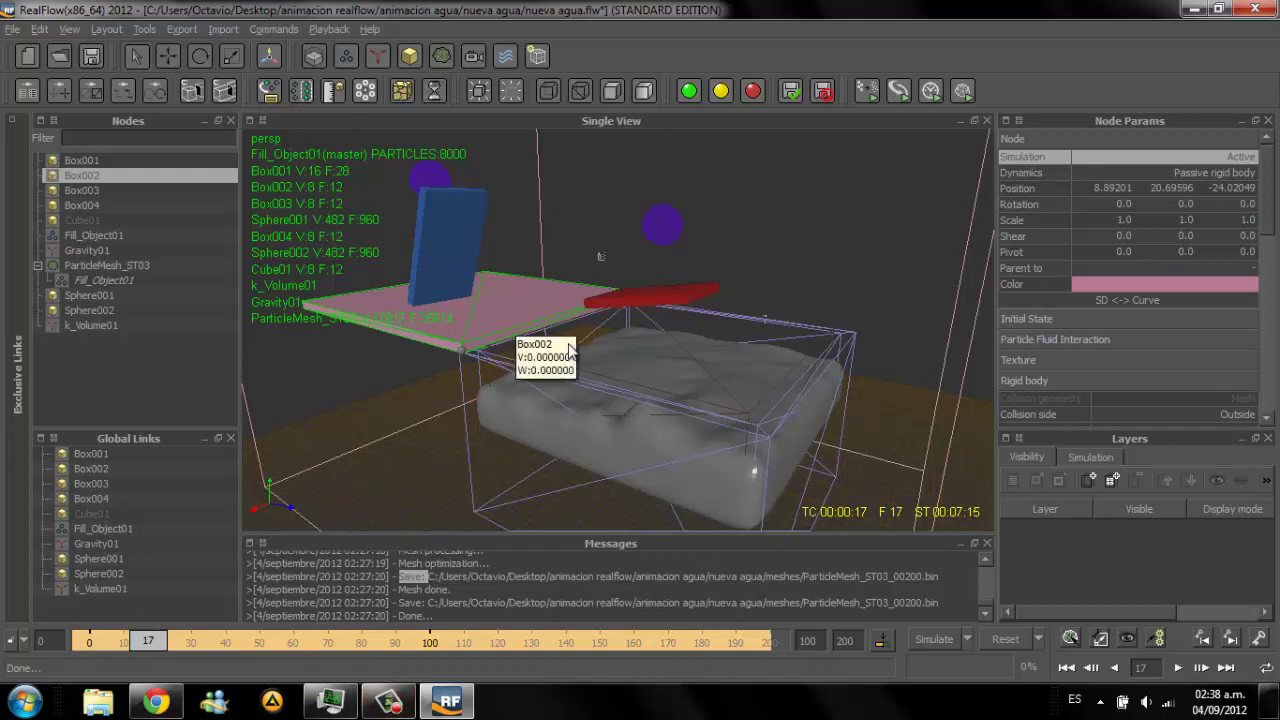
{"action": "key", "text": "space"}
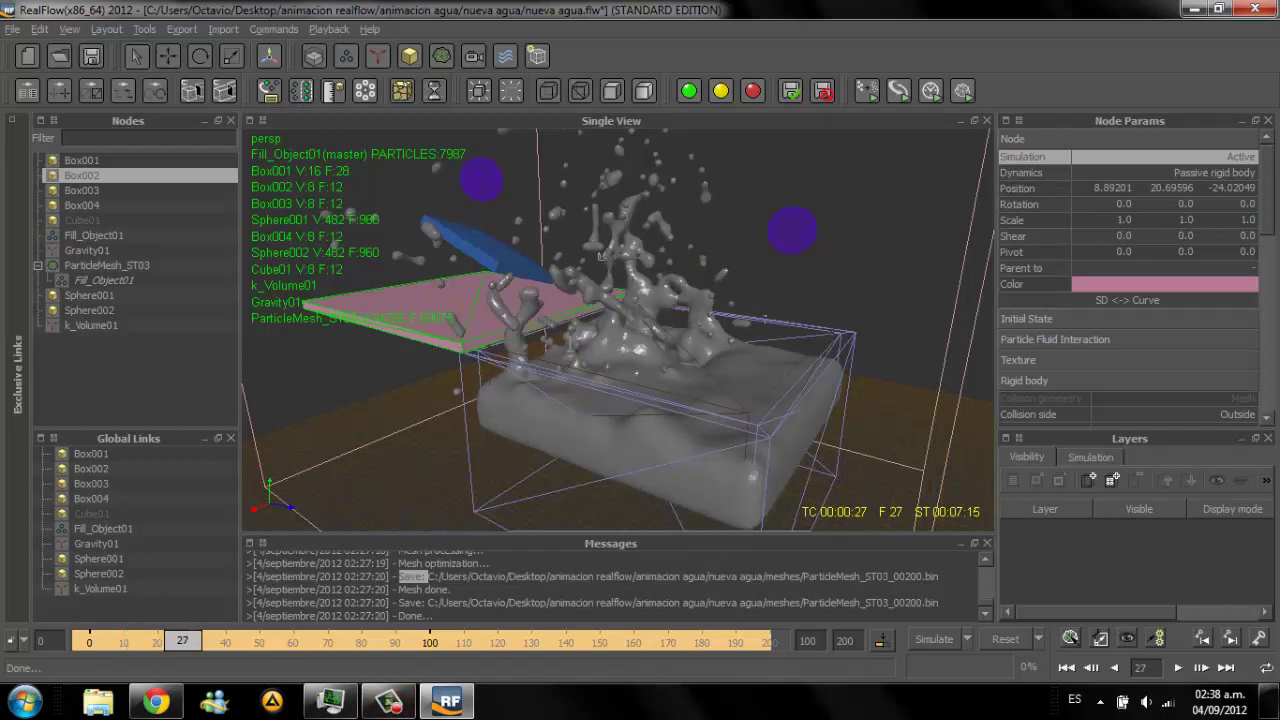